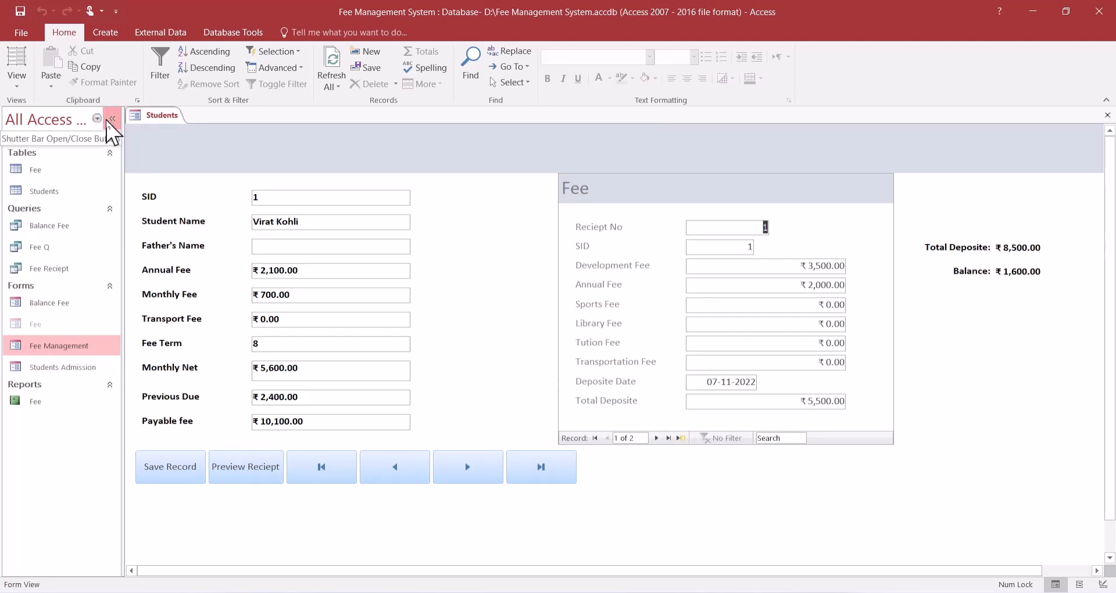
# - Switch the Fee Management form to Design View, keeping the list of database objects shown
pyautogui.click(112, 119)
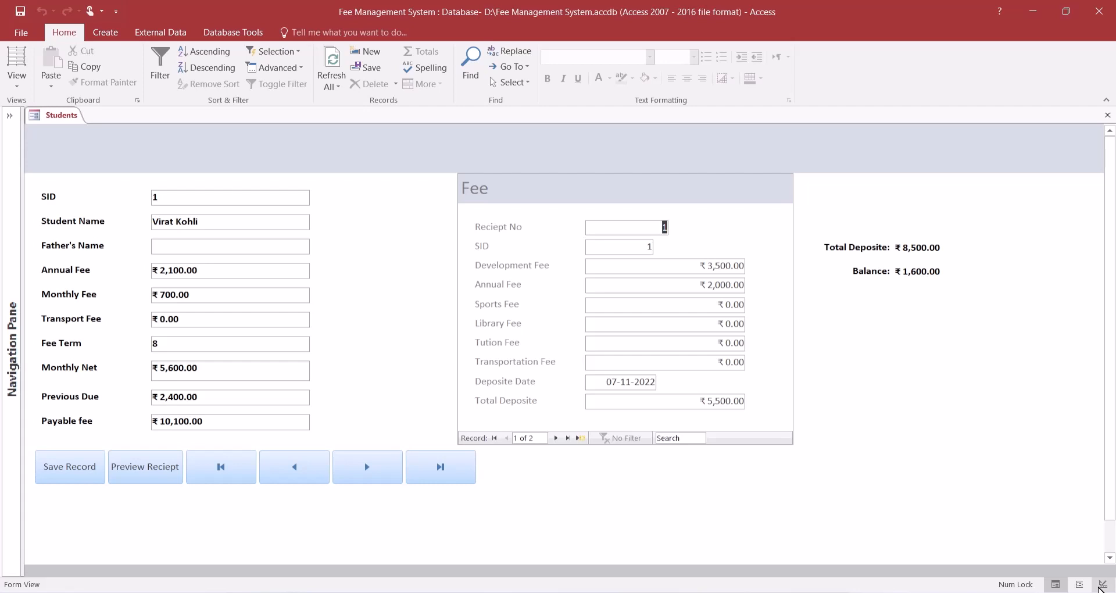
pyautogui.click(1102, 585)
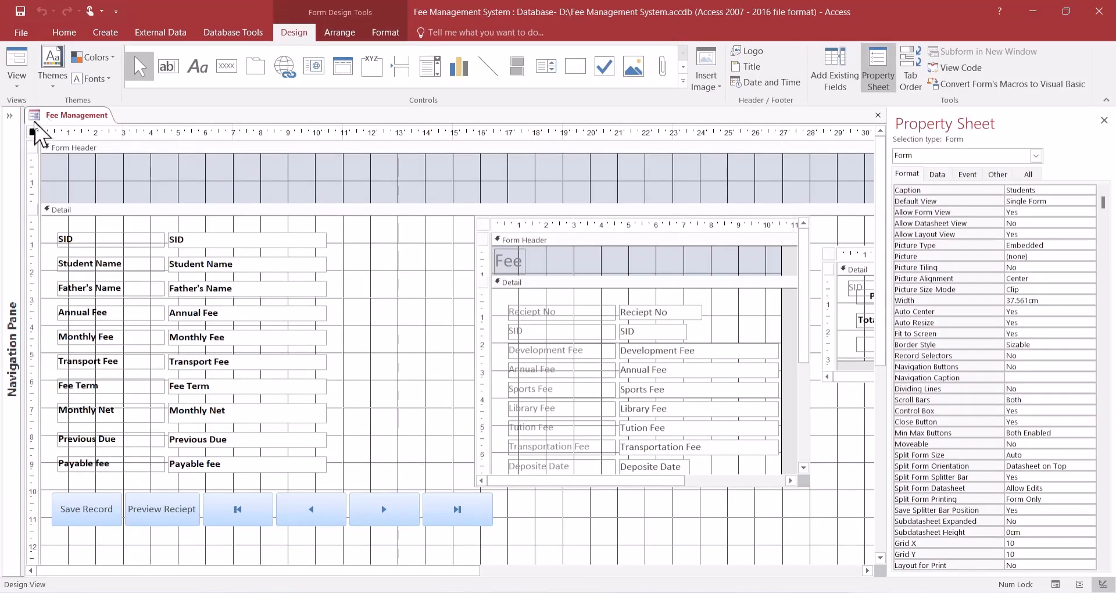
pyautogui.click(9, 115)
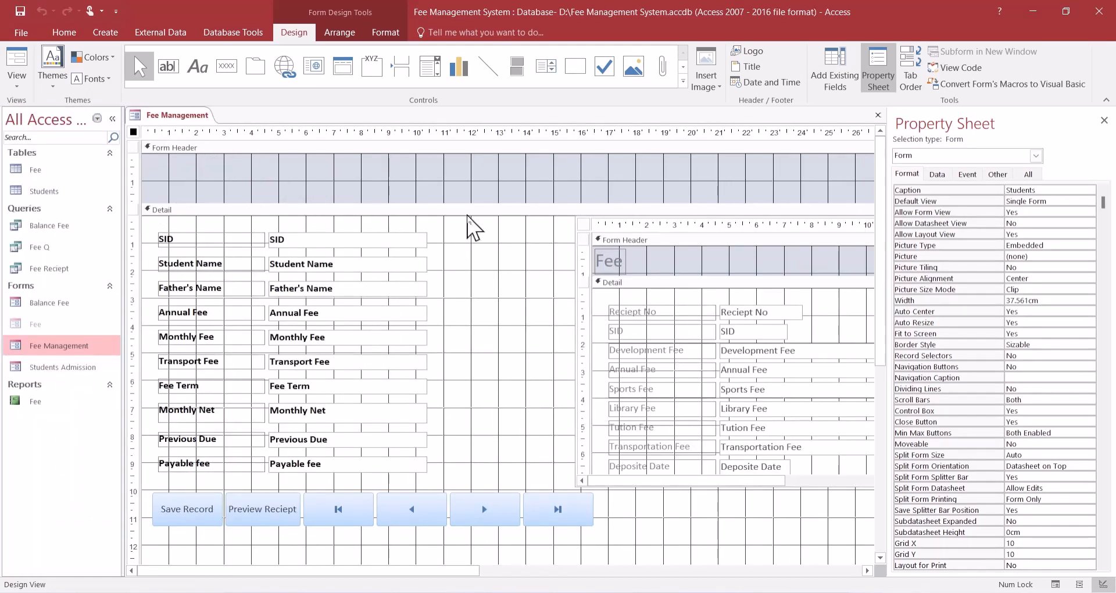
# - Look through the Fee and Students tables, the Balance Fee, Fee Q and Fee Reciept queries, and the Fee report in the object list
pyautogui.click(26, 171)
pyautogui.click(42, 193)
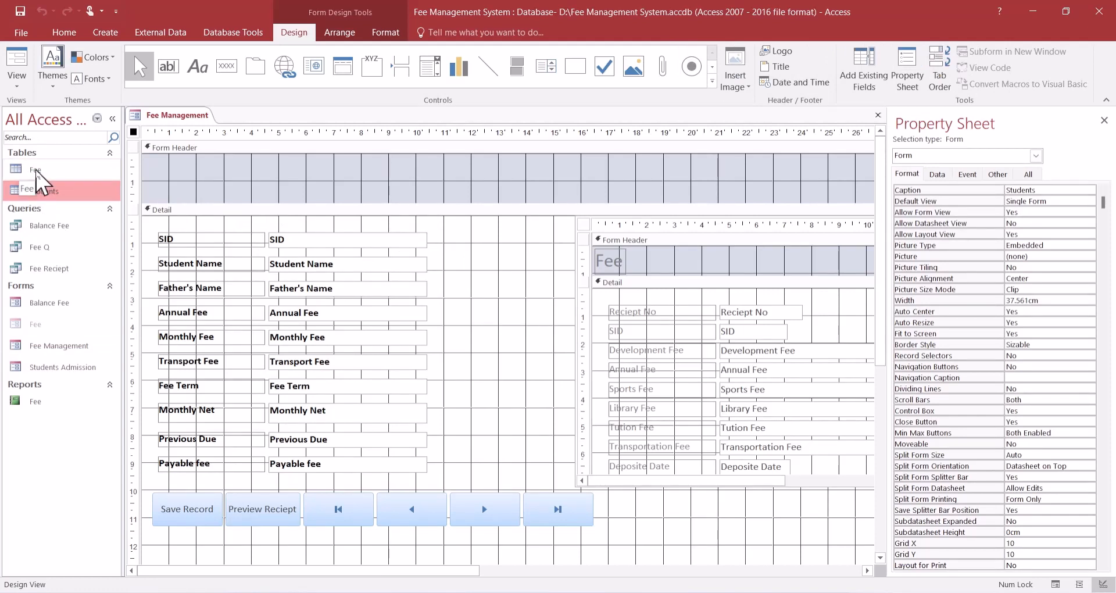
pyautogui.click(36, 170)
pyautogui.click(44, 192)
pyautogui.click(34, 172)
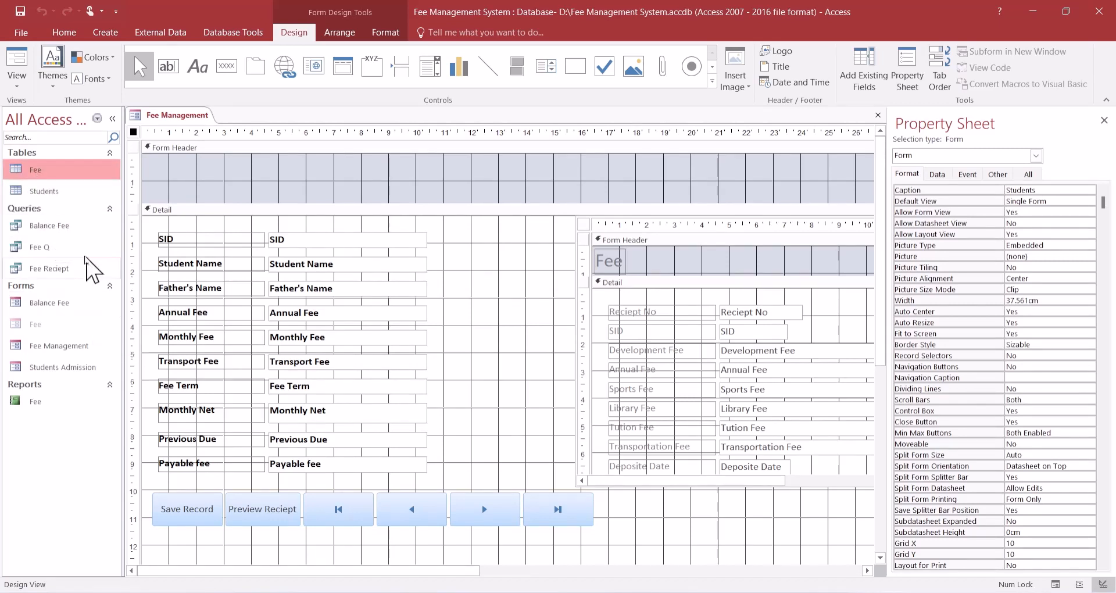
pyautogui.click(59, 227)
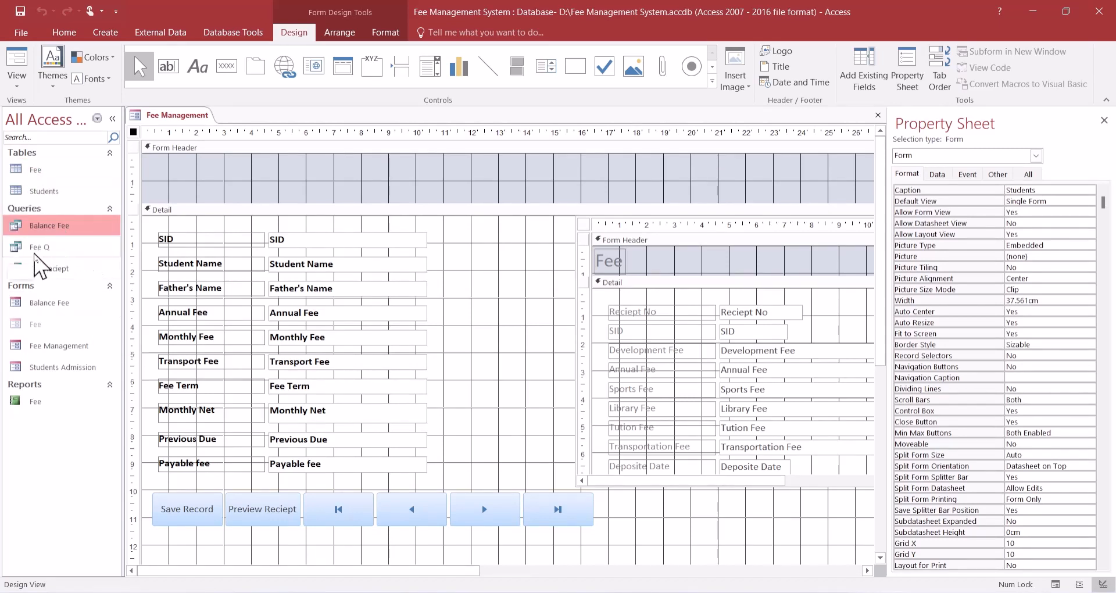
pyautogui.click(38, 251)
pyautogui.click(54, 275)
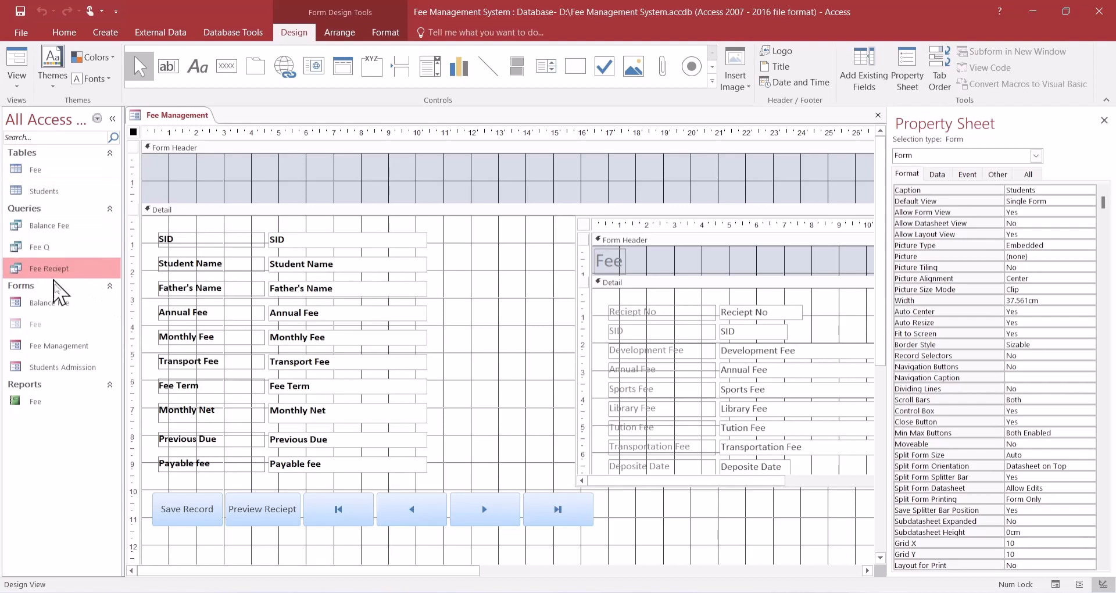
pyautogui.click(32, 401)
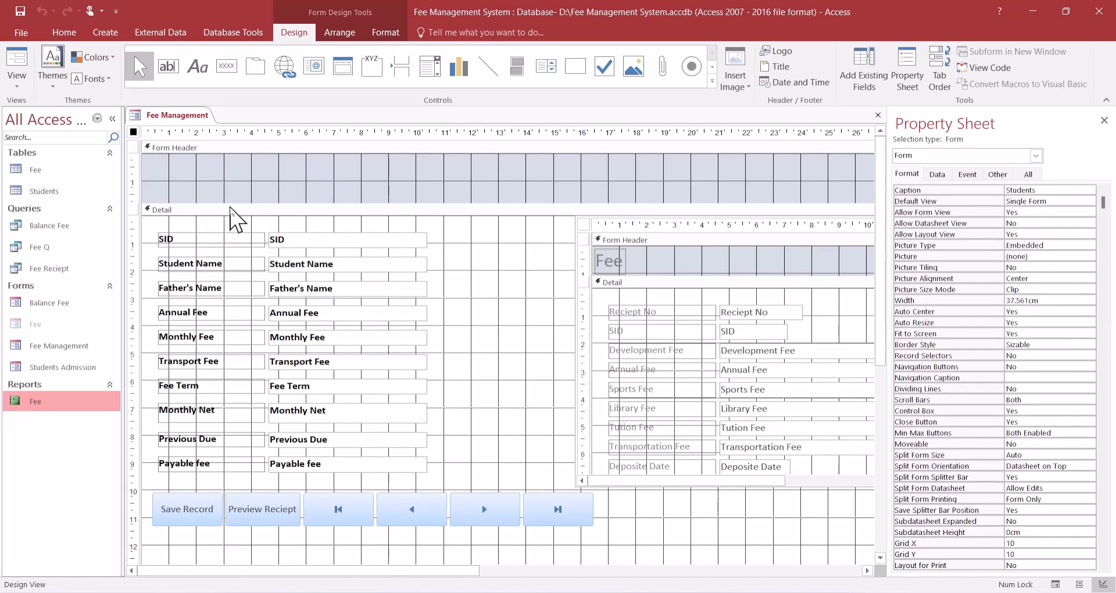
# - Try a slightly taller and a slightly shorter height for the main form's header section
pyautogui.moveTo(229, 205); pyautogui.dragTo(277, 209)
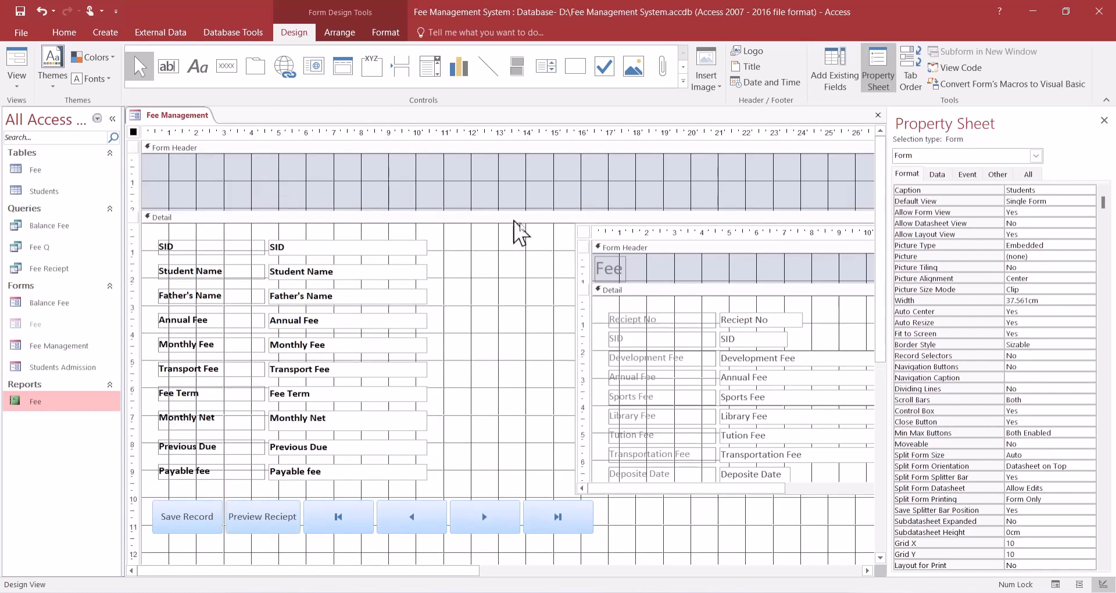
pyautogui.moveTo(536, 208); pyautogui.dragTo(535, 197)
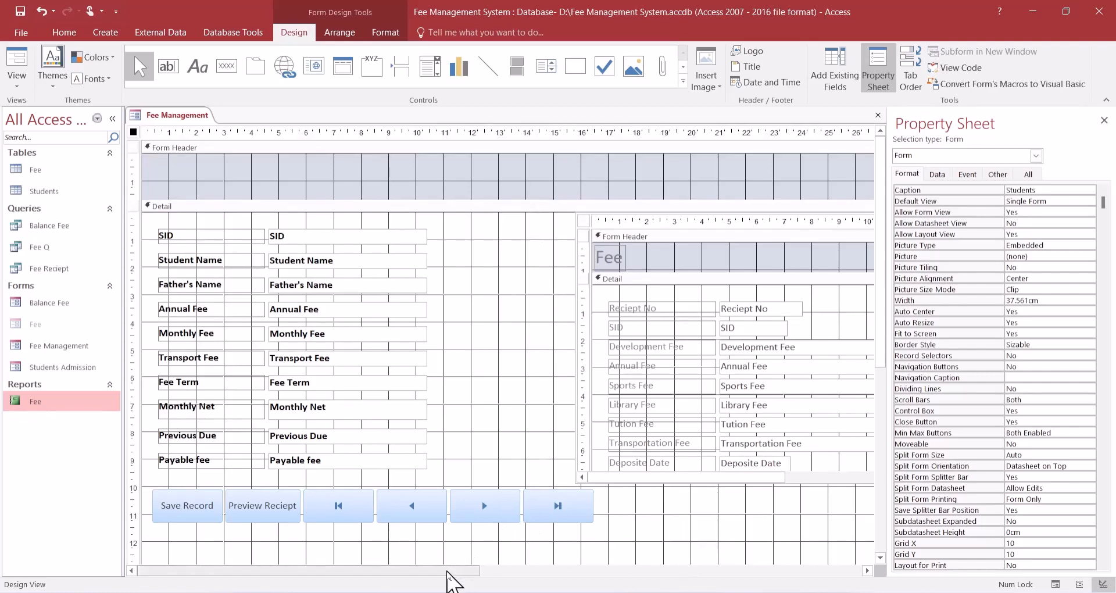
pyautogui.moveTo(447, 572); pyautogui.dragTo(403, 453)
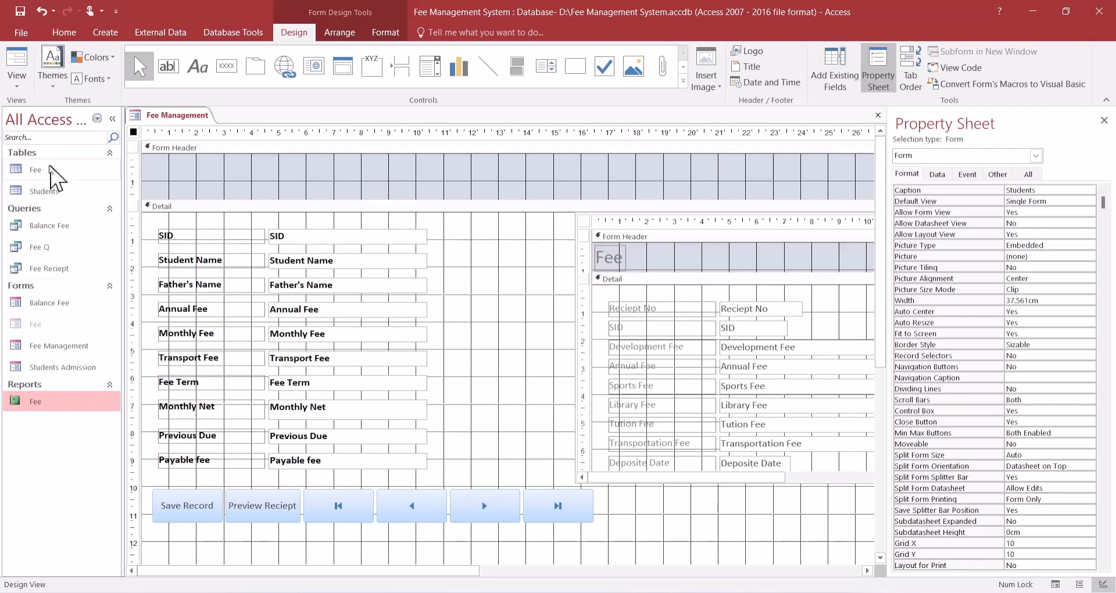
pyautogui.moveTo(51, 170); pyautogui.dragTo(33, 167)
pyautogui.moveTo(34, 173); pyautogui.dragTo(46, 209)
# - Resize the text boxes from SID to Payable fee together, trying widths of about 4.06 cm, 5.35 cm and 4.36 cm
pyautogui.moveTo(479, 217); pyautogui.dragTo(397, 478)
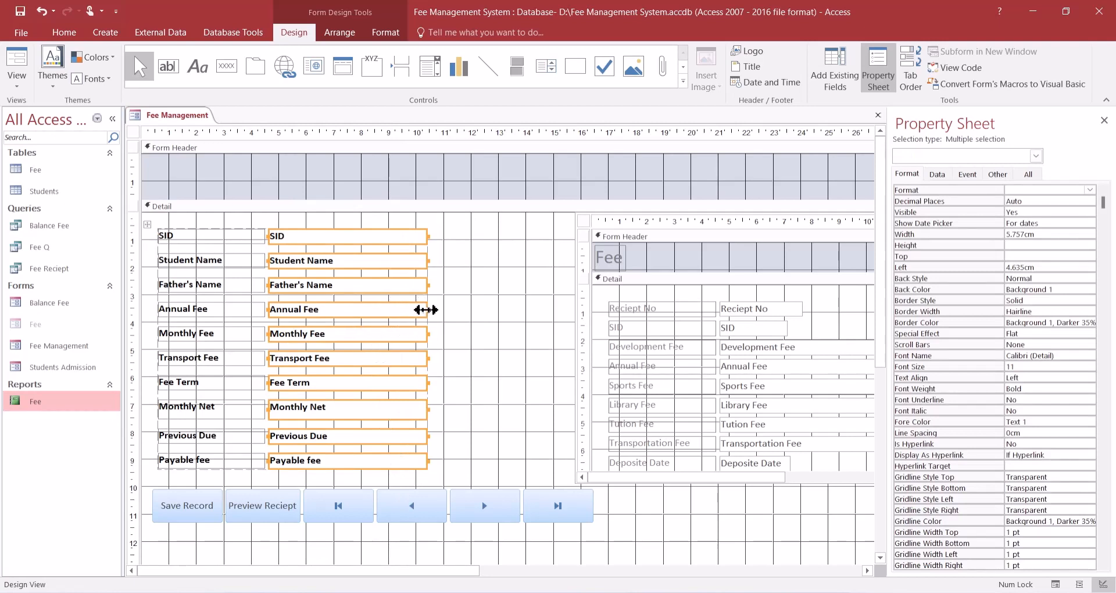
pyautogui.moveTo(424, 309); pyautogui.dragTo(379, 296)
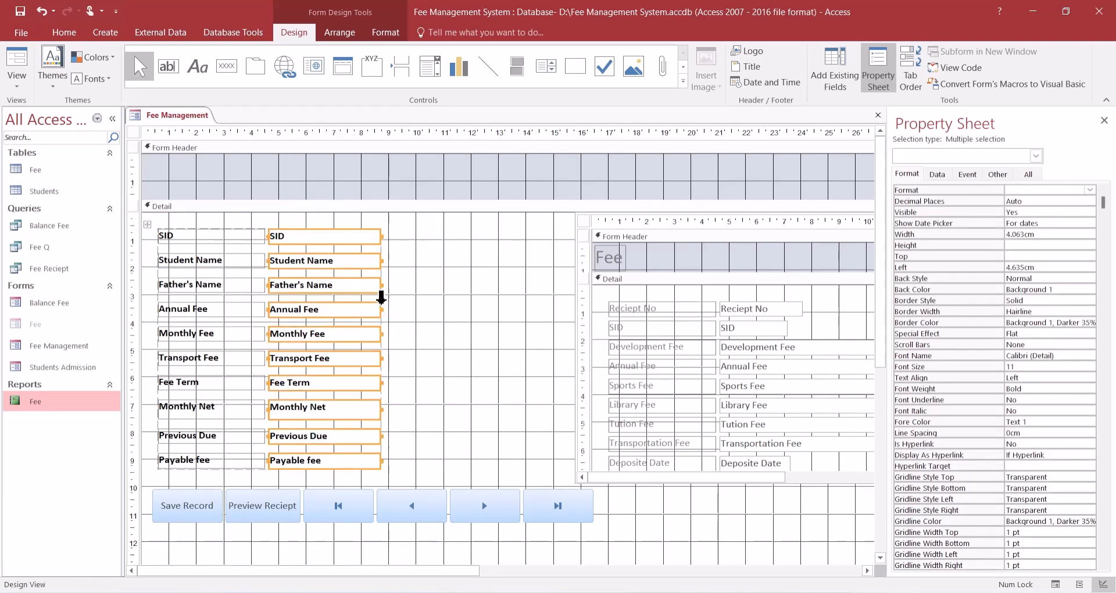
pyautogui.click(417, 265)
pyautogui.moveTo(397, 222); pyautogui.dragTo(363, 471)
pyautogui.moveTo(382, 359); pyautogui.dragTo(417, 359)
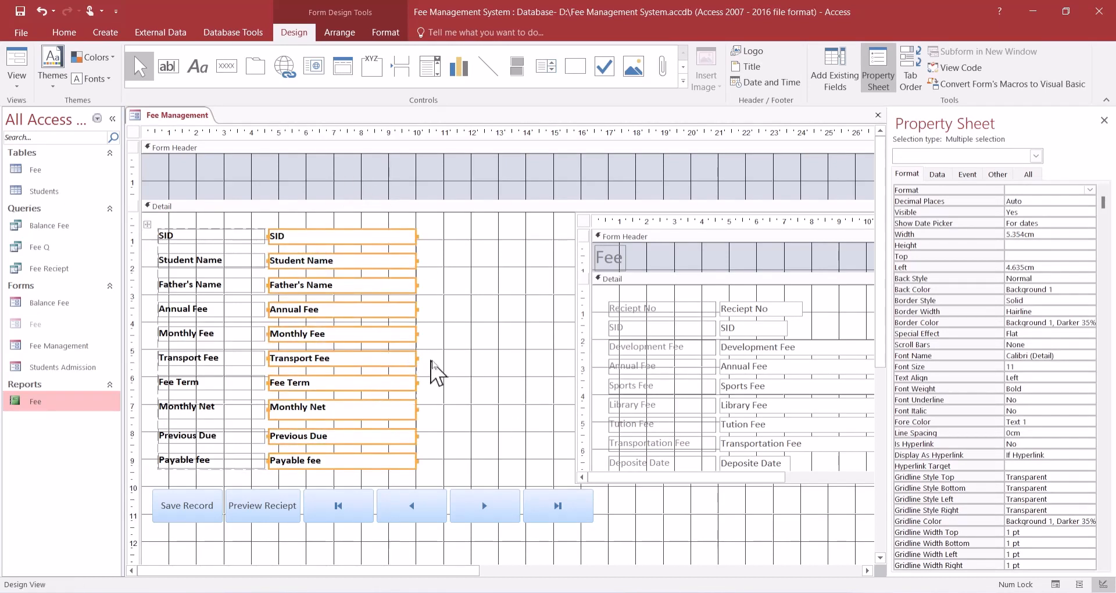
pyautogui.click(445, 368)
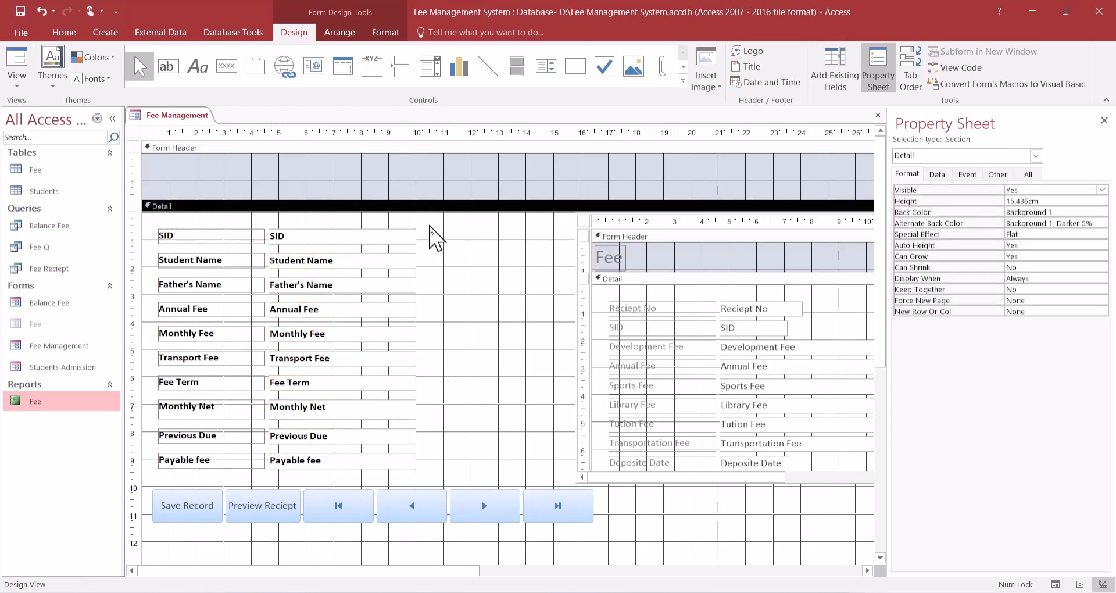
pyautogui.moveTo(430, 226); pyautogui.dragTo(311, 463)
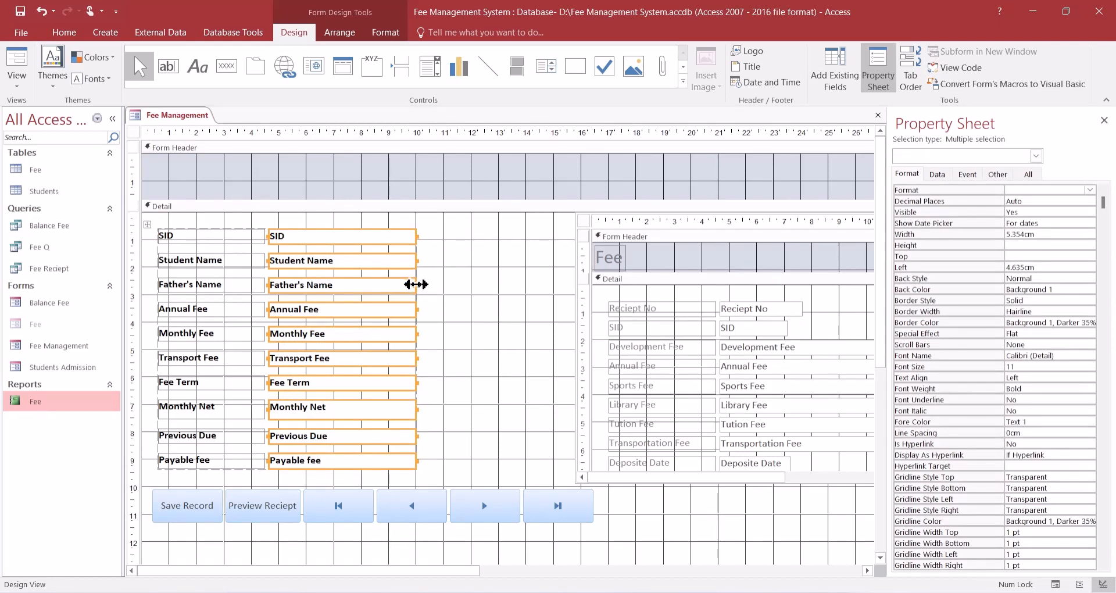
pyautogui.moveTo(416, 284); pyautogui.dragTo(388, 284)
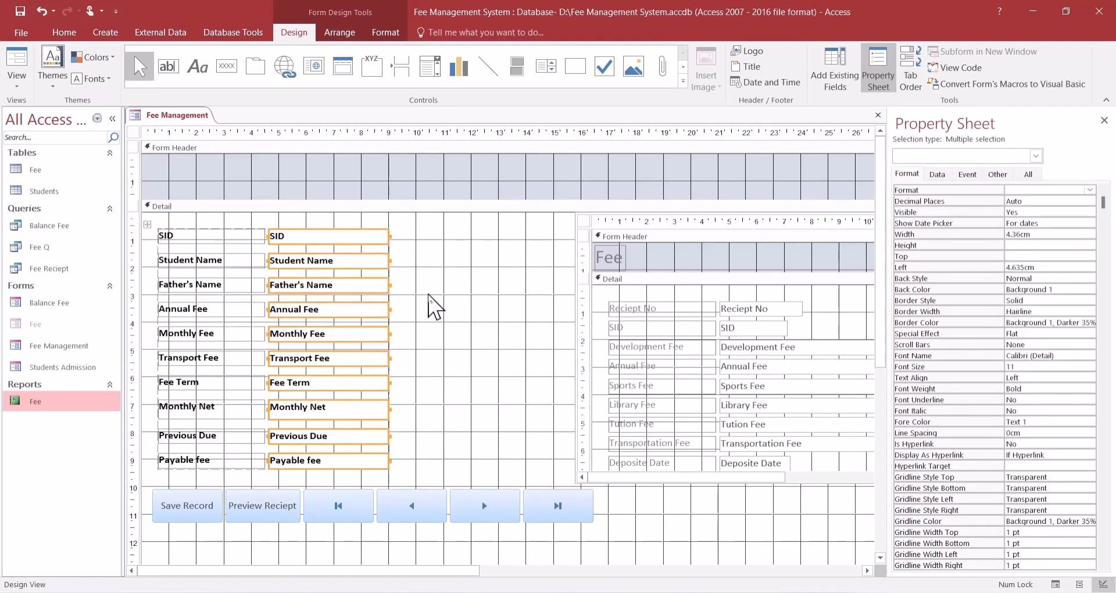
# - Widen all text boxes from SID to Payable fee together to about 5.65 cm
pyautogui.moveTo(404, 218); pyautogui.dragTo(374, 494)
pyautogui.moveTo(388, 359); pyautogui.dragTo(440, 366)
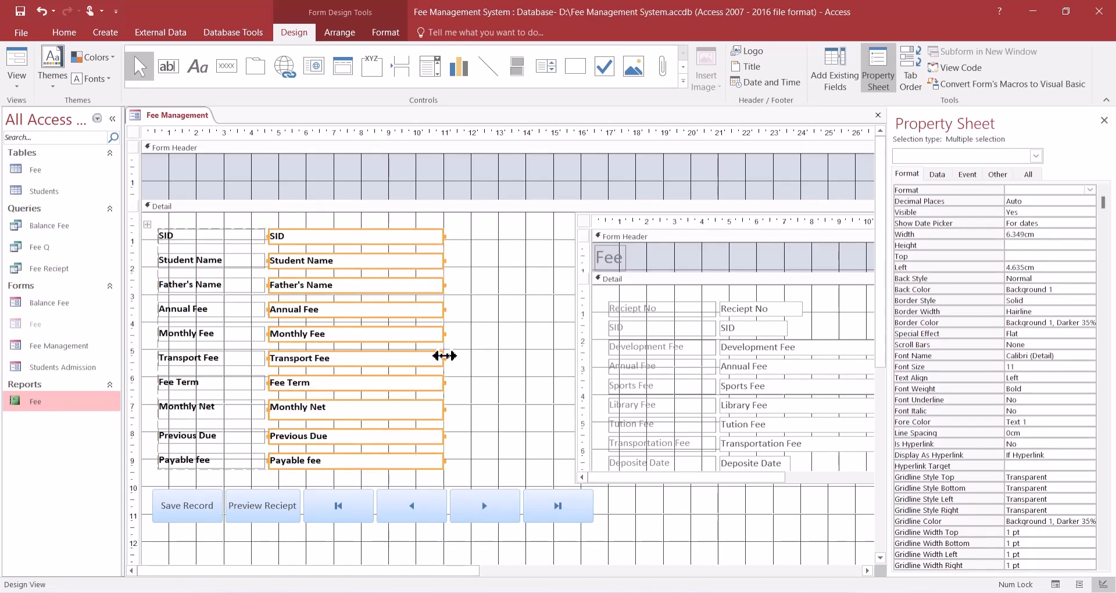
pyautogui.moveTo(445, 355); pyautogui.dragTo(425, 349)
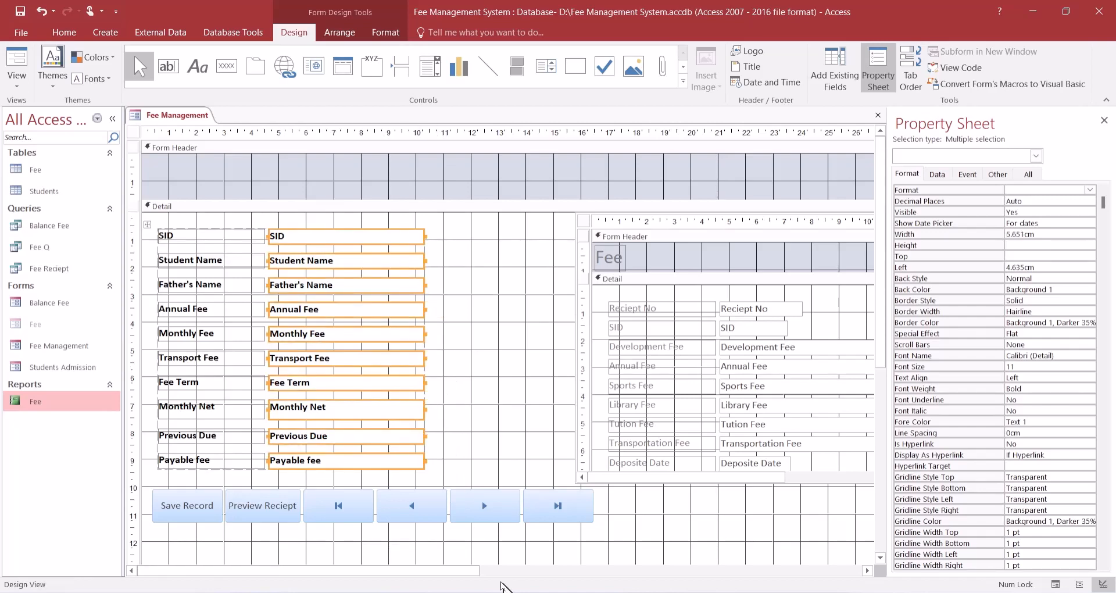
pyautogui.moveTo(456, 570)
pyautogui.mouseDown()
pyautogui.moveTo(491, 581)
pyautogui.moveTo(445, 571)
pyautogui.mouseUp()
# - Shorten the form header slightly and move the whole student field layout up to the upper edge of the Detail section
pyautogui.click(223, 194)
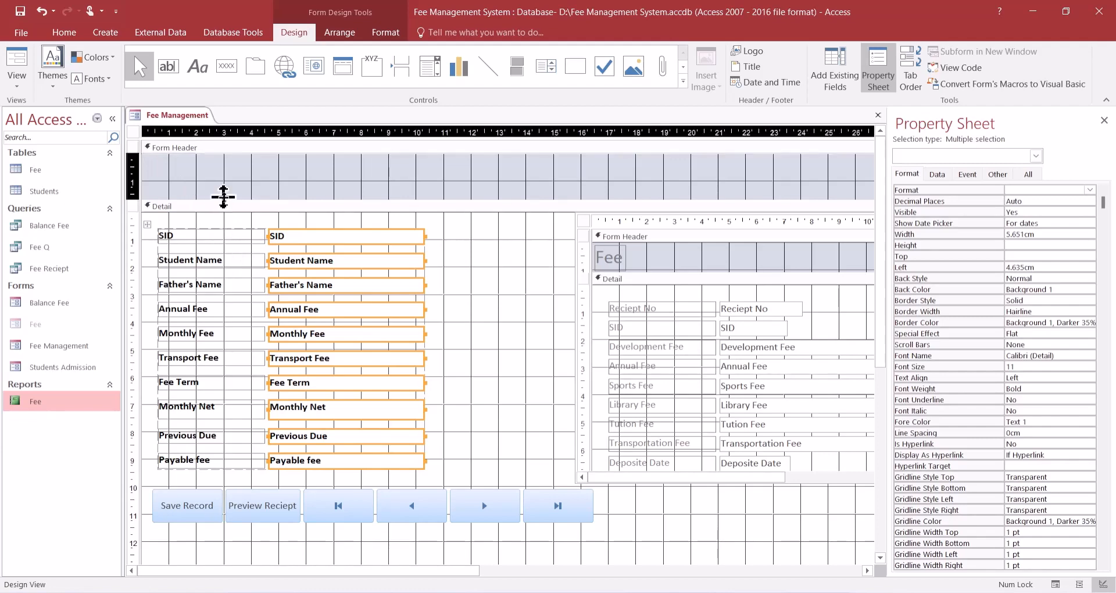
pyautogui.moveTo(223, 192); pyautogui.dragTo(224, 187)
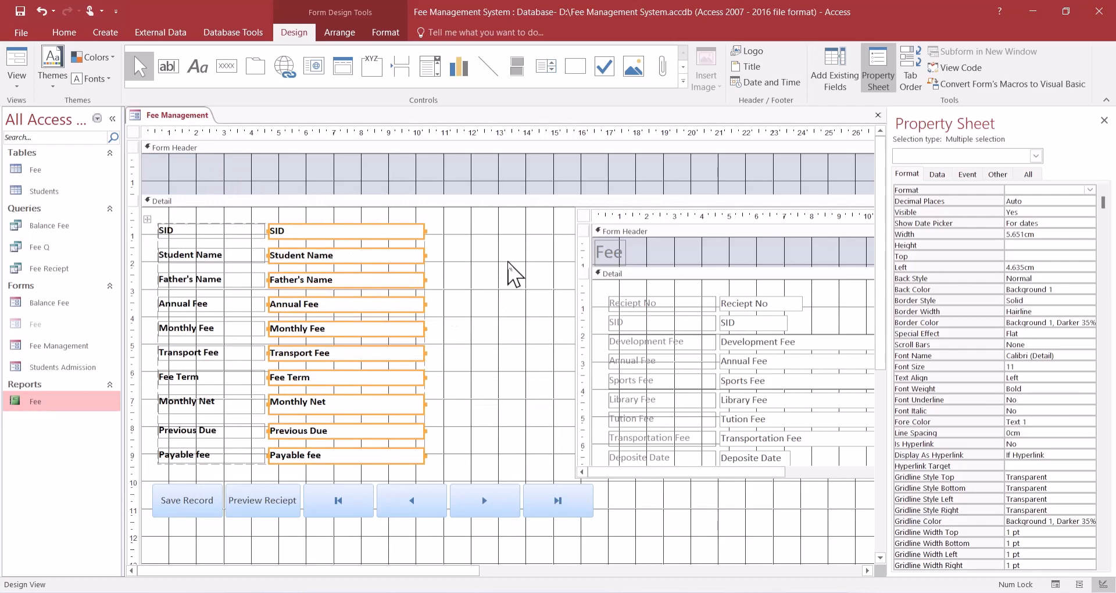
pyautogui.click(146, 219)
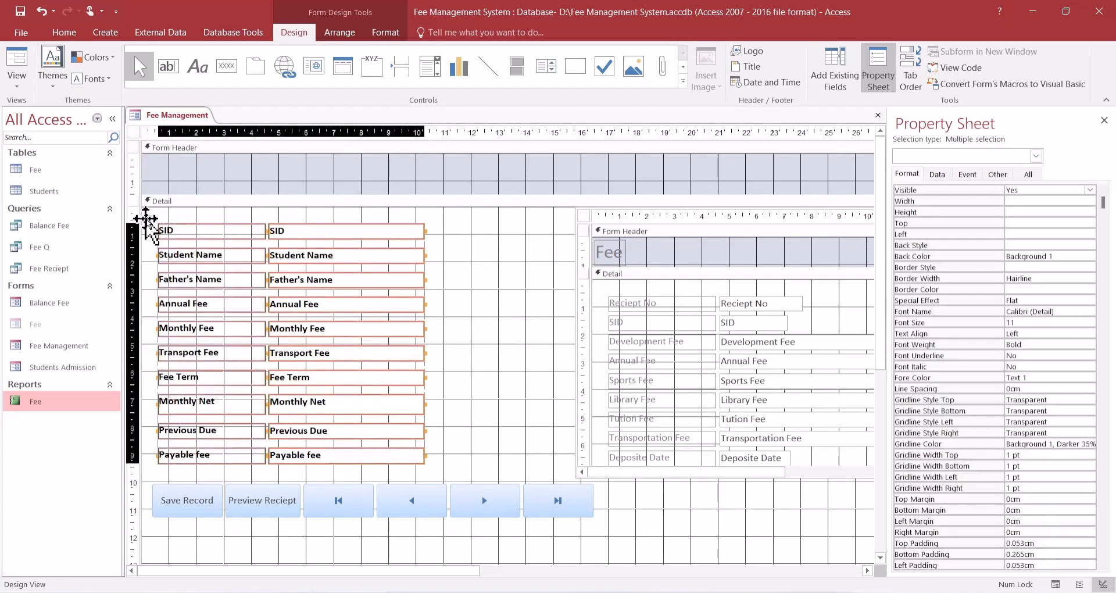
pyautogui.moveTo(147, 220); pyautogui.dragTo(146, 208)
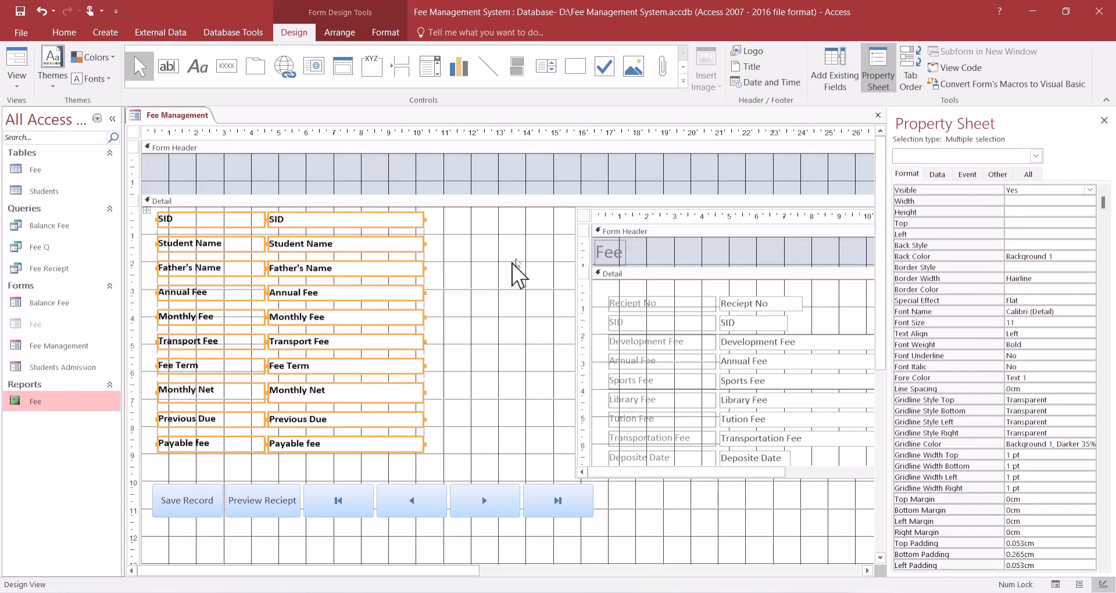
pyautogui.click(510, 320)
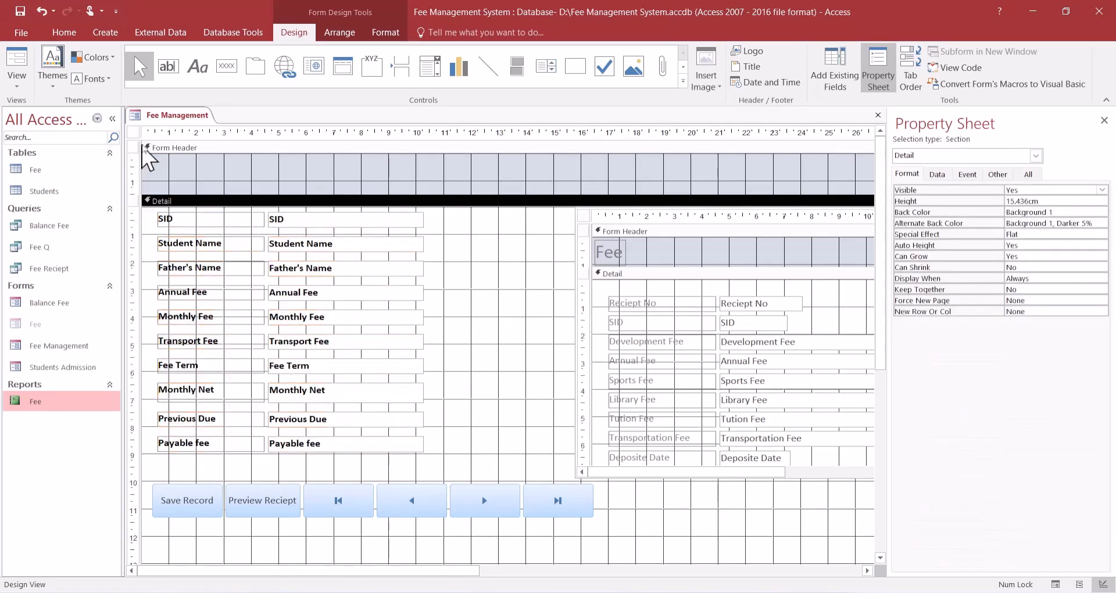
# - Set the Detail section's background color to the orange Accent 2
pyautogui.click(134, 133)
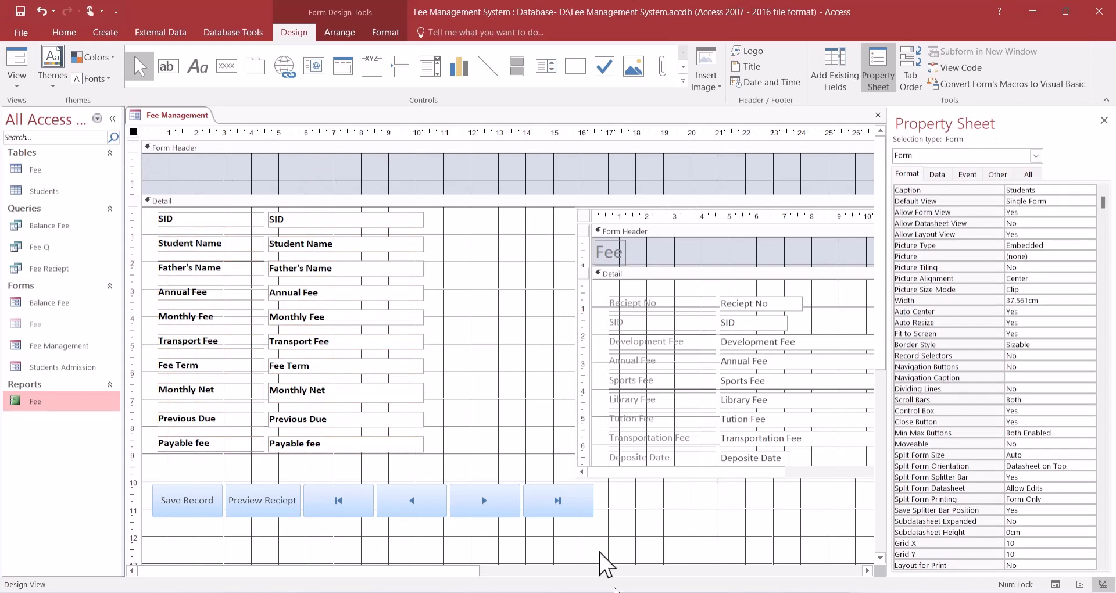
pyautogui.moveTo(464, 574); pyautogui.dragTo(429, 525)
pyautogui.moveTo(462, 577); pyautogui.dragTo(473, 527)
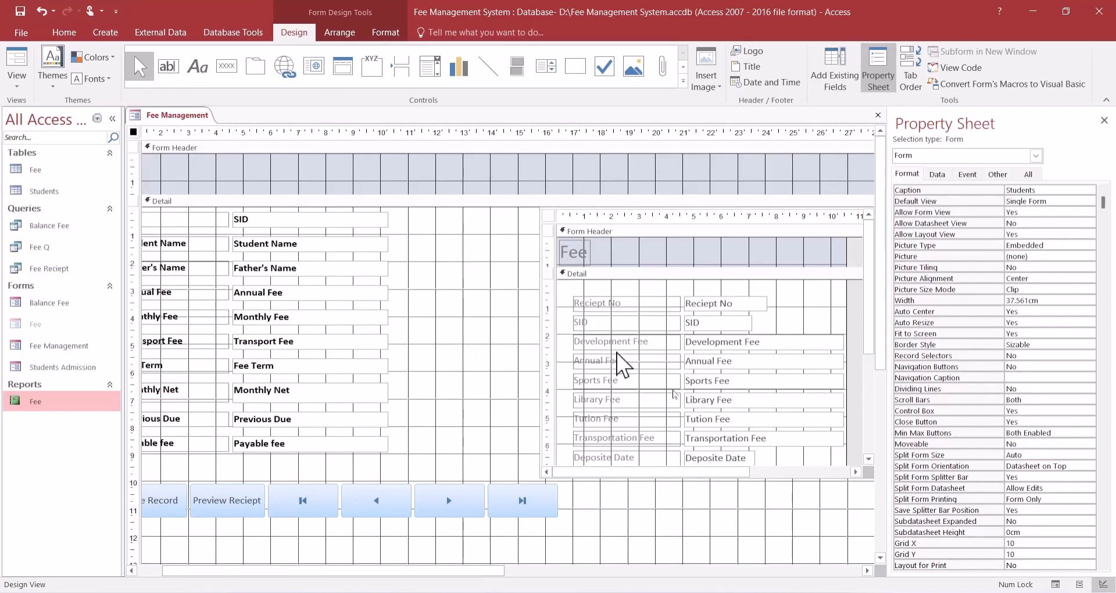
pyautogui.click(679, 505)
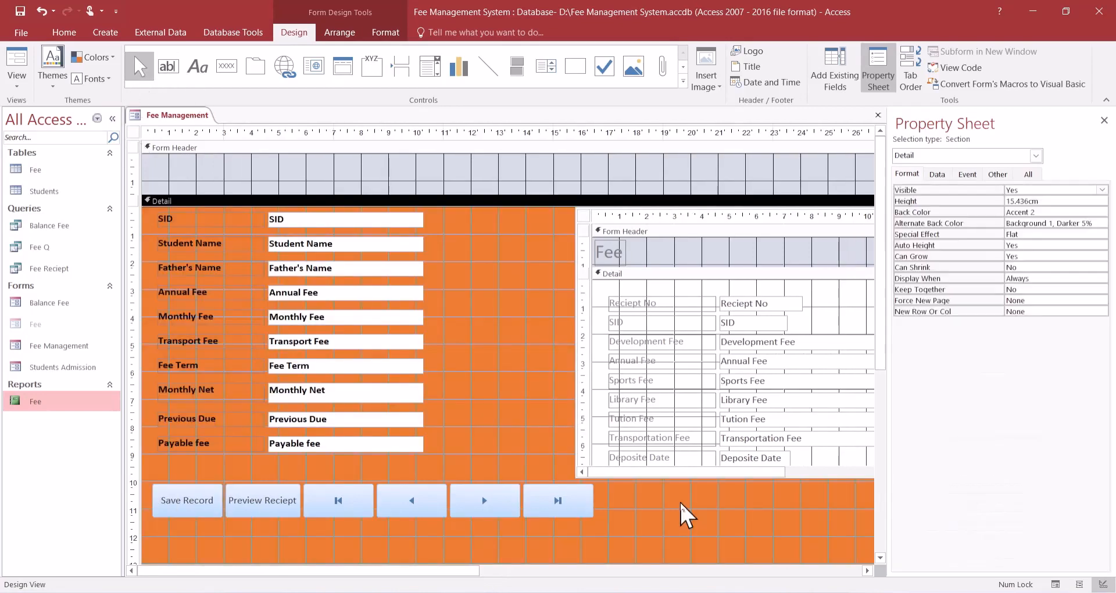
# - Check the color choices for the Detail section's alternate background, preview the form in Form View, and return to Design View
pyautogui.click(1103, 224)
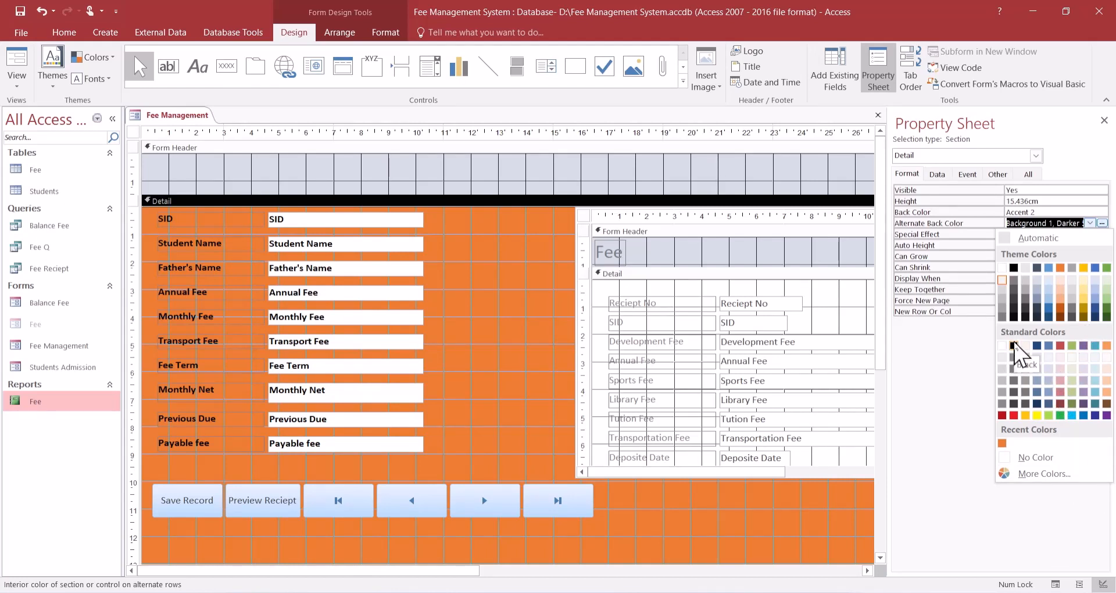
pyautogui.click(1056, 585)
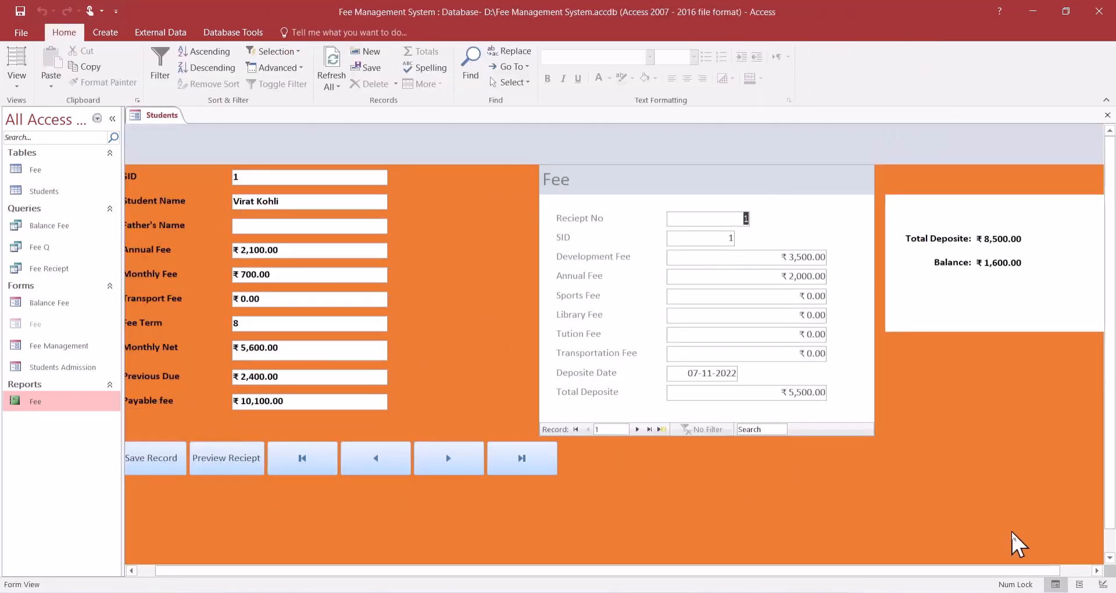
pyautogui.click(1102, 584)
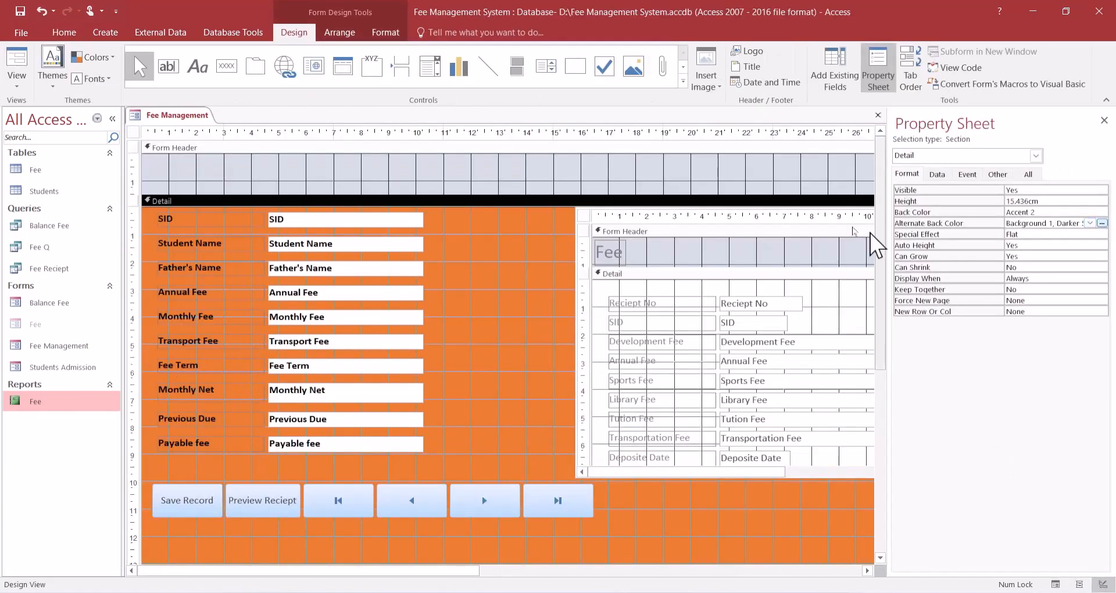
# - Set the Pop Up property of the whole Fee Management form to Yes
pyautogui.click(133, 132)
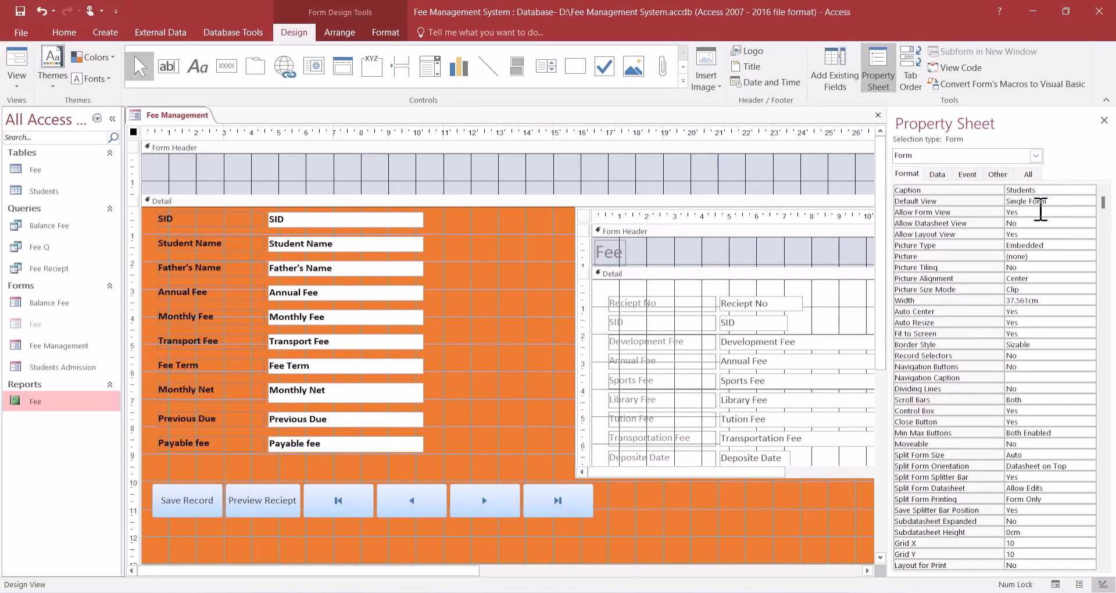
pyautogui.click(998, 174)
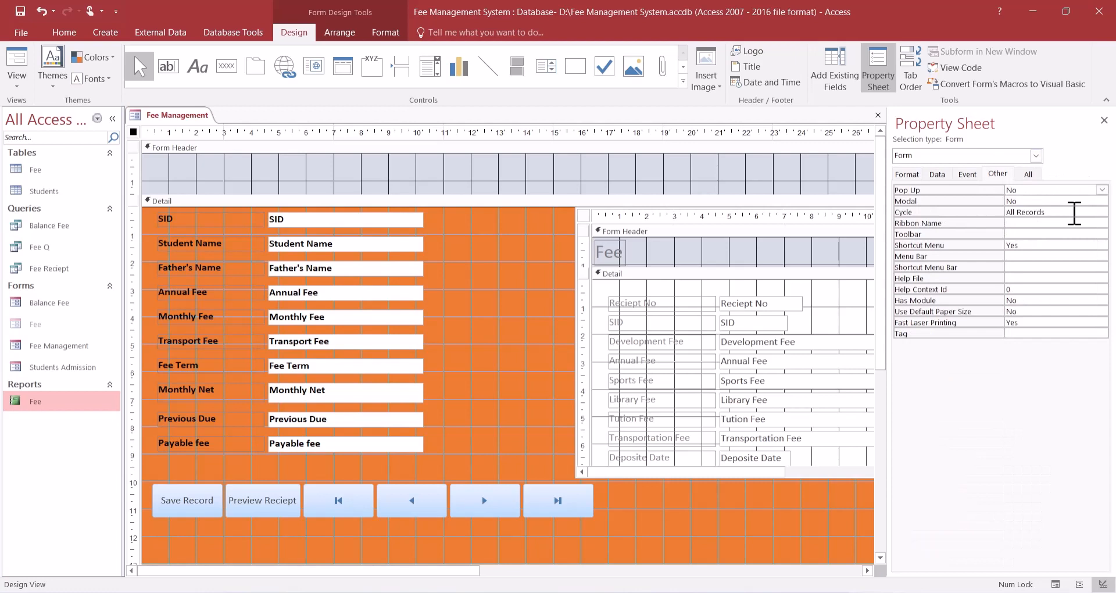
pyautogui.click(1102, 190)
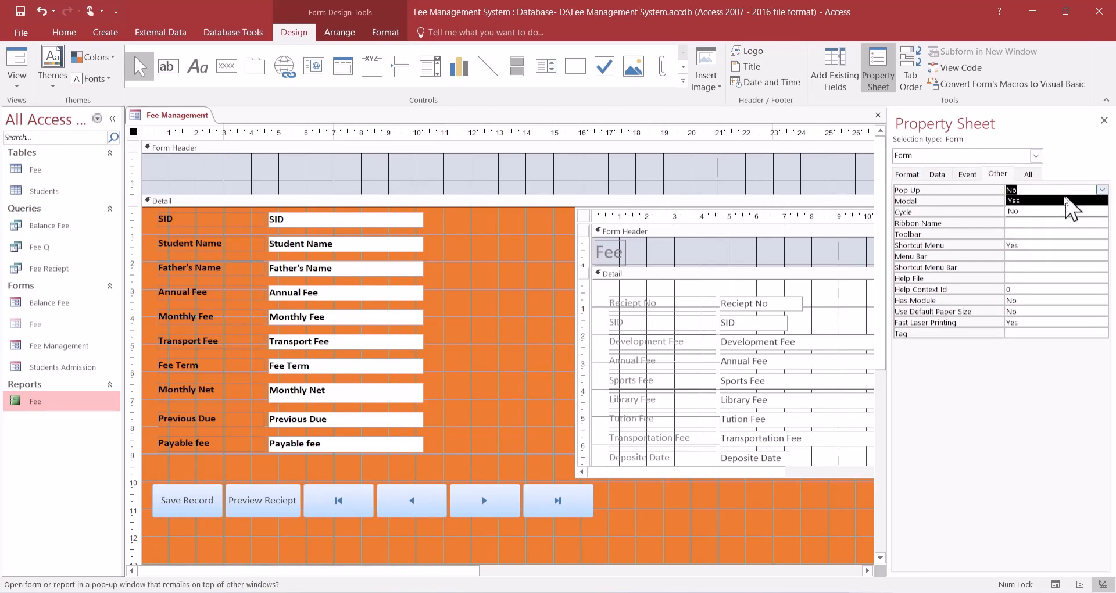
pyautogui.click(998, 174)
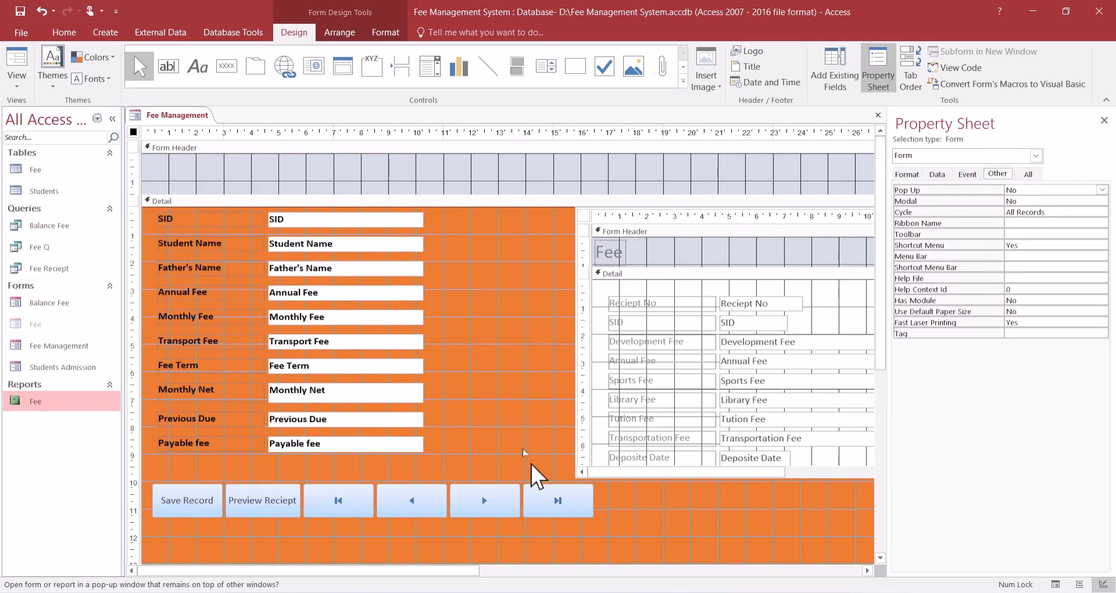
pyautogui.click(1103, 190)
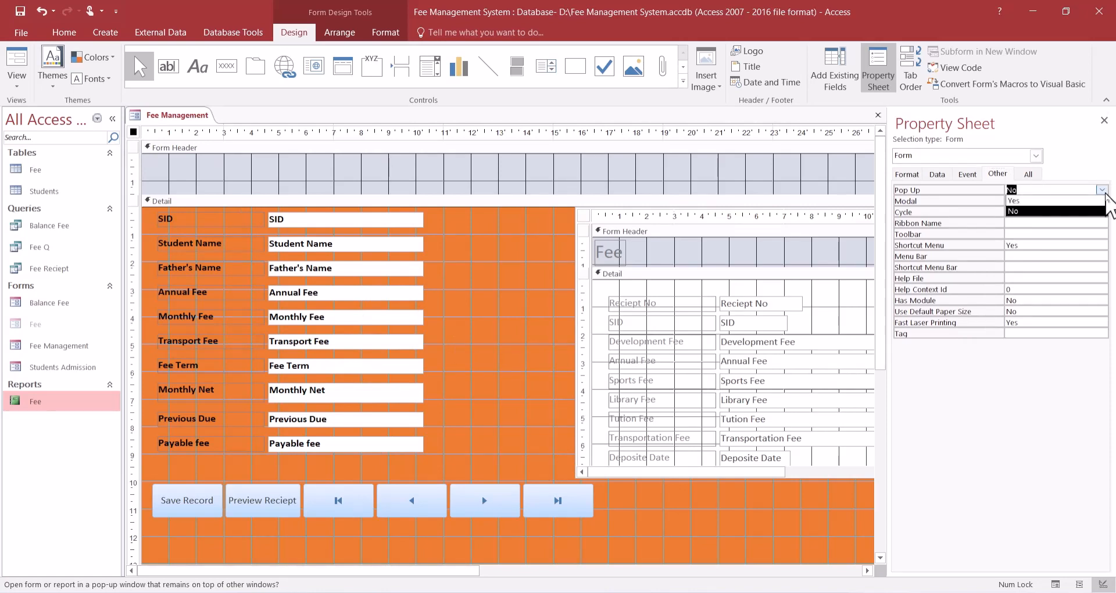
pyautogui.click(1091, 201)
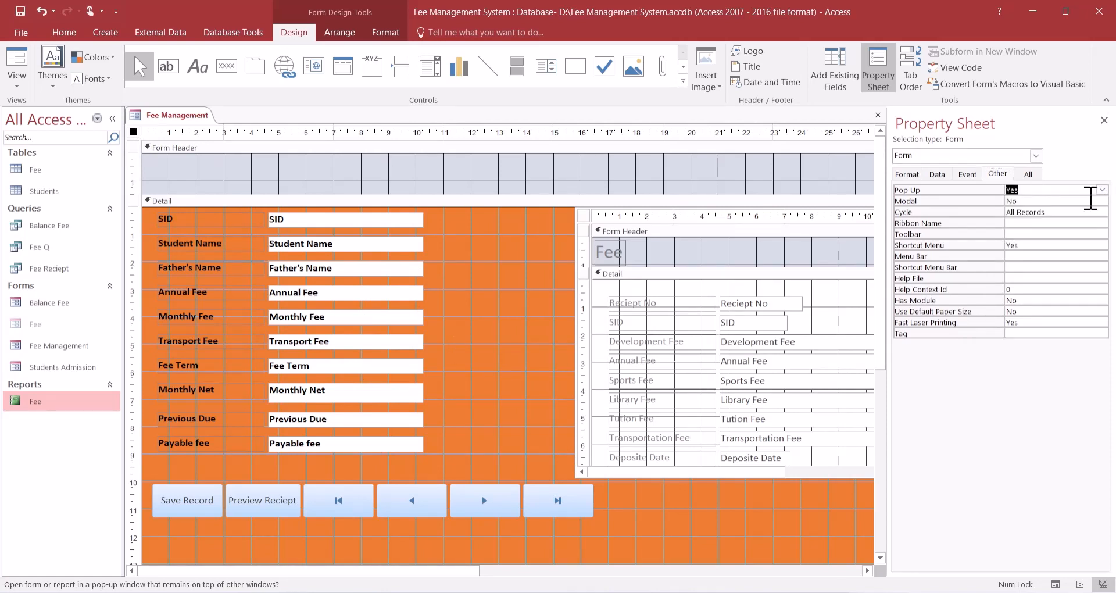
# - Preview the form as a pop-up window in Form View, move the window fully into sight, and return to Design View
pyautogui.click(1058, 586)
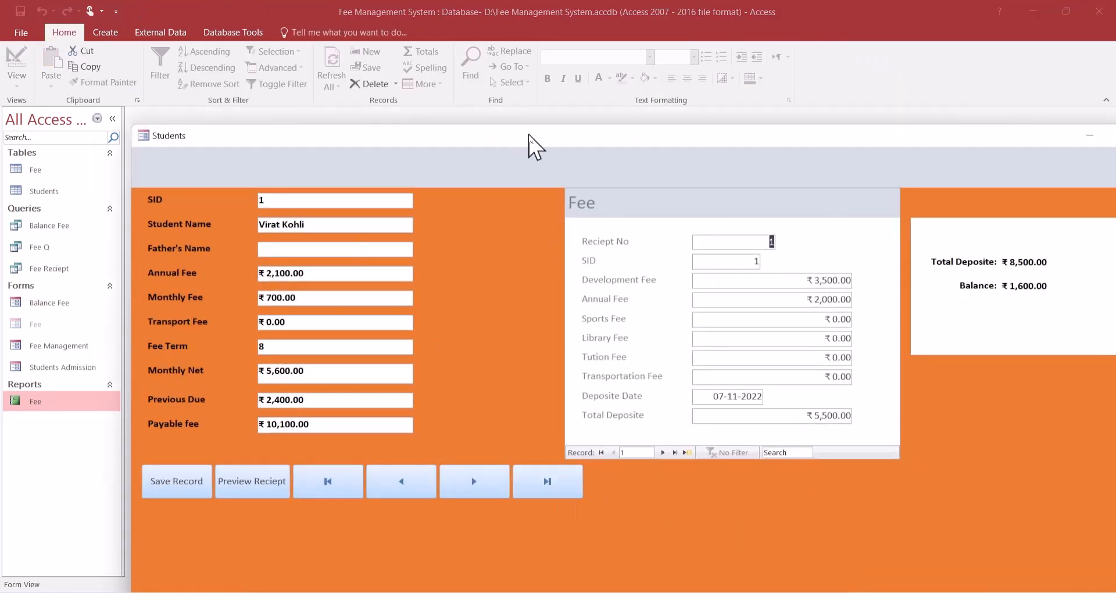
pyautogui.moveTo(534, 145); pyautogui.dragTo(429, 68)
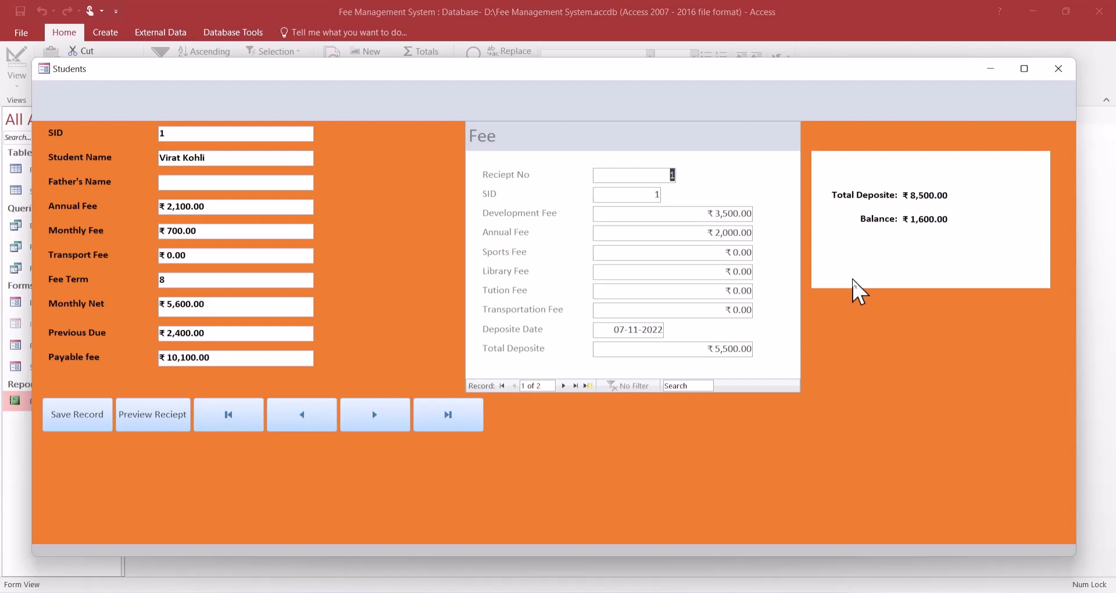
pyautogui.rightClick(1018, 474)
pyautogui.click(953, 375)
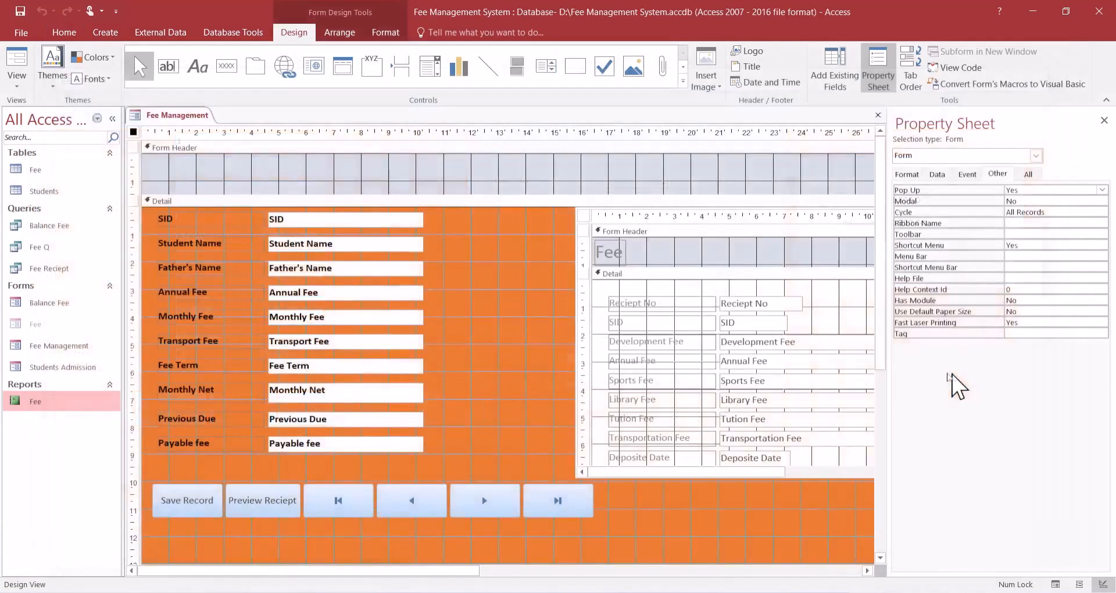
# - Set the background color of the Fee subform's Detail section to the orange Accent 2
pyautogui.click(614, 242)
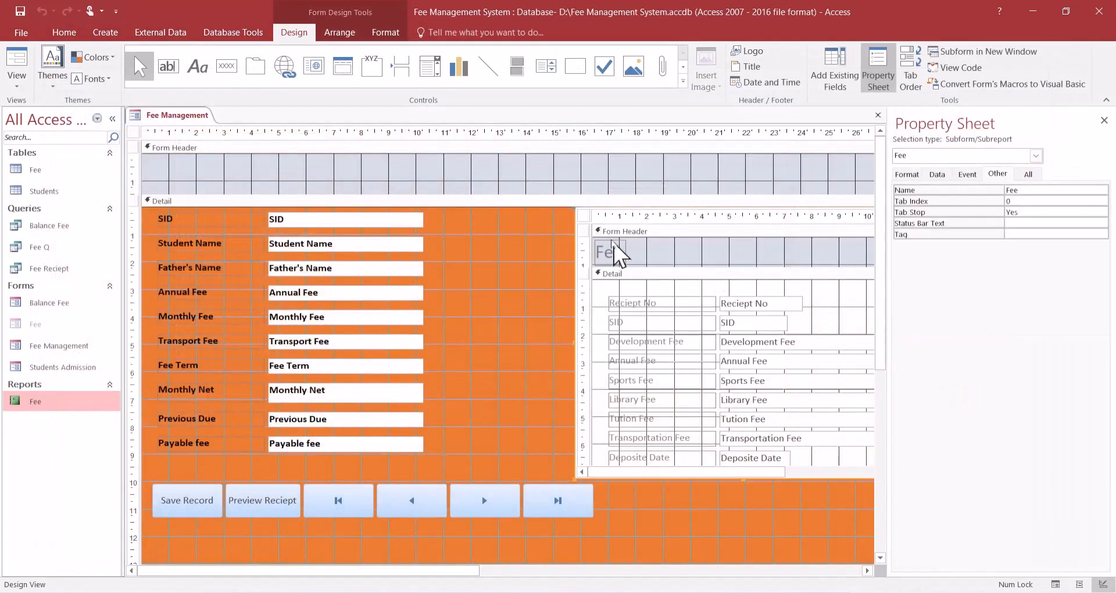
pyautogui.click(585, 217)
pyautogui.click(659, 291)
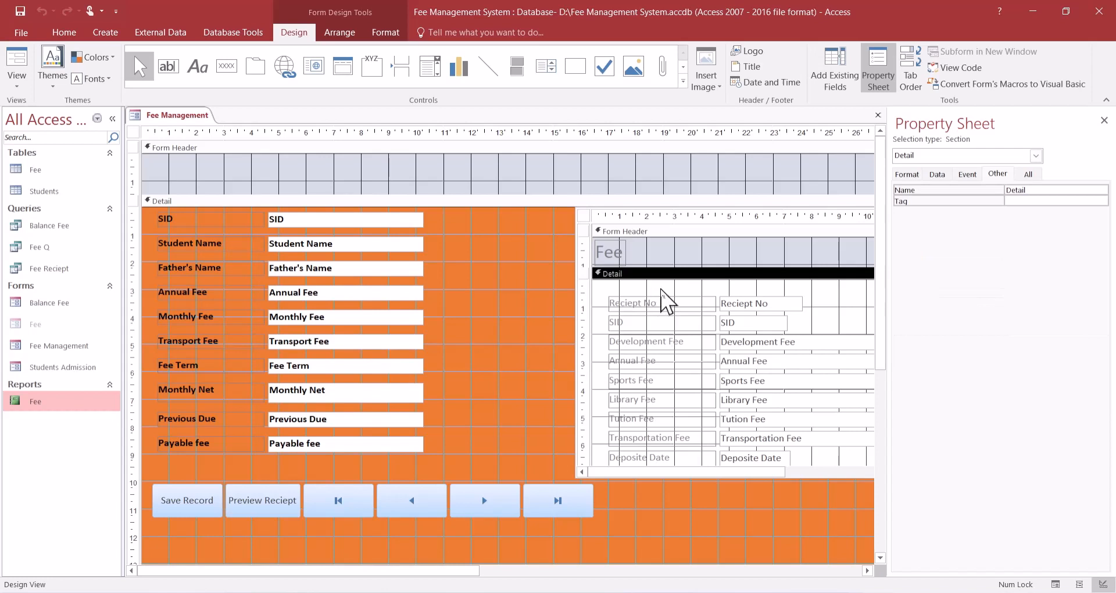
pyautogui.click(909, 174)
pyautogui.click(1101, 225)
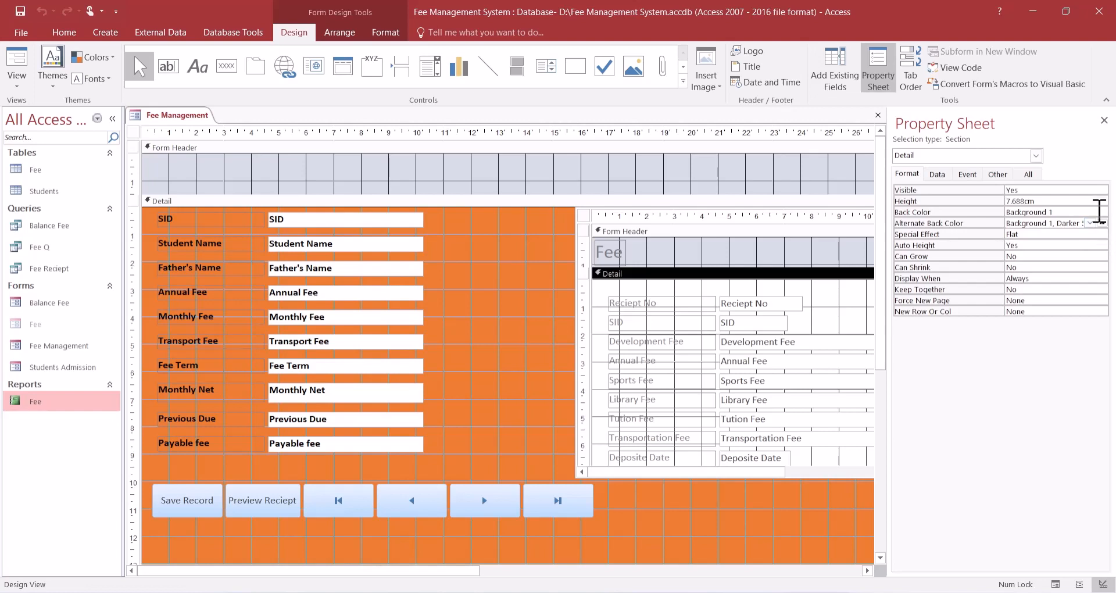
pyautogui.click(1099, 212)
pyautogui.click(1103, 212)
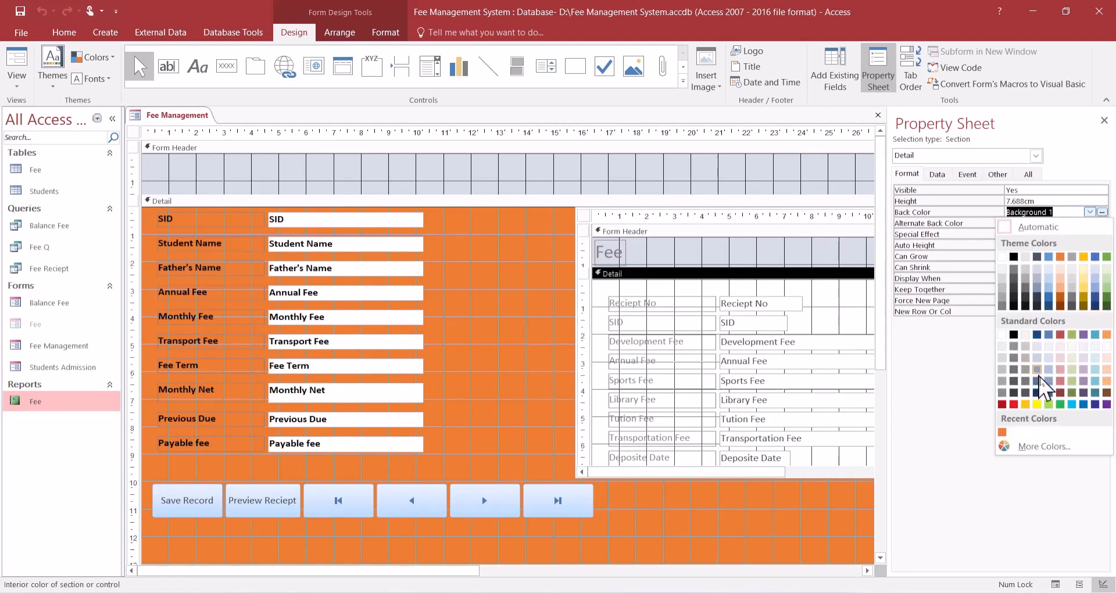
pyautogui.click(1061, 257)
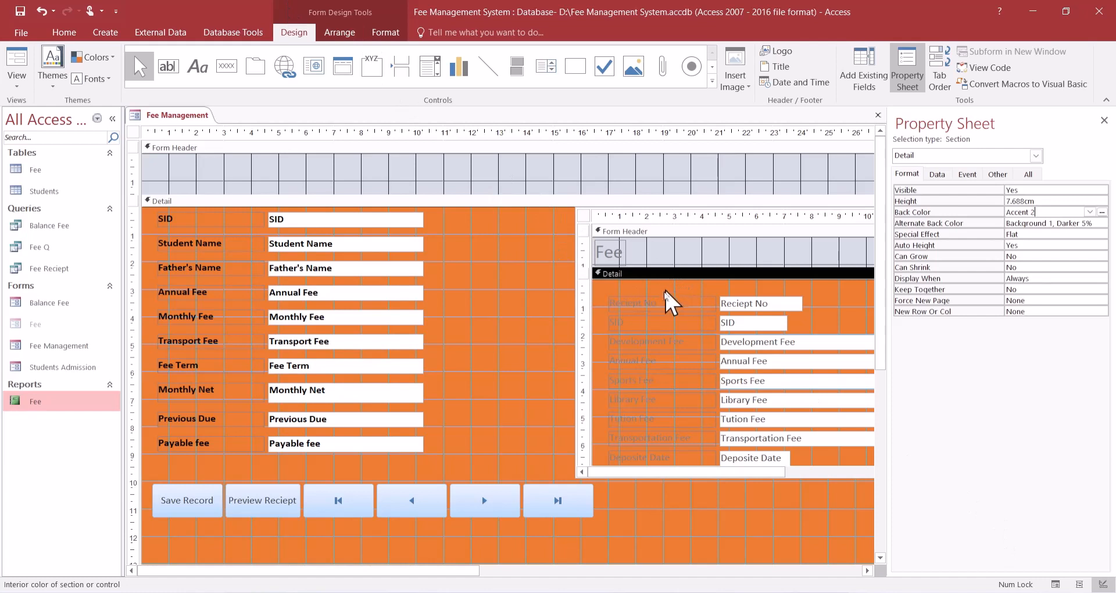
# - Make all Fee subform labels from Reciept No to Total Deposite black (Text 1) and bold
pyautogui.moveTo(664, 288); pyautogui.dragTo(665, 444)
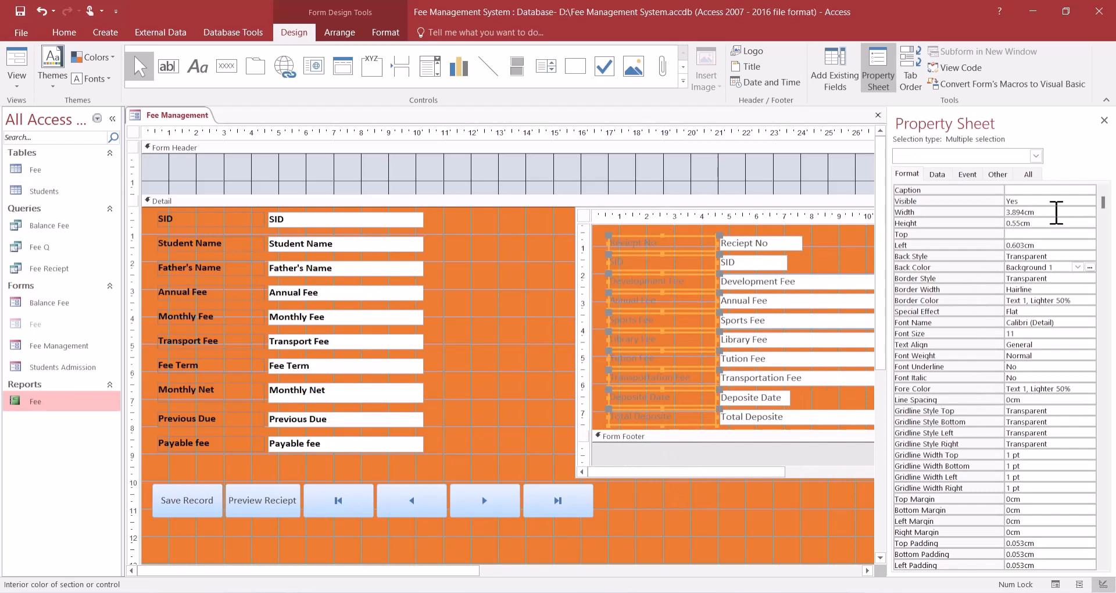
pyautogui.click(386, 32)
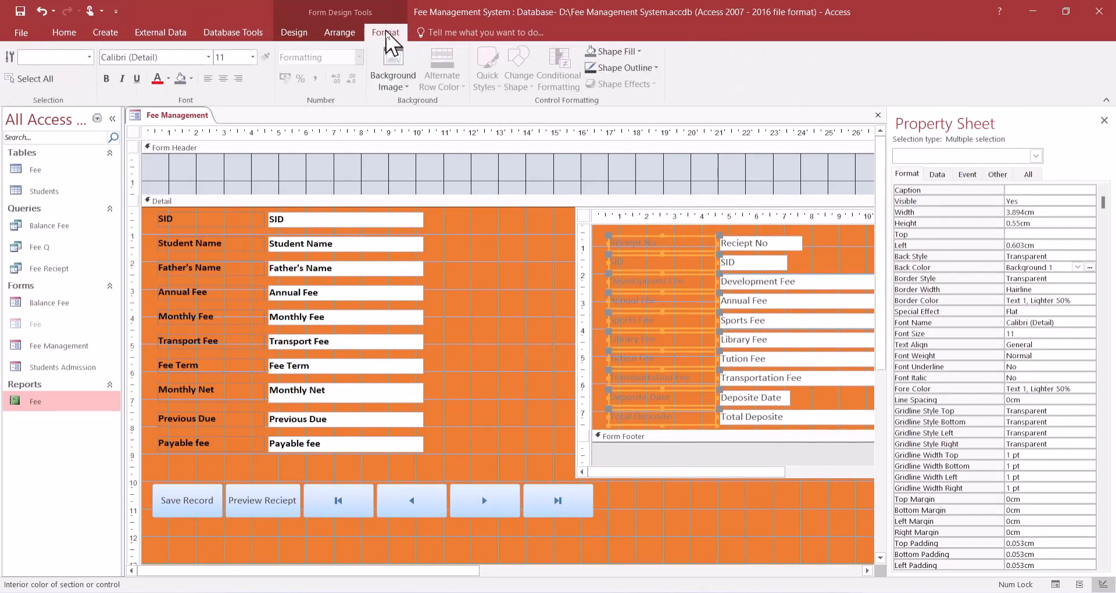
pyautogui.click(169, 78)
pyautogui.click(168, 117)
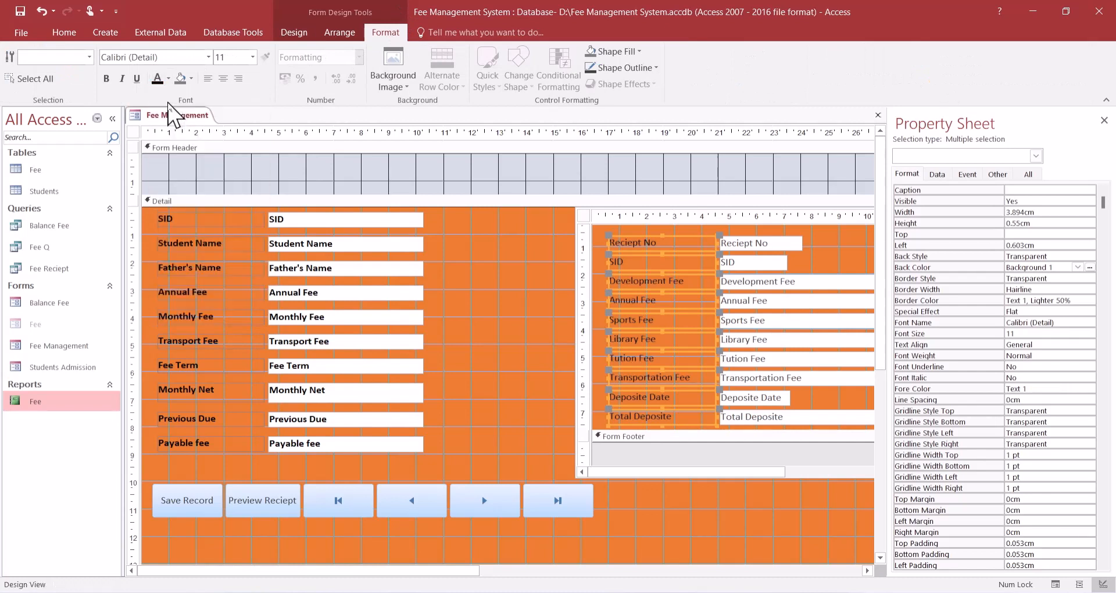
pyautogui.click(107, 78)
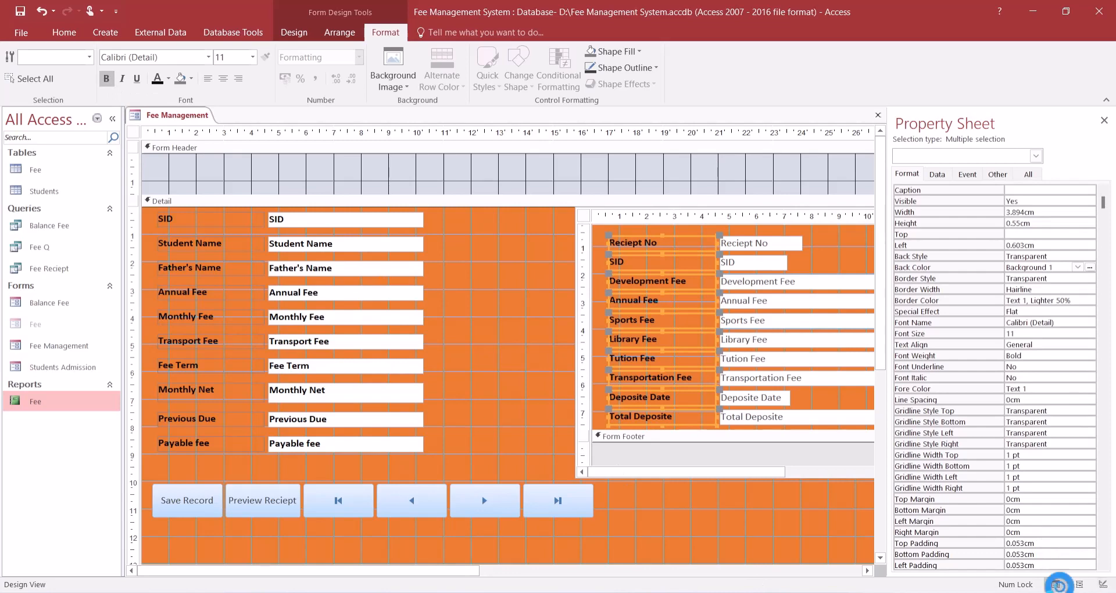
# - Check the recolored Fee subform and its labels in Form View, and return to Design View
pyautogui.click(1056, 585)
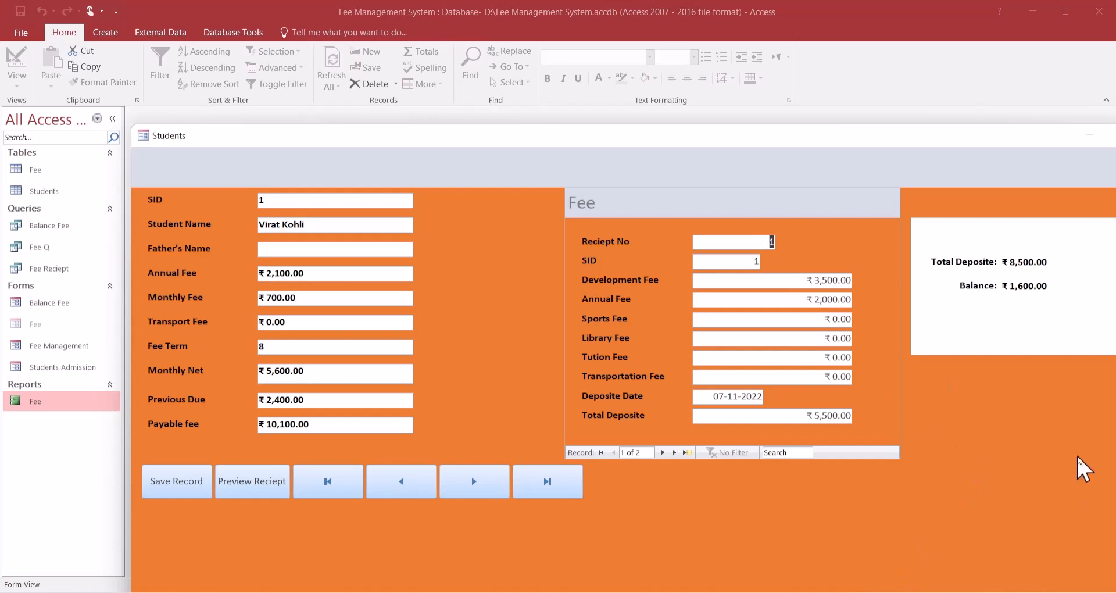
pyautogui.rightClick(1022, 500)
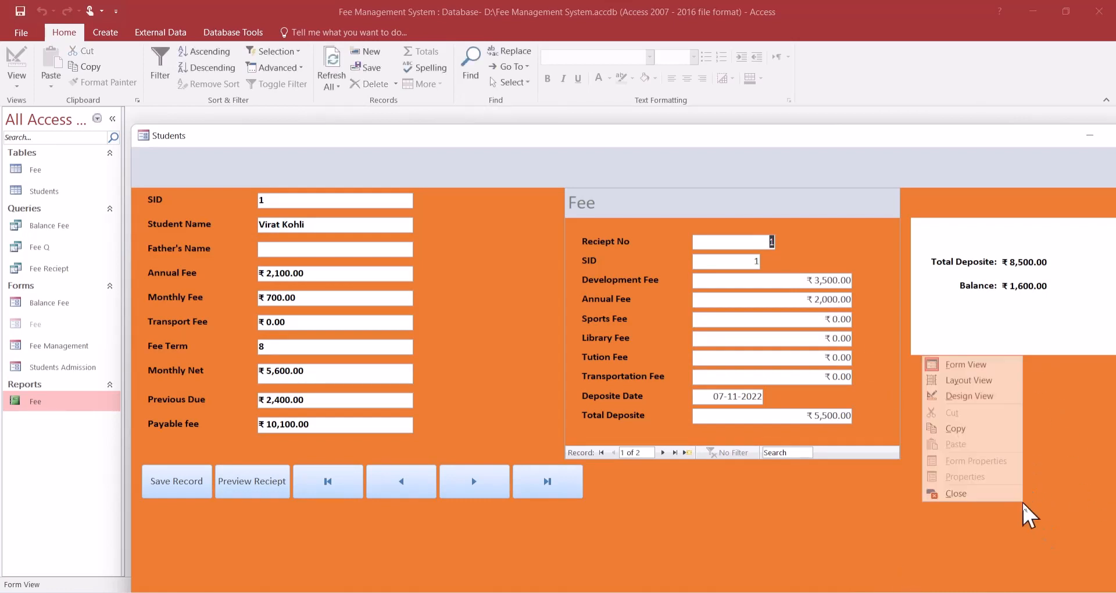
pyautogui.click(969, 400)
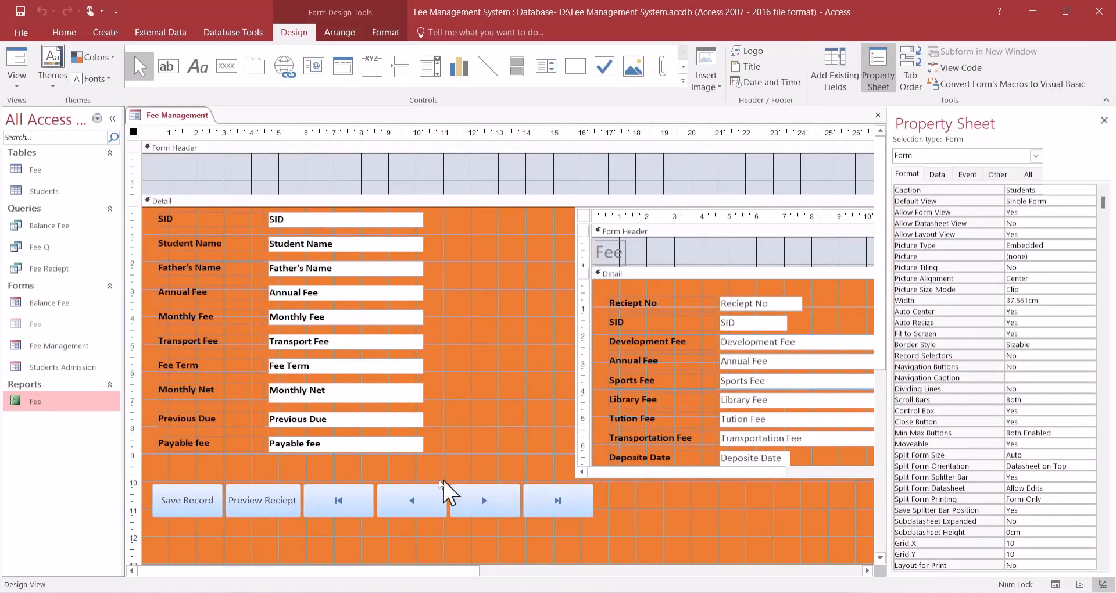
# - Set the background color of the balance subform's Detail section to the orange Accent 2
pyautogui.moveTo(454, 570); pyautogui.dragTo(798, 570)
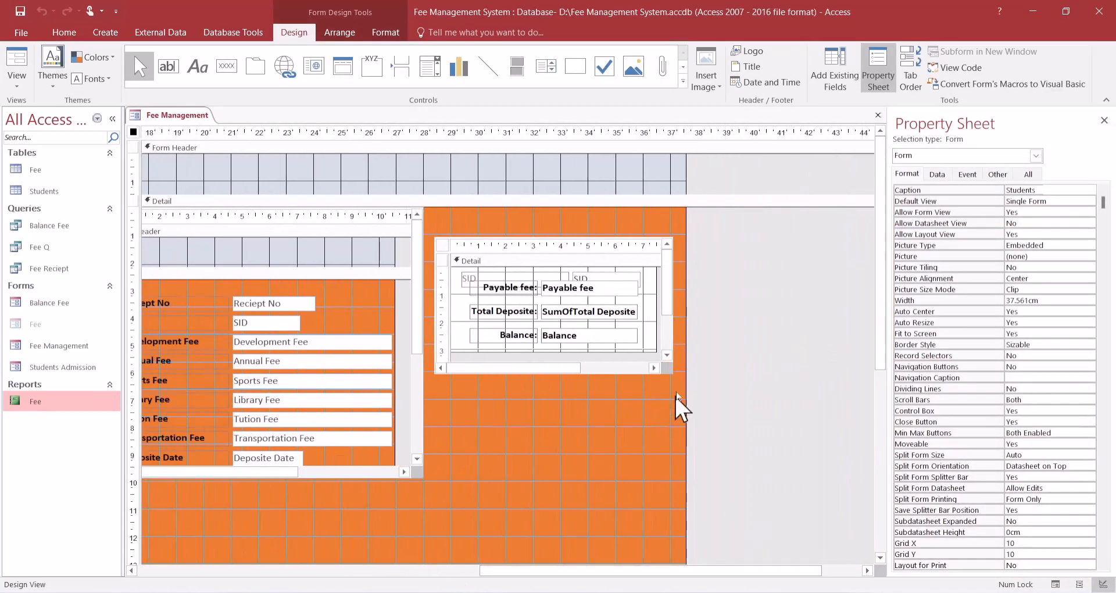
pyautogui.click(651, 301)
pyautogui.click(648, 307)
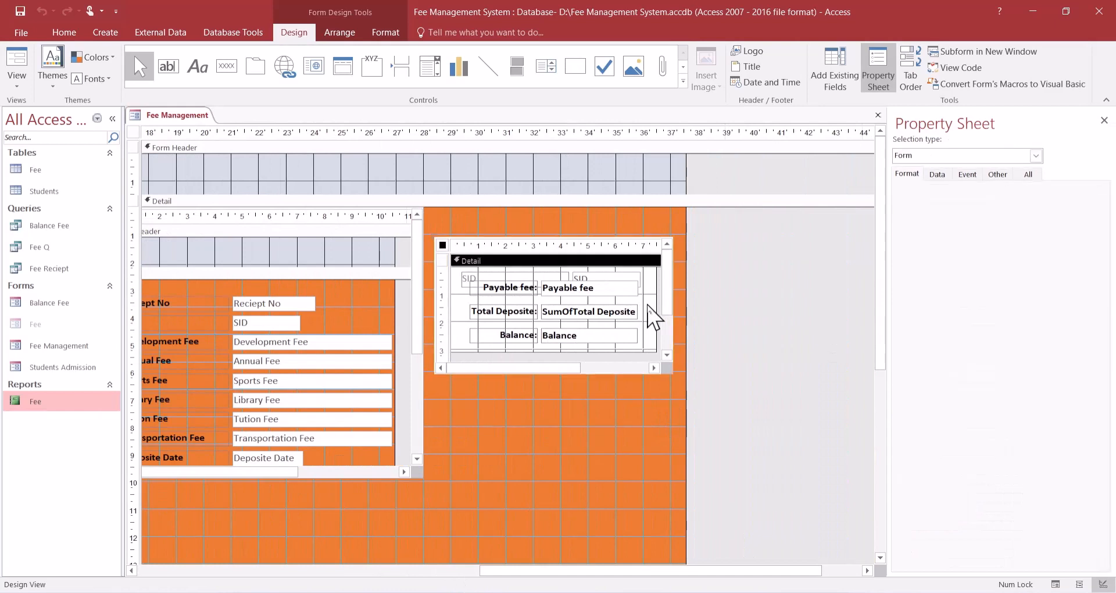
pyautogui.click(648, 303)
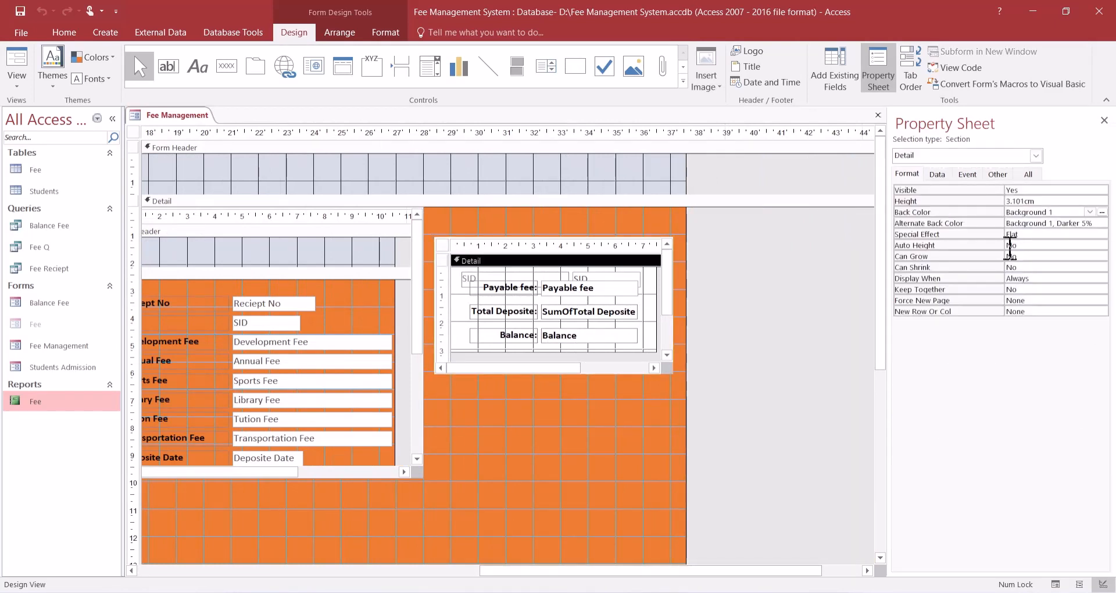
pyautogui.click(1102, 212)
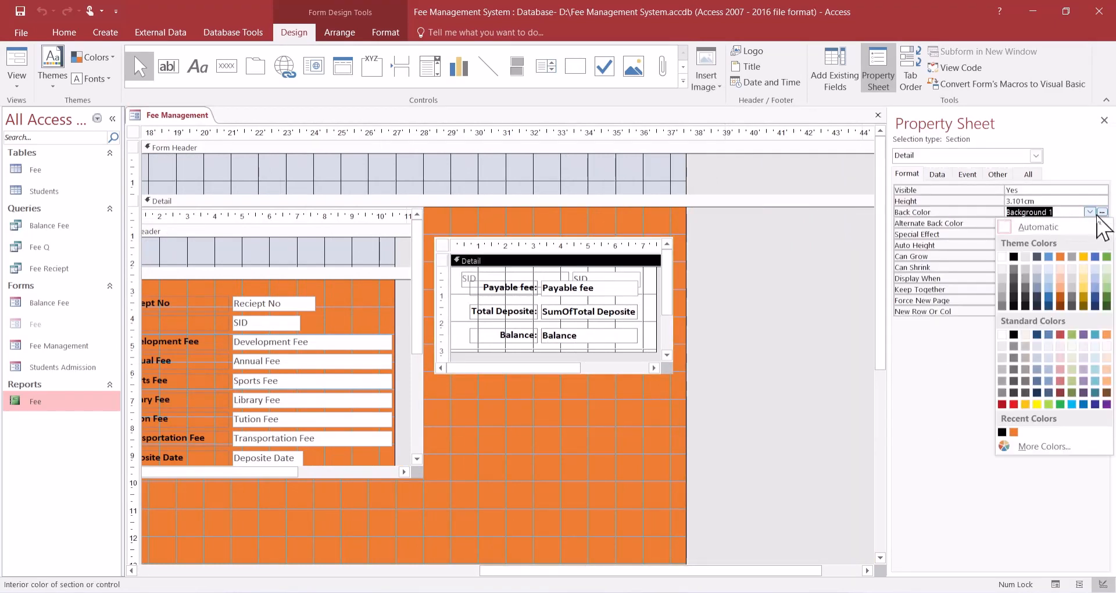
pyautogui.click(1060, 257)
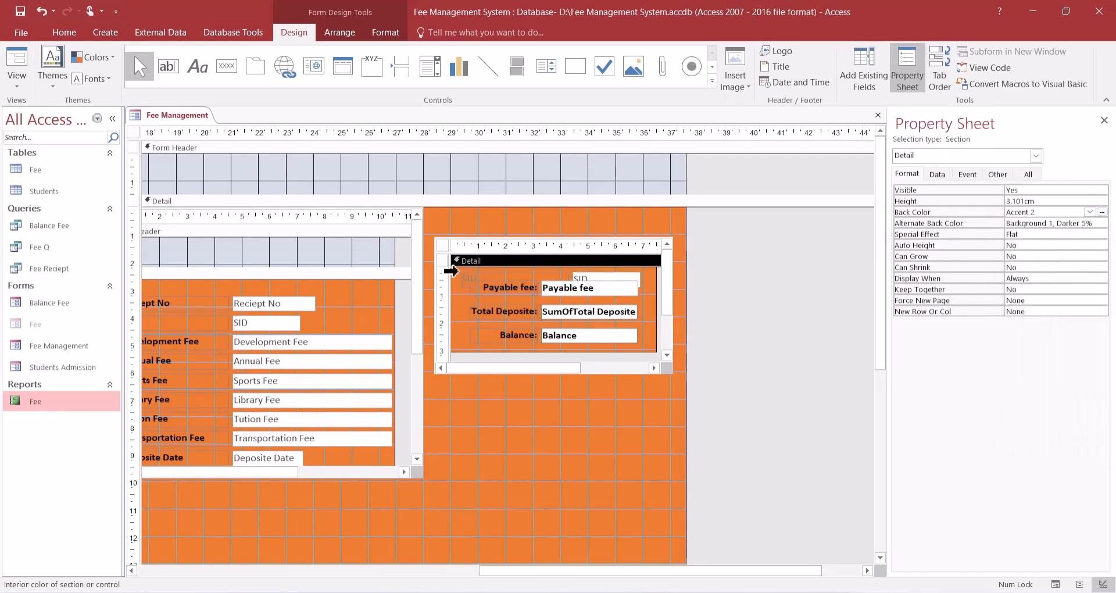
# - Select the balance subform's labels, check the subform's new background in Form View, and return to Design View
pyautogui.click(498, 273)
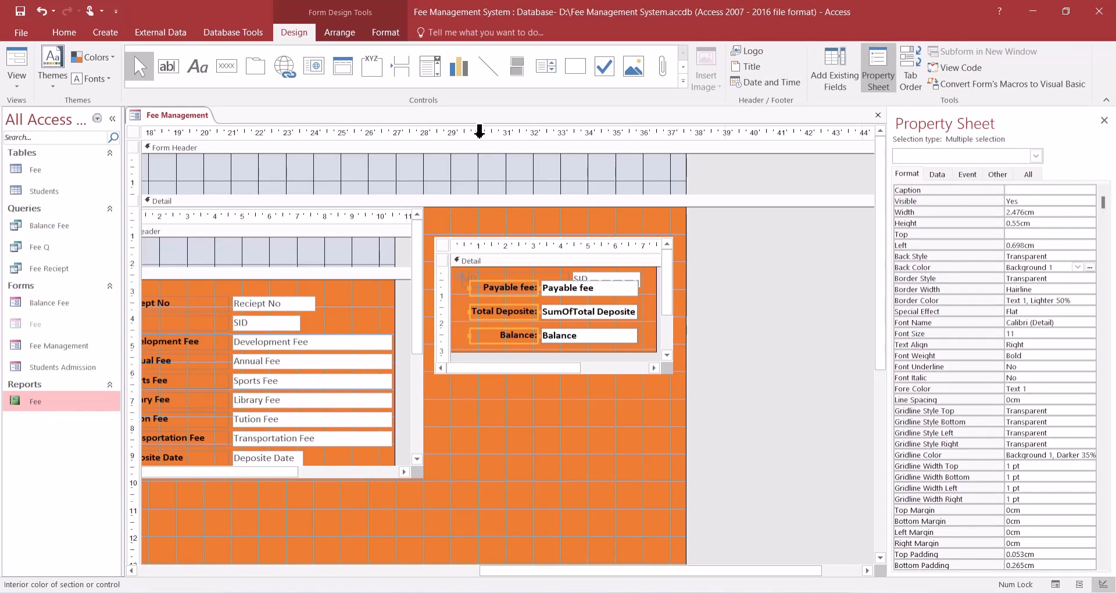
pyautogui.click(1057, 585)
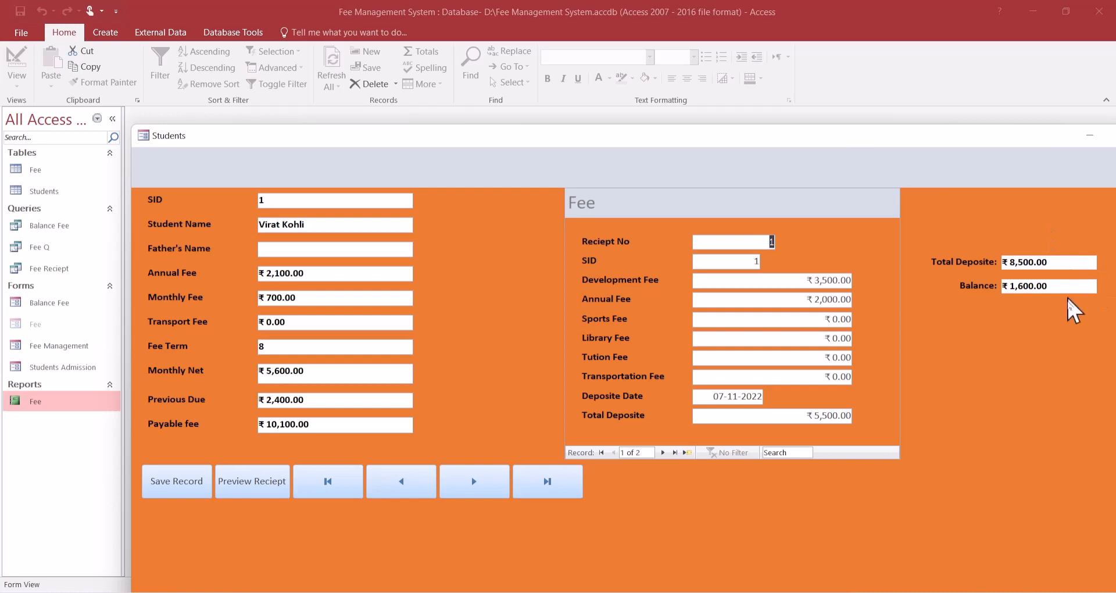
pyautogui.rightClick(1051, 489)
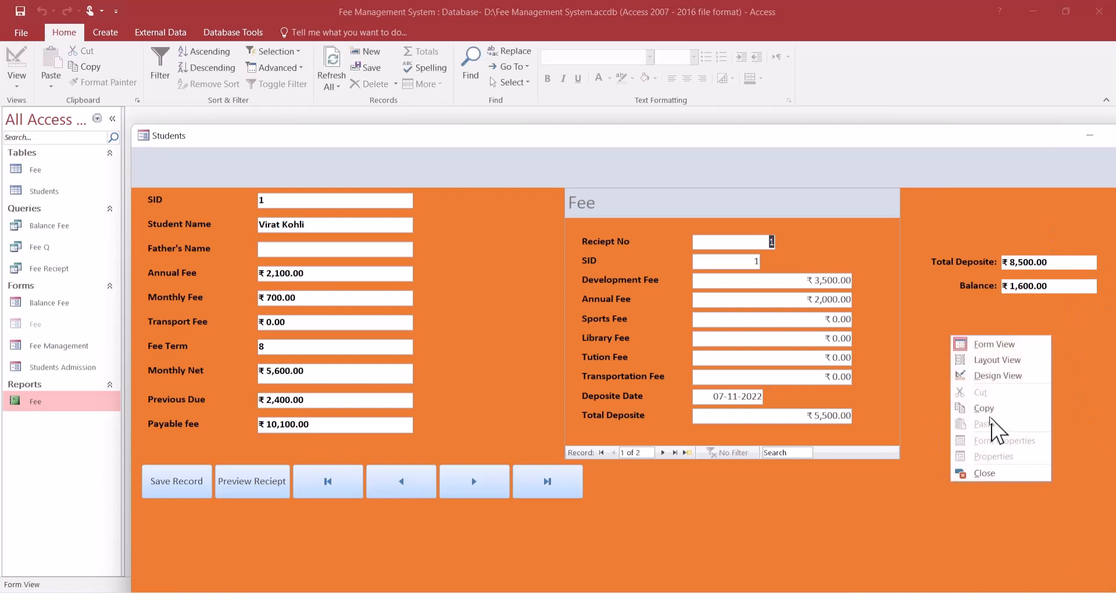
pyautogui.click(983, 379)
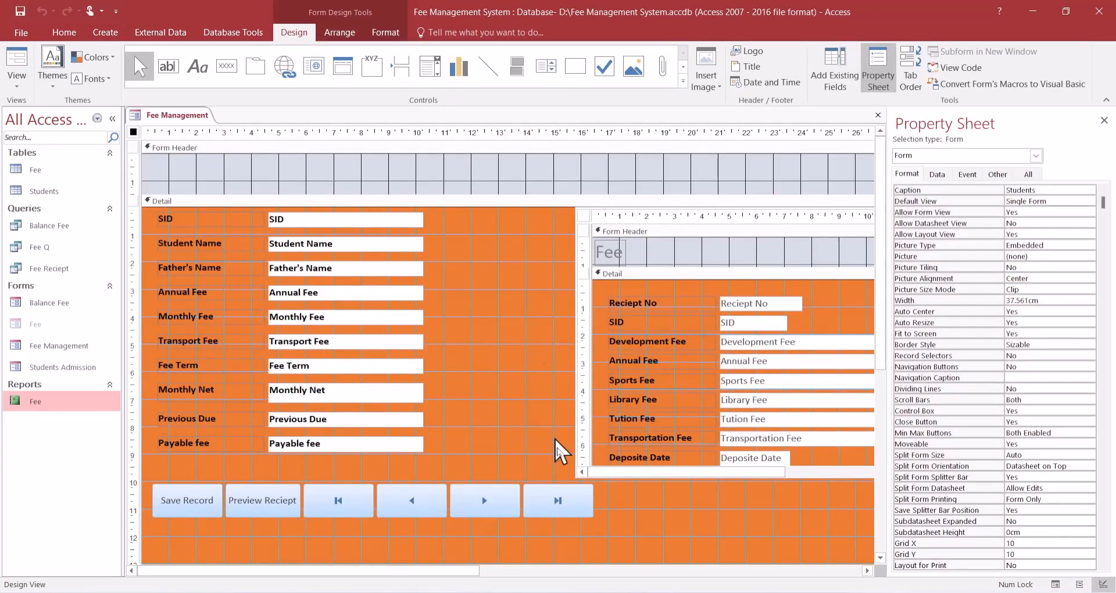
# - Set the Back Style of the balance subform's Payable fee, SumOfTotal Deposite and Balance text boxes to Transparent
pyautogui.moveTo(470, 567); pyautogui.dragTo(752, 570)
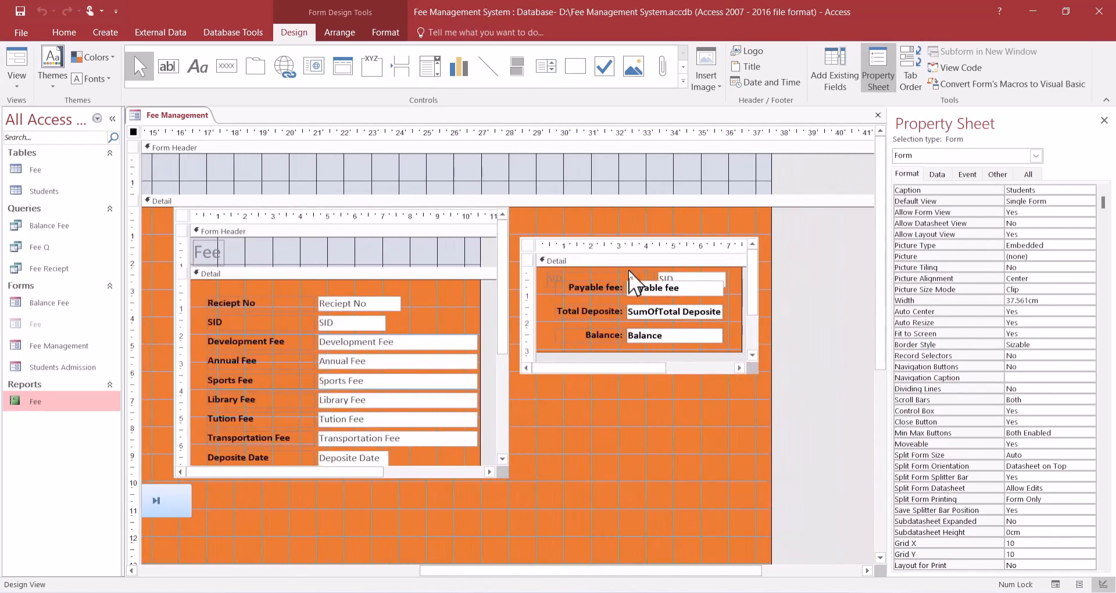
pyautogui.click(663, 294)
pyautogui.click(665, 294)
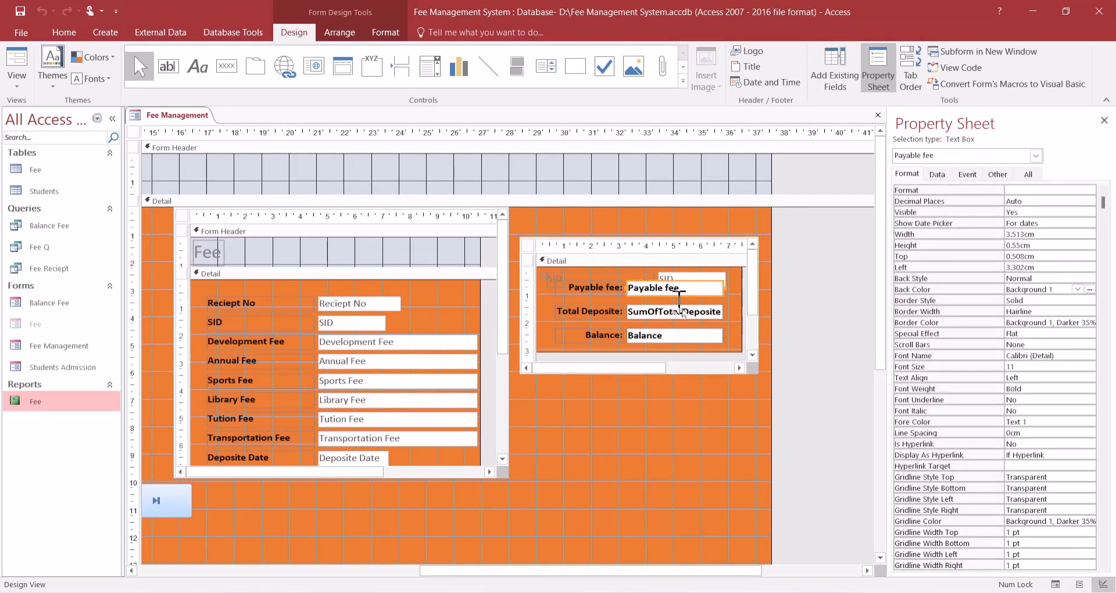
pyautogui.keyDown('shift'); pyautogui.click(687, 316); pyautogui.keyUp('shift')
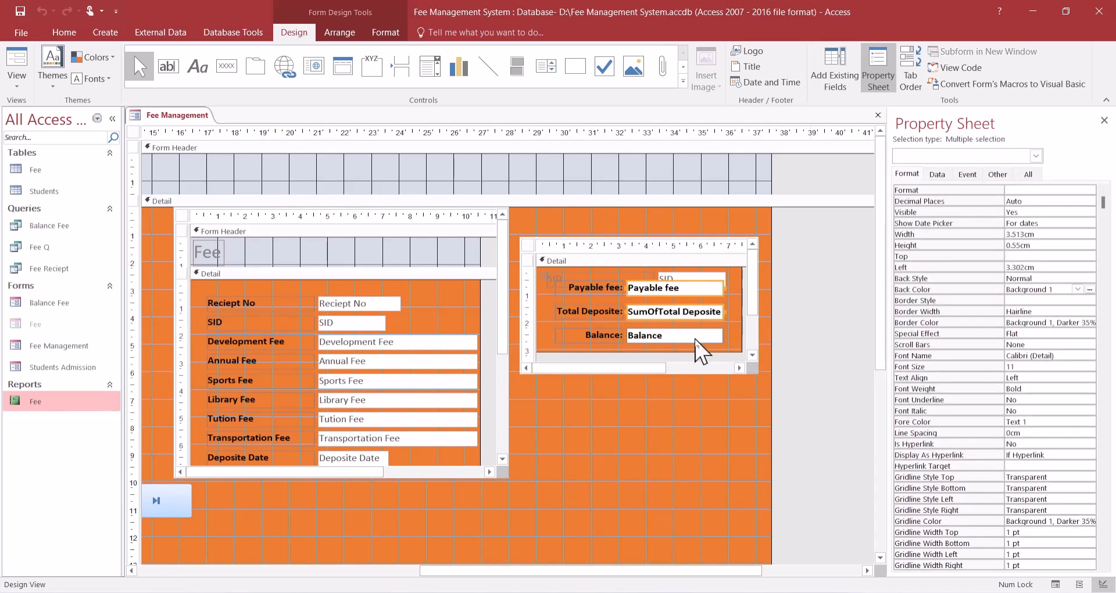
pyautogui.keyDown('shift'); pyautogui.click(698, 337); pyautogui.keyUp('shift')
pyautogui.click(1065, 278)
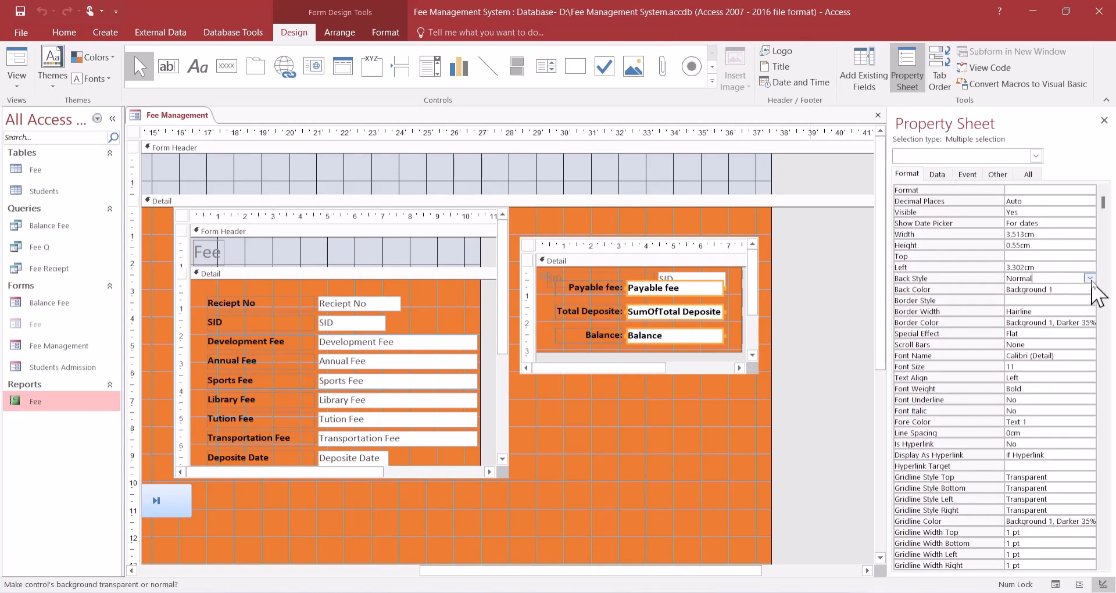
pyautogui.click(1091, 278)
pyautogui.click(1074, 291)
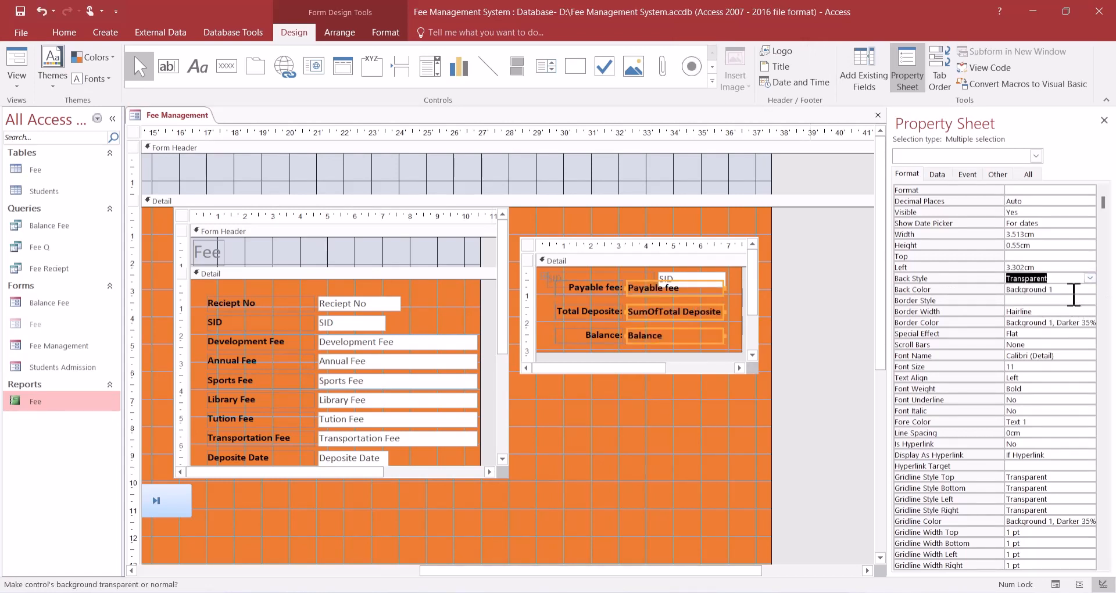
# - Set the background color of all six command buttons below the student fields to the orange Accent 2
pyautogui.click(1056, 584)
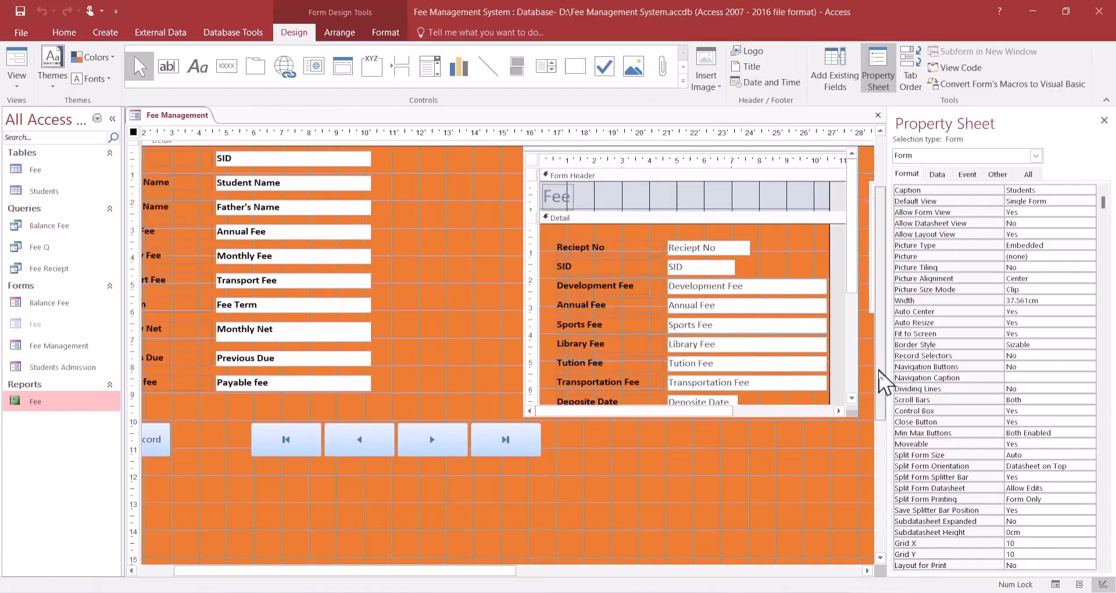
pyautogui.moveTo(877, 373); pyautogui.dragTo(874, 426)
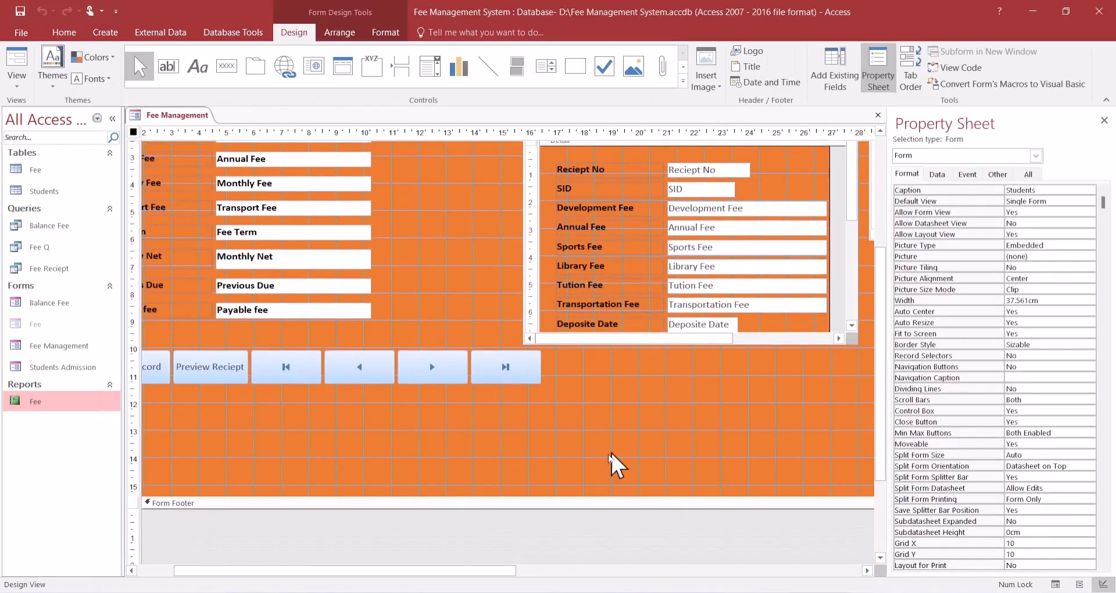
pyautogui.moveTo(483, 570); pyautogui.dragTo(433, 564)
pyautogui.click(228, 369)
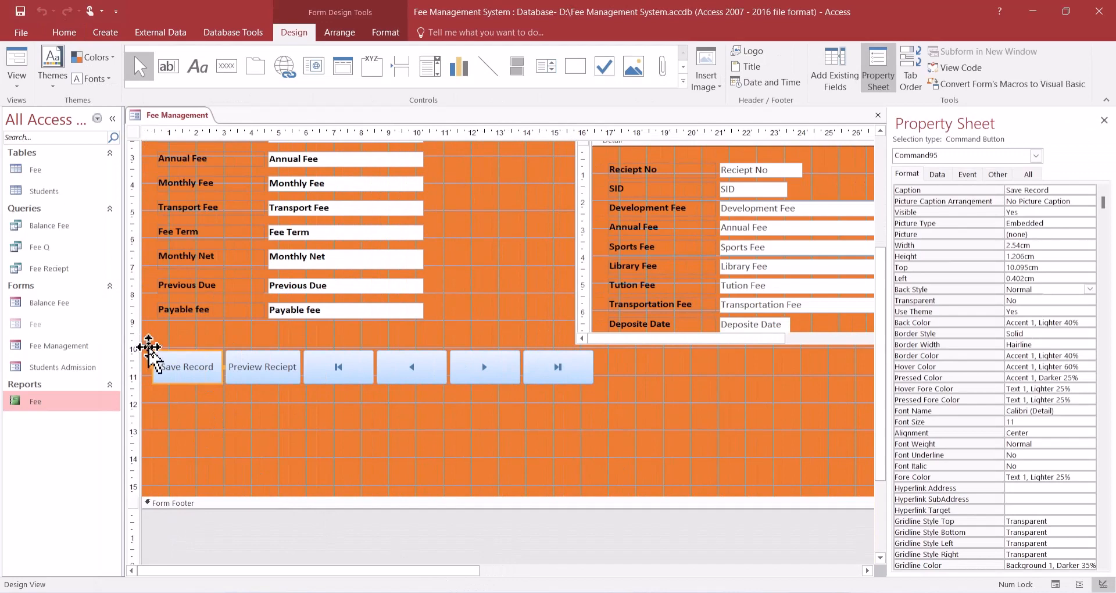
pyautogui.click(133, 366)
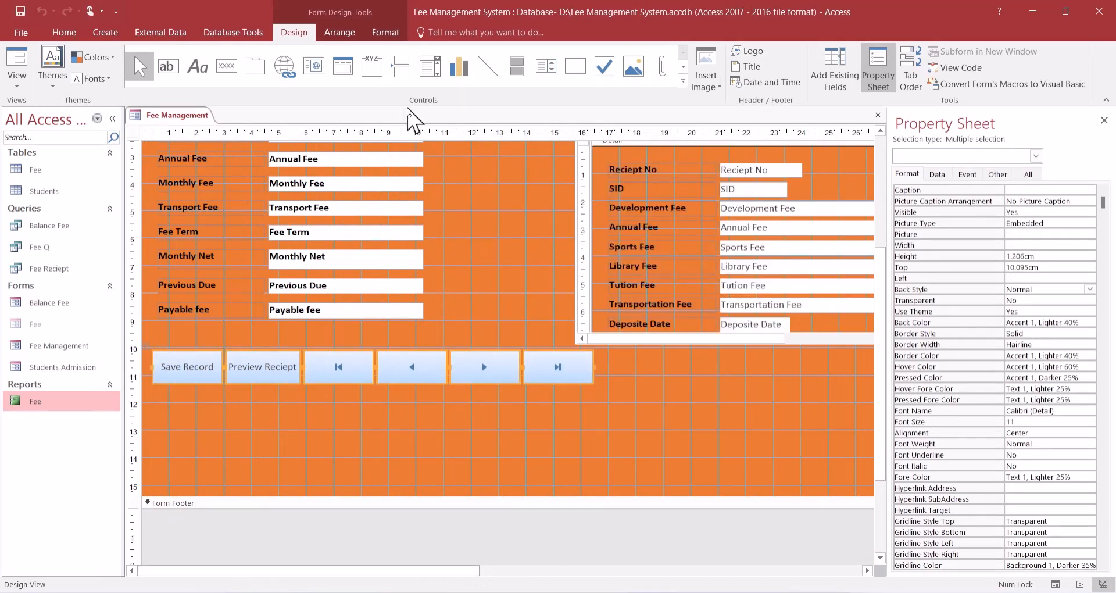
pyautogui.click(386, 32)
pyautogui.click(192, 79)
pyautogui.click(236, 129)
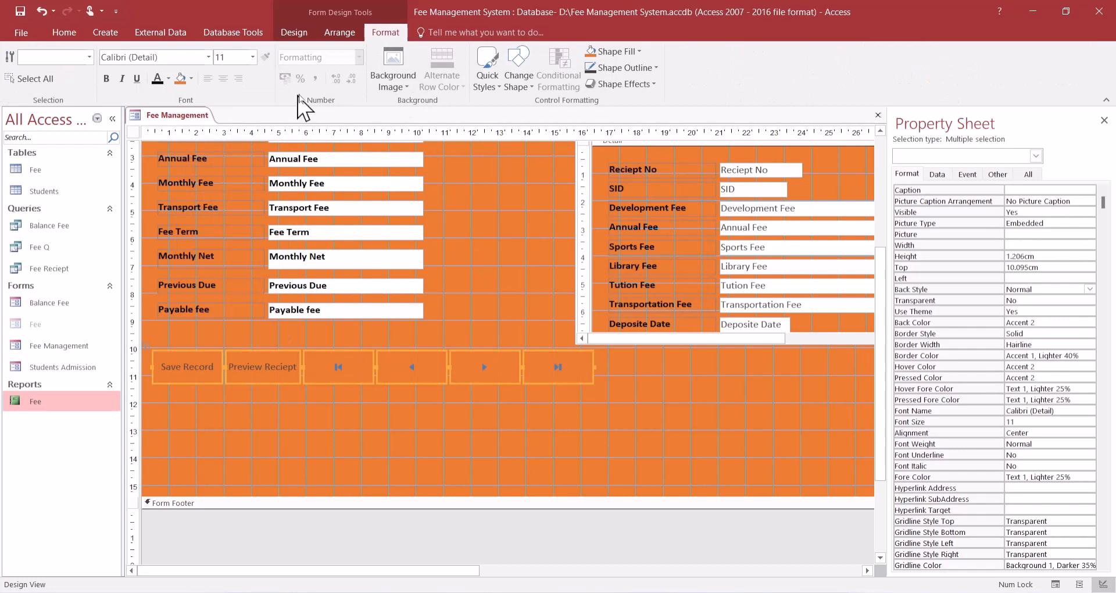
# - Set the Border Style of the six command buttons to Transparent, then check them in Form View and return to Design View
pyautogui.click(289, 33)
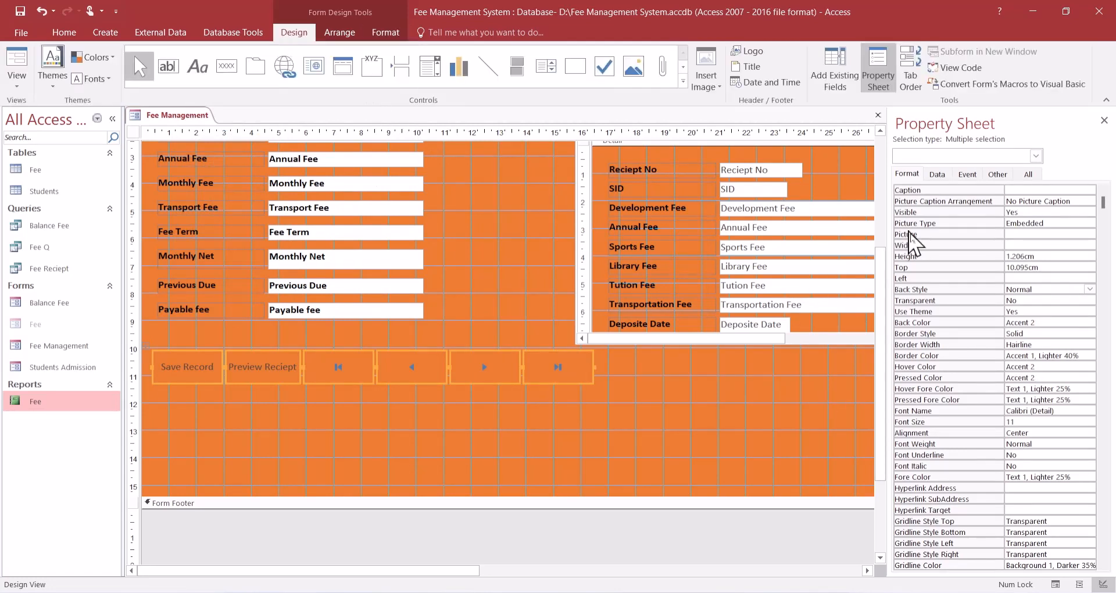
pyautogui.click(1089, 334)
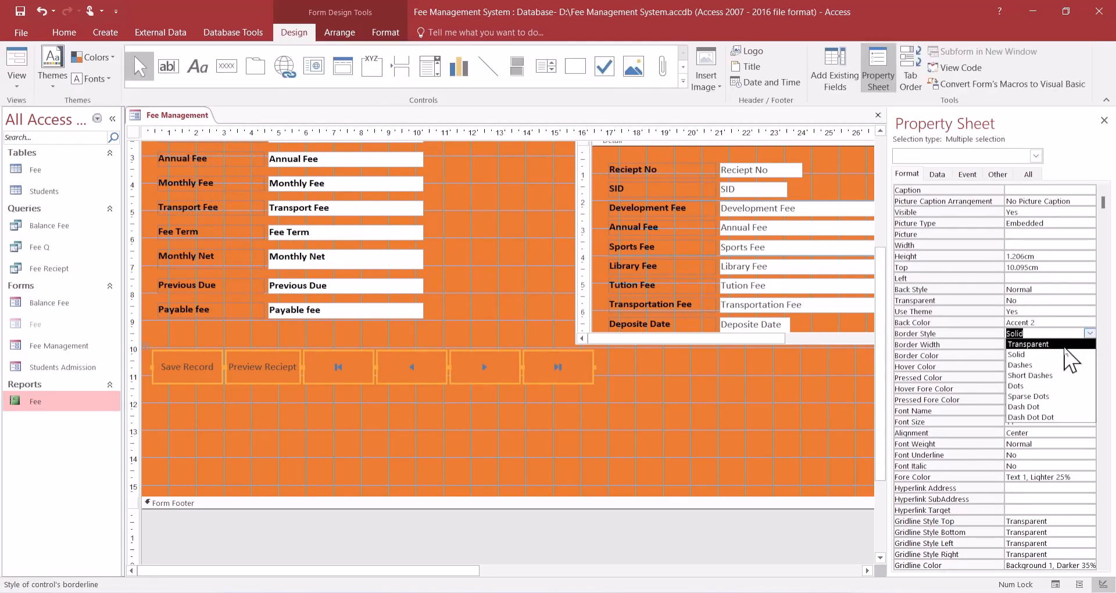
pyautogui.click(1067, 345)
pyautogui.click(1056, 586)
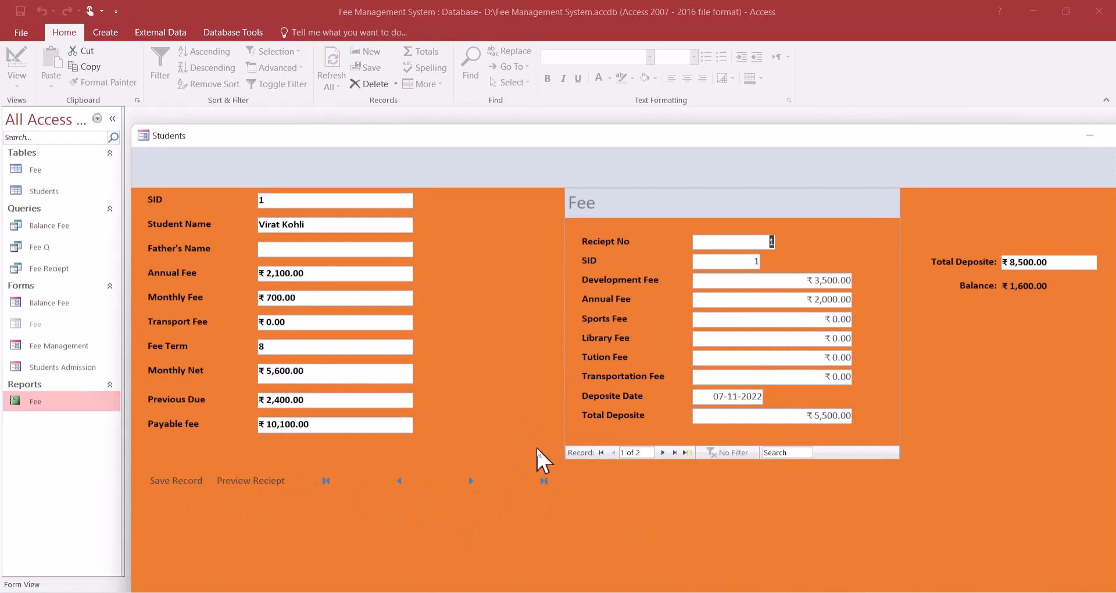
pyautogui.rightClick(894, 336)
pyautogui.click(930, 382)
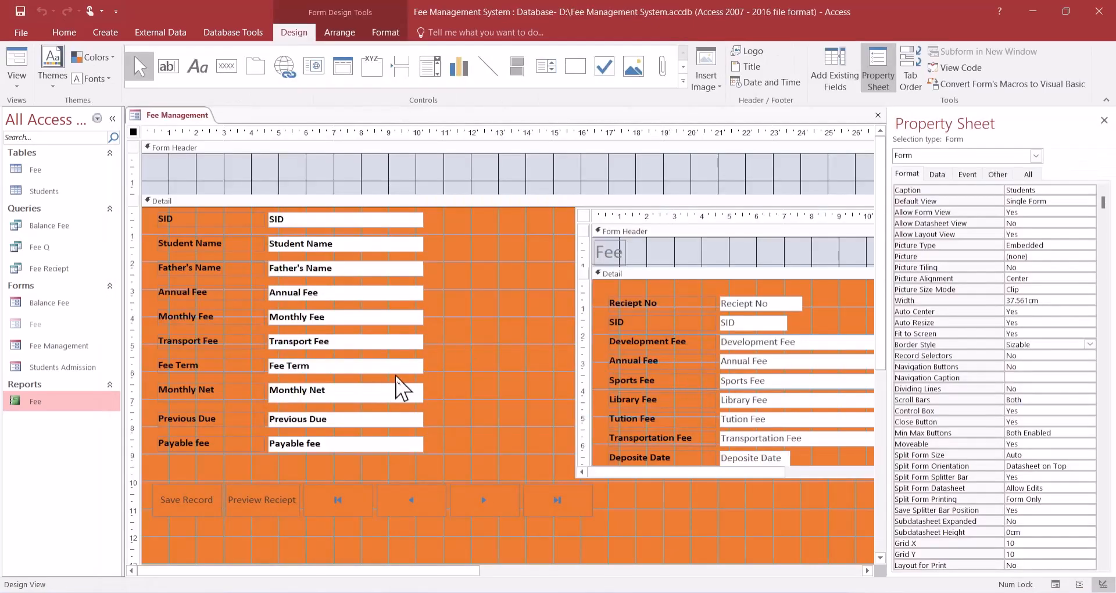
# - Set the background color of the six command buttons to the standard red #ED1C24
pyautogui.click(140, 475)
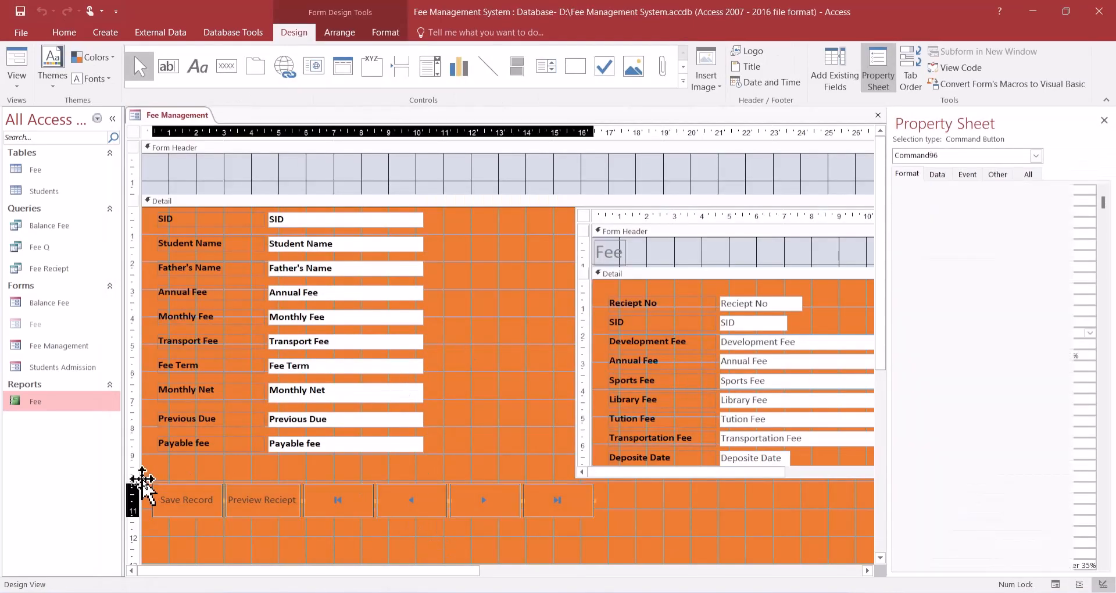
pyautogui.click(385, 32)
pyautogui.click(191, 78)
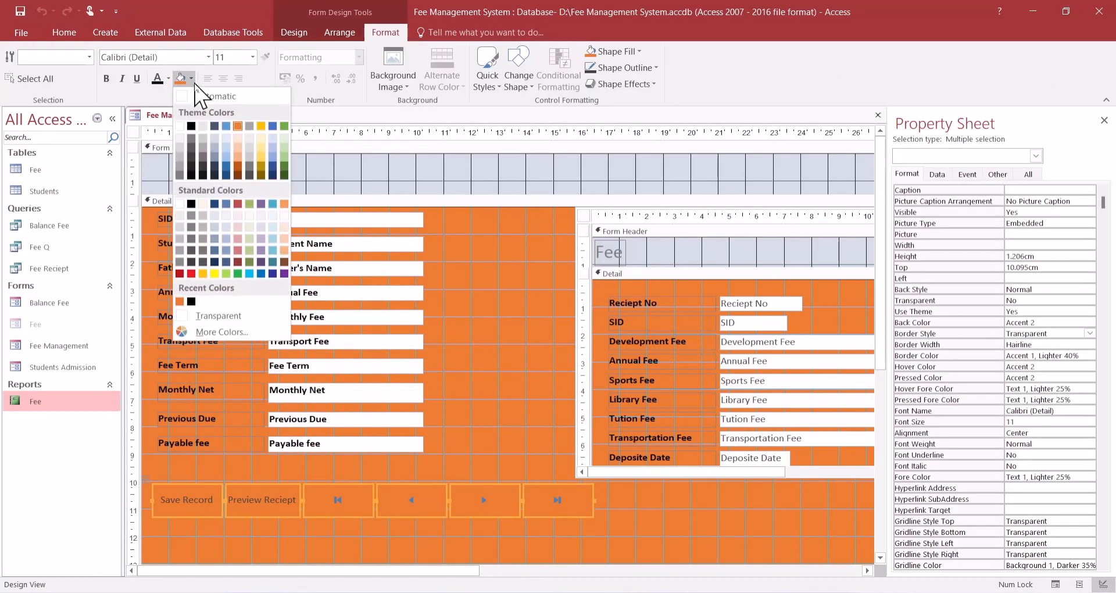
pyautogui.click(190, 271)
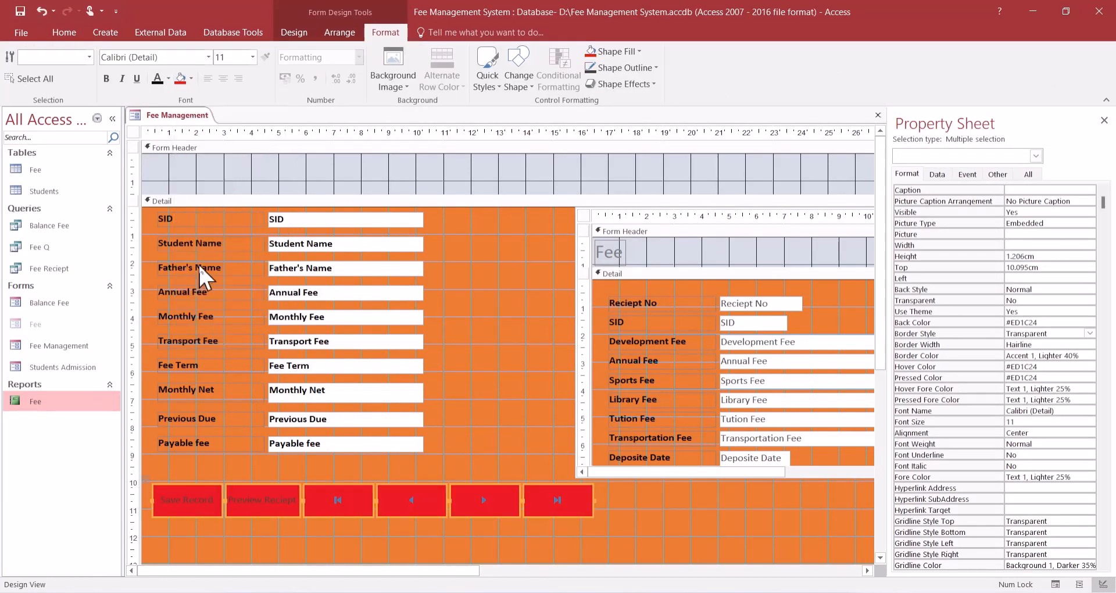
# - Make the command buttons' text bold and white (Background 1), check it in Form View, and return to Design View
pyautogui.click(191, 79)
pyautogui.click(191, 80)
pyautogui.click(106, 79)
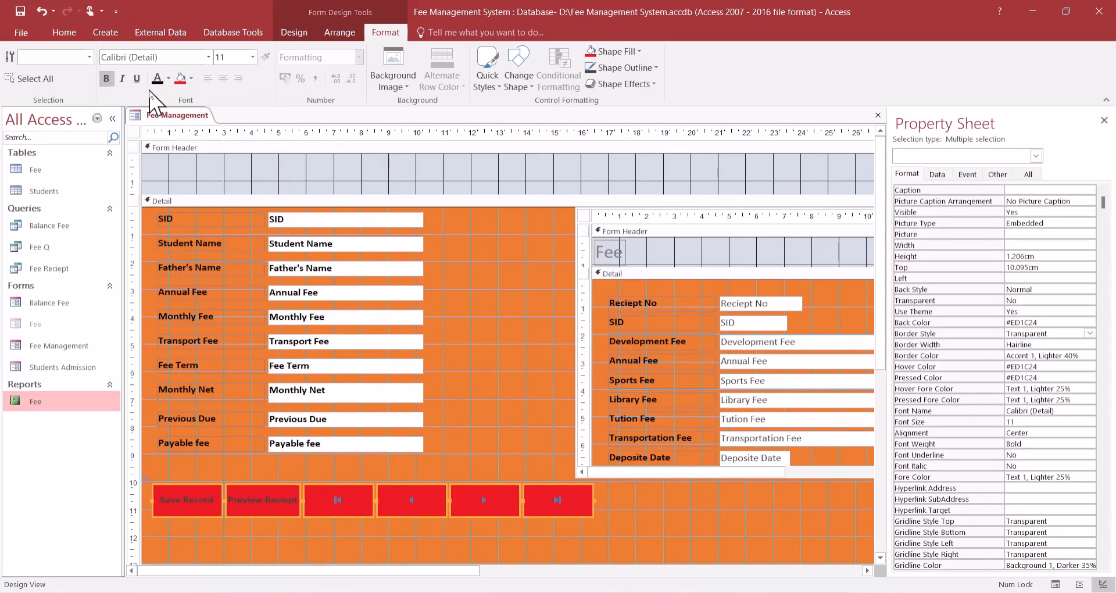
pyautogui.click(168, 78)
pyautogui.click(156, 124)
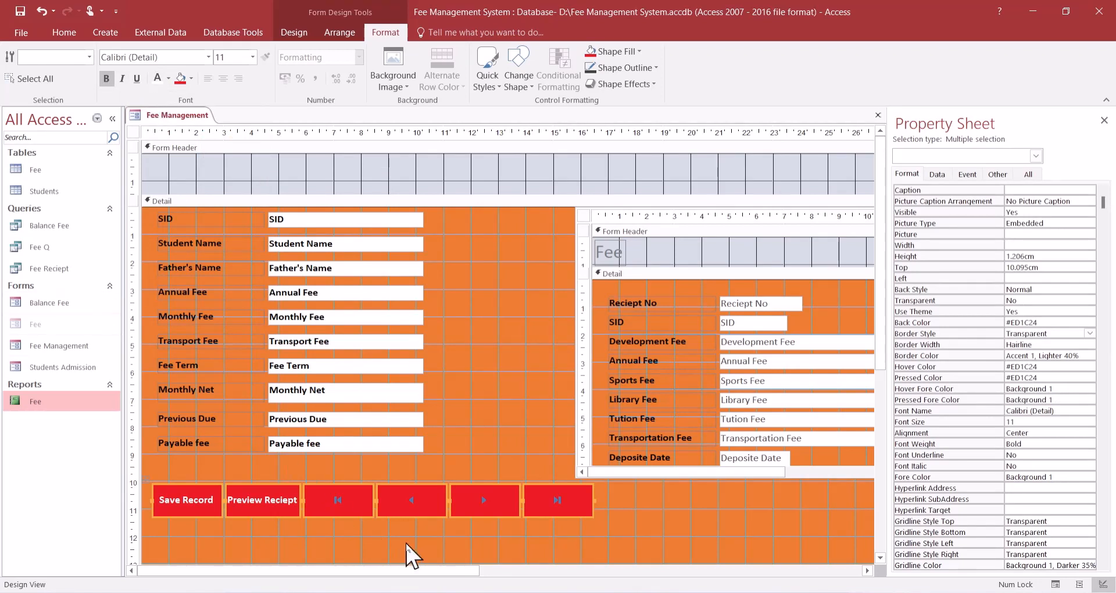
pyautogui.click(1056, 583)
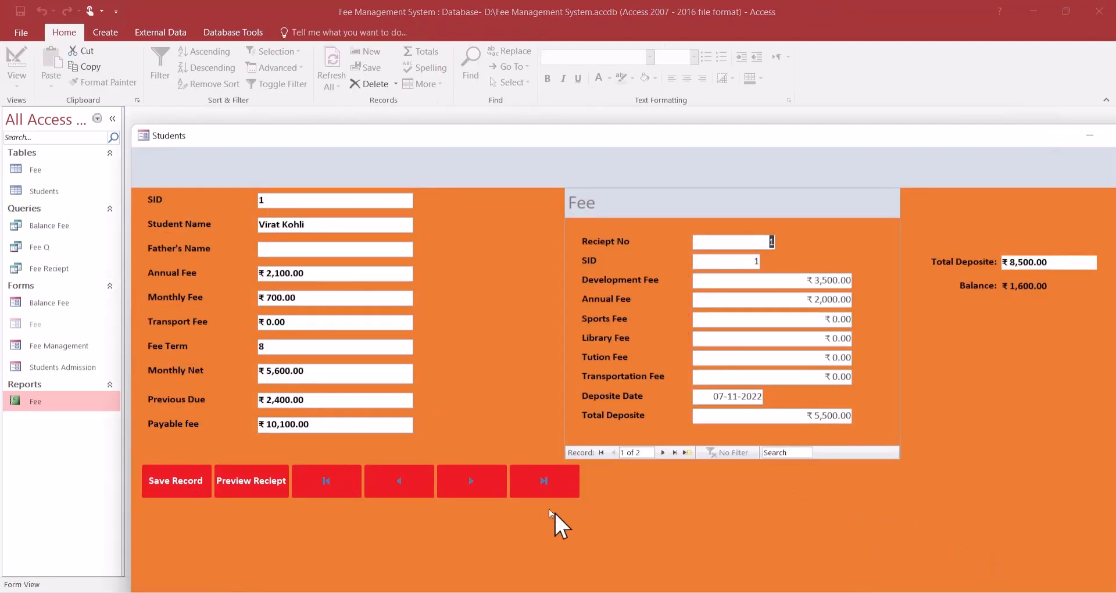
pyautogui.rightClick(989, 458)
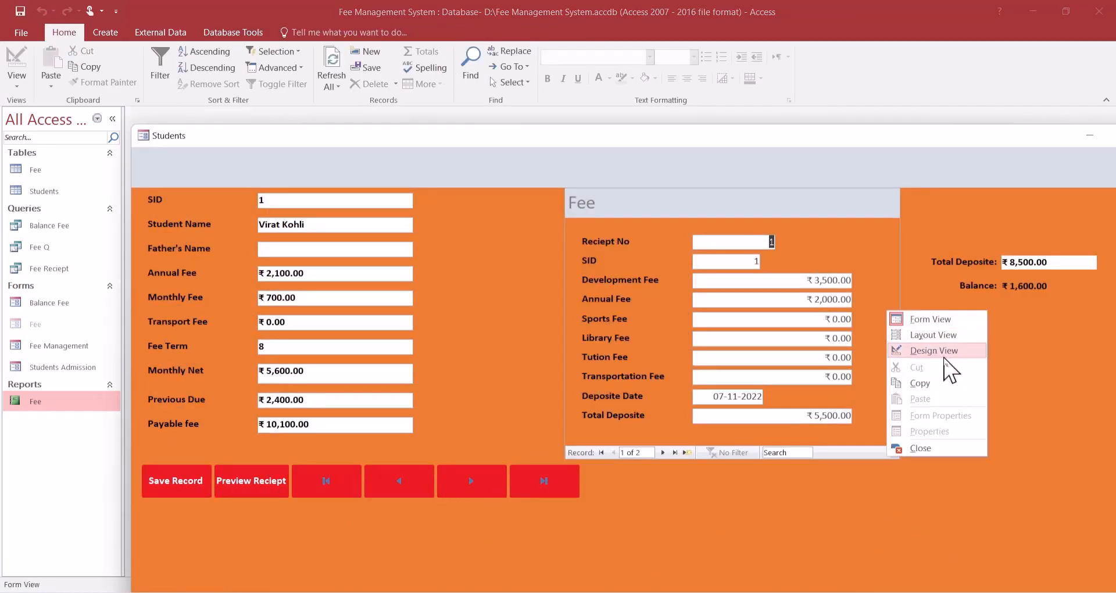
pyautogui.click(945, 351)
# - Set the command buttons' Hover Fore Color to dark red #903C39 and their Pressed Fore Color to black #000000
pyautogui.click(542, 499)
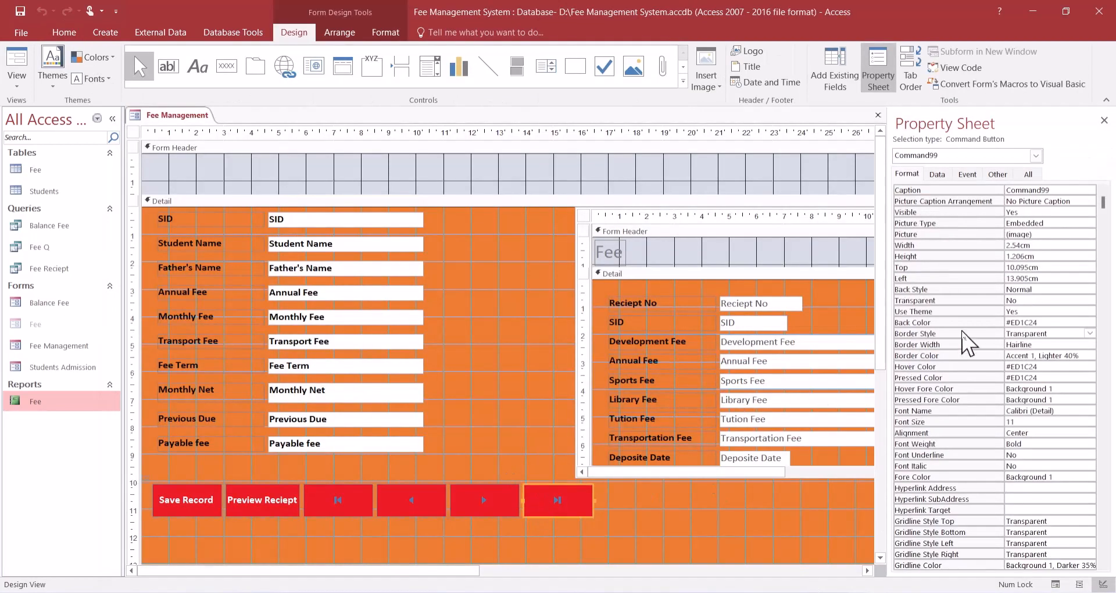
pyautogui.click(143, 477)
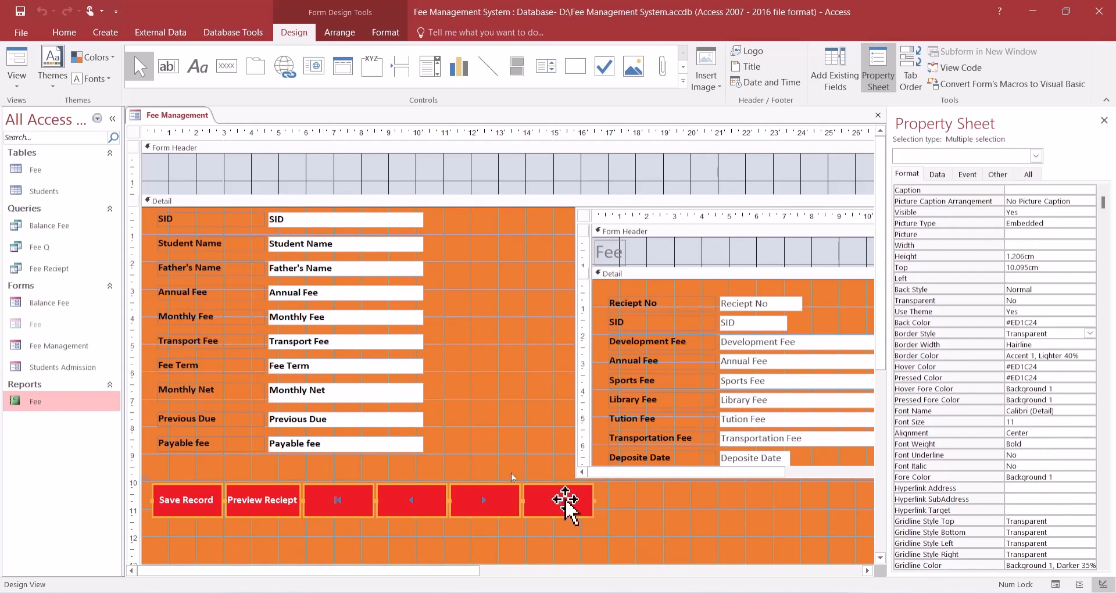
pyautogui.click(1082, 388)
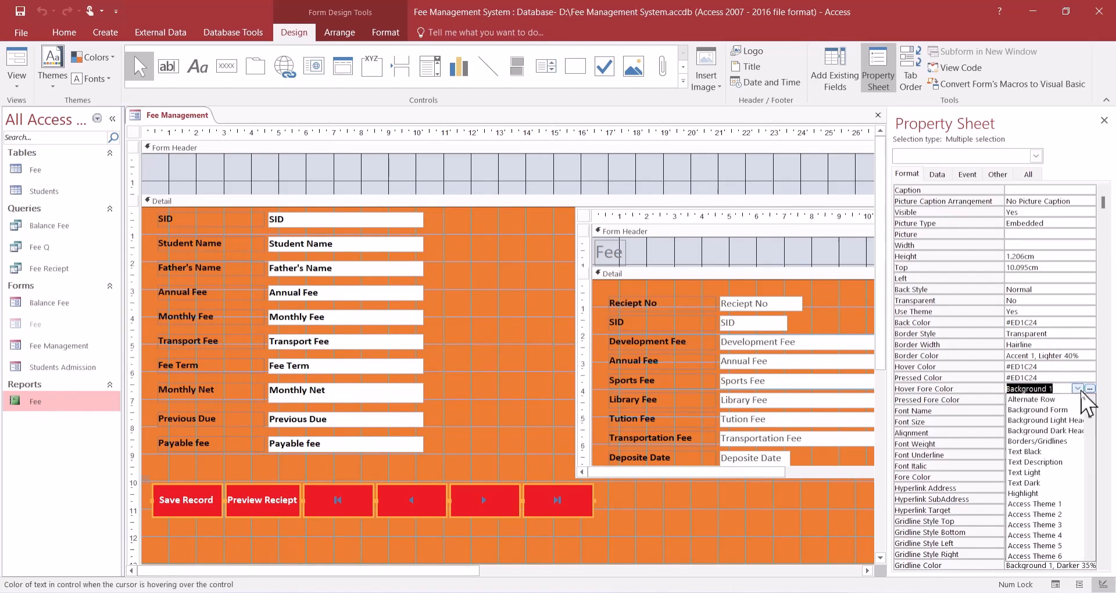
pyautogui.click(1091, 389)
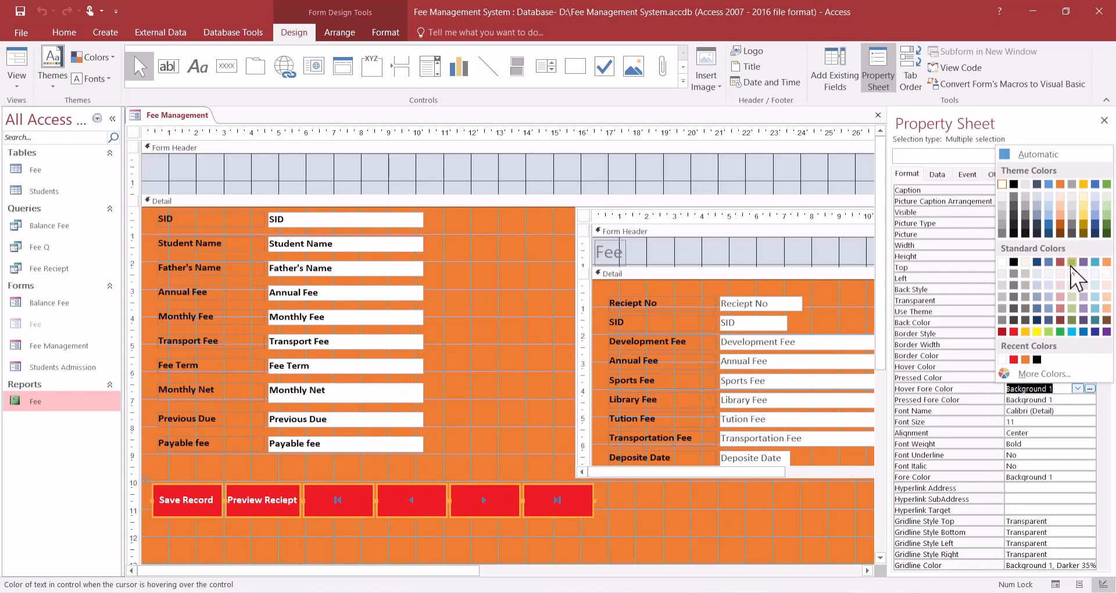
pyautogui.click(1060, 321)
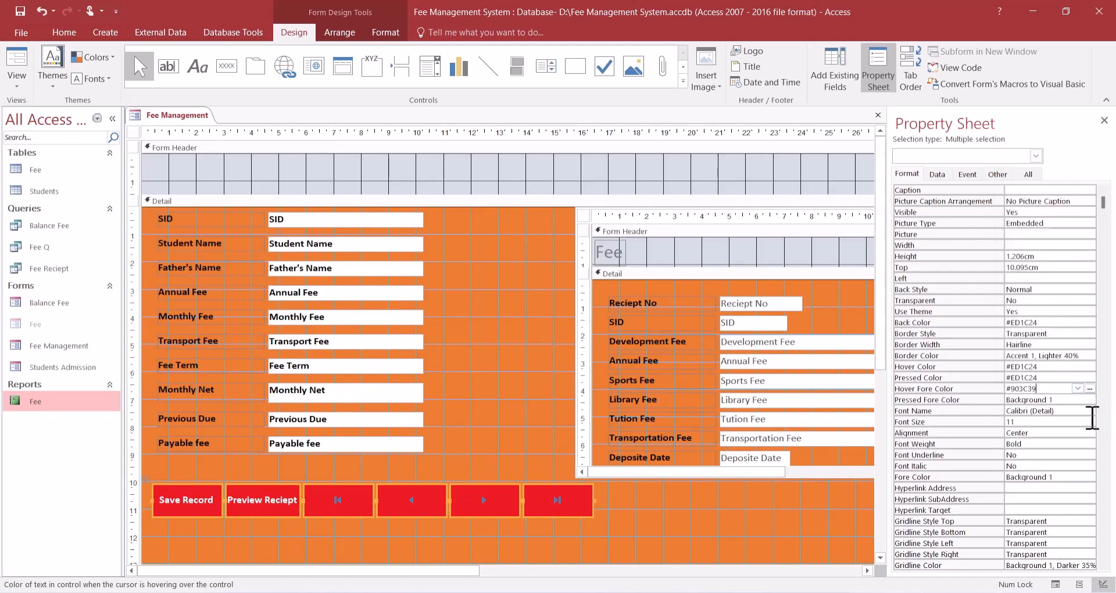
pyautogui.click(1091, 400)
pyautogui.click(1091, 400)
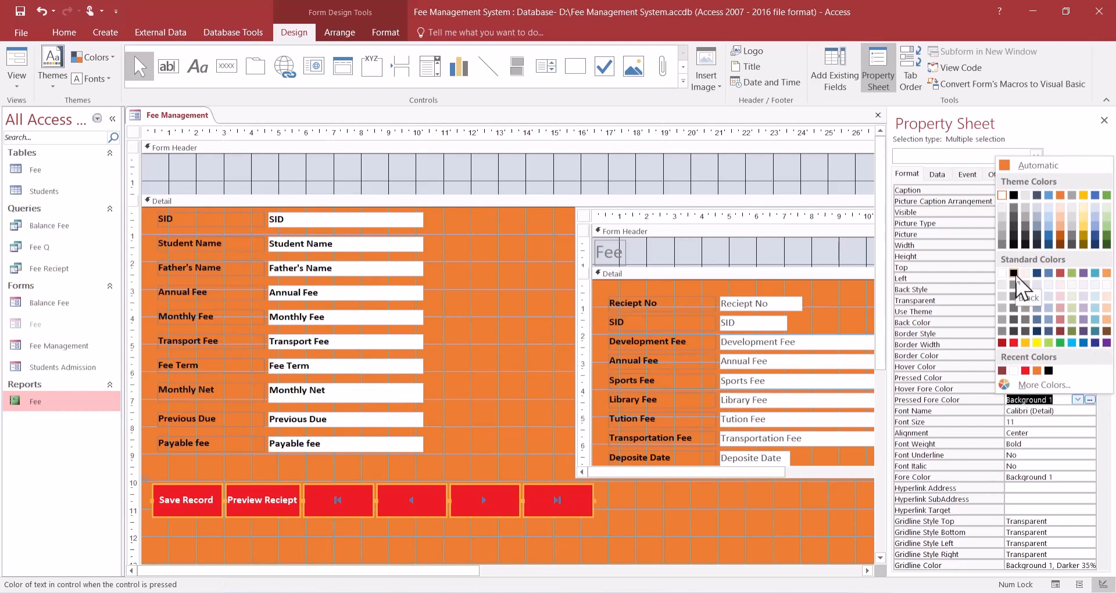
pyautogui.click(1016, 277)
# - Test the recolored buttons in Form View by moving to the next student record, and return to Design View
pyautogui.click(1060, 586)
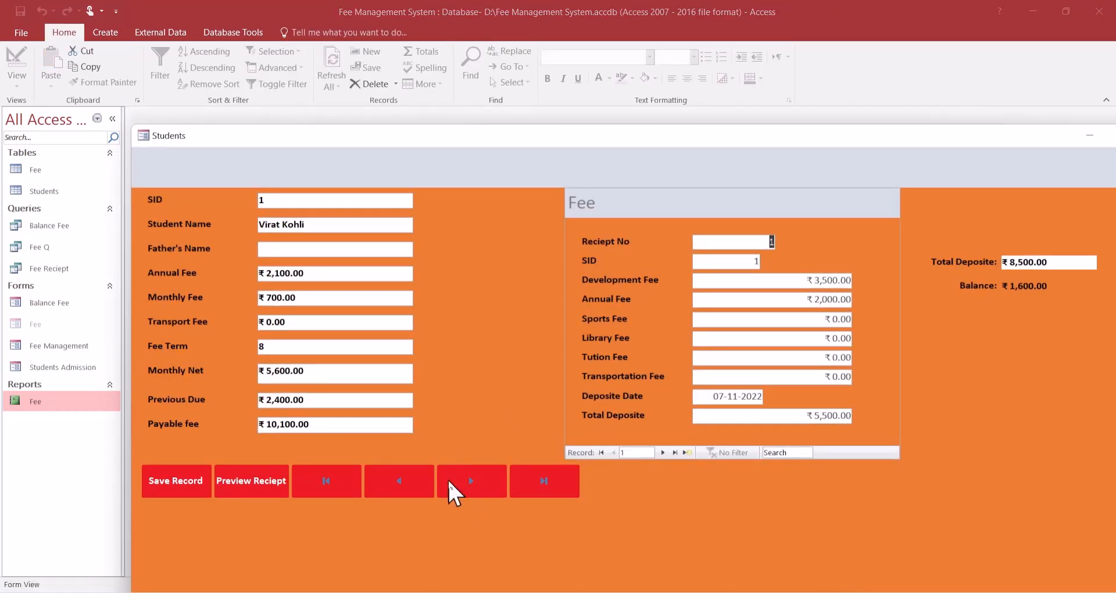
pyautogui.click(468, 482)
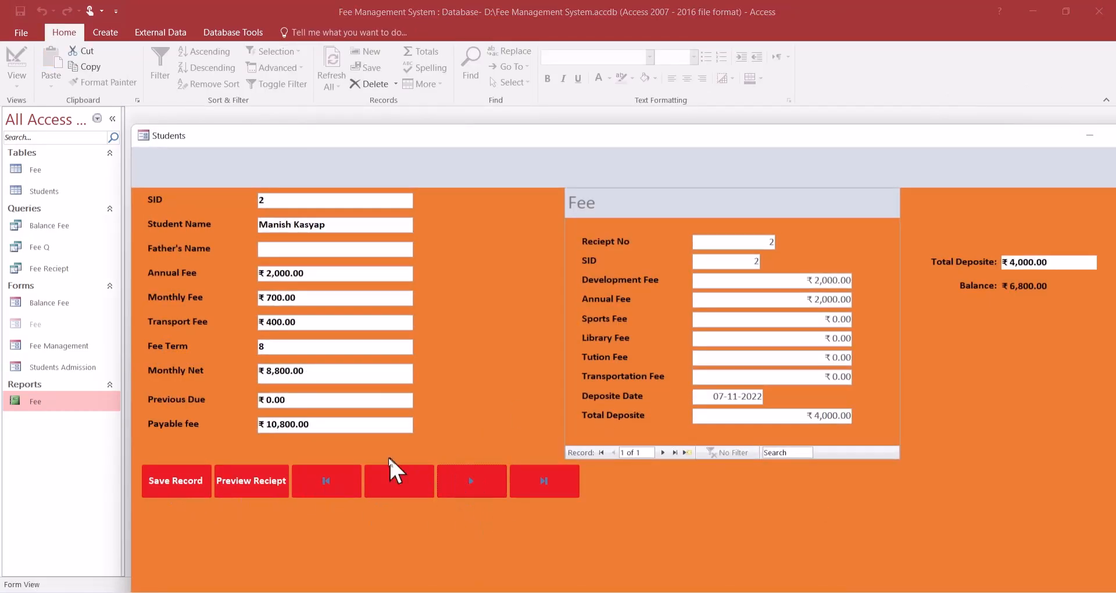
pyautogui.rightClick(1056, 496)
pyautogui.click(1002, 390)
# - Give all six command buttons a Solid border 3 pt wide, check it in Form View, and return to Design View
pyautogui.click(168, 497)
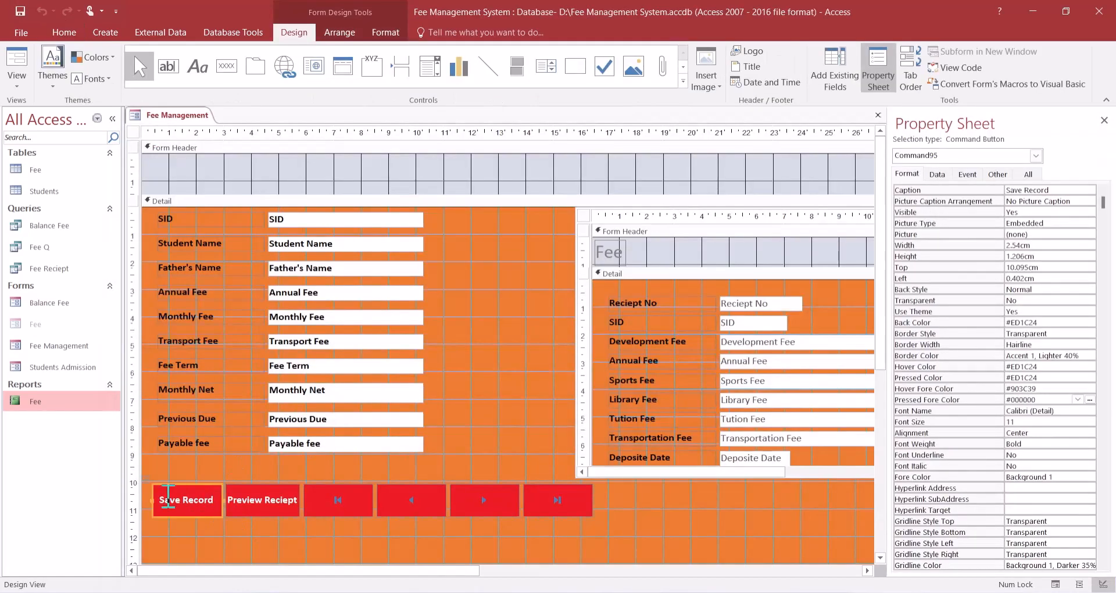
pyautogui.click(146, 480)
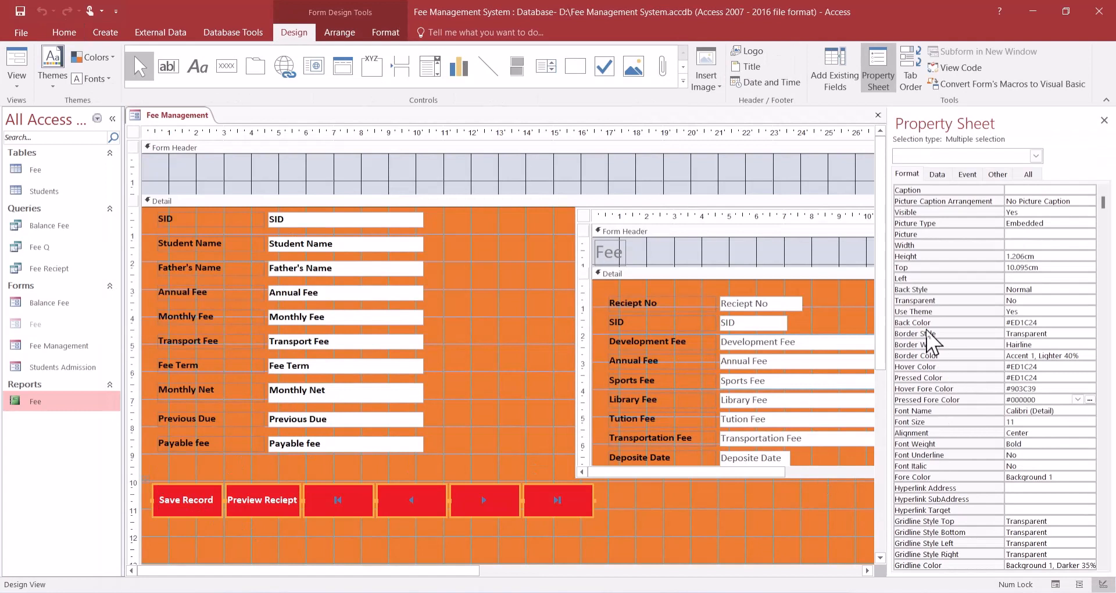
pyautogui.click(1090, 334)
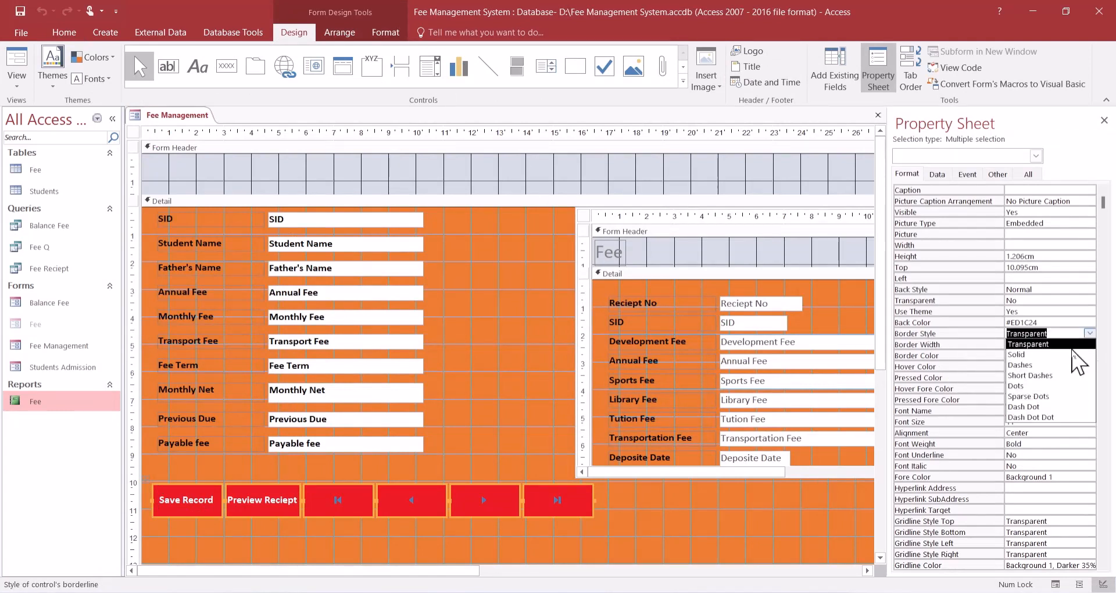
pyautogui.click(1075, 357)
pyautogui.click(1090, 334)
pyautogui.click(1089, 351)
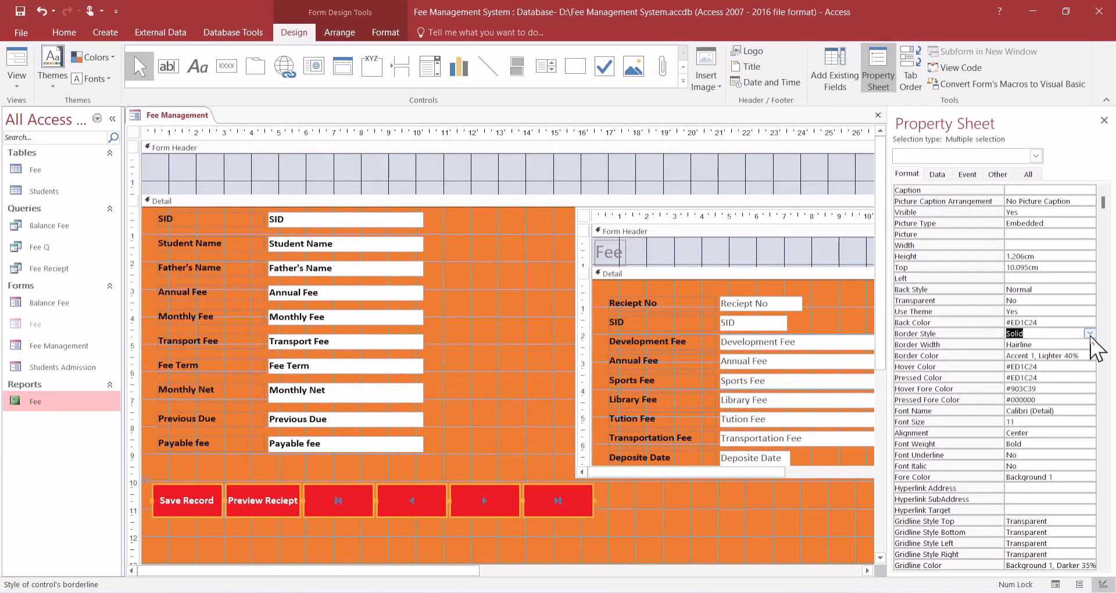
pyautogui.click(1091, 334)
pyautogui.click(1075, 381)
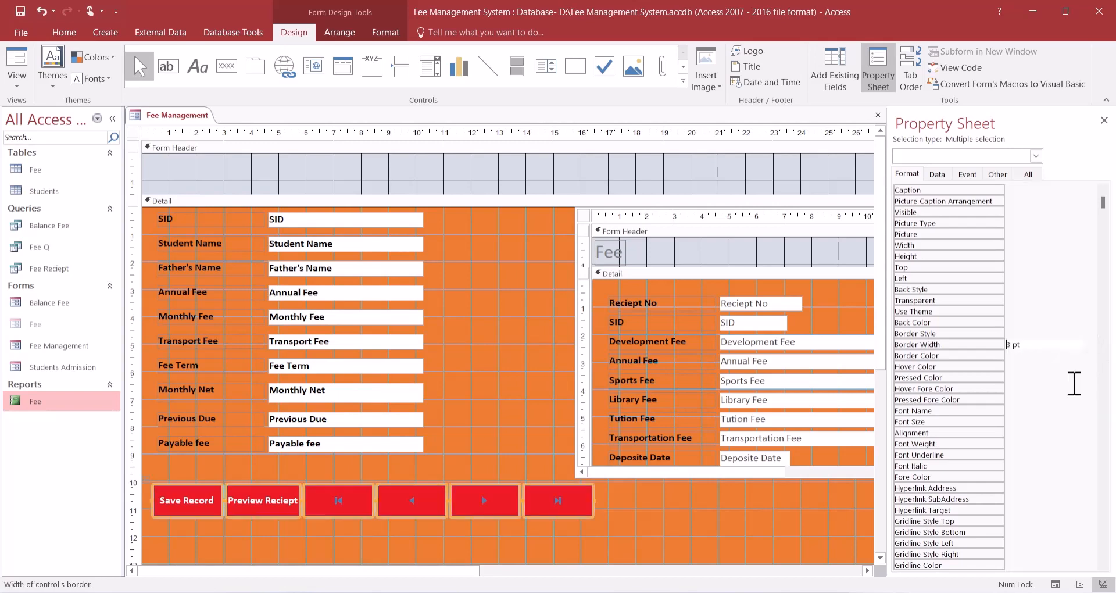
pyautogui.click(1056, 584)
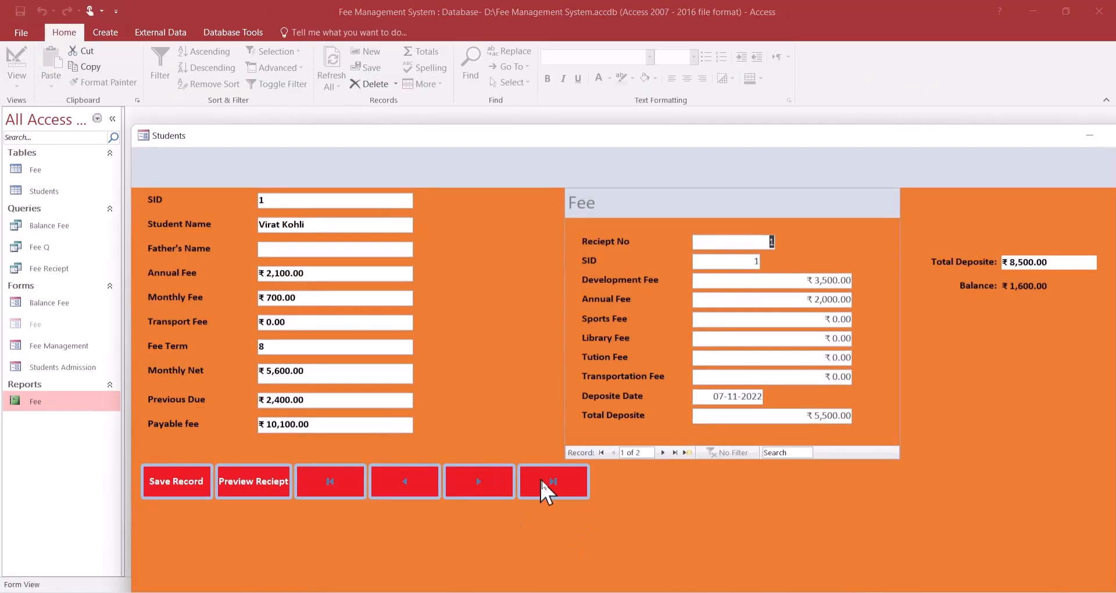
pyautogui.rightClick(1047, 490)
pyautogui.click(982, 378)
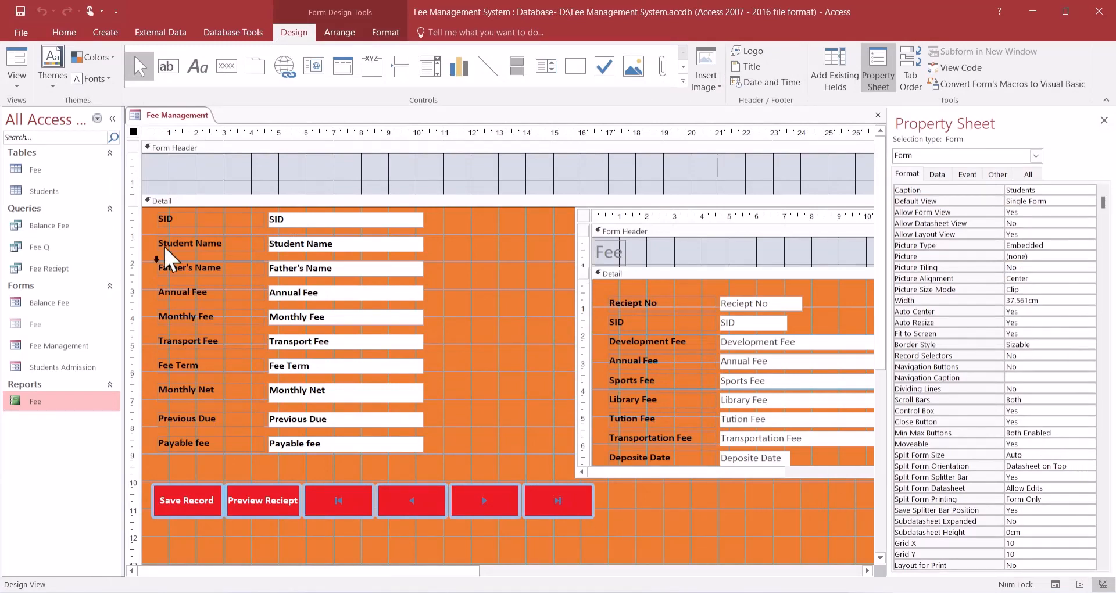
# - Set the Border Color of the six command buttons to yellow #FFC20E, check it in Form View, and return to Design View
pyautogui.click(200, 504)
pyautogui.click(147, 479)
pyautogui.click(1088, 356)
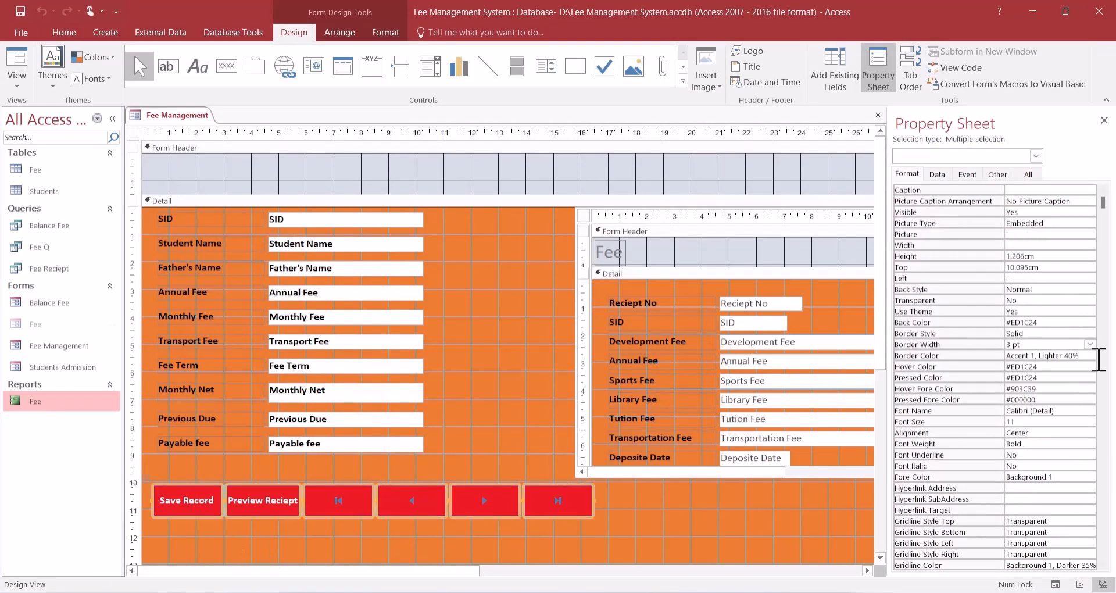
pyautogui.click(1091, 356)
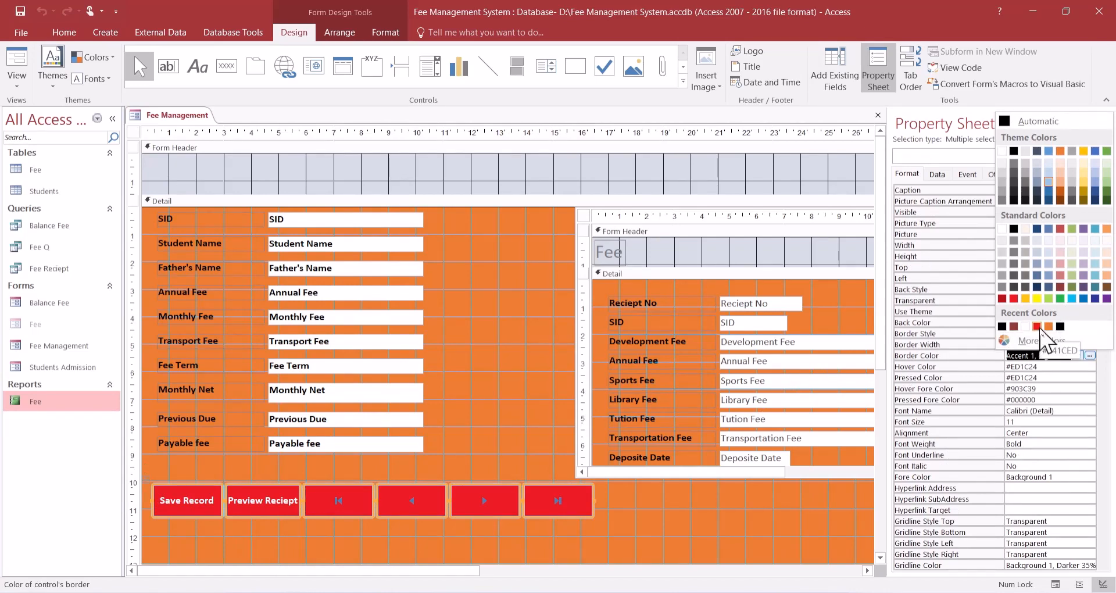
pyautogui.click(1026, 299)
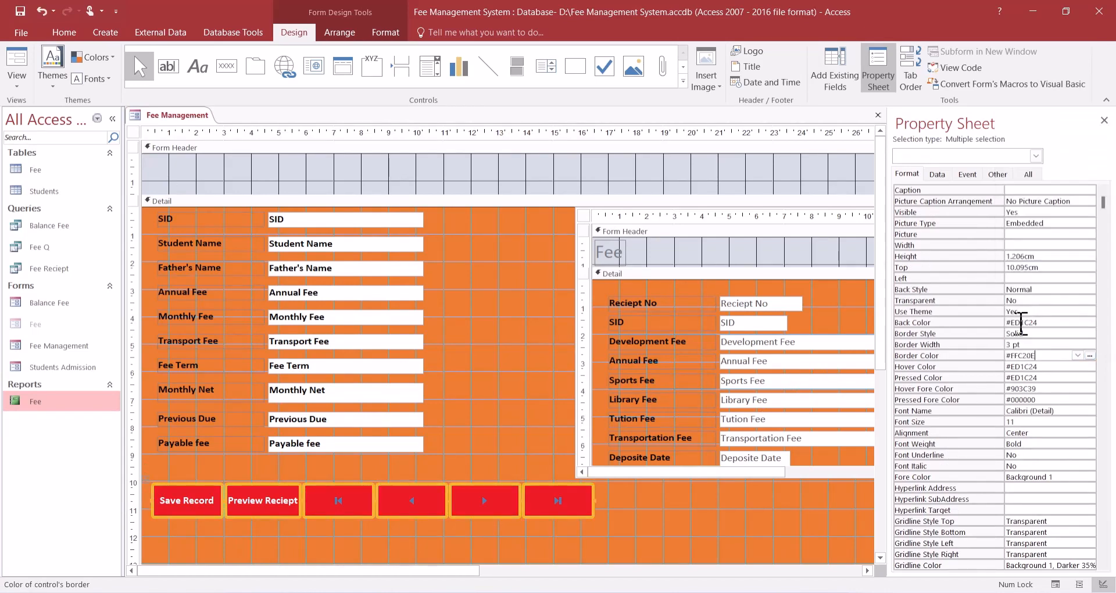
pyautogui.click(1057, 585)
pyautogui.rightClick(992, 477)
pyautogui.click(926, 363)
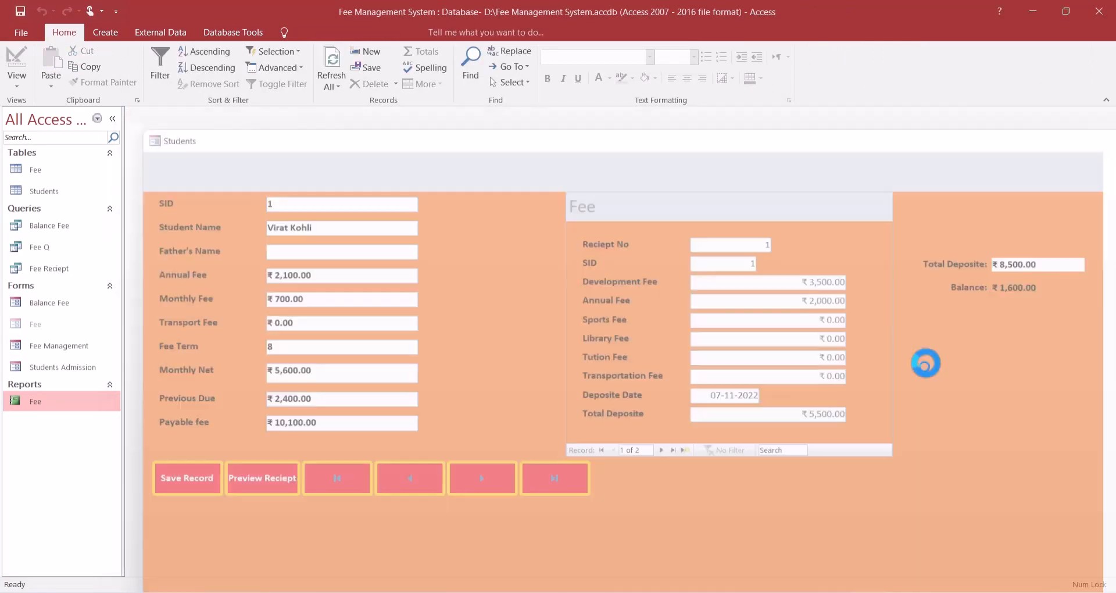
# - Set the Border Color of the six command buttons to the theme color Accent 2, Darker 25%
pyautogui.click(137, 497)
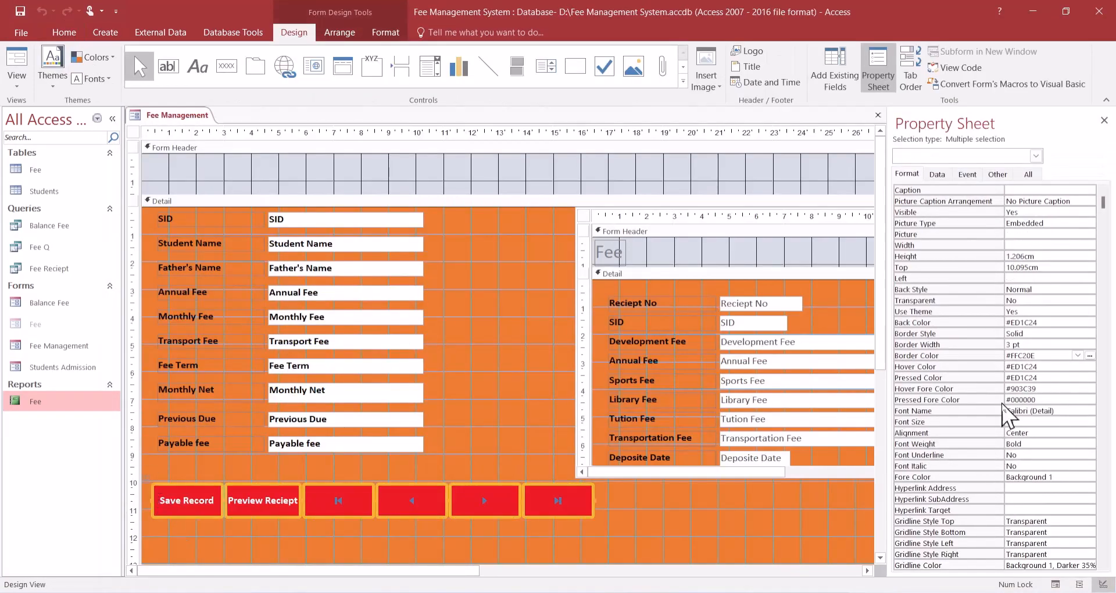
pyautogui.click(1078, 356)
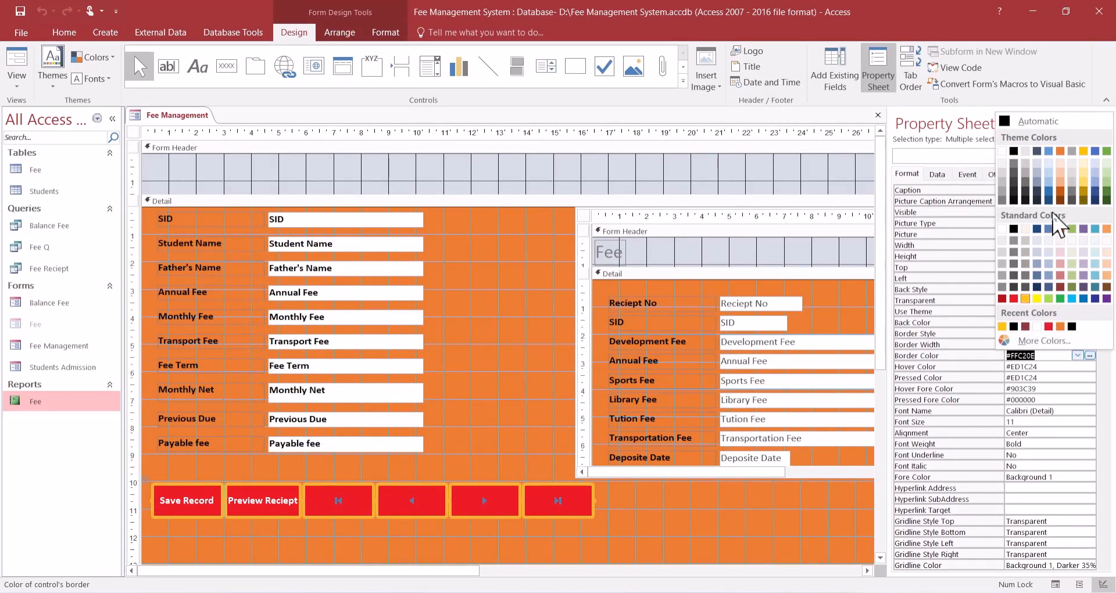
pyautogui.click(1061, 192)
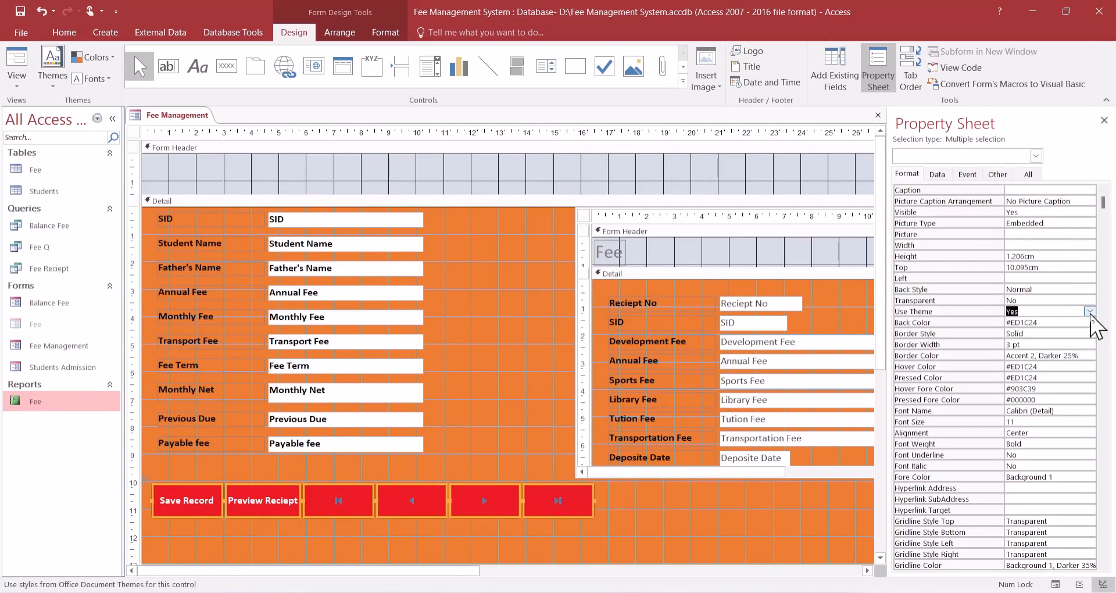
# - Try the Transparent Back Style on the six command buttons and return it to Normal
pyautogui.click(1086, 290)
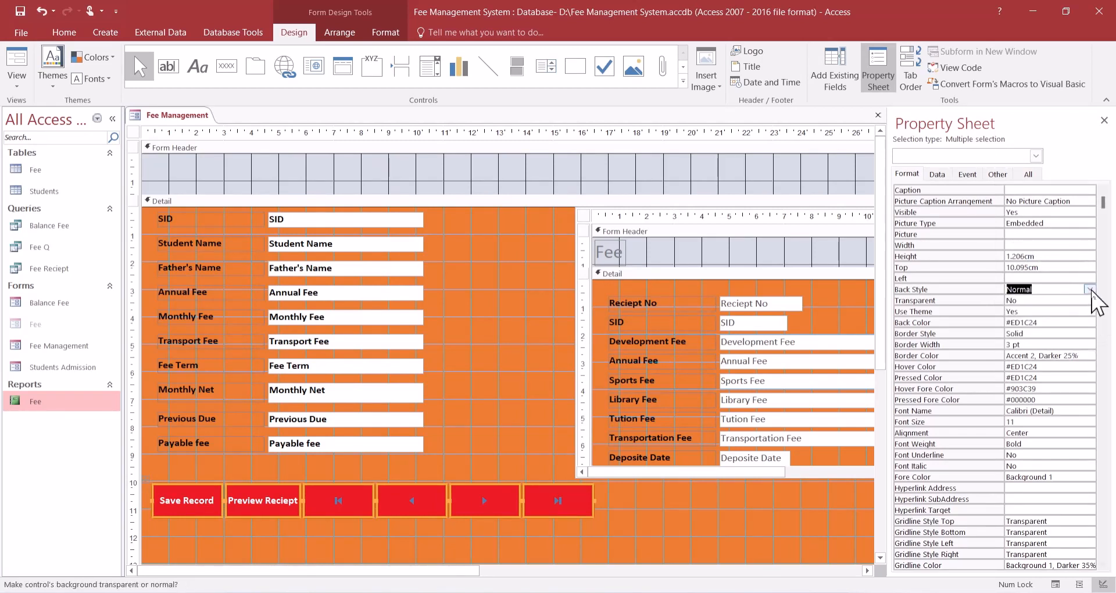
pyautogui.click(1090, 289)
pyautogui.click(1089, 301)
pyautogui.click(1090, 289)
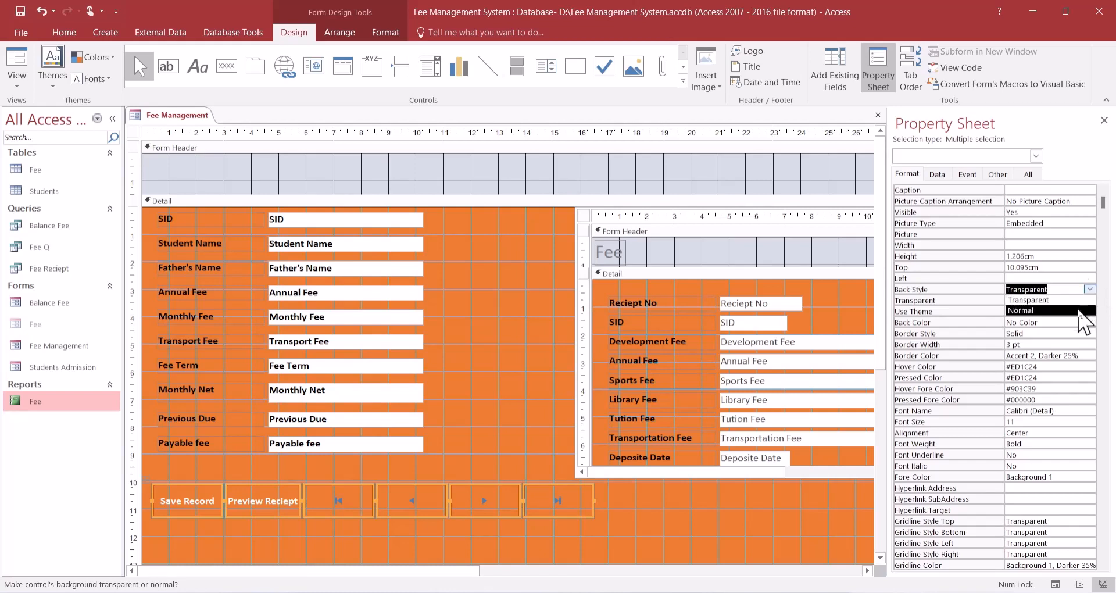
pyautogui.click(1088, 311)
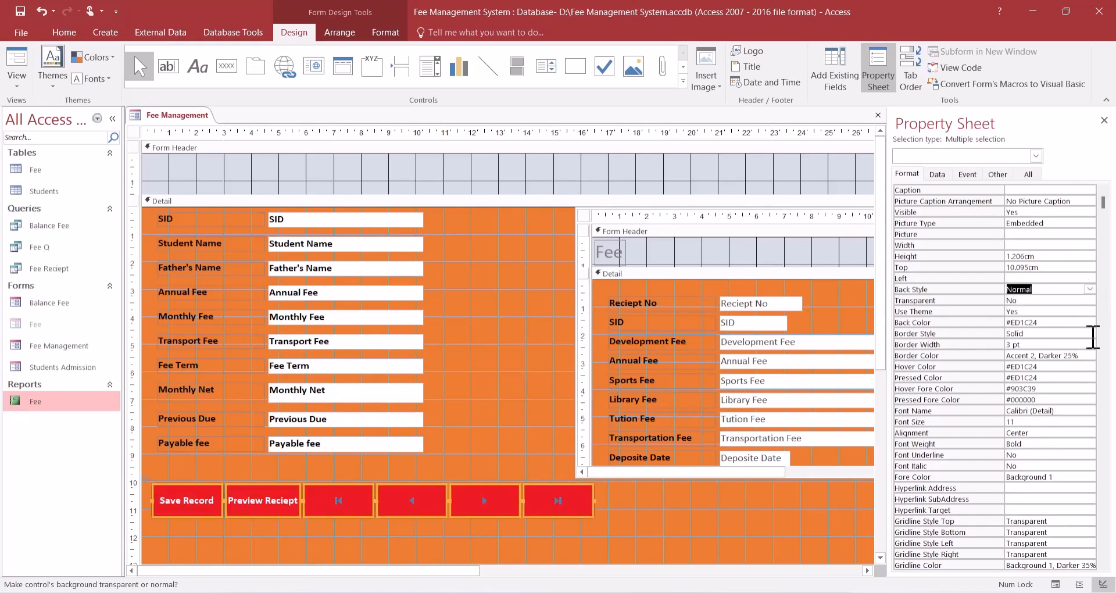
# - Try the Dash Dot Dot Border Style on the command buttons, check it in Form View, and return to Design View
pyautogui.click(1091, 333)
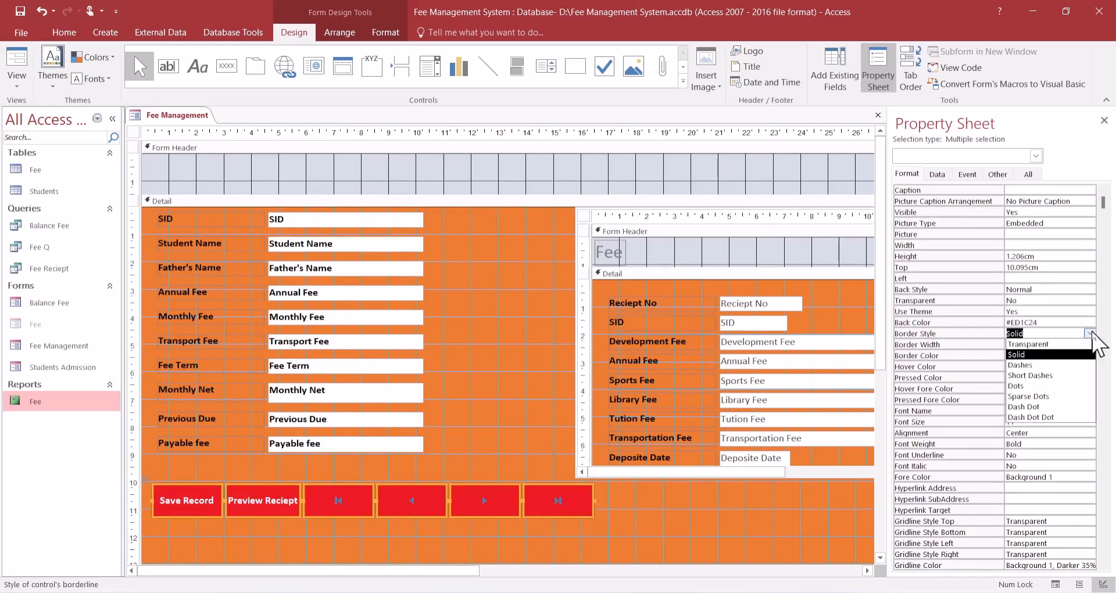
pyautogui.click(1076, 418)
pyautogui.click(1055, 585)
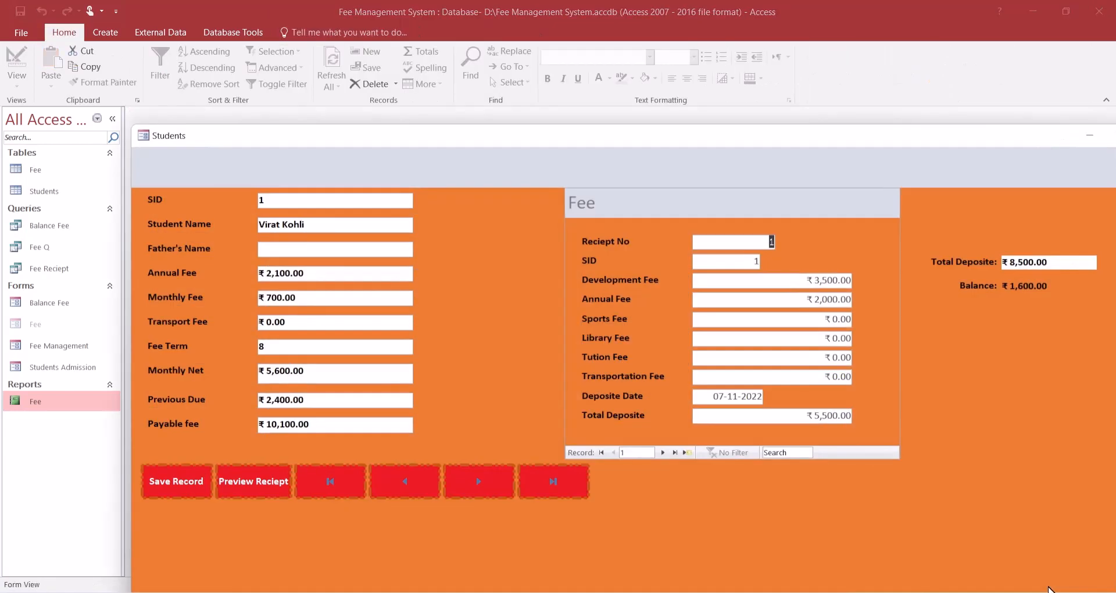
pyautogui.rightClick(1027, 462)
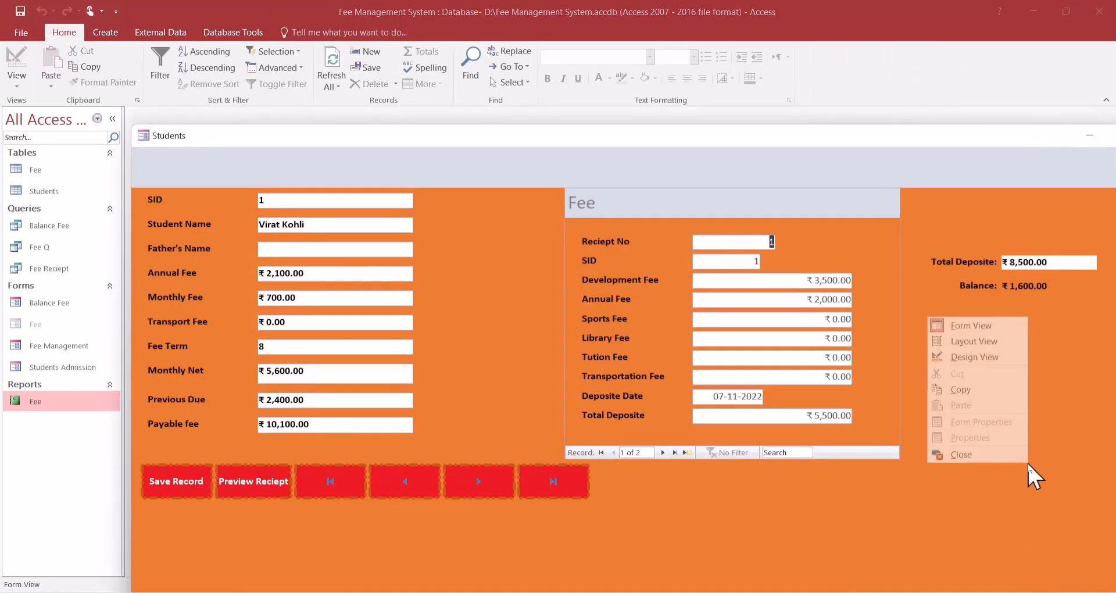
pyautogui.click(965, 357)
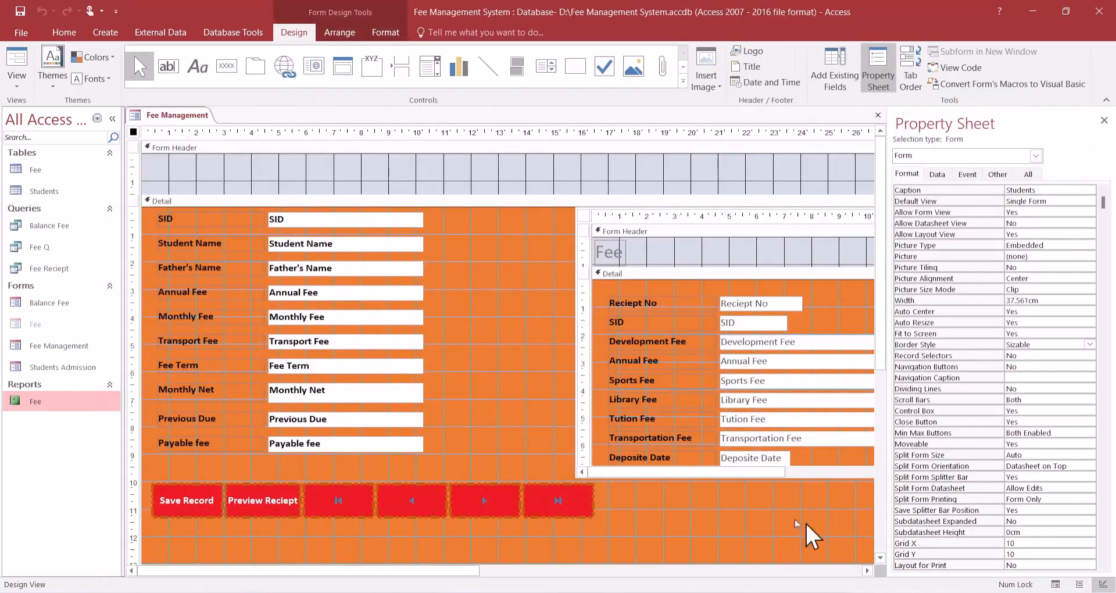
# - Reselect the six command buttons, try a Transparent Border Style, and set it back to Solid
pyautogui.click(170, 496)
pyautogui.click(136, 497)
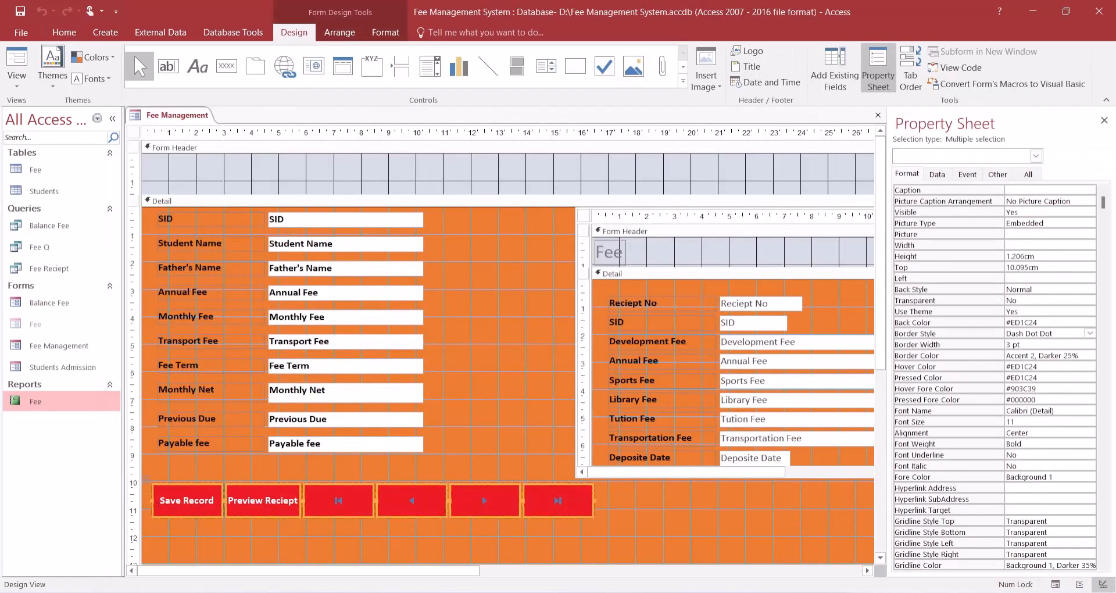
pyautogui.click(1090, 333)
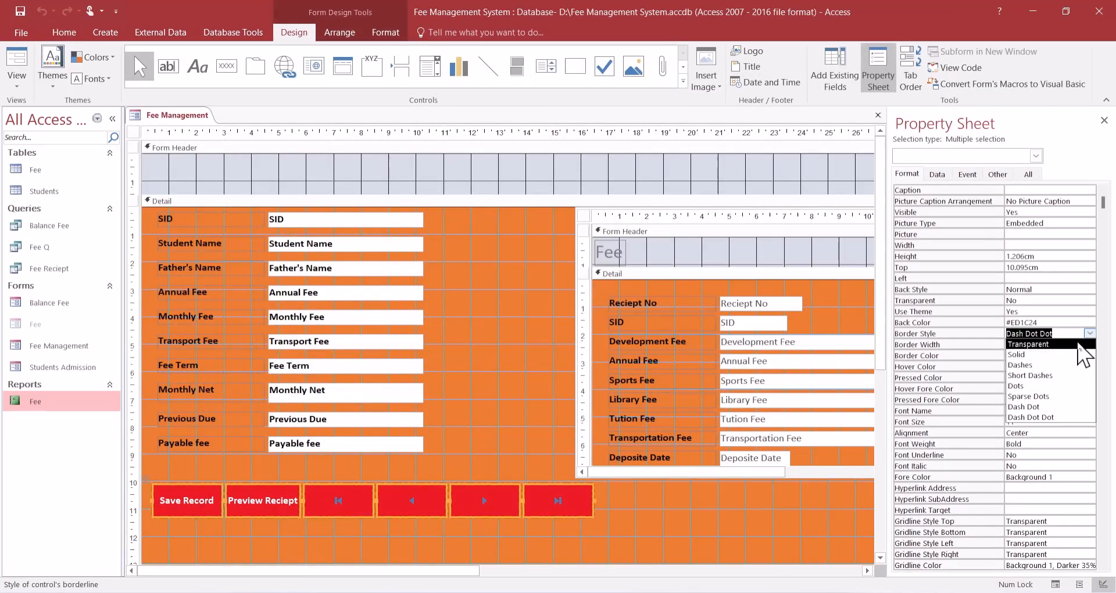
pyautogui.click(1079, 344)
pyautogui.click(1089, 333)
pyautogui.click(1077, 354)
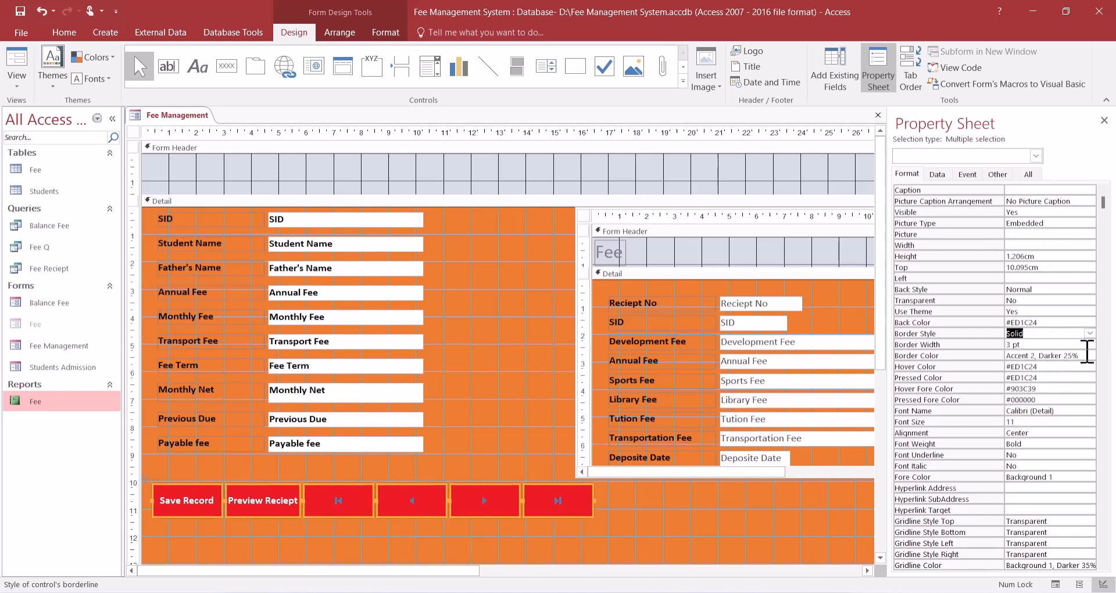
# - Try the Algerian font on the six command buttons and set their Font Name to Arial Black
pyautogui.click(1089, 412)
pyautogui.click(1063, 443)
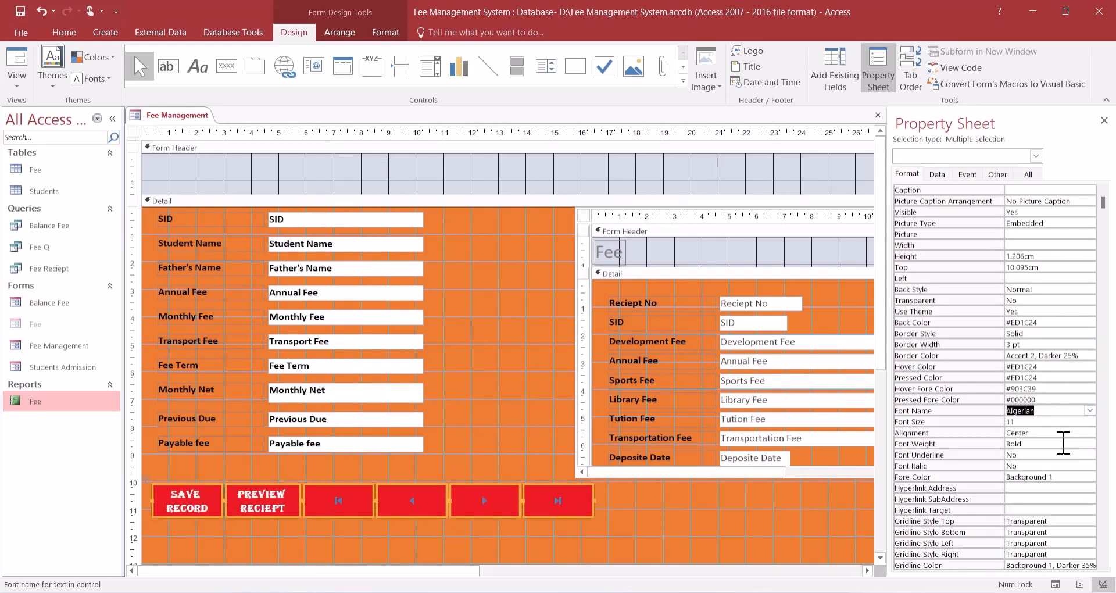
pyautogui.click(1085, 410)
pyautogui.click(1065, 445)
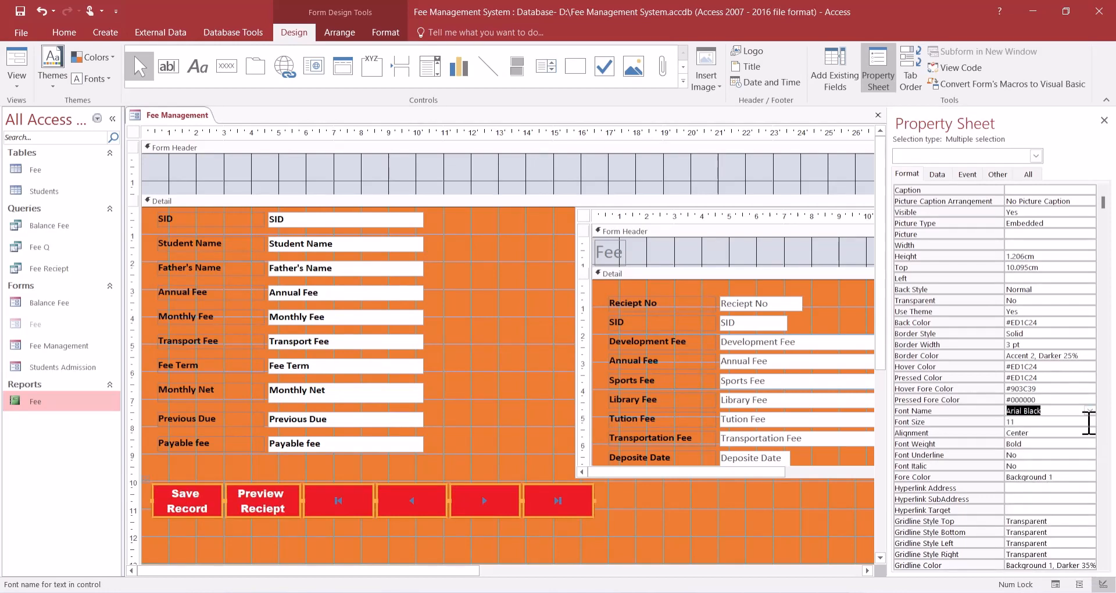
pyautogui.moveTo(466, 572)
pyautogui.mouseDown()
pyautogui.moveTo(503, 573)
pyautogui.moveTo(453, 580)
pyautogui.mouseUp()
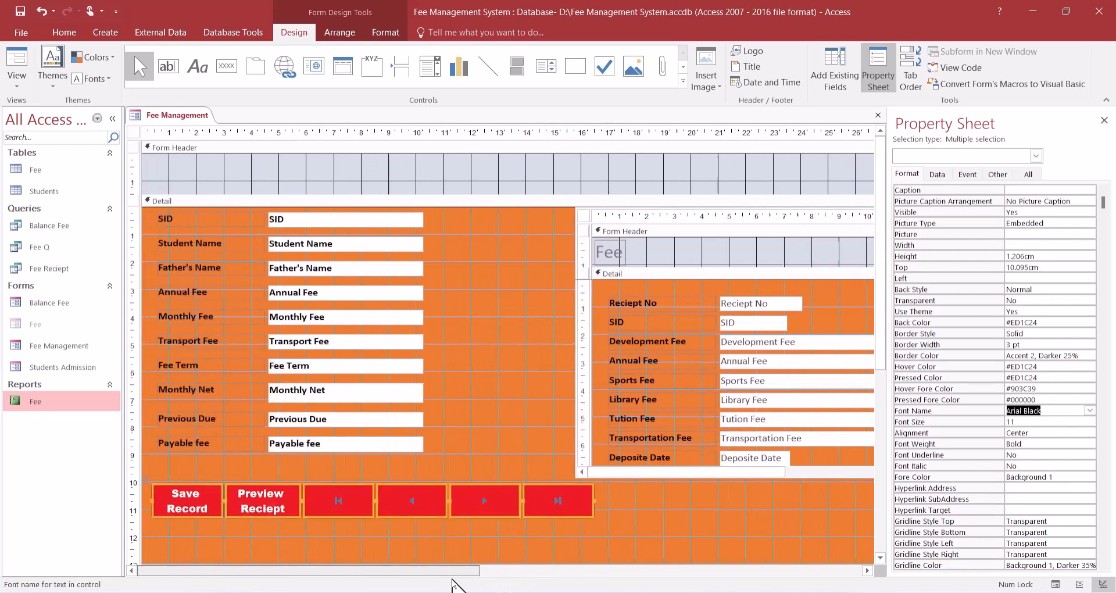
# - Set the main form header's Back Color to black (Text 1), check it in Form View, and return to Design View
pyautogui.click(457, 167)
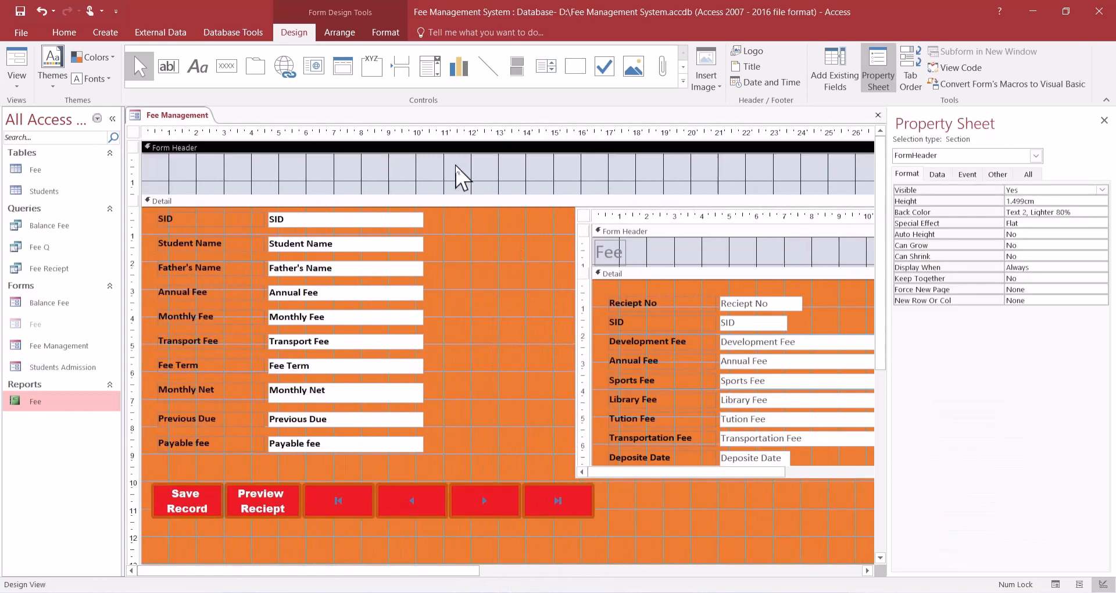
pyautogui.click(1047, 212)
pyautogui.click(1102, 212)
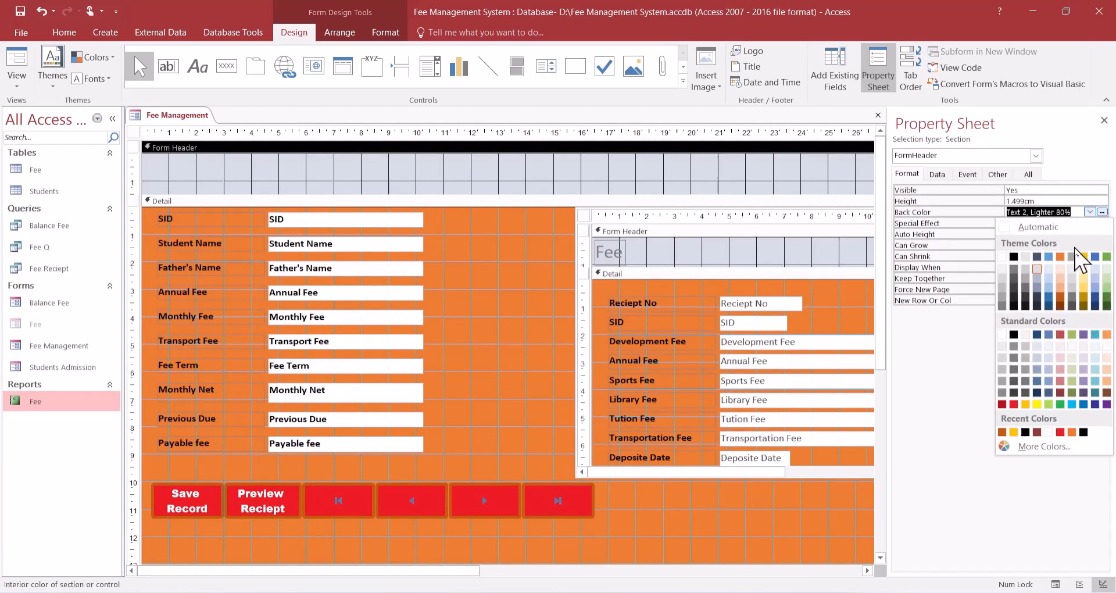
pyautogui.click(1014, 256)
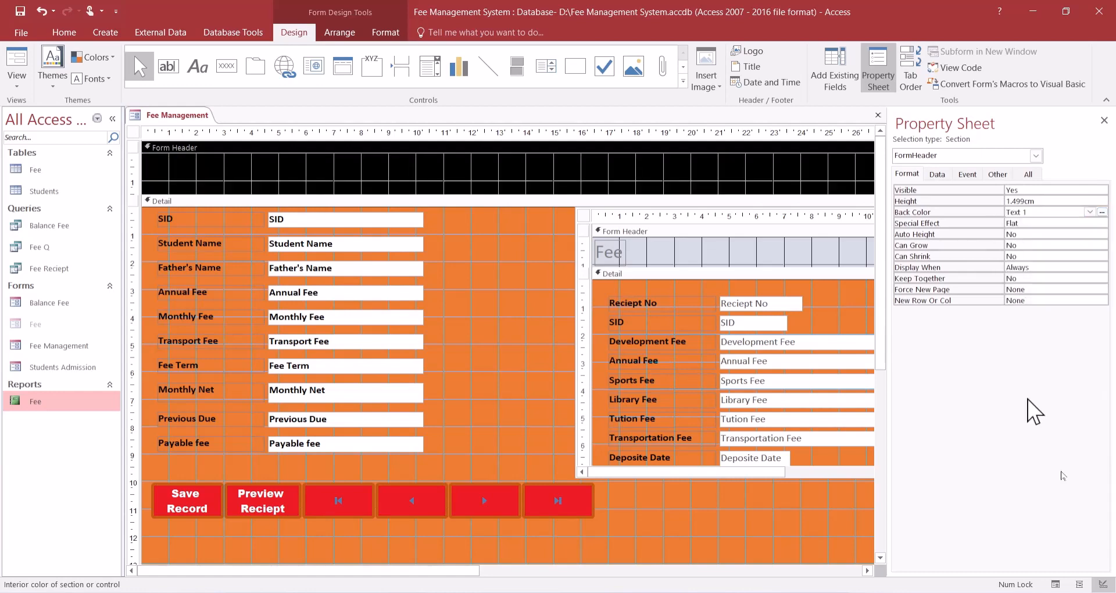
pyautogui.click(1059, 587)
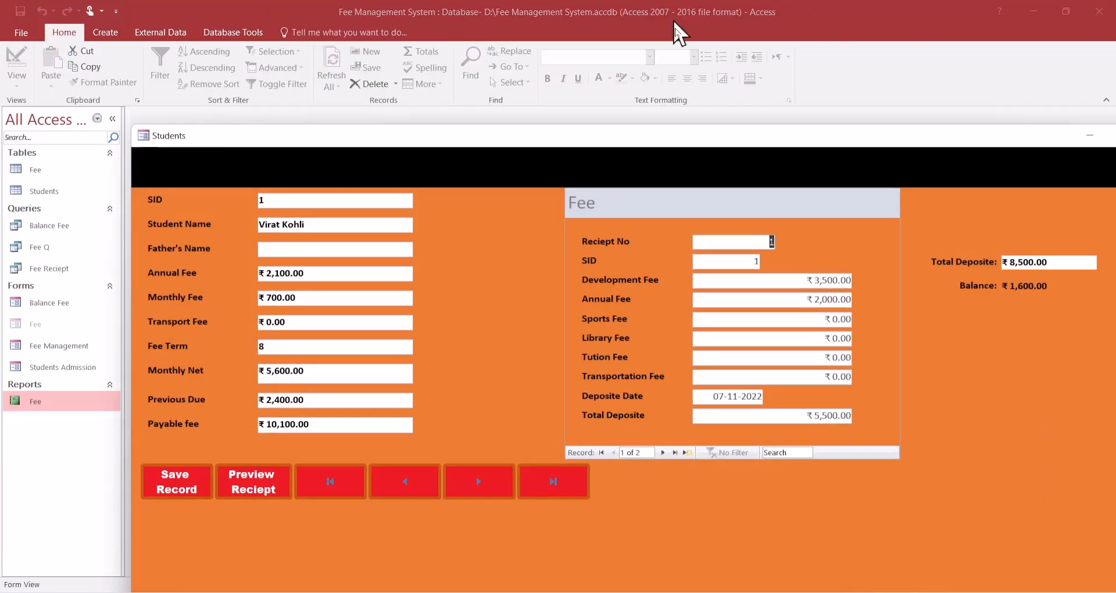
pyautogui.rightClick(1077, 443)
pyautogui.click(1023, 484)
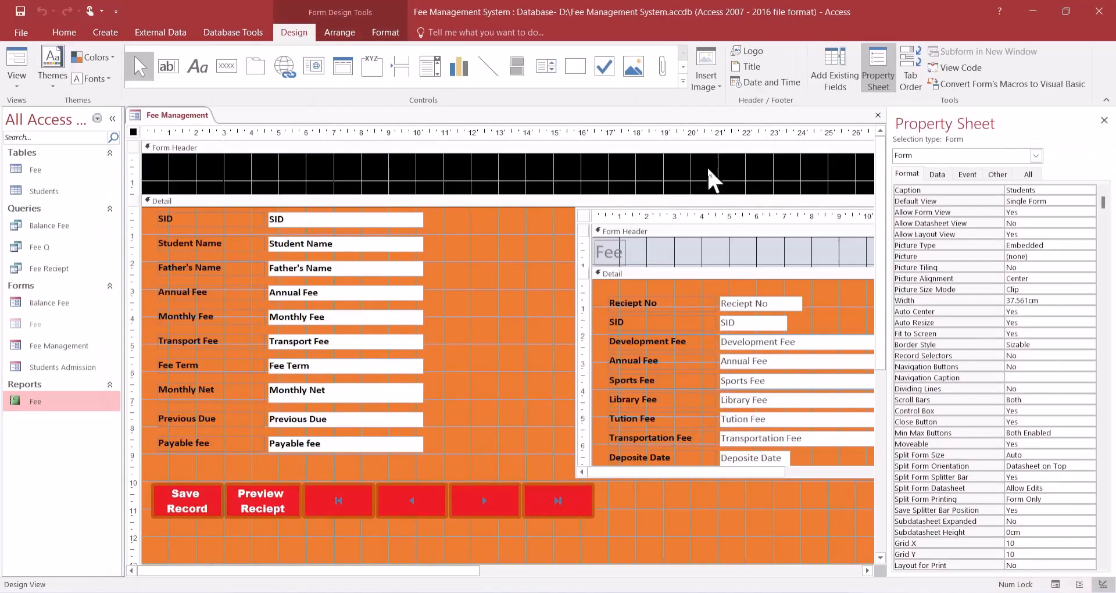
# - Set the main form header's Back Color to dark red #BA1419, check it in a maximized Form View, and return to Design View
pyautogui.click(715, 175)
pyautogui.click(1032, 213)
pyautogui.click(1102, 211)
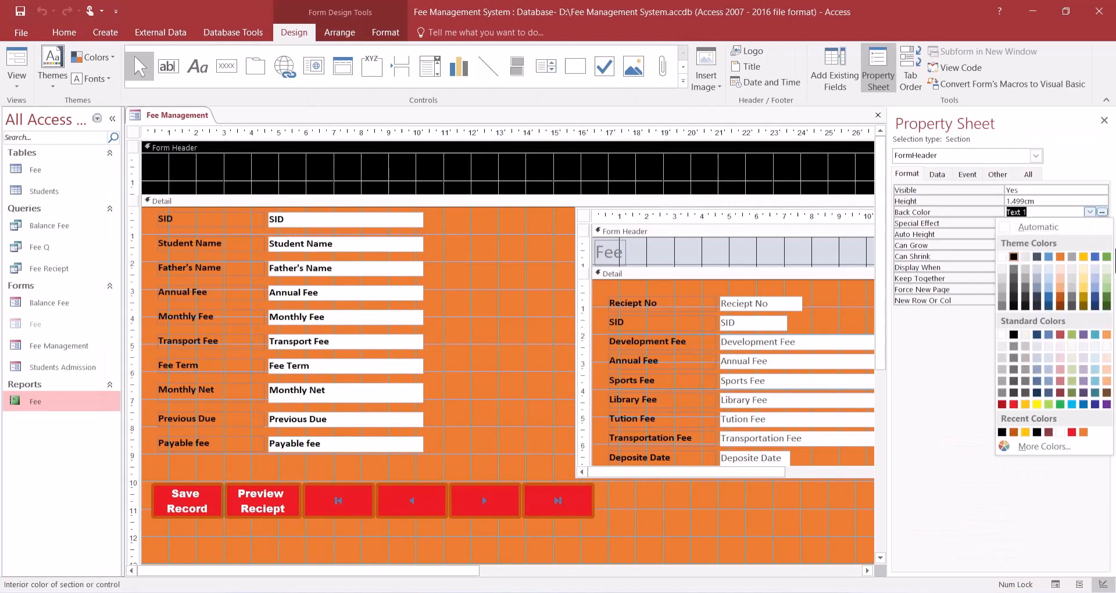
pyautogui.click(1003, 404)
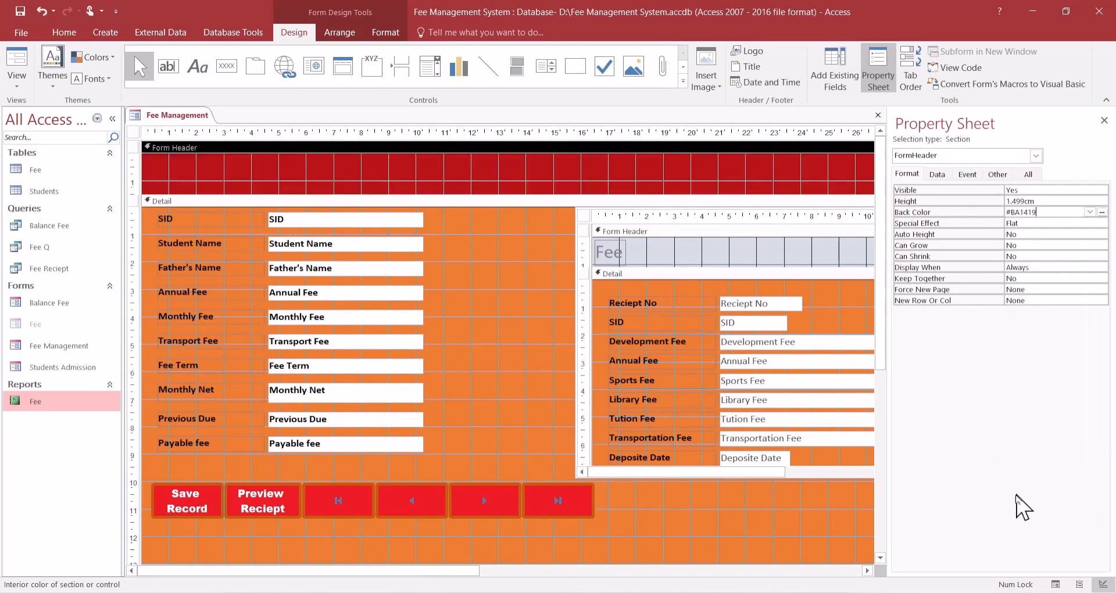
pyautogui.click(1056, 584)
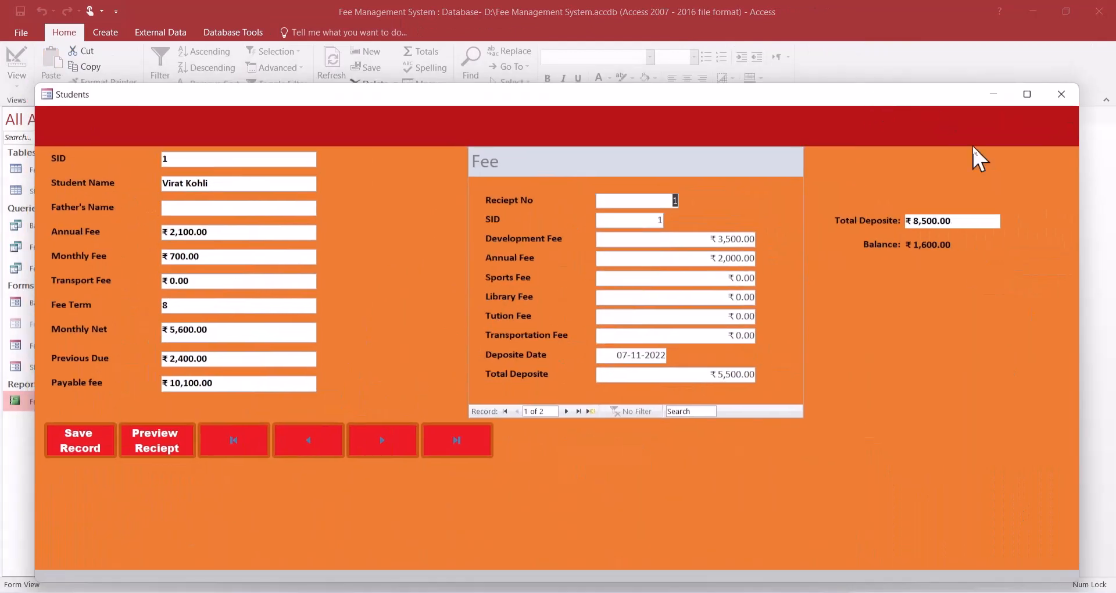
pyautogui.click(1027, 94)
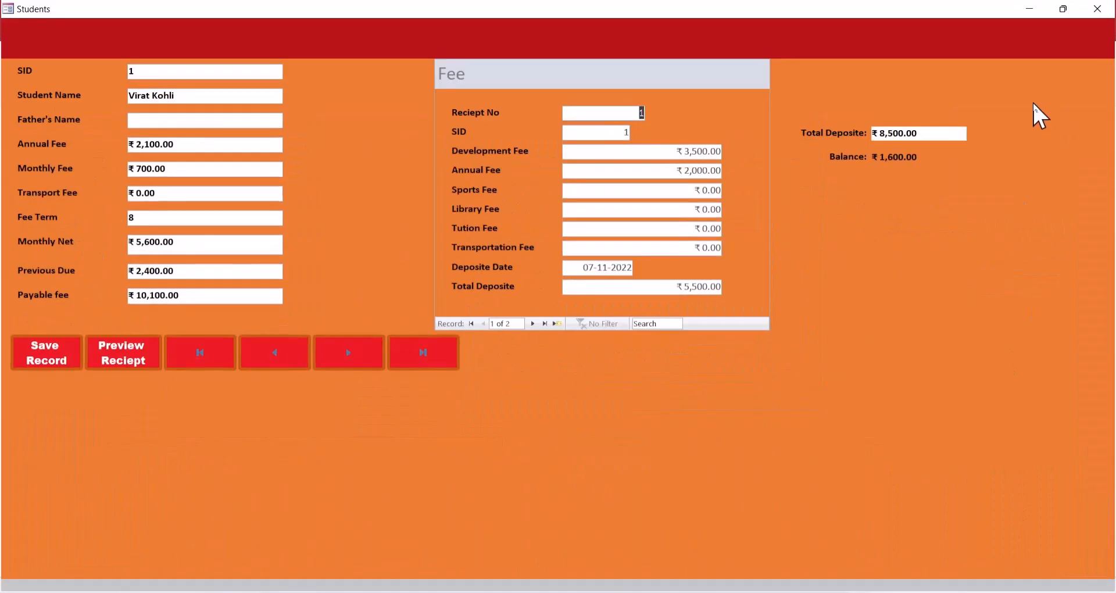
pyautogui.rightClick(933, 415)
pyautogui.click(913, 459)
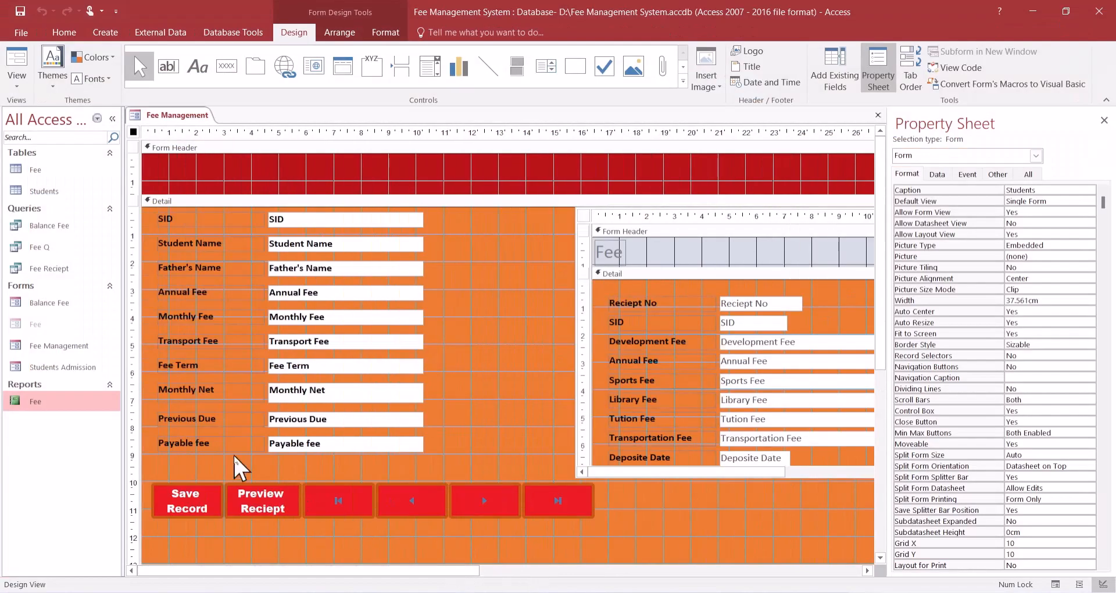
# - Move the six command buttons down together to about 14.5 cm below the top of the Detail section
pyautogui.moveTo(165, 469); pyautogui.dragTo(559, 558)
pyautogui.moveTo(414, 492)
pyautogui.mouseDown()
pyautogui.moveTo(412, 563)
pyautogui.moveTo(398, 503)
pyautogui.mouseUp()
pyautogui.moveTo(400, 503); pyautogui.dragTo(645, 571)
# - Select the Fee subform and extend its lower edge downward by about 3.5 cm
pyautogui.click(774, 289)
pyautogui.click(811, 402)
pyautogui.click(482, 410)
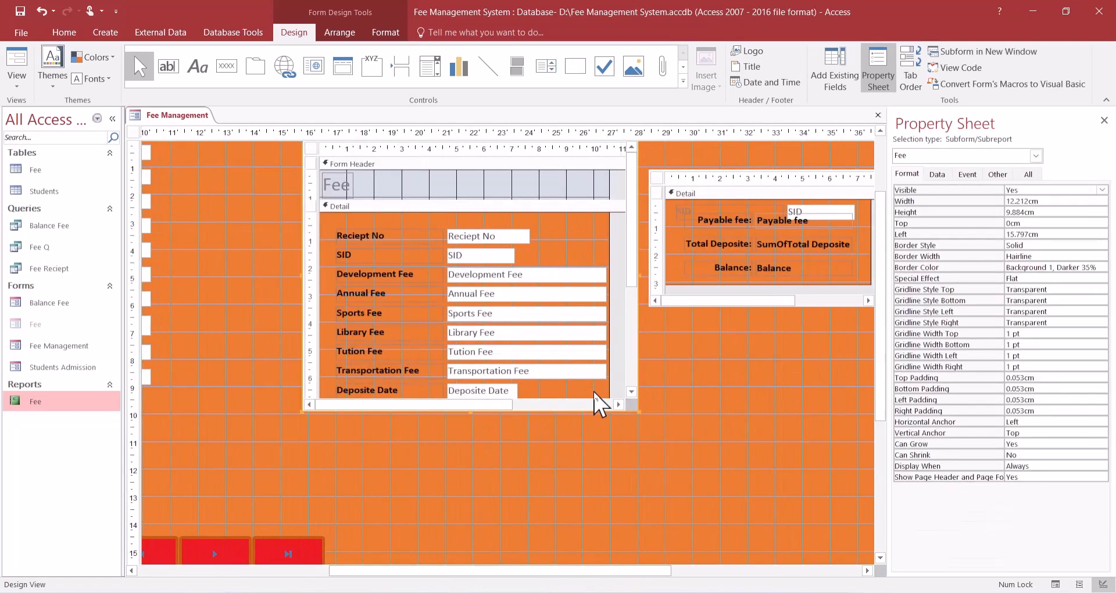
pyautogui.click(471, 417)
pyautogui.click(546, 386)
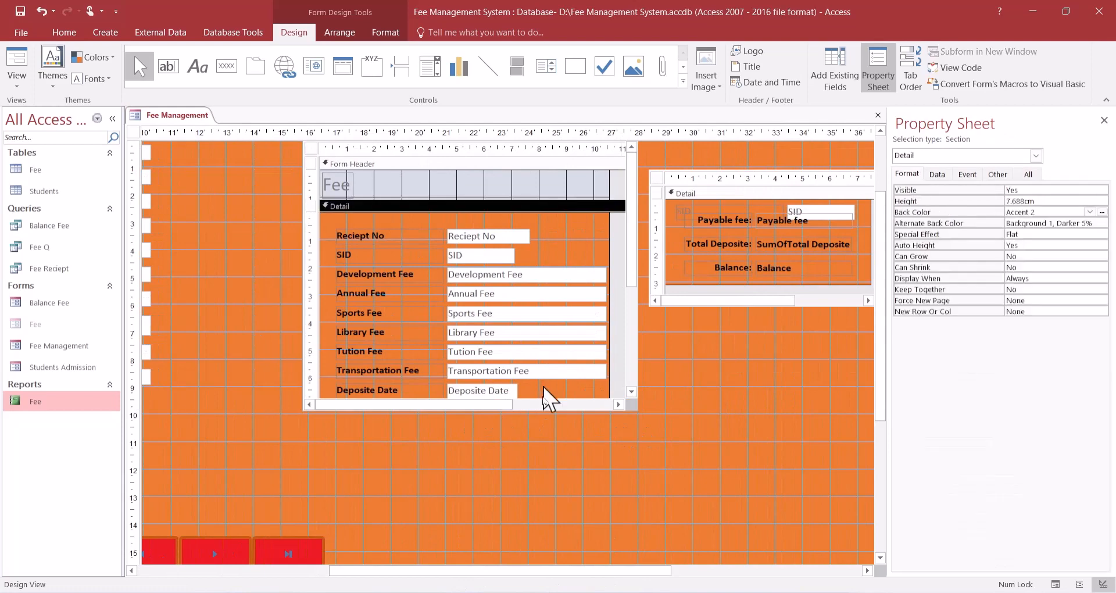
pyautogui.click(547, 394)
pyautogui.moveTo(471, 413); pyautogui.dragTo(472, 510)
# - Undo the last resize in the Fee subform and extend its Detail section to about 10 cm tall
pyautogui.moveTo(467, 434); pyautogui.dragTo(457, 487)
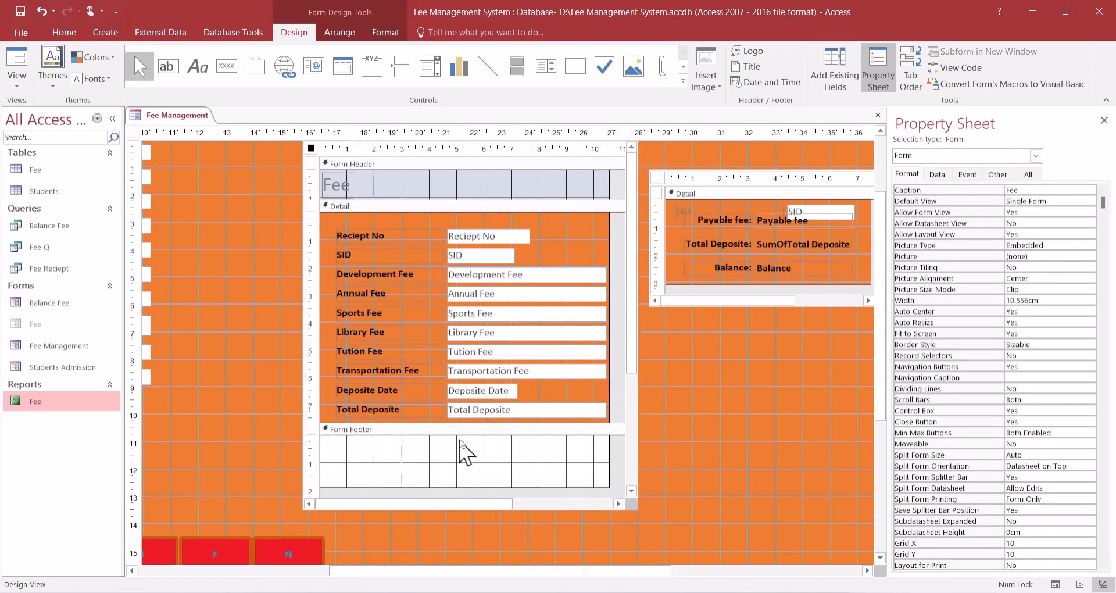
pyautogui.hotkey('ctrl', 'z')
pyautogui.moveTo(462, 423); pyautogui.dragTo(471, 491)
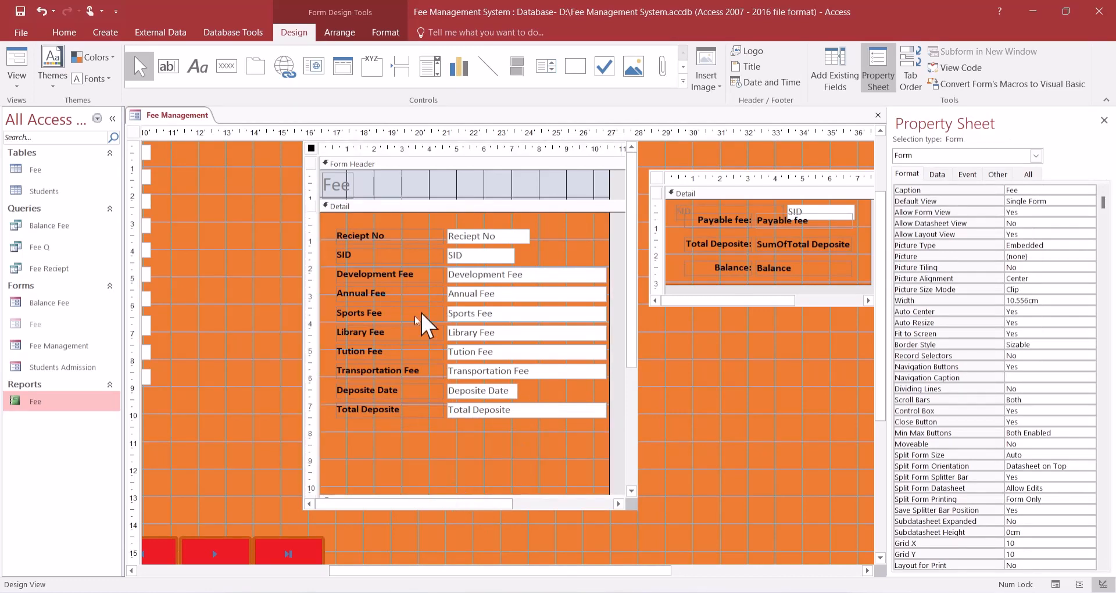
# - Save the Fee Management form with its changes and close it
pyautogui.moveTo(439, 580); pyautogui.dragTo(343, 590)
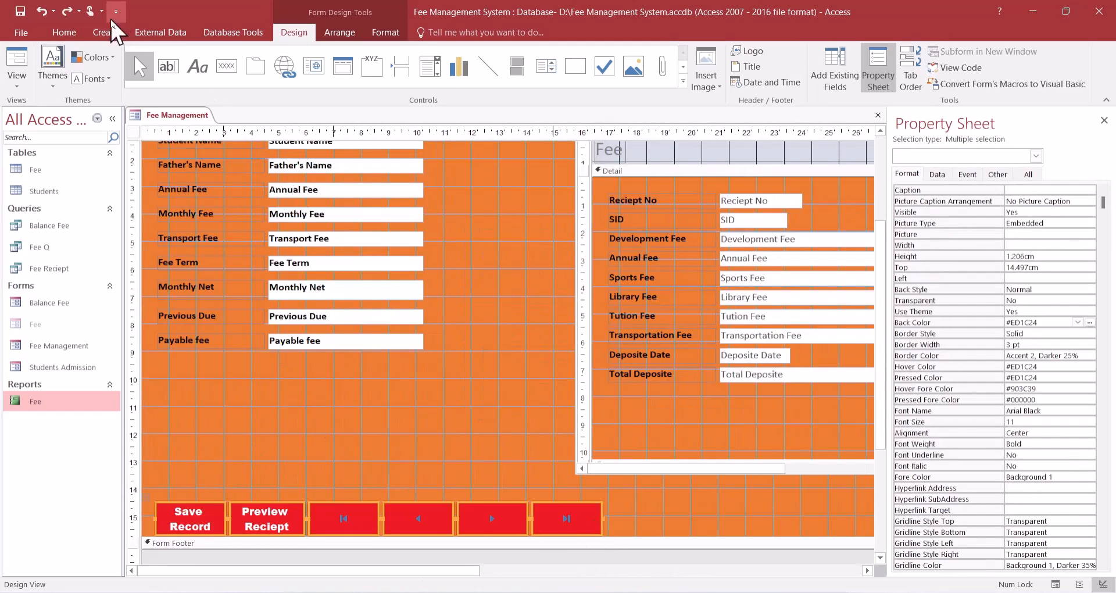
pyautogui.click(19, 12)
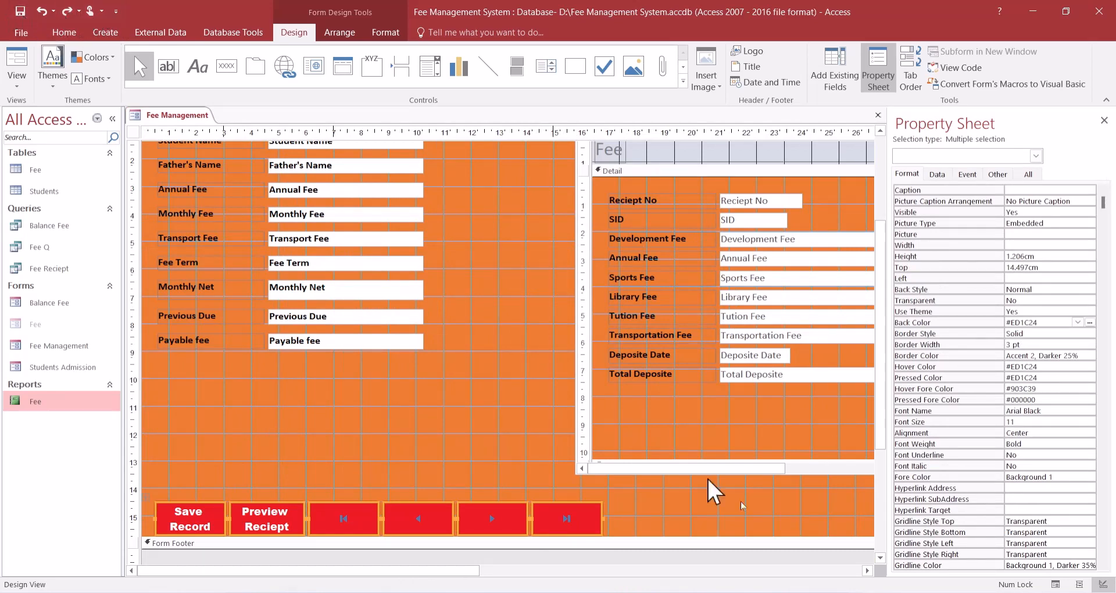
pyautogui.click(879, 115)
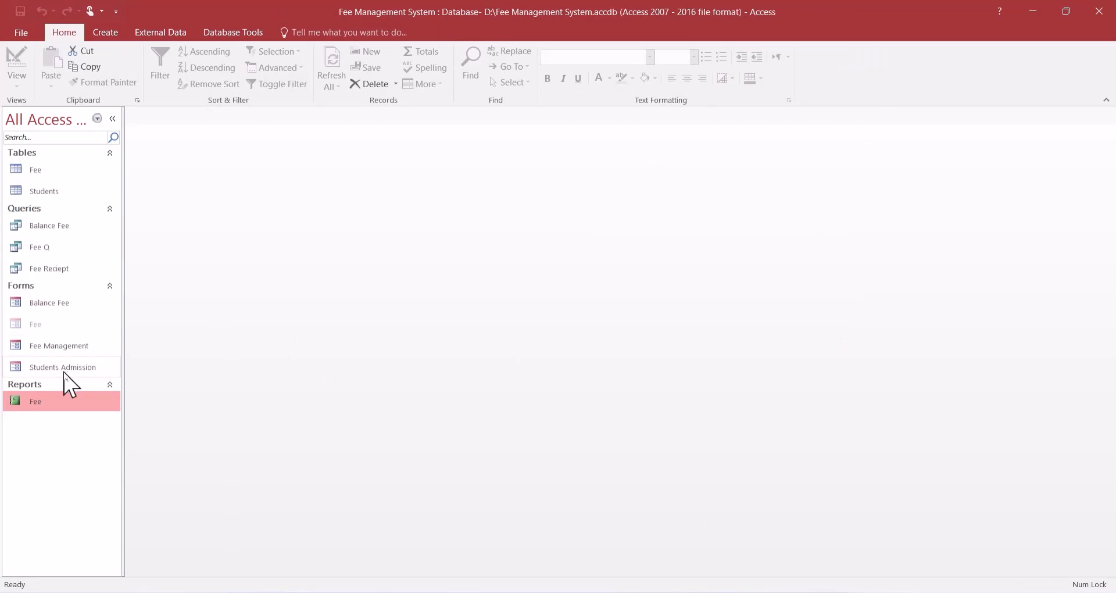
# - Open the Fee form in Design View, paste the six copied command buttons and move them as a row below the Total Deposite field
pyautogui.rightClick(48, 304)
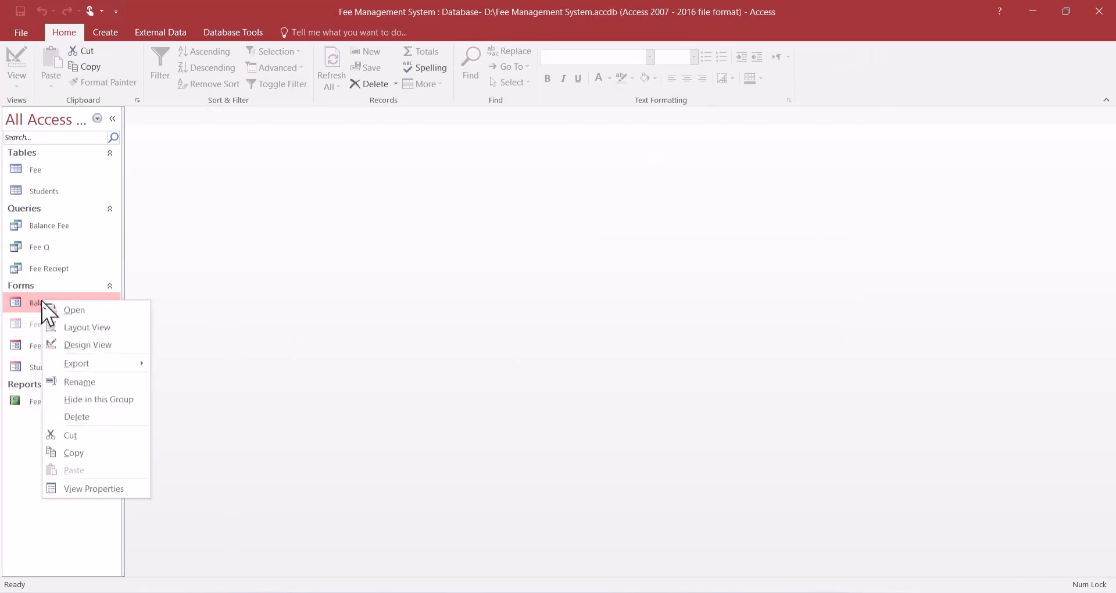
pyautogui.click(22, 368)
pyautogui.rightClick(25, 326)
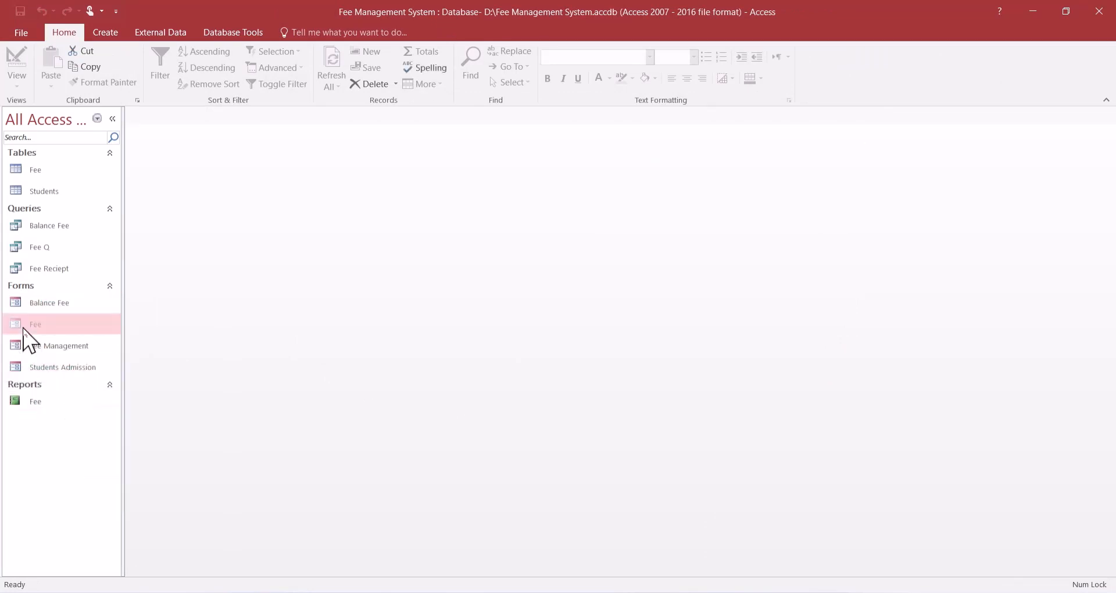
pyautogui.click(57, 373)
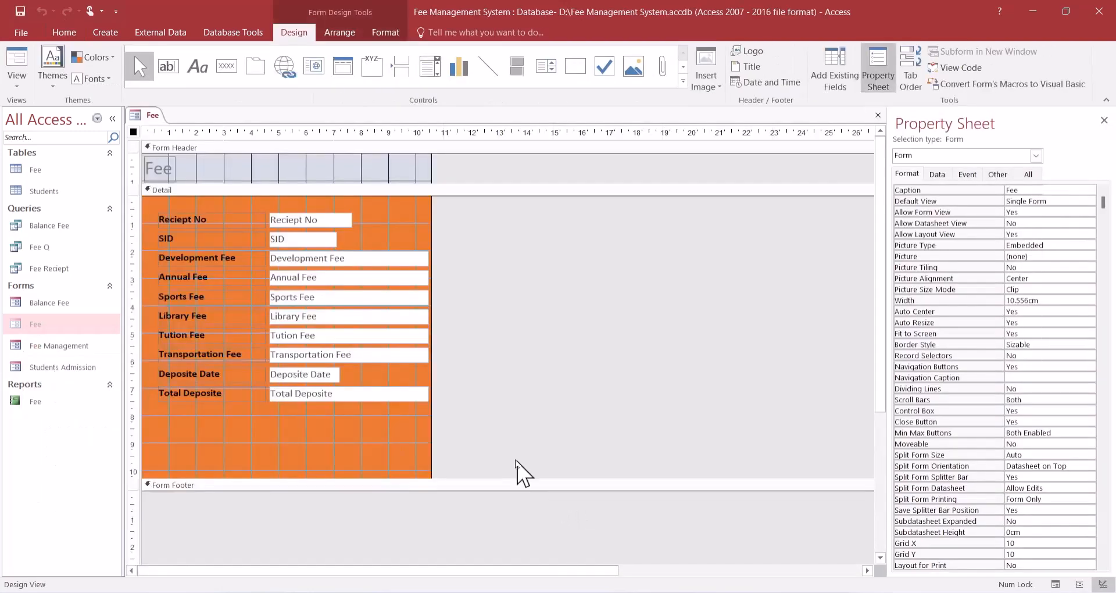
pyautogui.click(275, 451)
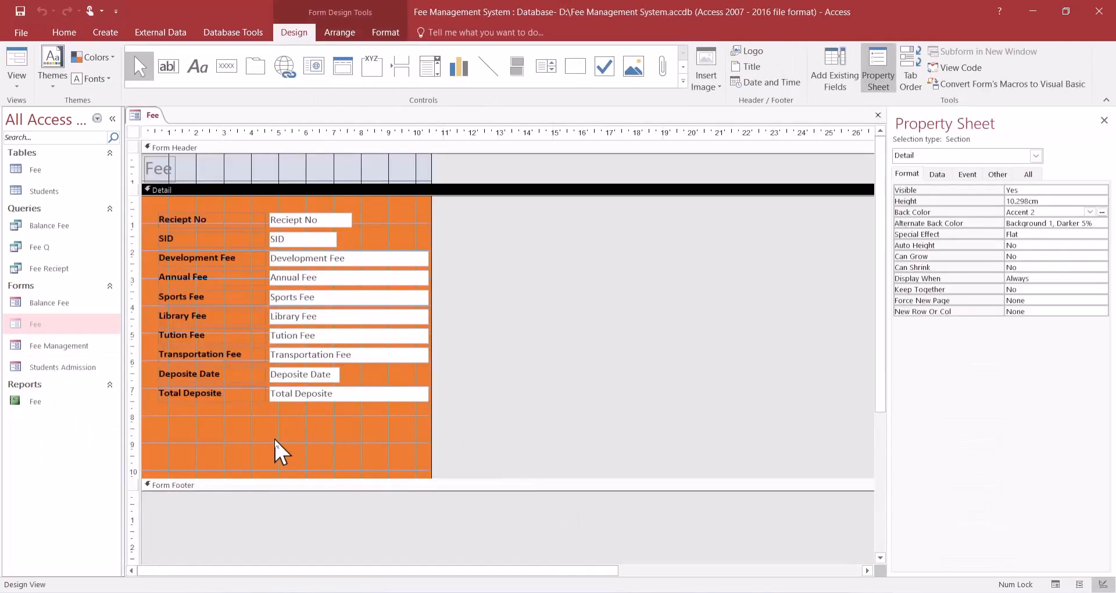
pyautogui.hotkey('ctrl', 'v')
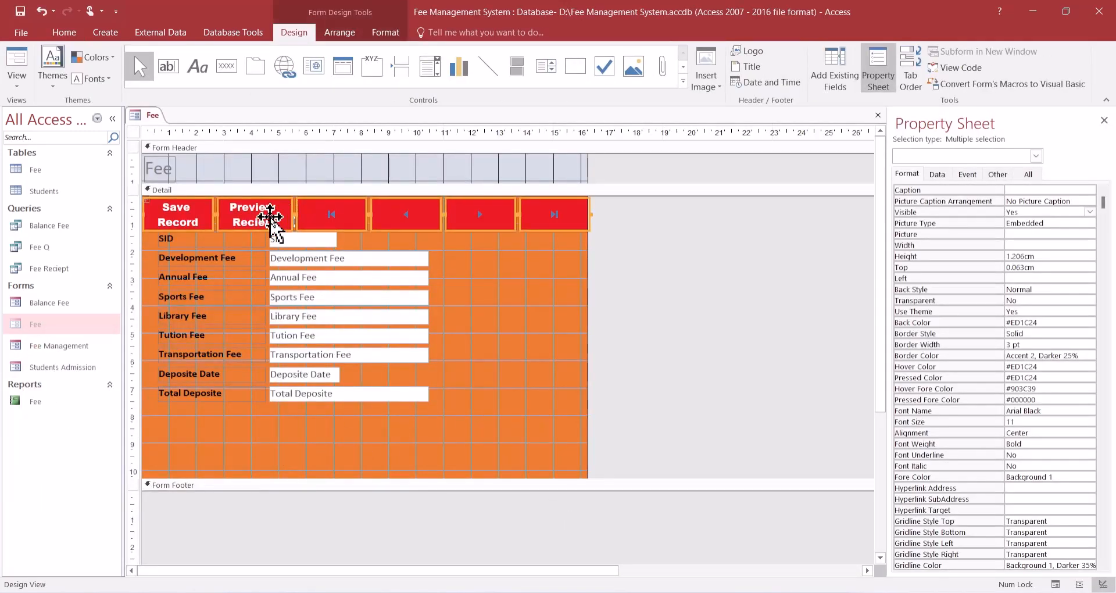
pyautogui.moveTo(270, 218); pyautogui.dragTo(268, 445)
# - Delete the Preview Reciept and Save Record buttons from the Fee form and narrow the form to about 13.9 cm
pyautogui.click(550, 378)
pyautogui.click(258, 445)
pyautogui.press('Delete')
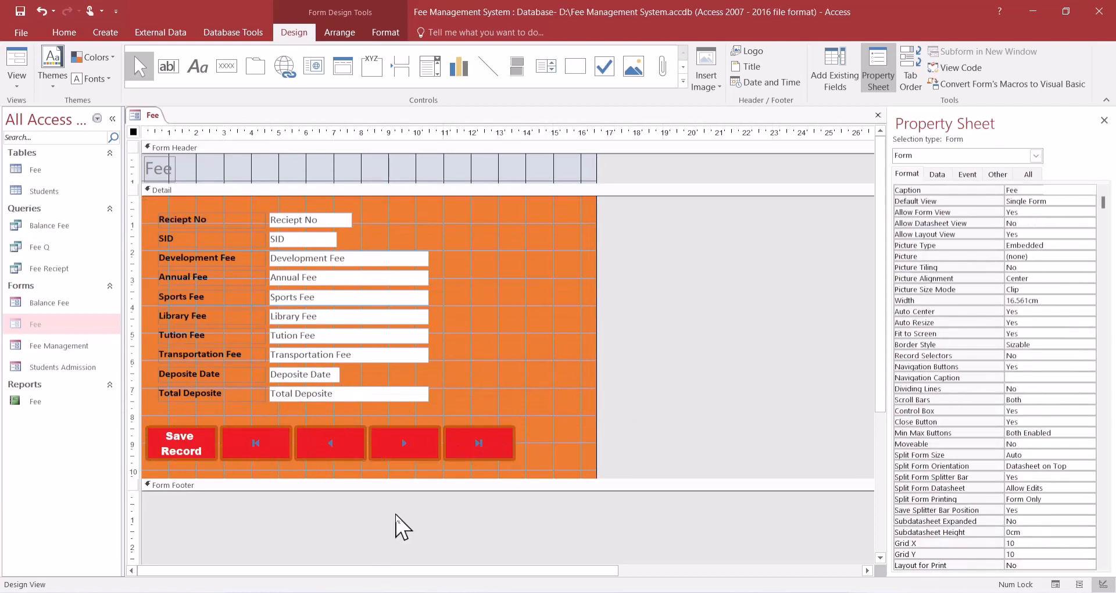
pyautogui.moveTo(597, 410); pyautogui.dragTo(524, 401)
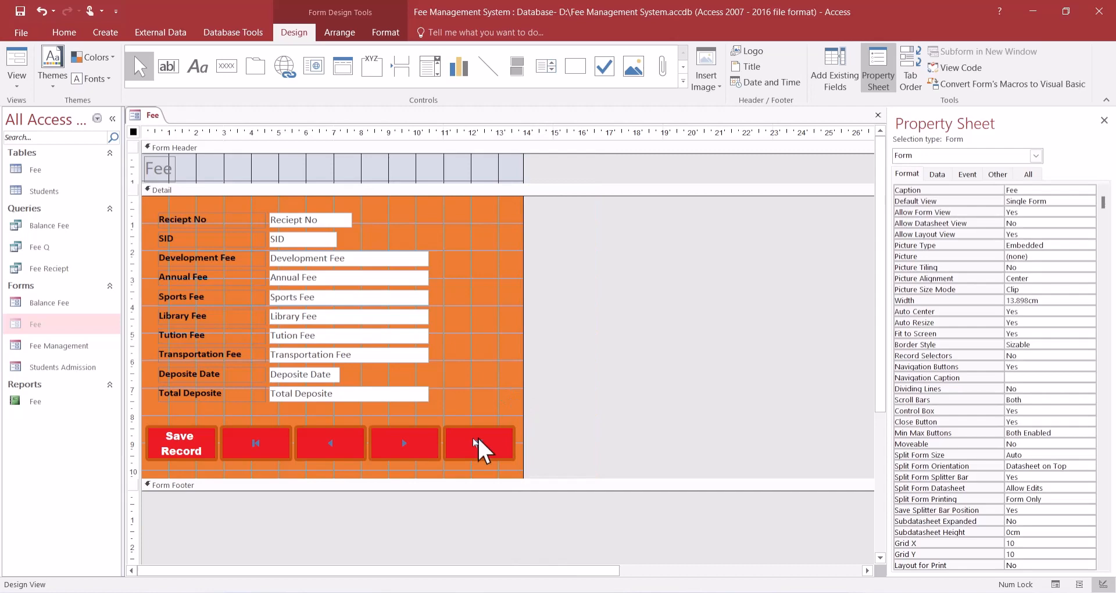
pyautogui.click(190, 447)
pyautogui.press('Delete')
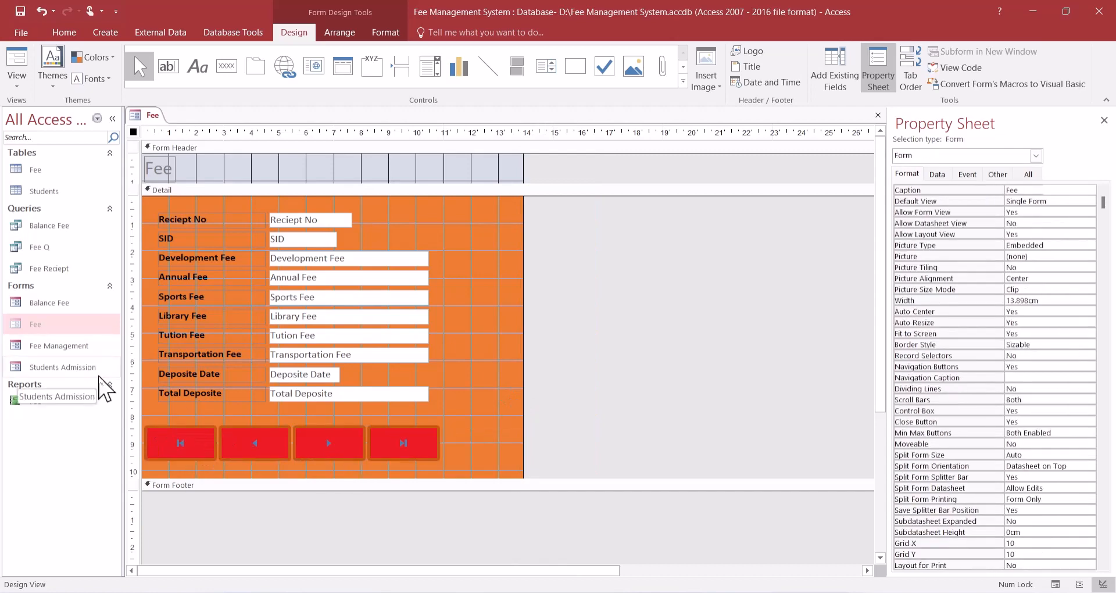
pyautogui.rightClick(57, 368)
pyautogui.click(93, 413)
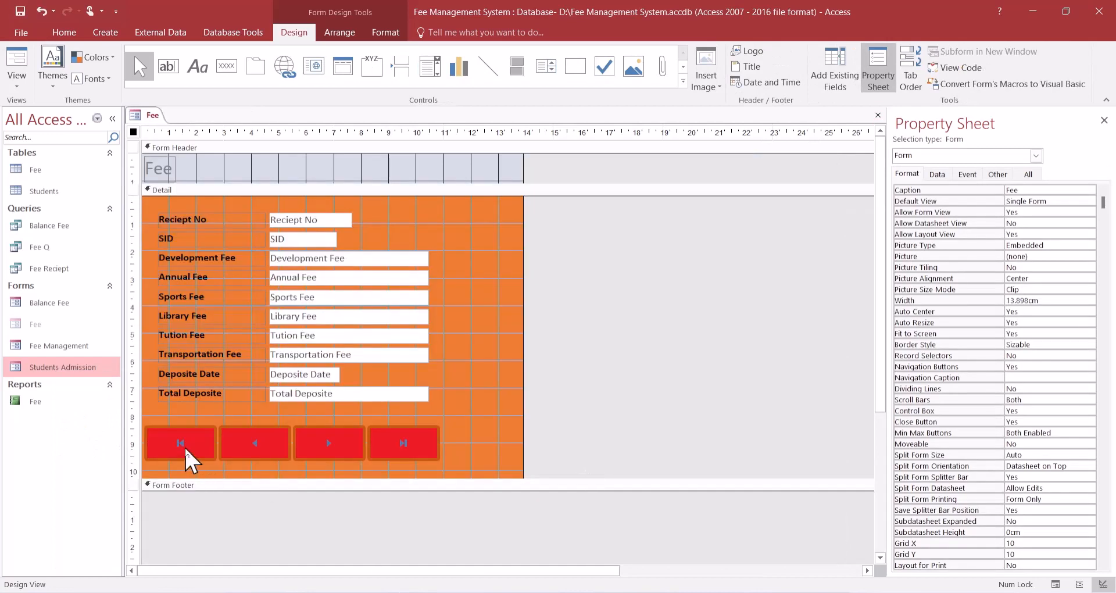
# - Narrow the four record navigation buttons on the Fee form to about 1.3 cm wide each and group them closely together
pyautogui.click(183, 445)
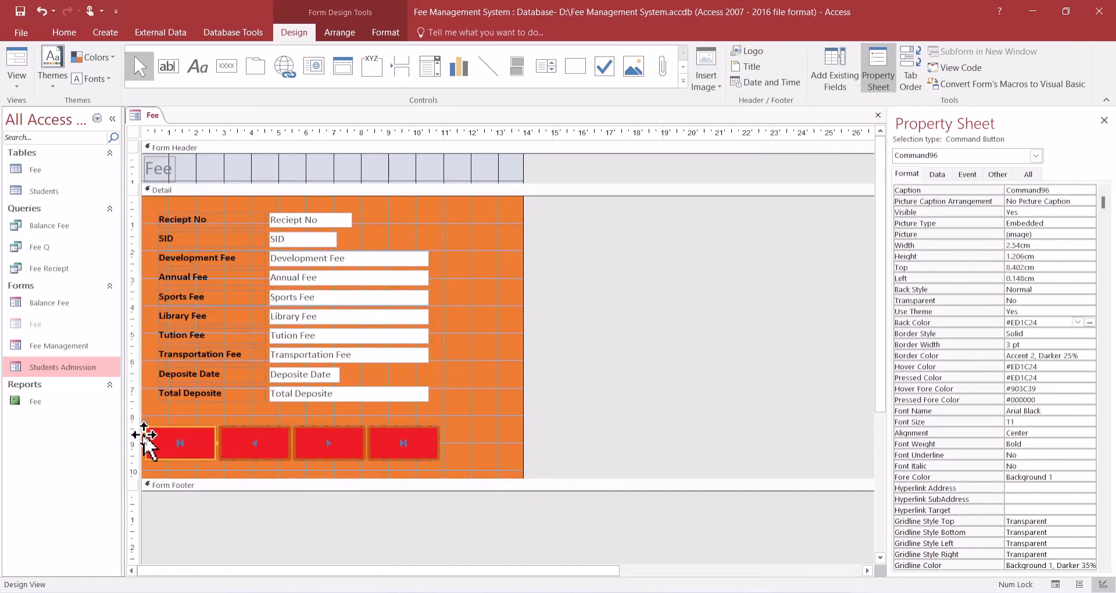
pyautogui.moveTo(460, 445); pyautogui.dragTo(154, 462)
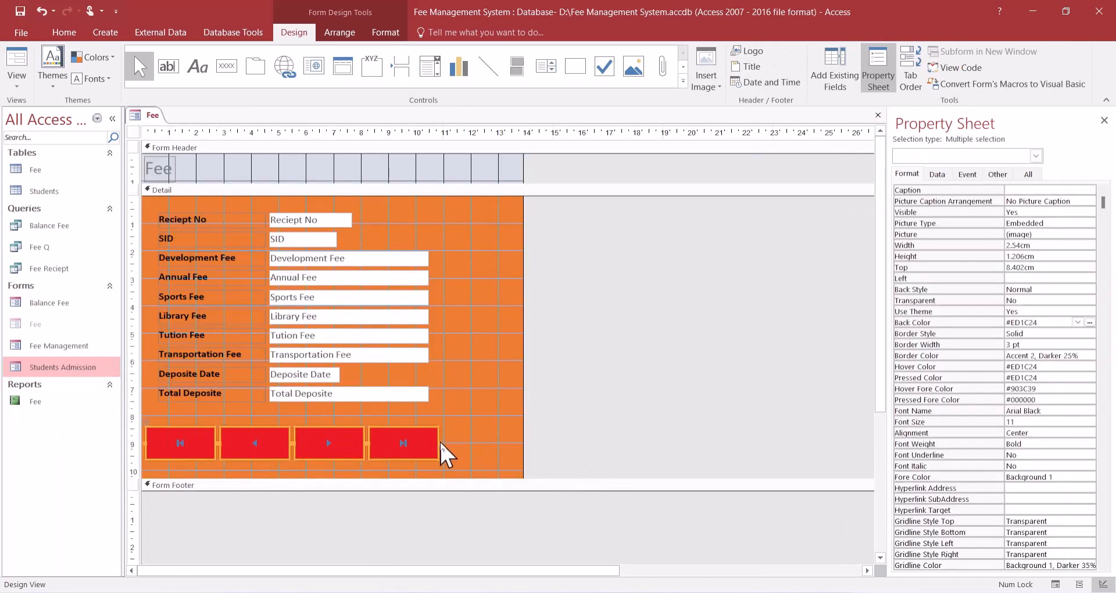
pyautogui.moveTo(440, 442); pyautogui.dragTo(372, 442)
pyautogui.click(347, 440)
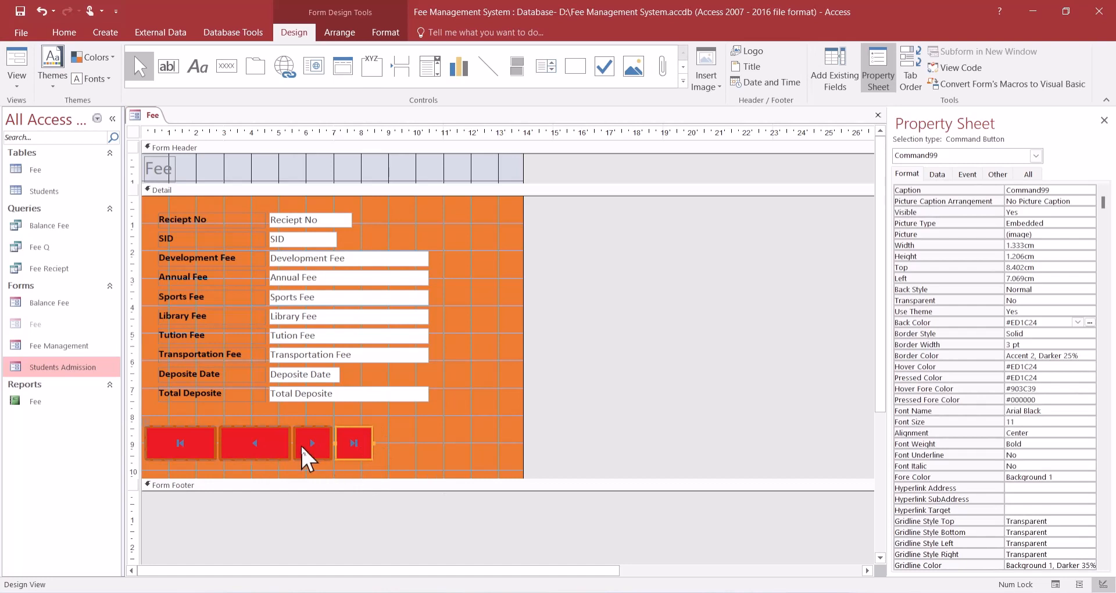
pyautogui.click(268, 457)
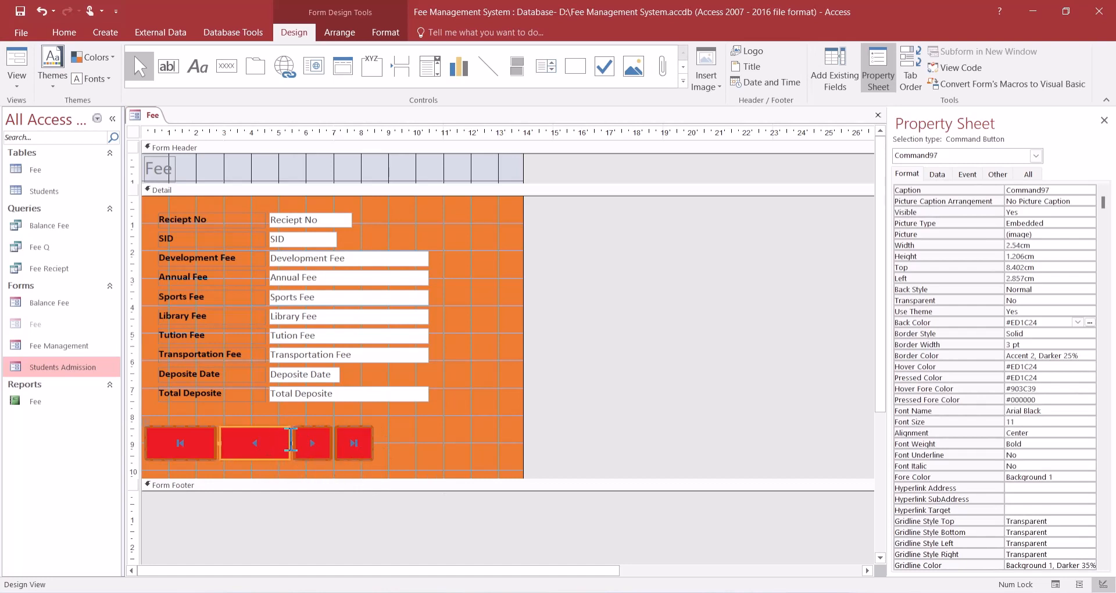
pyautogui.moveTo(290, 444); pyautogui.dragTo(303, 465)
pyautogui.click(189, 458)
pyautogui.click(280, 458)
# - Give the four navigation buttons equal widths of about 1.35 cm and move them beneath the fields, 8 cm from the Detail section's top
pyautogui.moveTo(142, 419); pyautogui.dragTo(243, 422)
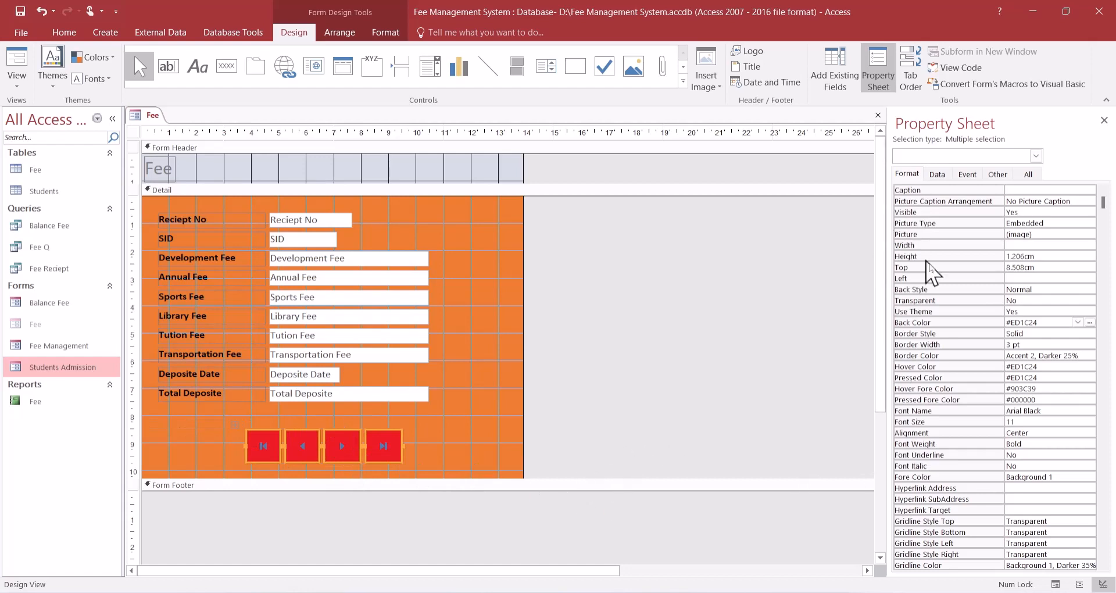
pyautogui.click(1025, 256)
pyautogui.press('Return')
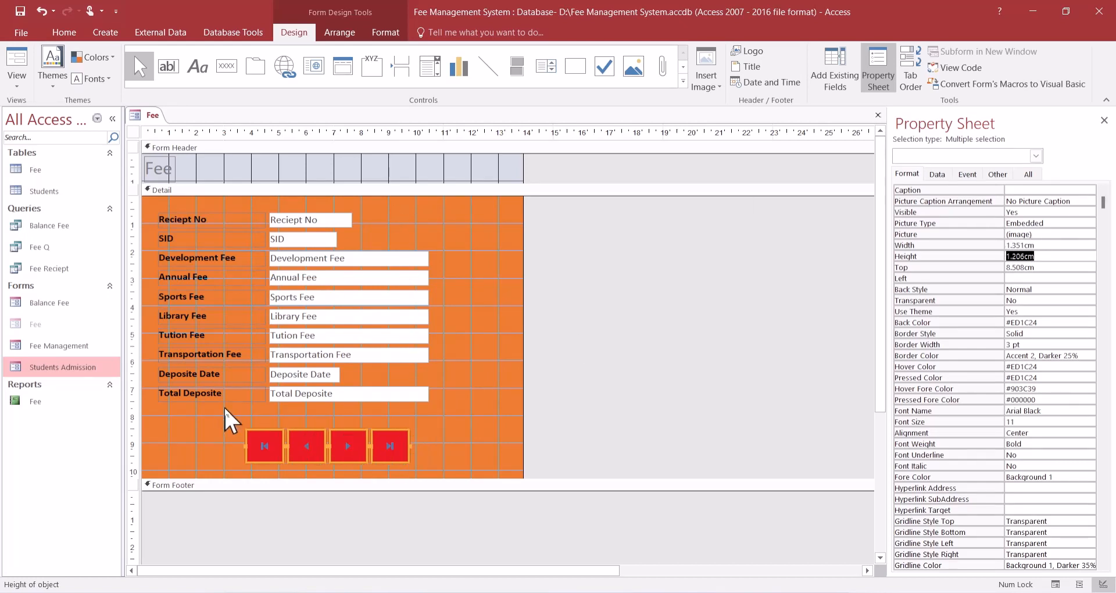
pyautogui.moveTo(232, 424); pyautogui.dragTo(235, 409)
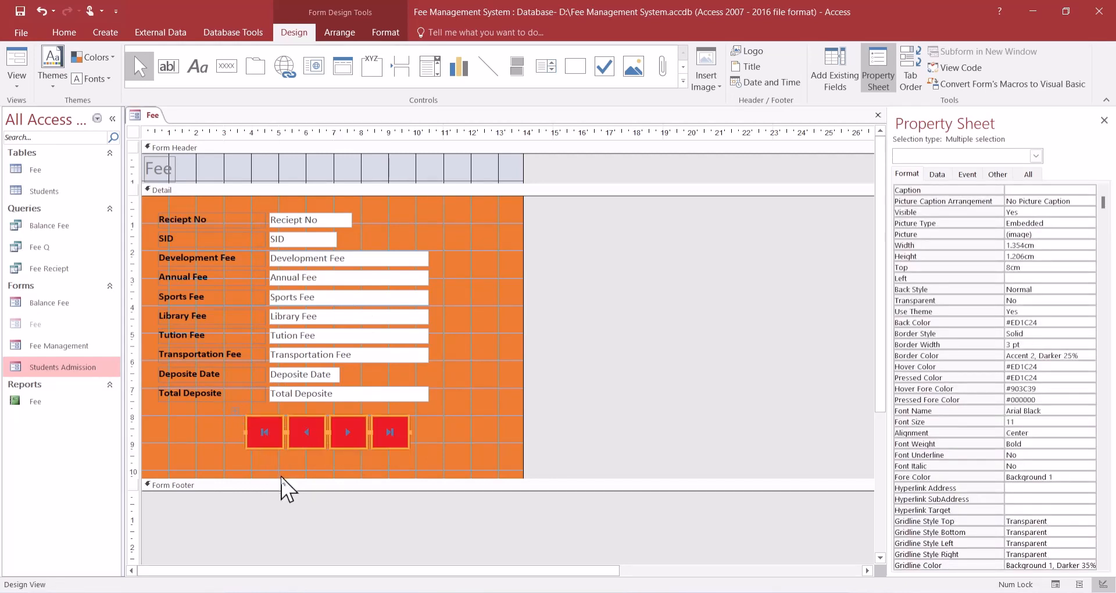
# - Shorten the Fee form's Detail section to about 9.5 cm and narrow the form to about 11.4 cm
pyautogui.moveTo(281, 474); pyautogui.dragTo(277, 455)
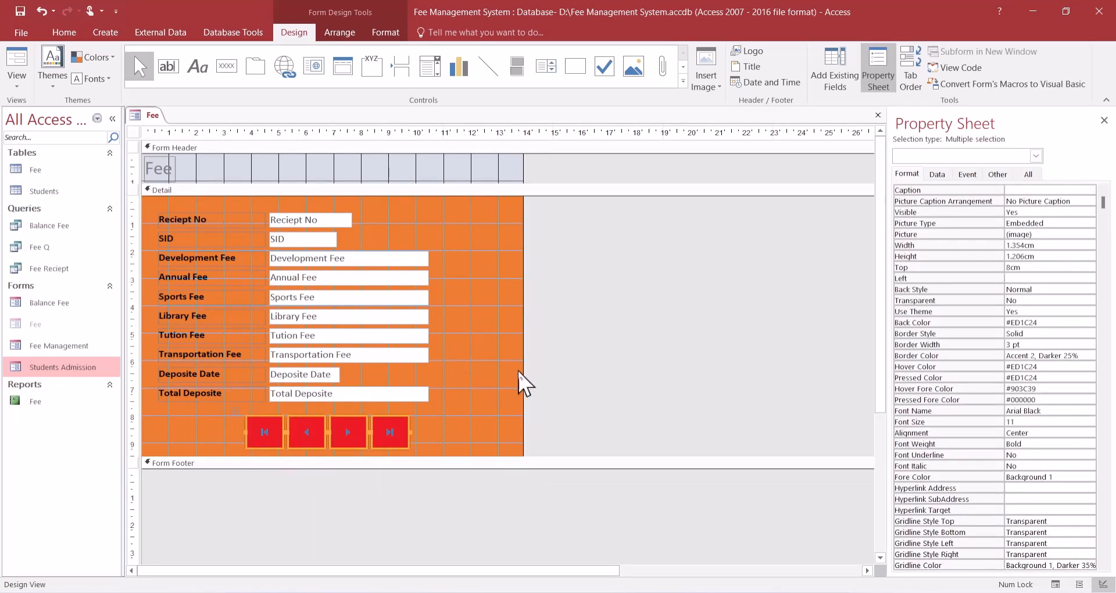
pyautogui.moveTo(521, 356); pyautogui.dragTo(454, 343)
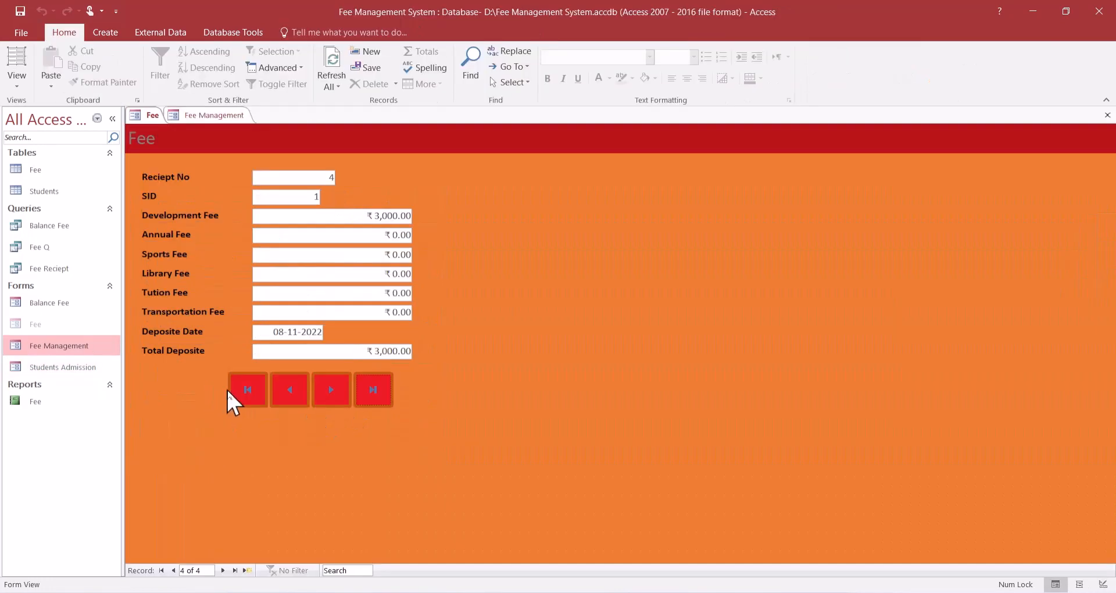
# - Test the first-record button on the Fee form, save and close that form, and close the Fee Management form
pyautogui.click(244, 390)
pyautogui.click(1108, 114)
pyautogui.click(515, 348)
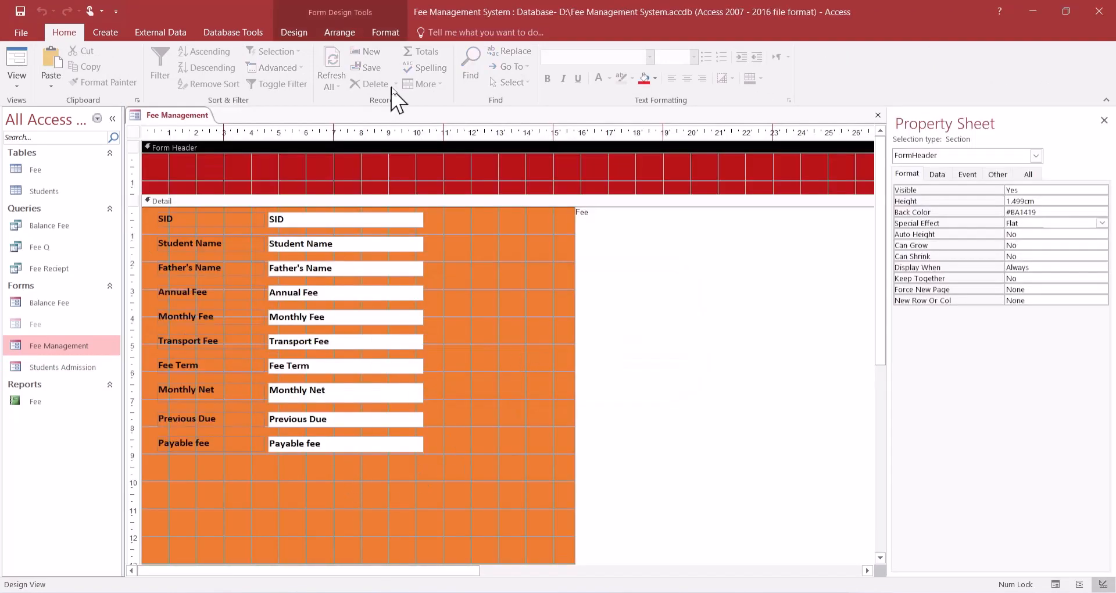
pyautogui.click(878, 114)
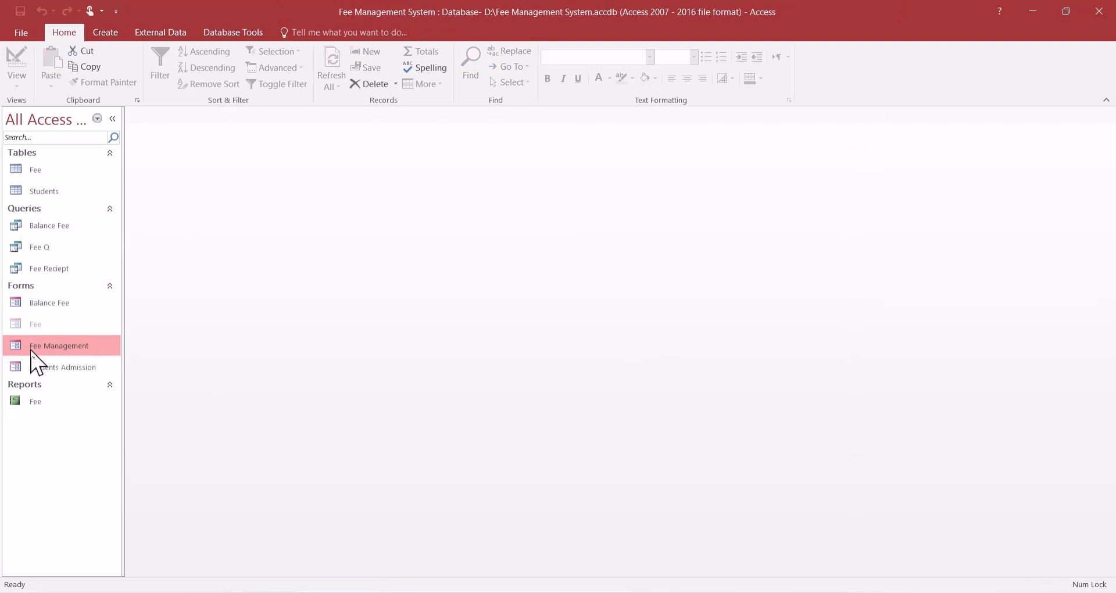
# - Open the Fee Management form to check the navigation buttons in its Fee subform, and close it
pyautogui.doubleClick(46, 346)
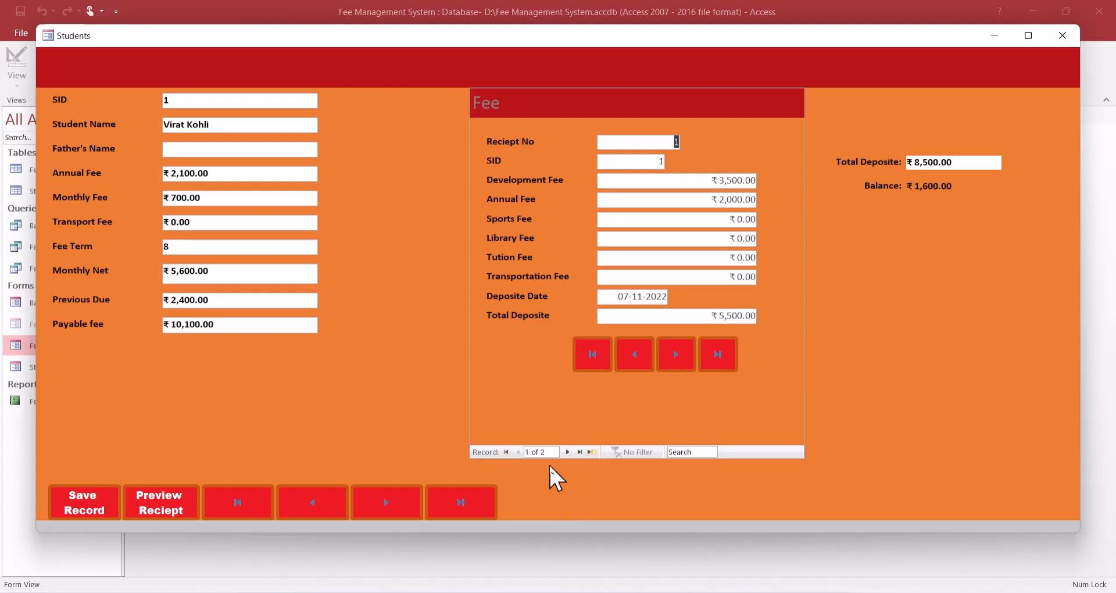
pyautogui.rightClick(951, 68)
pyautogui.click(1063, 36)
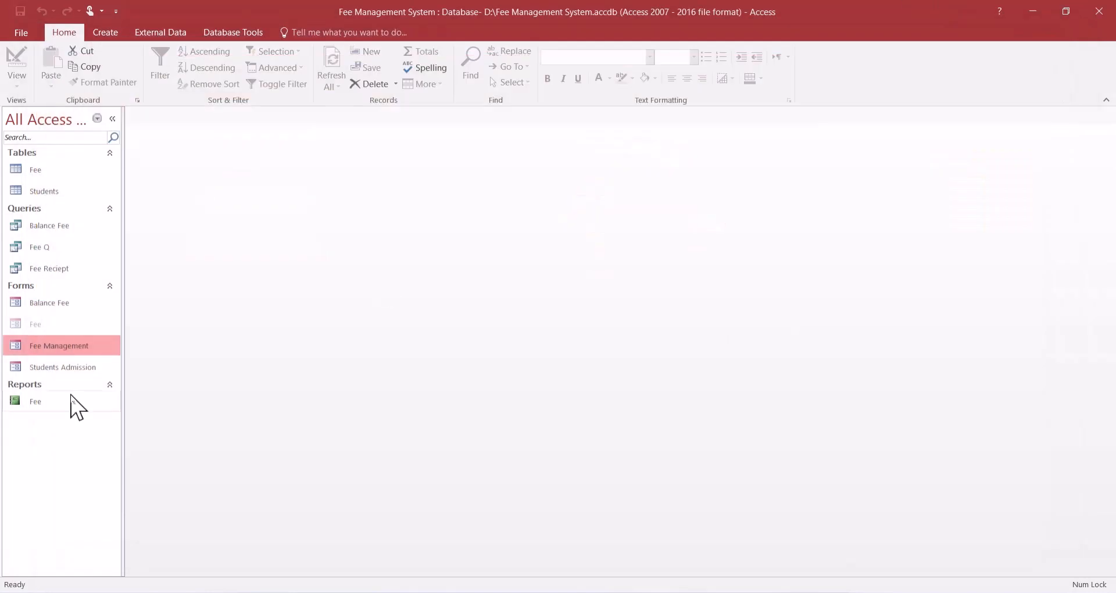
# - Reopen the Fee form in Design View and place a new command button at the navigation button row in the Detail section
pyautogui.rightClick(27, 324)
pyautogui.click(61, 372)
pyautogui.click(188, 431)
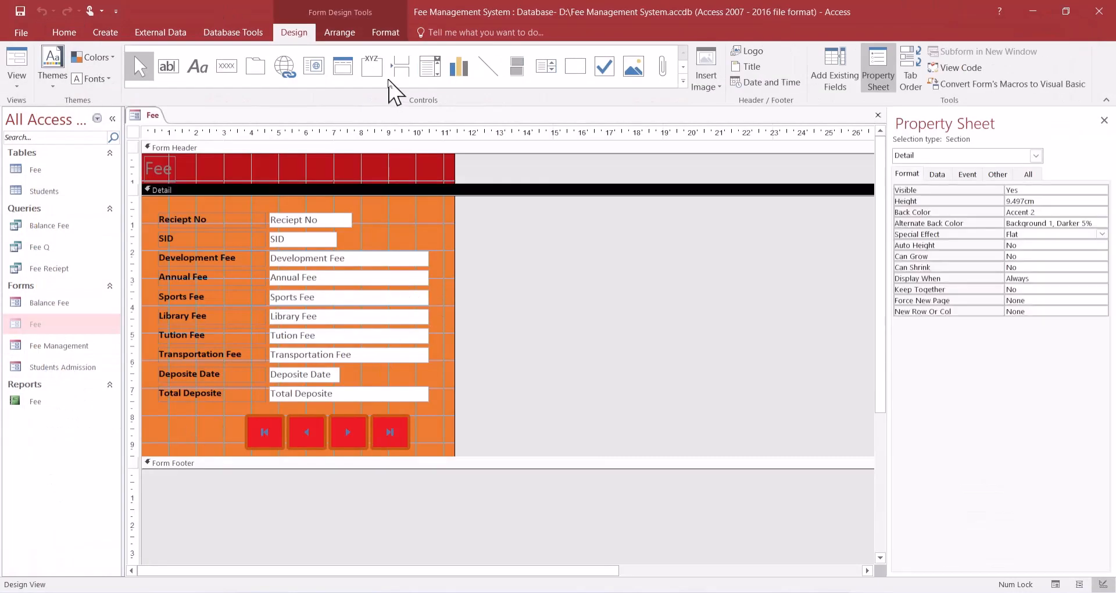
pyautogui.click(340, 33)
pyautogui.click(295, 33)
pyautogui.click(227, 65)
pyautogui.click(210, 427)
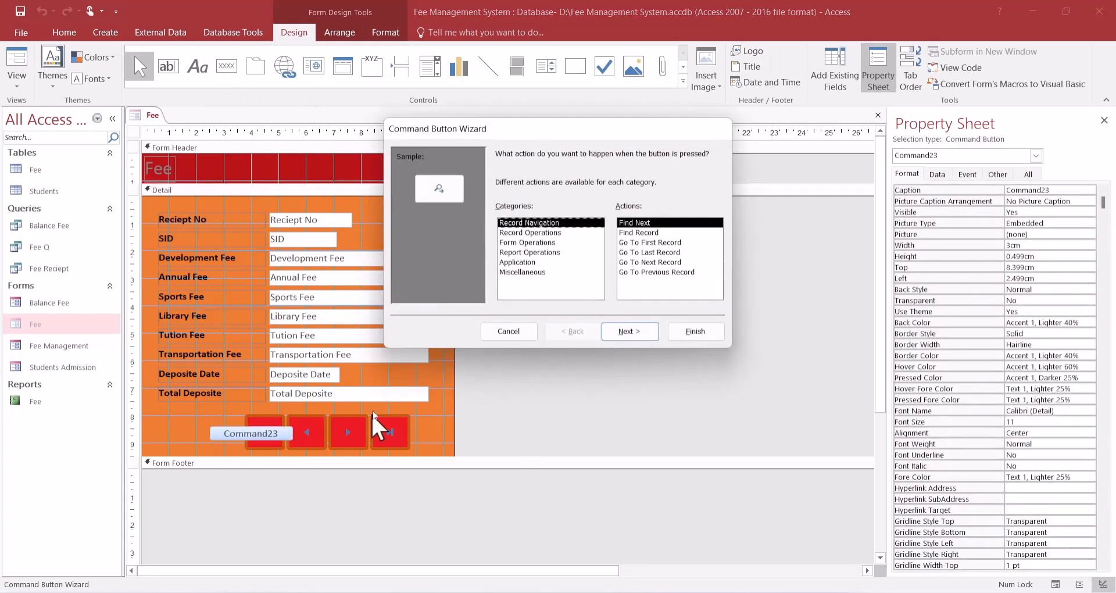
# - Configure the new button with the Record Operations action for adding a record and the text "New Reciept", and finish the wizard
pyautogui.click(530, 232)
pyautogui.click(629, 331)
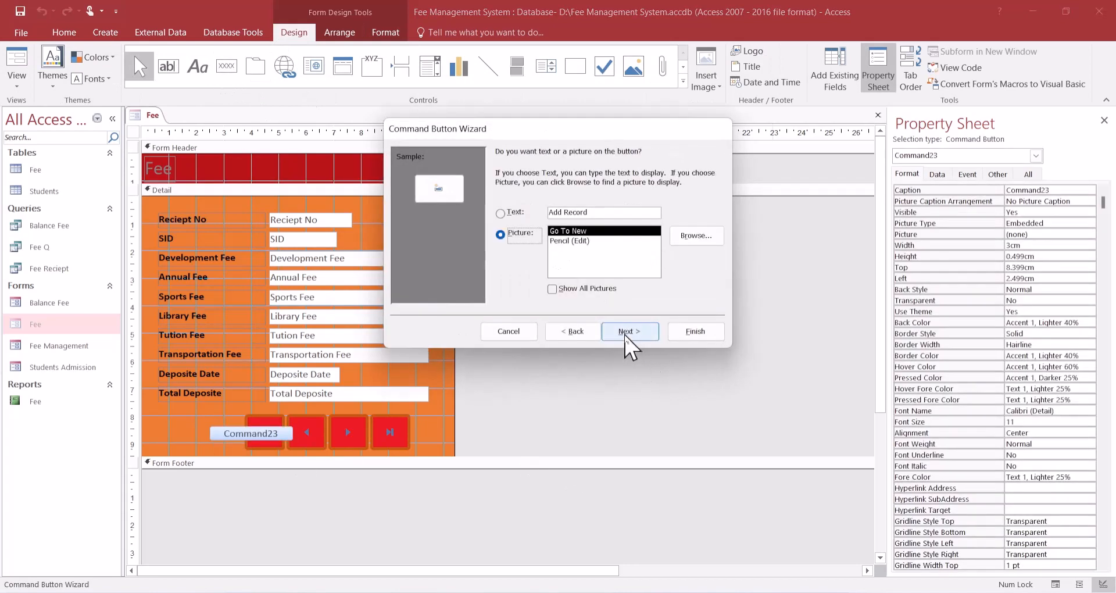
pyautogui.hotkey('alt', 't')
pyautogui.moveTo(588, 213); pyautogui.dragTo(564, 209)
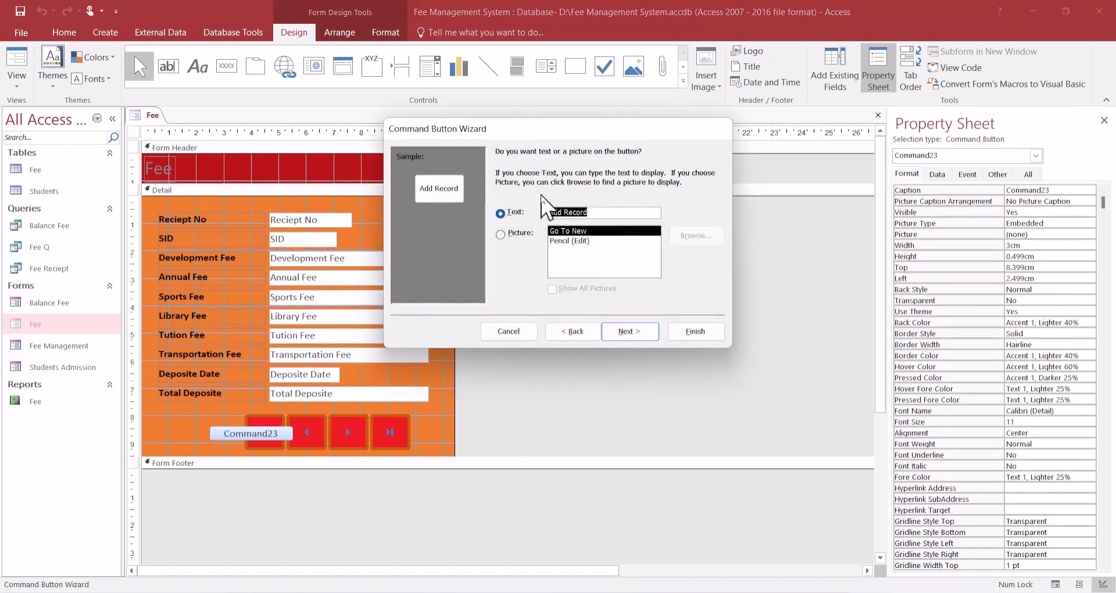
pyautogui.write('New Reciept')
pyautogui.click(643, 334)
pyautogui.click(692, 329)
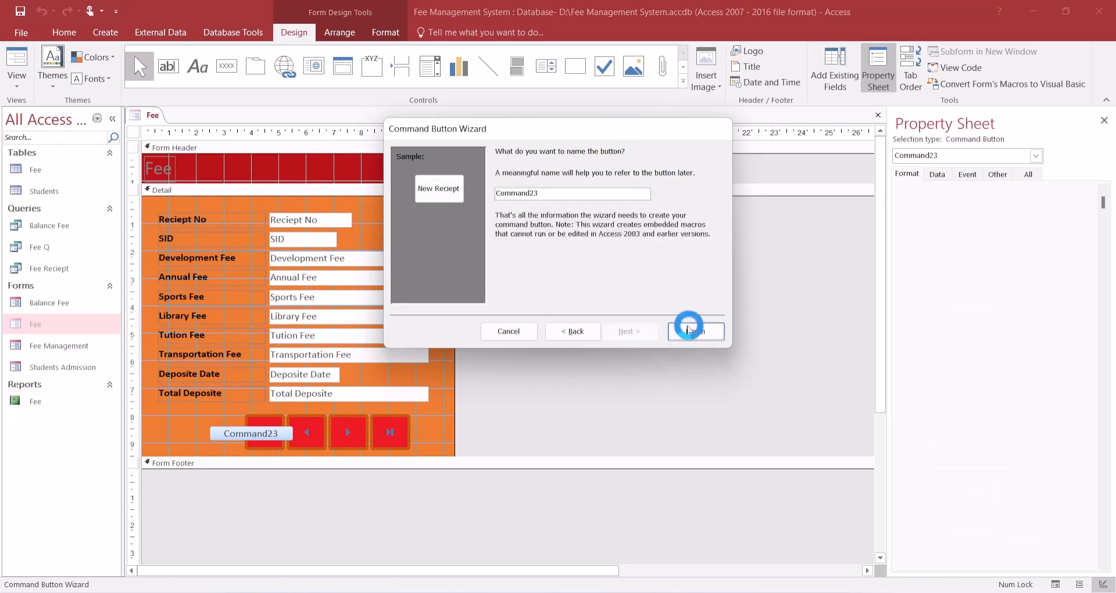
# - Line up the New Reciept button, styled like the navigation buttons, with their row at about 7.8 cm from the Detail section's top
pyautogui.moveTo(210, 425); pyautogui.dragTo(250, 411)
pyautogui.click(266, 440)
pyautogui.click(277, 441)
pyautogui.moveTo(240, 397); pyautogui.dragTo(187, 409)
pyautogui.moveTo(490, 378); pyautogui.dragTo(462, 379)
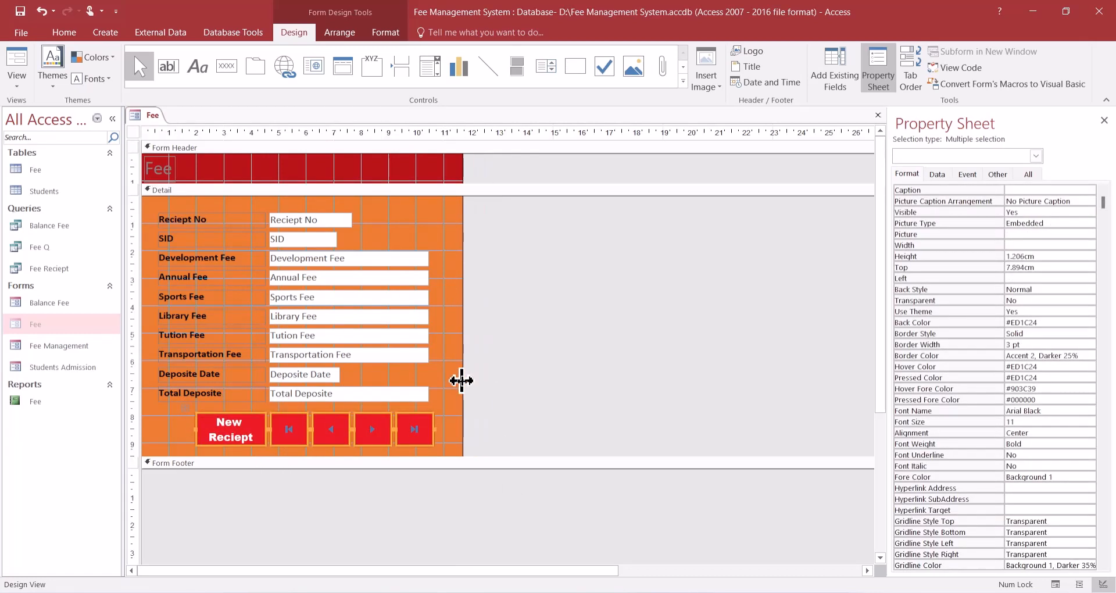
pyautogui.moveTo(182, 407)
pyautogui.mouseDown()
pyautogui.moveTo(164, 407)
pyautogui.moveTo(180, 404)
pyautogui.mouseUp()
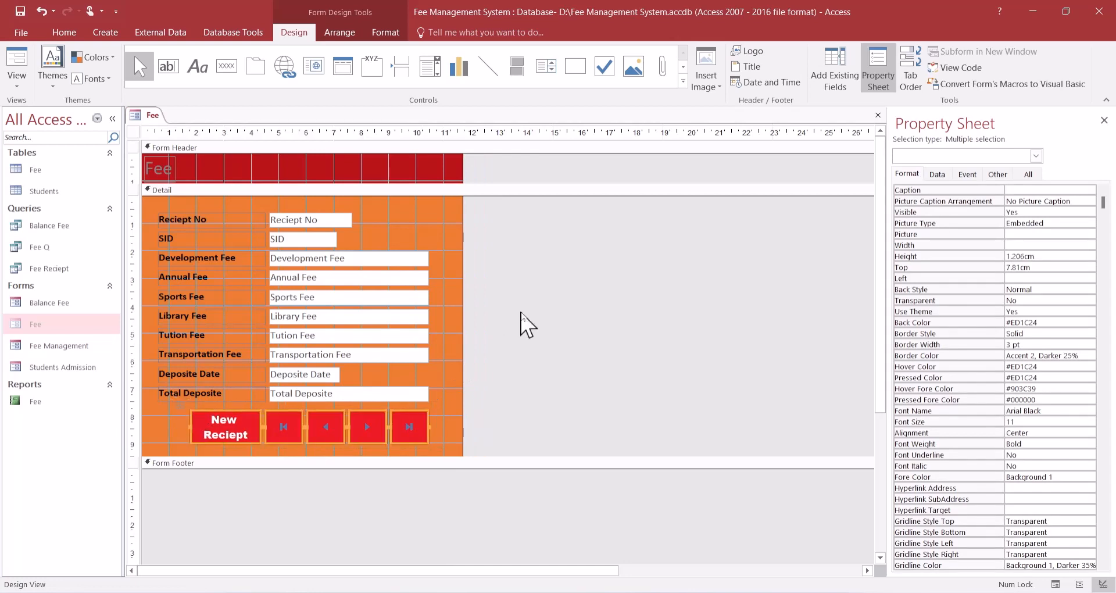
pyautogui.click(579, 345)
# - Format the Fee title label in the form header as white, bold Arial Rounded MT Bold text
pyautogui.click(183, 174)
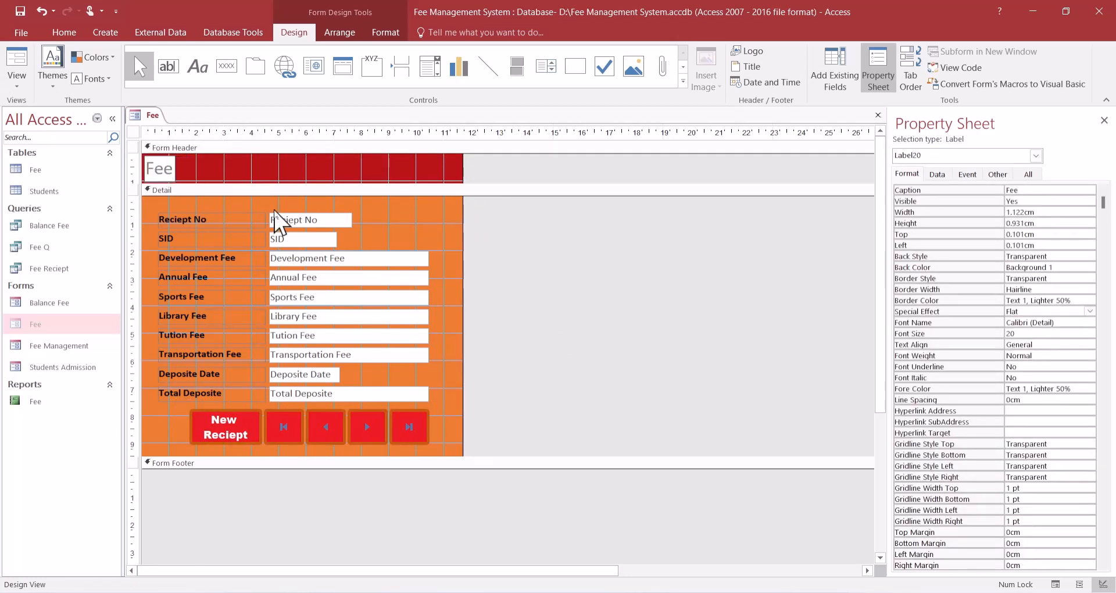
pyautogui.click(334, 32)
pyautogui.click(384, 32)
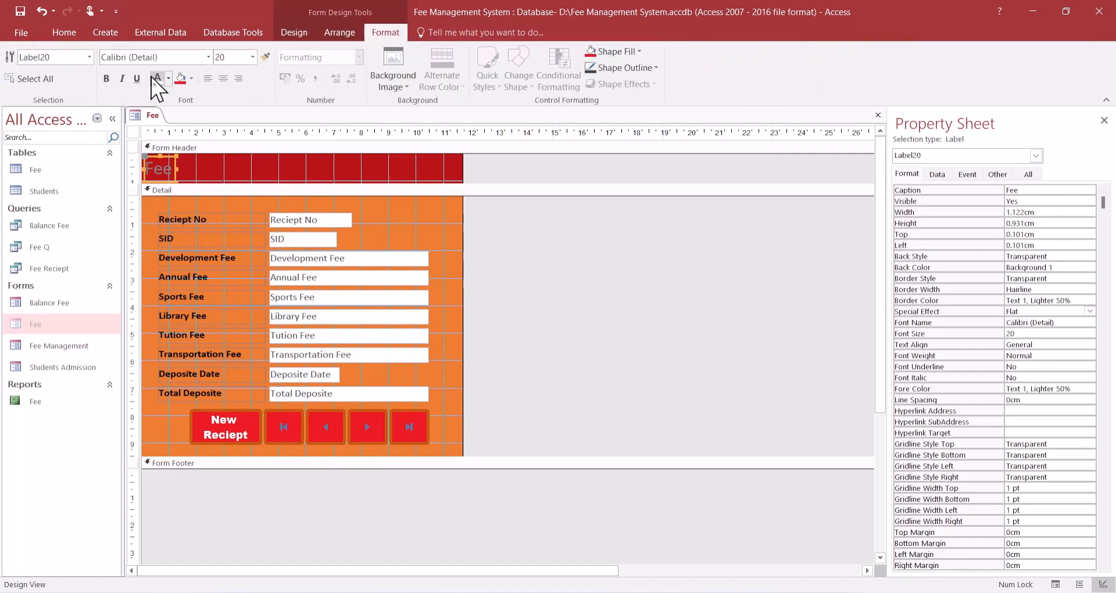
pyautogui.click(157, 78)
pyautogui.click(106, 79)
pyautogui.click(208, 57)
pyautogui.click(218, 193)
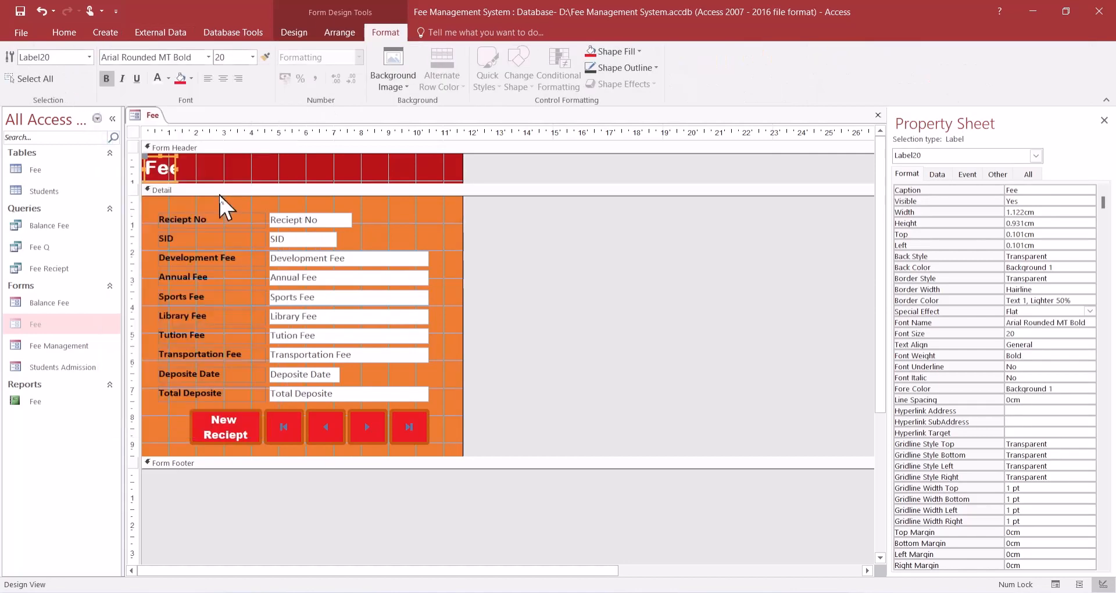
# - Fit the Fee title label to its text and center it in the header, about 5.1 cm from the form's left edge
pyautogui.doubleClick(175, 167)
pyautogui.moveTo(145, 157); pyautogui.dragTo(282, 157)
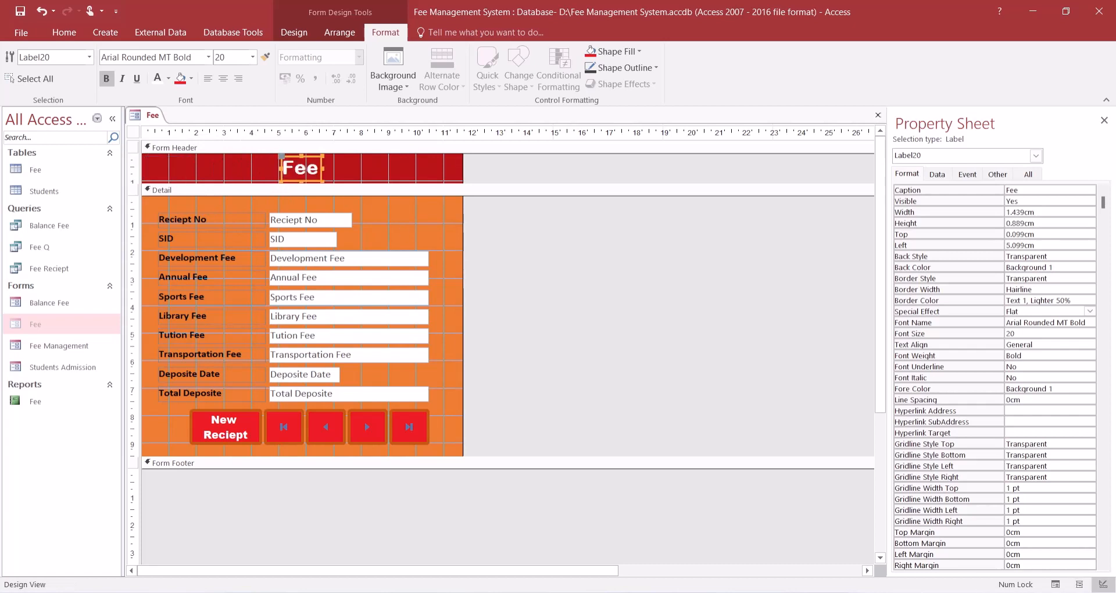
# - Close the Fee form and open the Fee Management form to review the updated subform
pyautogui.click(879, 115)
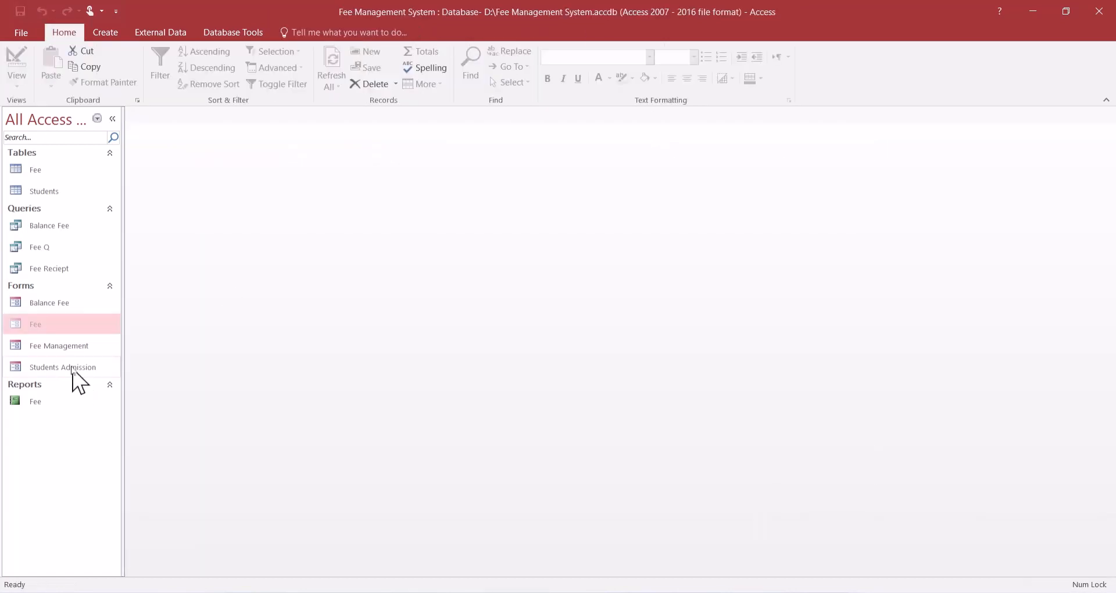
pyautogui.doubleClick(35, 345)
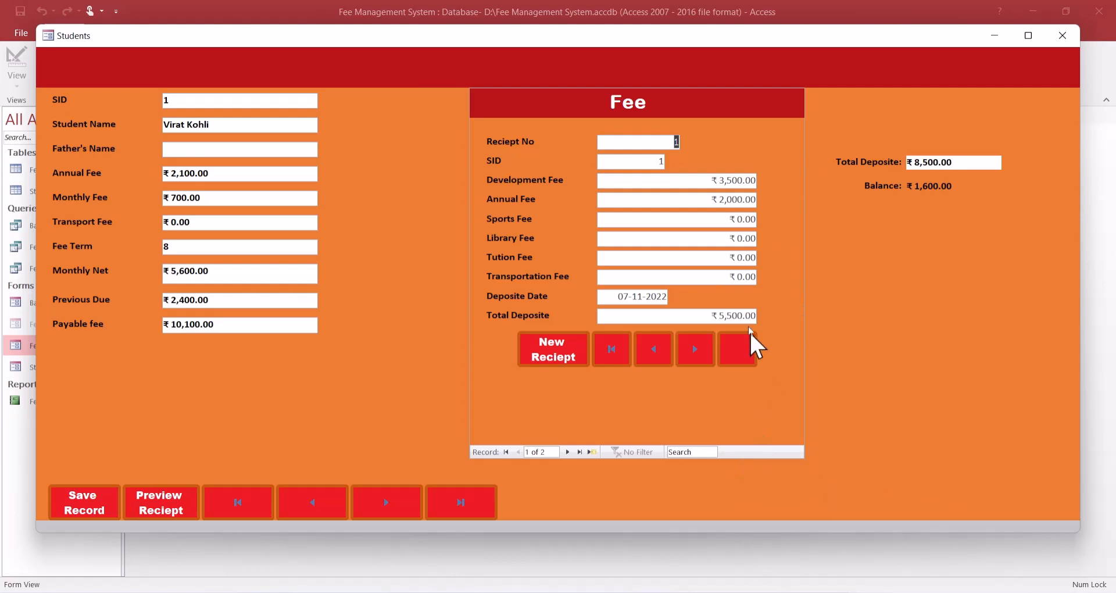
# - Close Fee Management, open the Fee form in Design View and set its Navigation Buttons property to No
pyautogui.rightClick(868, 334)
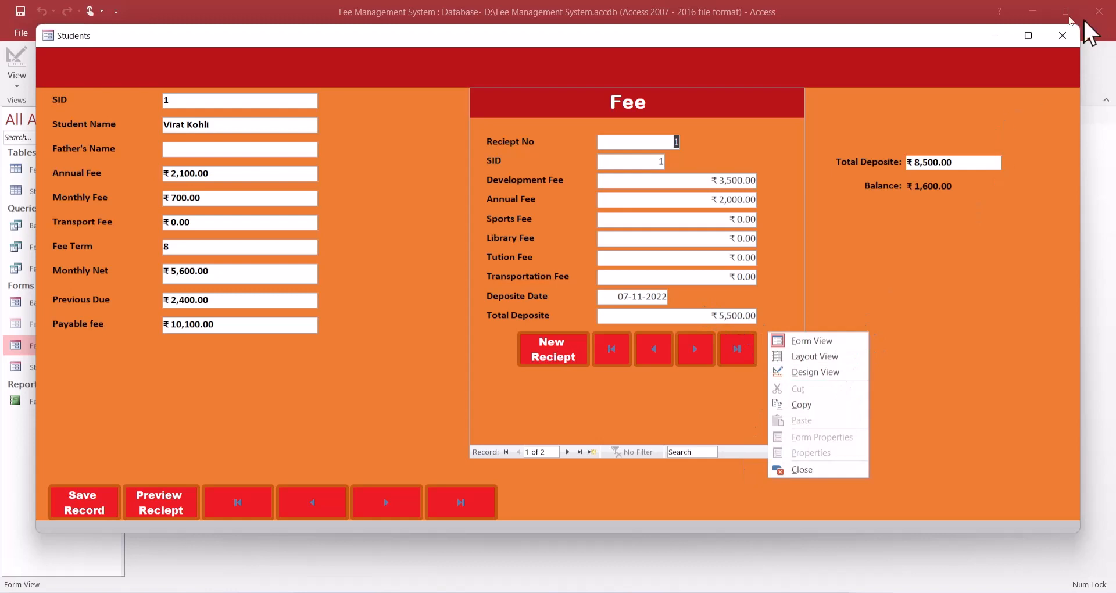
pyautogui.click(1063, 35)
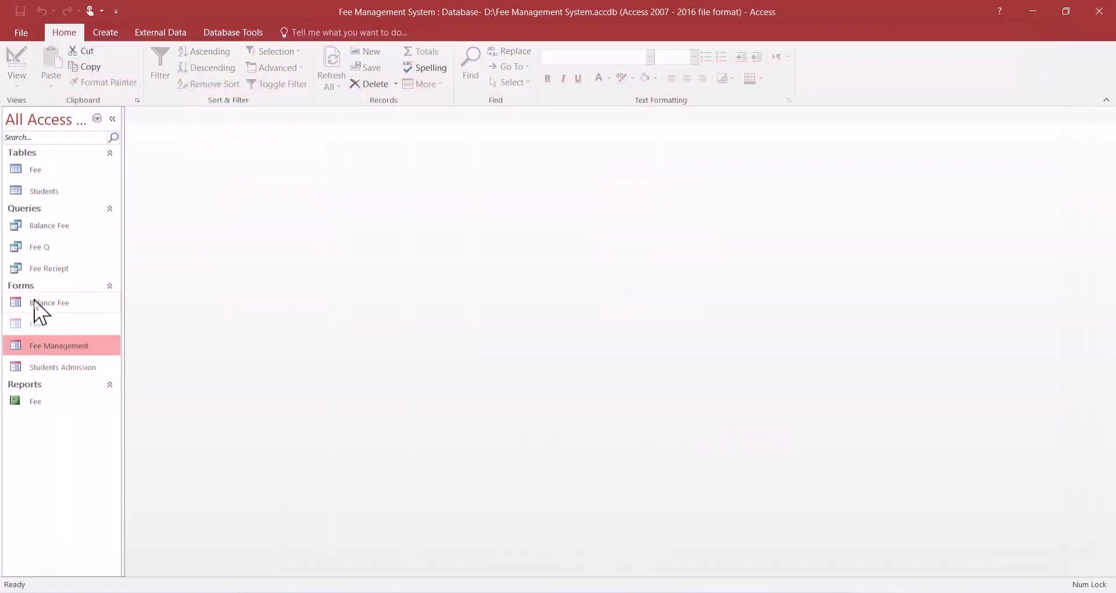
pyautogui.click(33, 330)
pyautogui.rightClick(32, 329)
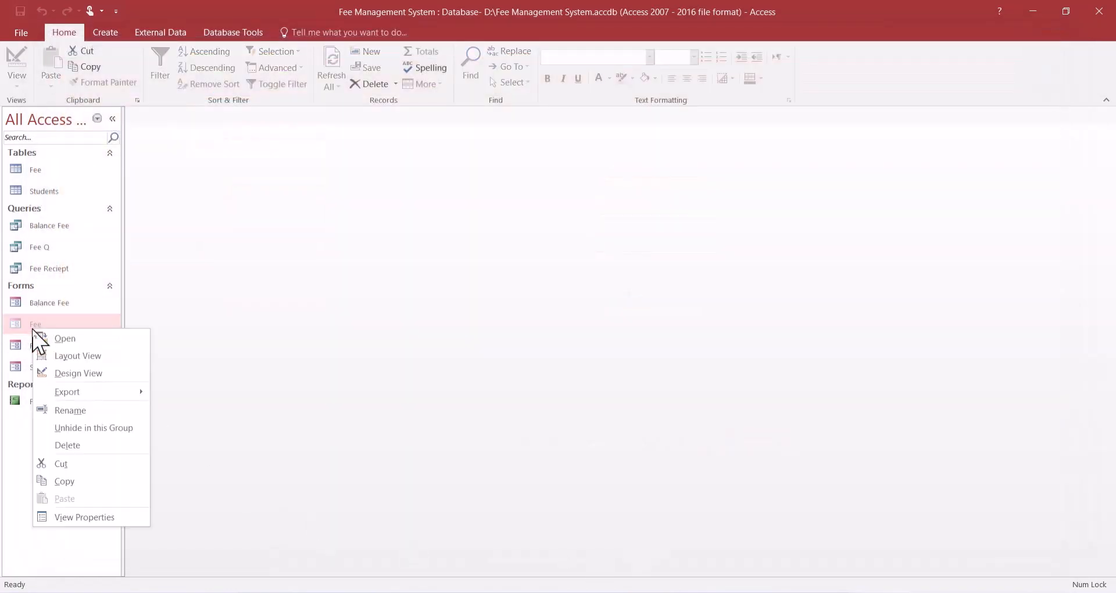
pyautogui.click(64, 372)
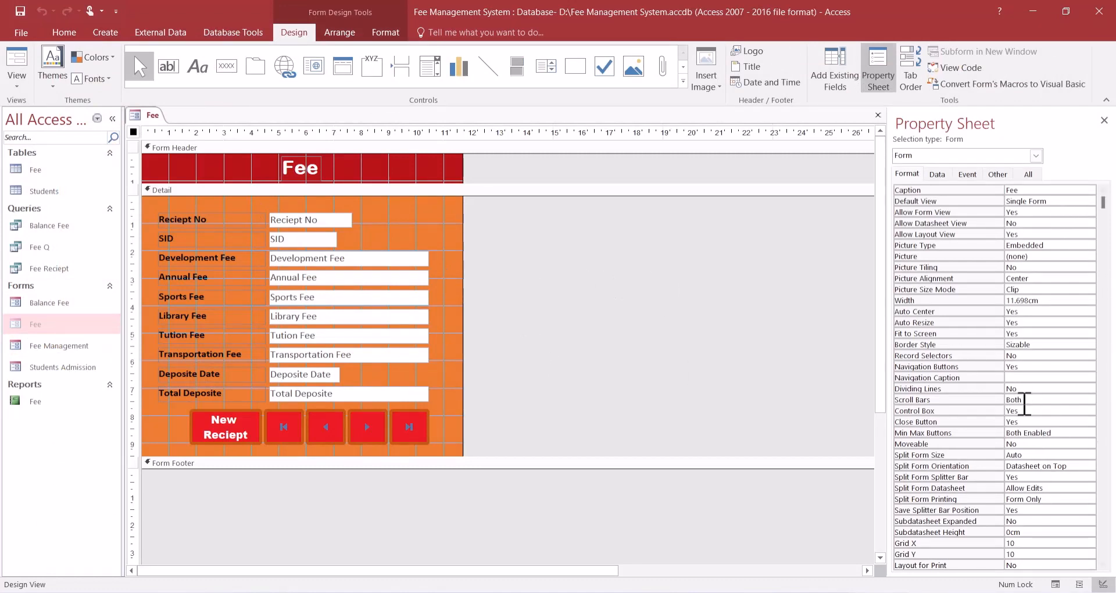
pyautogui.click(960, 367)
pyautogui.click(1090, 366)
pyautogui.click(1041, 389)
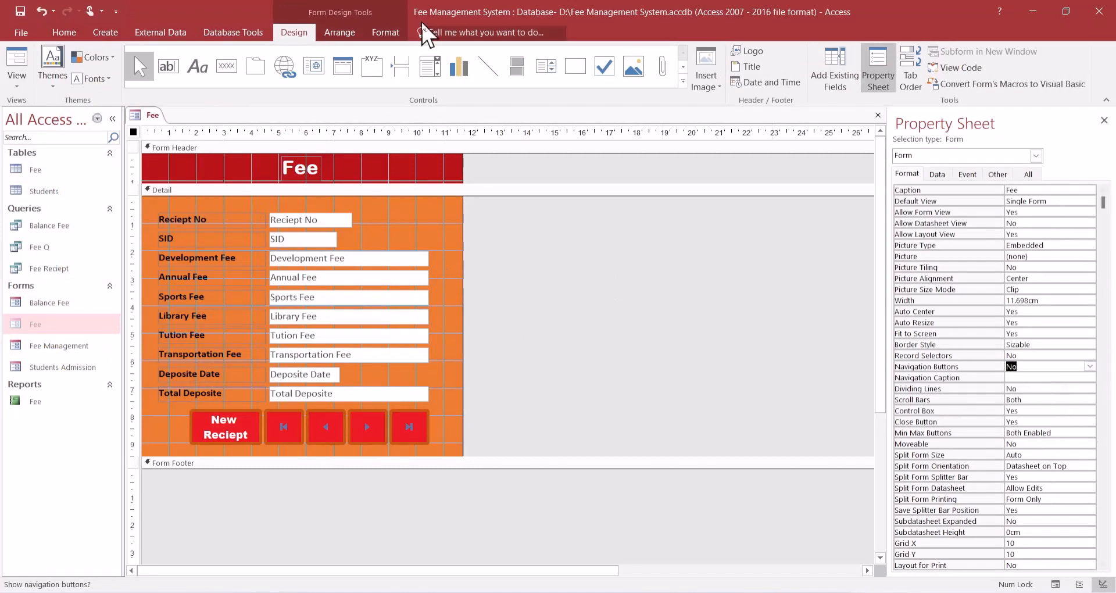
# - Close the Fee form and open Fee Management to check the subform, viewing its window maximized and restored
pyautogui.click(879, 115)
pyautogui.click(515, 346)
pyautogui.doubleClick(32, 349)
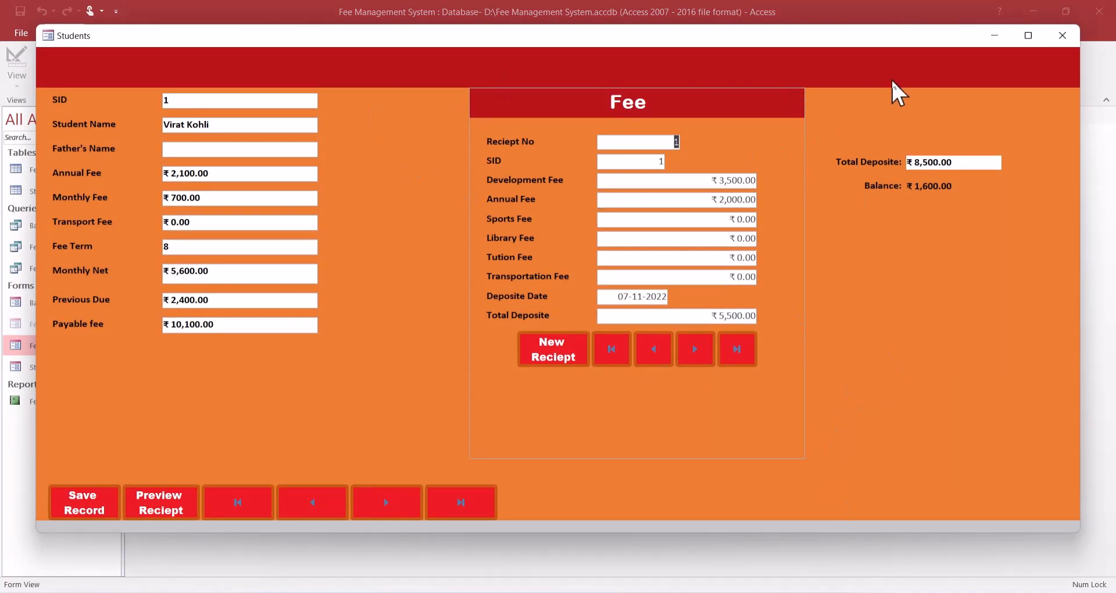
pyautogui.click(1027, 36)
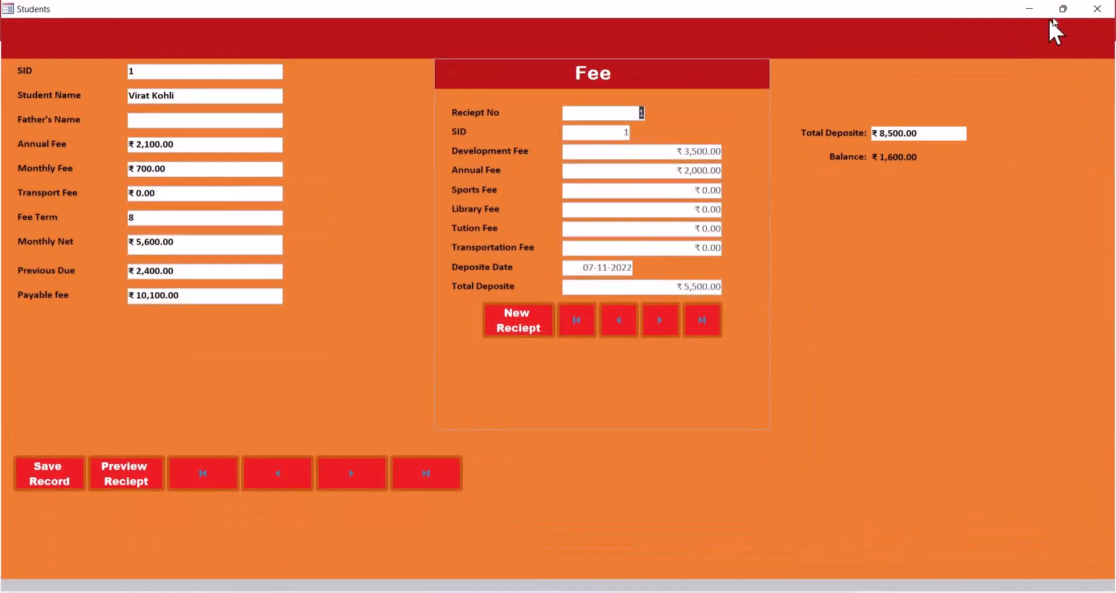
pyautogui.click(1060, 9)
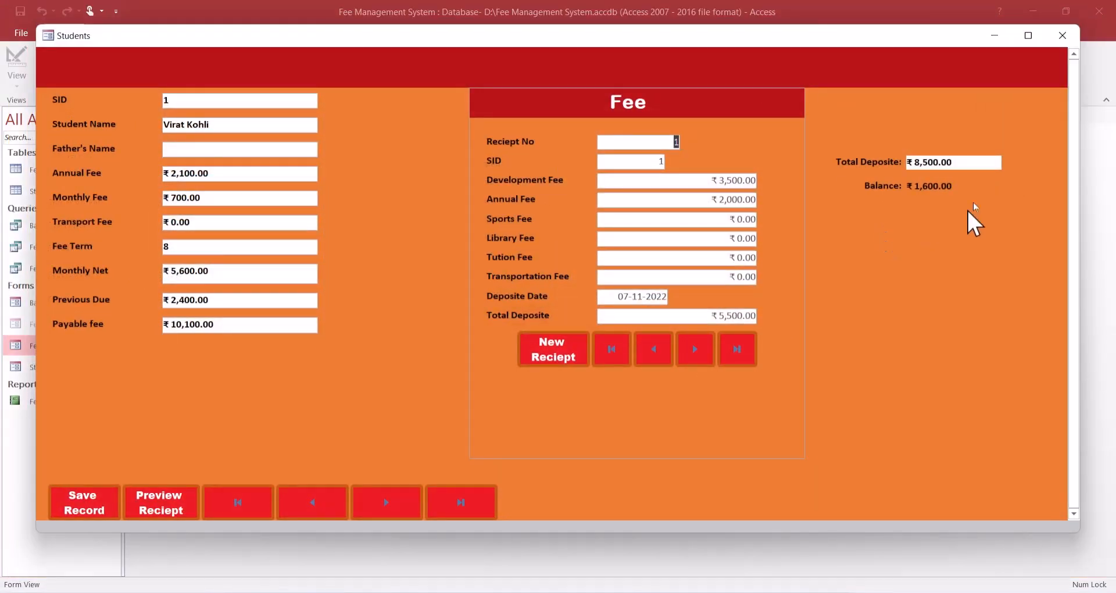
# - Add an embedded macro with the MaximizeWindow action to the On Load event of the Fee Management form
pyautogui.rightClick(1019, 81)
pyautogui.click(977, 121)
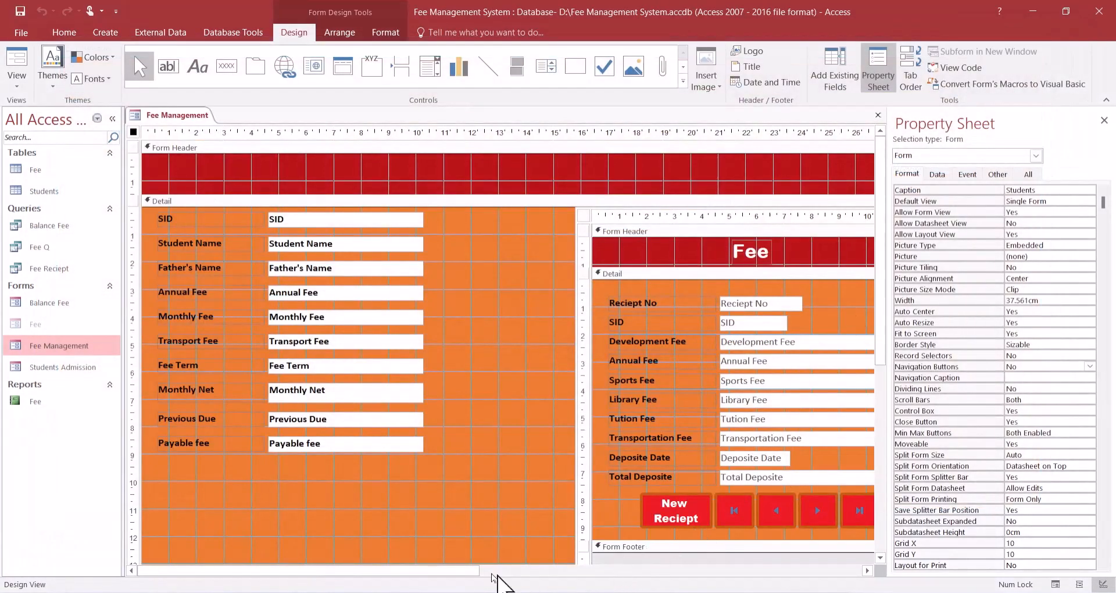
pyautogui.moveTo(448, 573); pyautogui.dragTo(452, 572)
pyautogui.moveTo(517, 572); pyautogui.dragTo(583, 573)
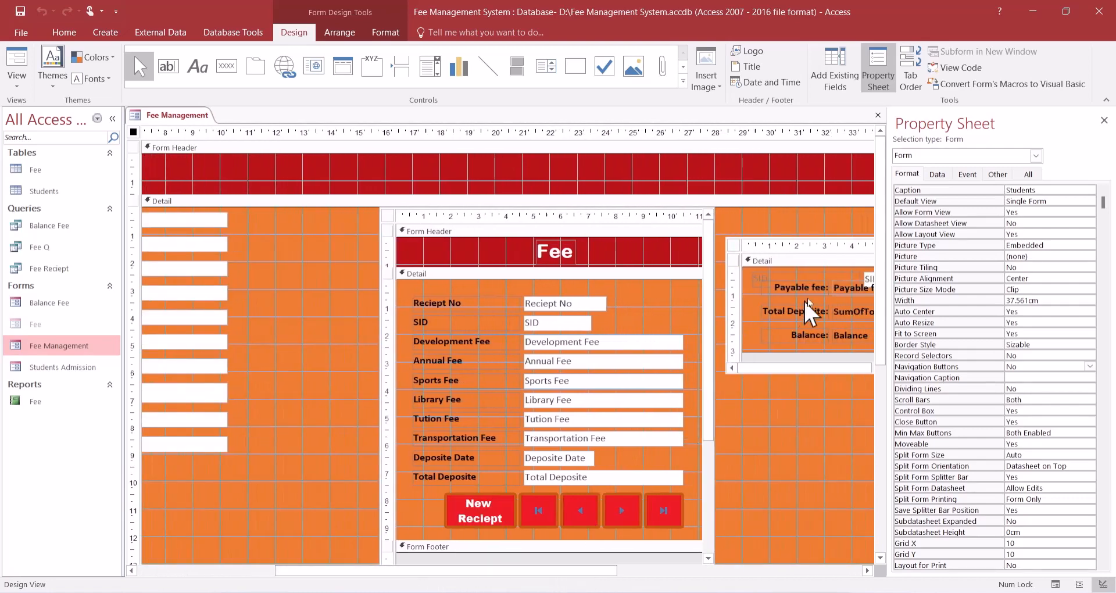
pyautogui.click(967, 174)
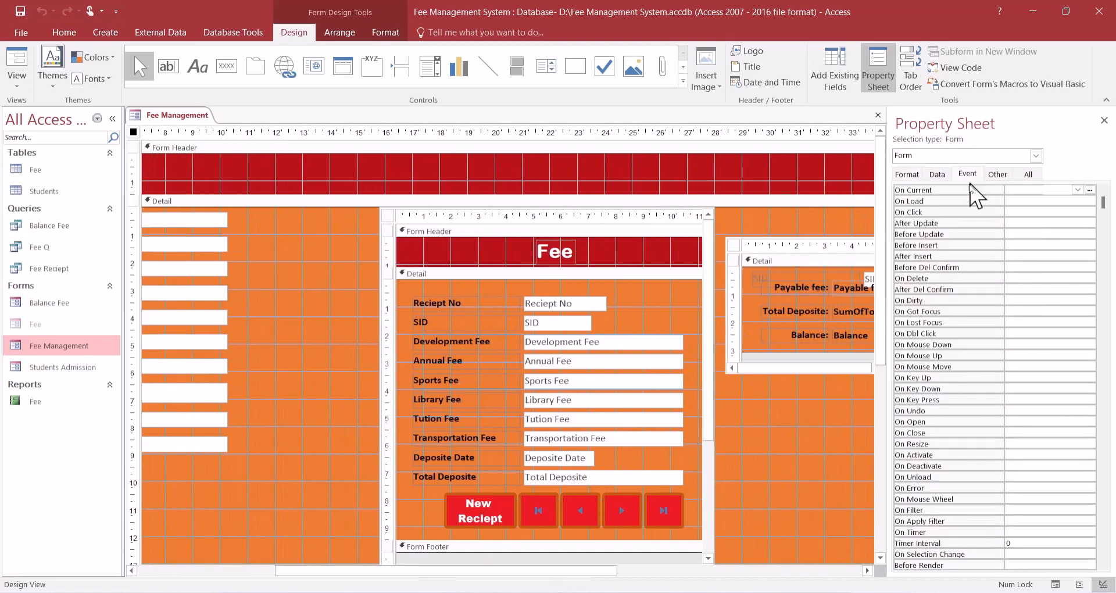
pyautogui.click(938, 201)
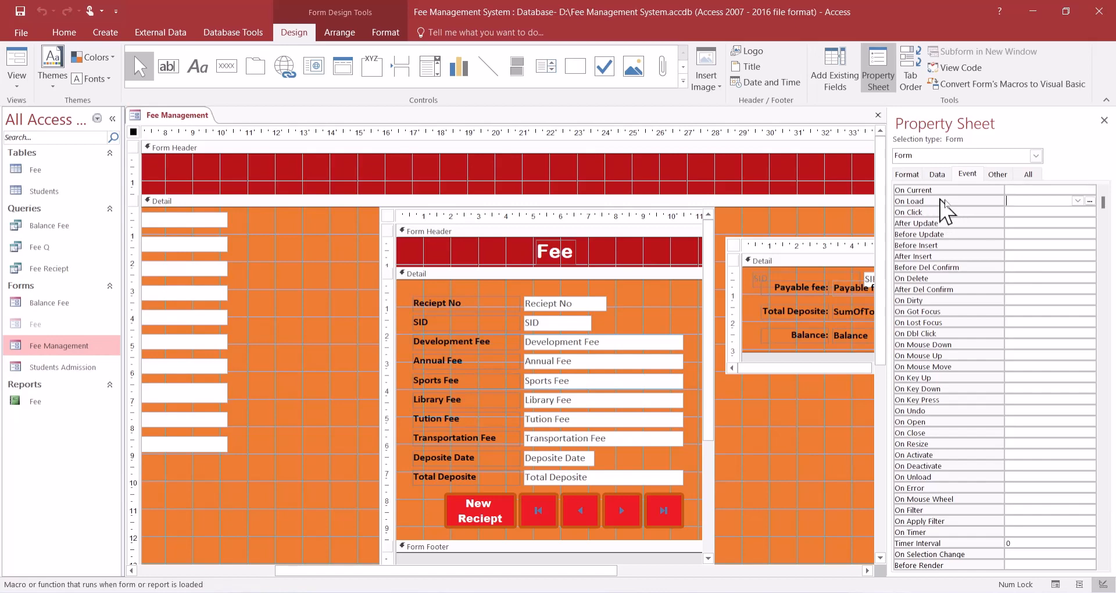
pyautogui.click(1090, 200)
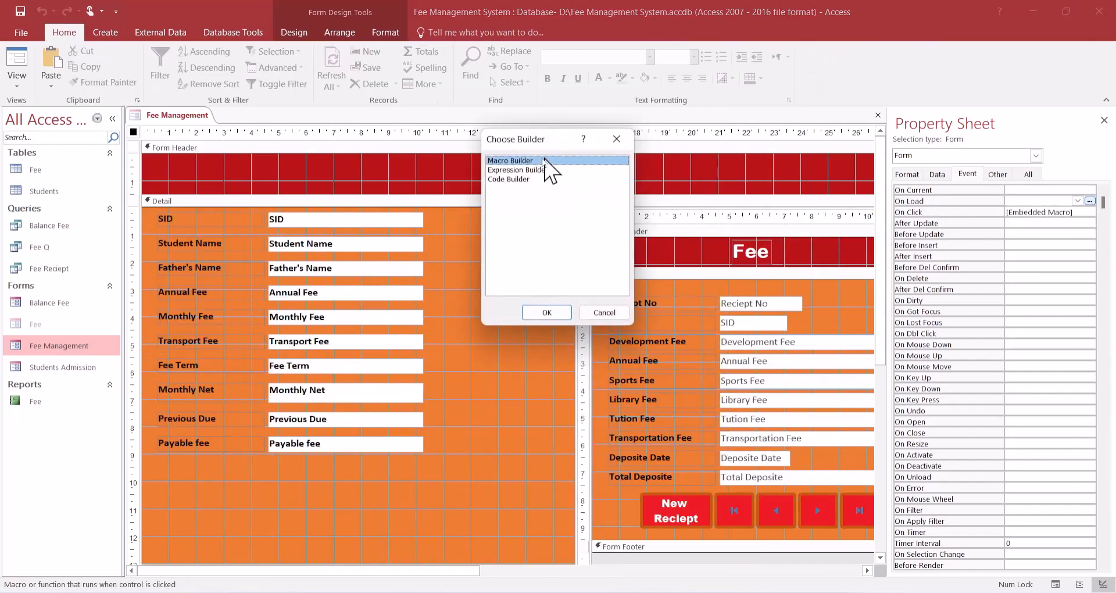
pyautogui.click(557, 313)
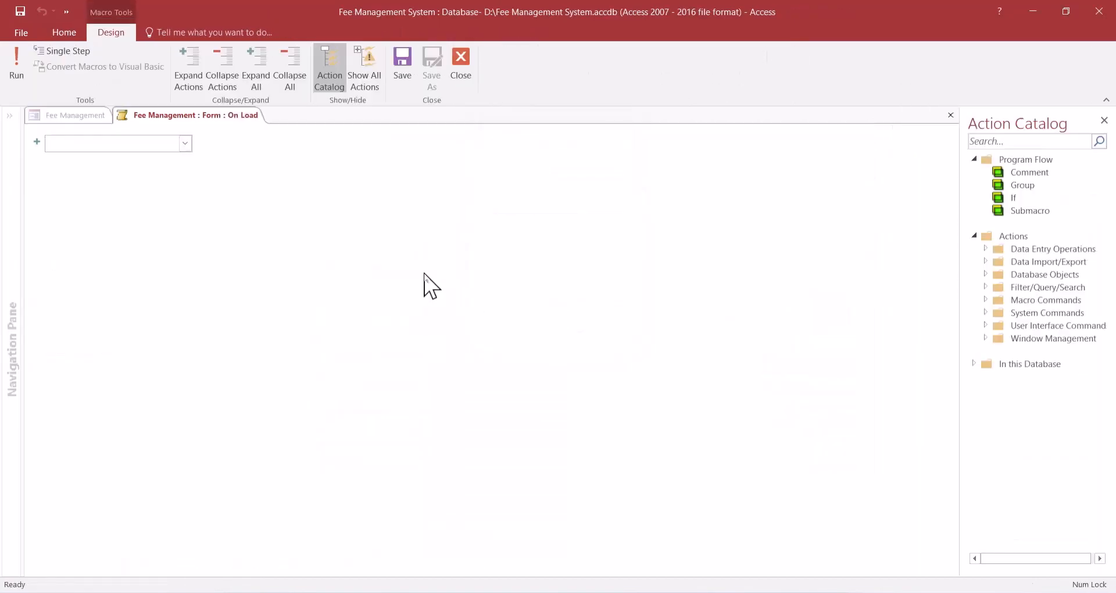
pyautogui.write('MaximizeWindow')
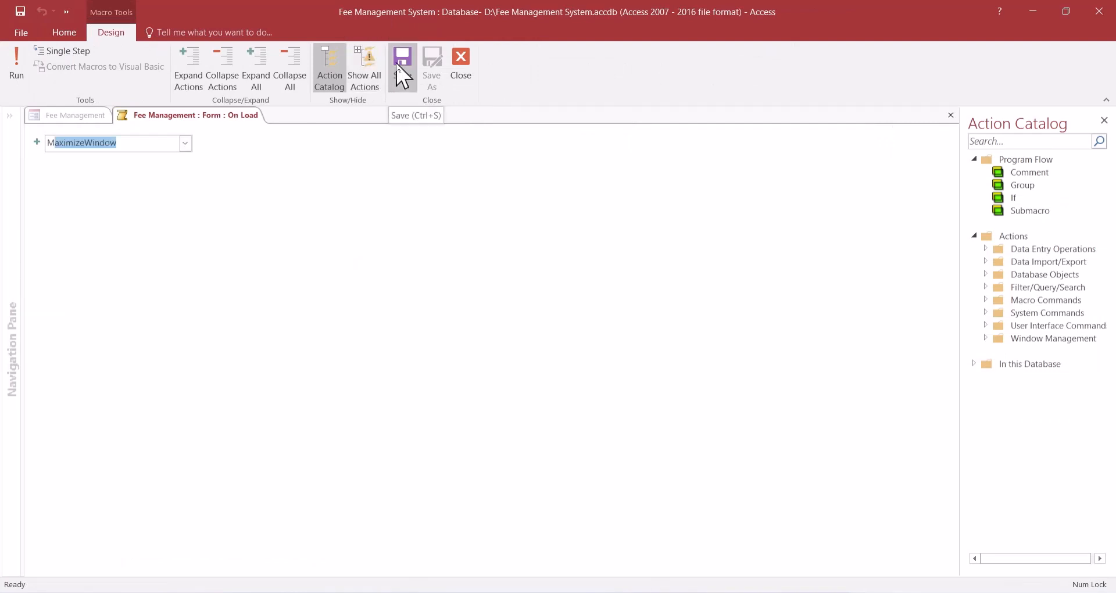
pyautogui.click(396, 64)
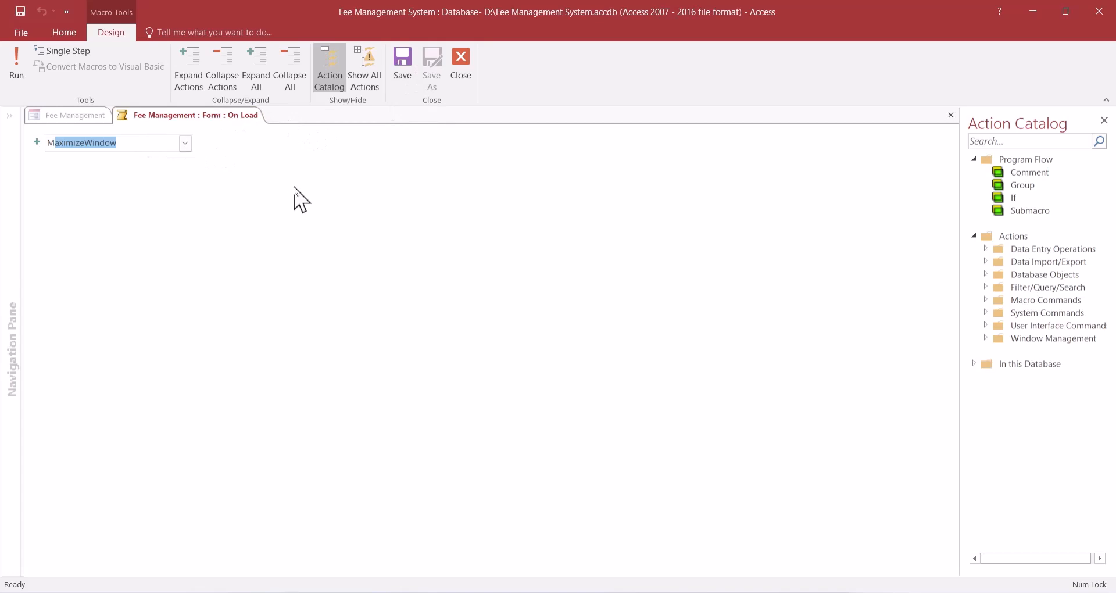
pyautogui.press('Return')
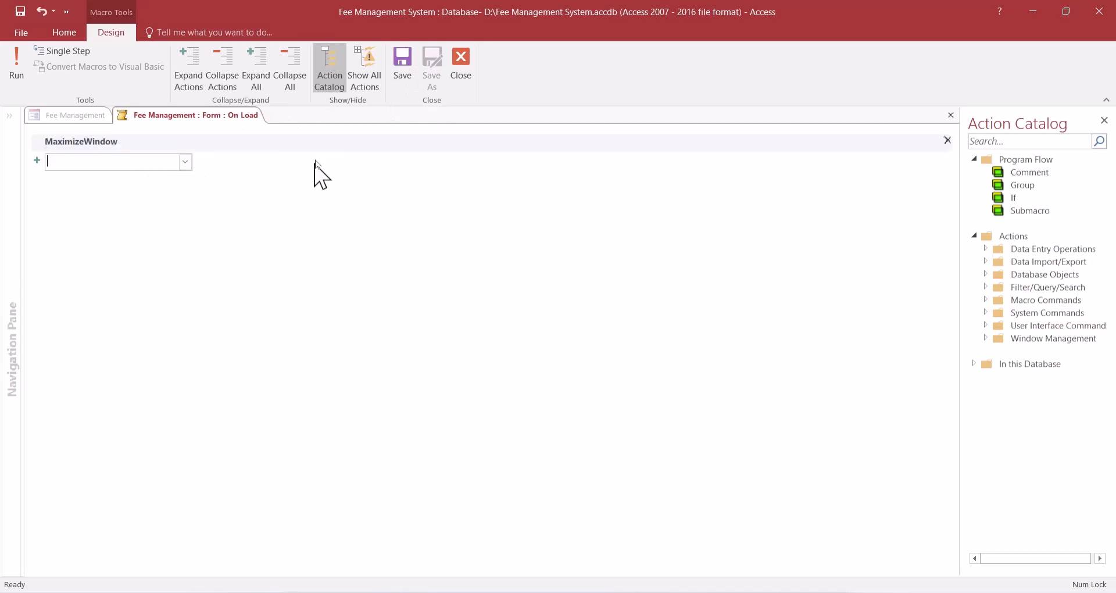
pyautogui.click(461, 69)
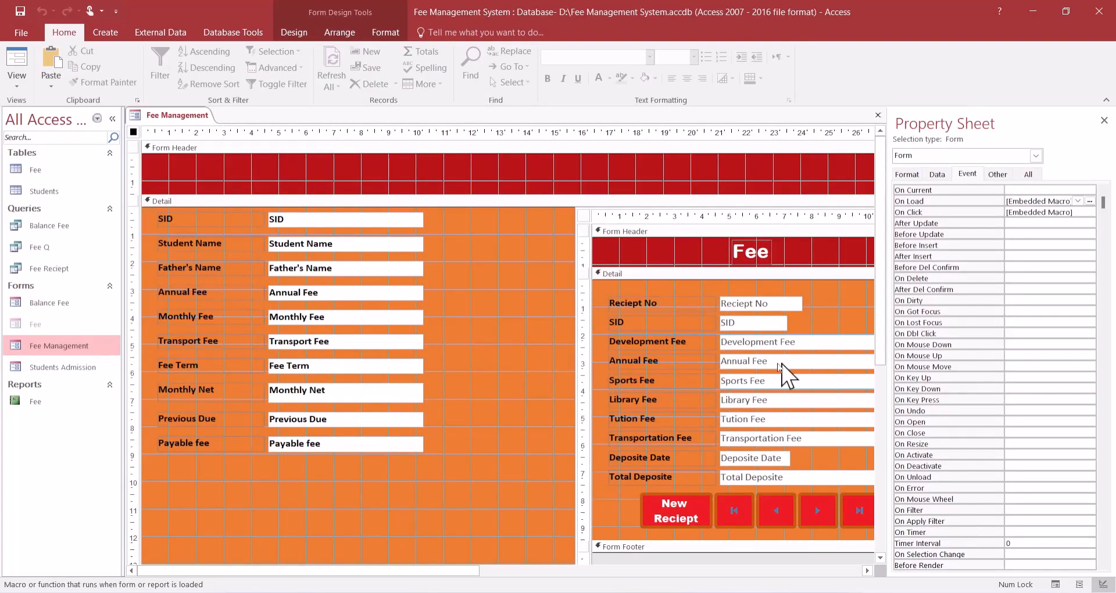
# - Check how the Fee Management form loads in Form View, and return it to Design View
pyautogui.click(1056, 584)
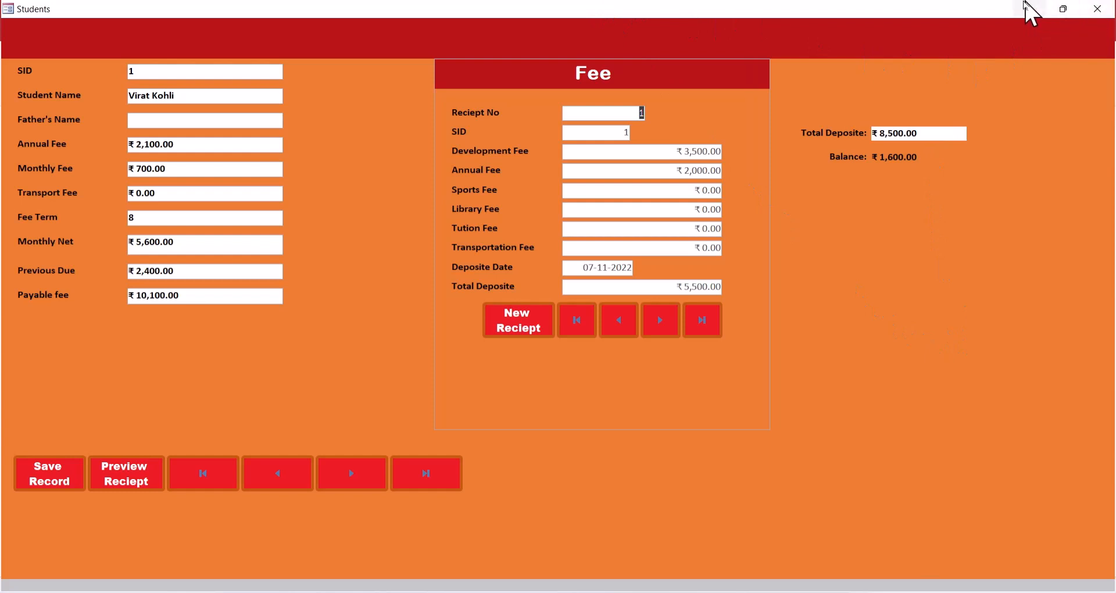
pyautogui.moveTo(1067, 10)
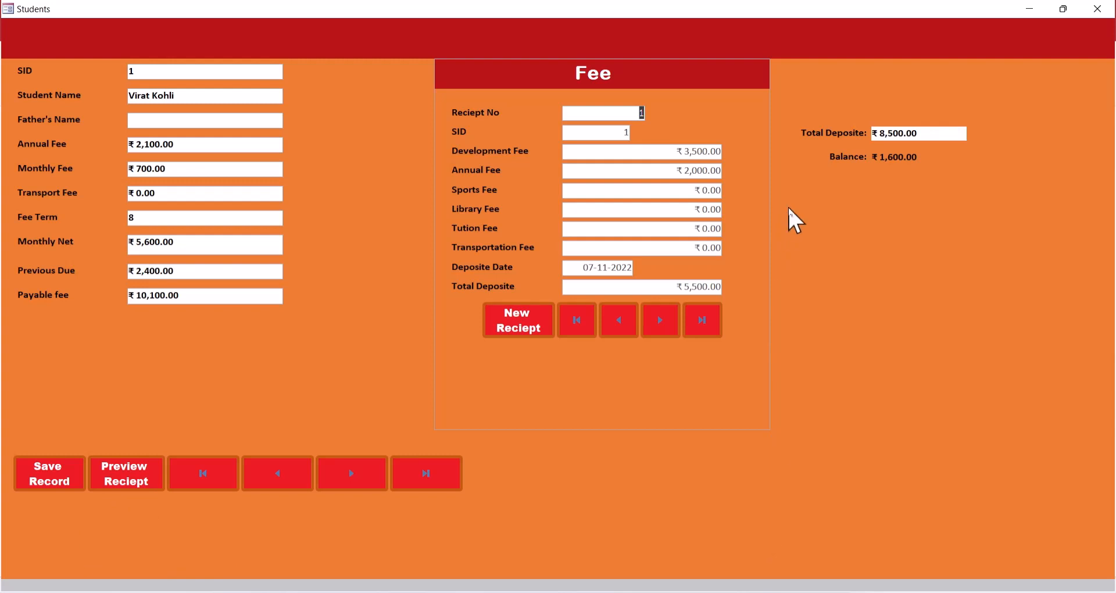
pyautogui.rightClick(878, 262)
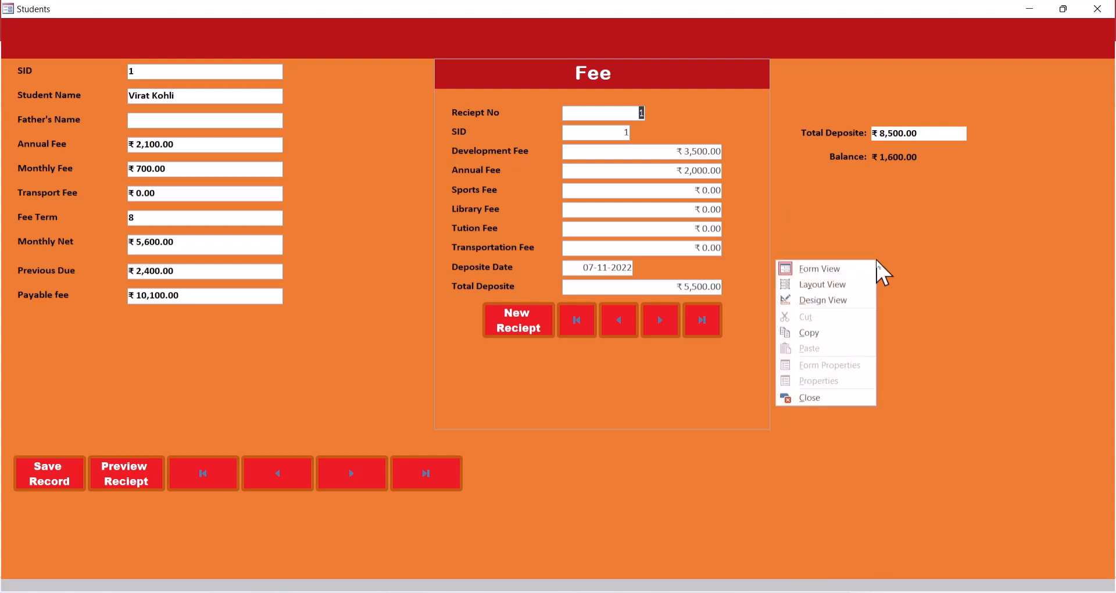
pyautogui.click(848, 300)
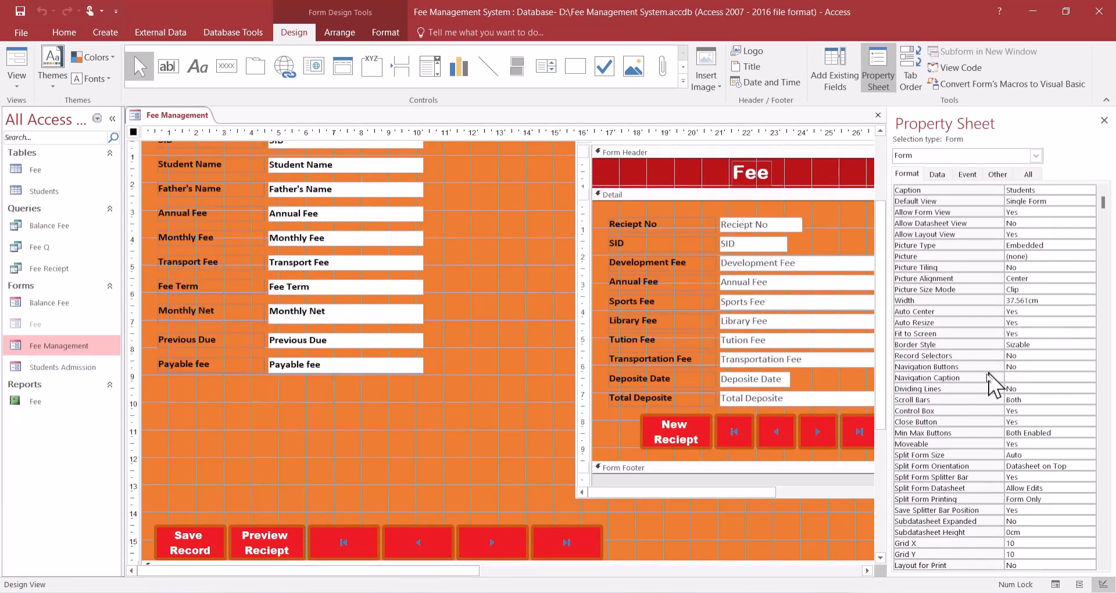
# - Set the Fee Management form's Border Style to None and its Control Box to No
pyautogui.click(924, 346)
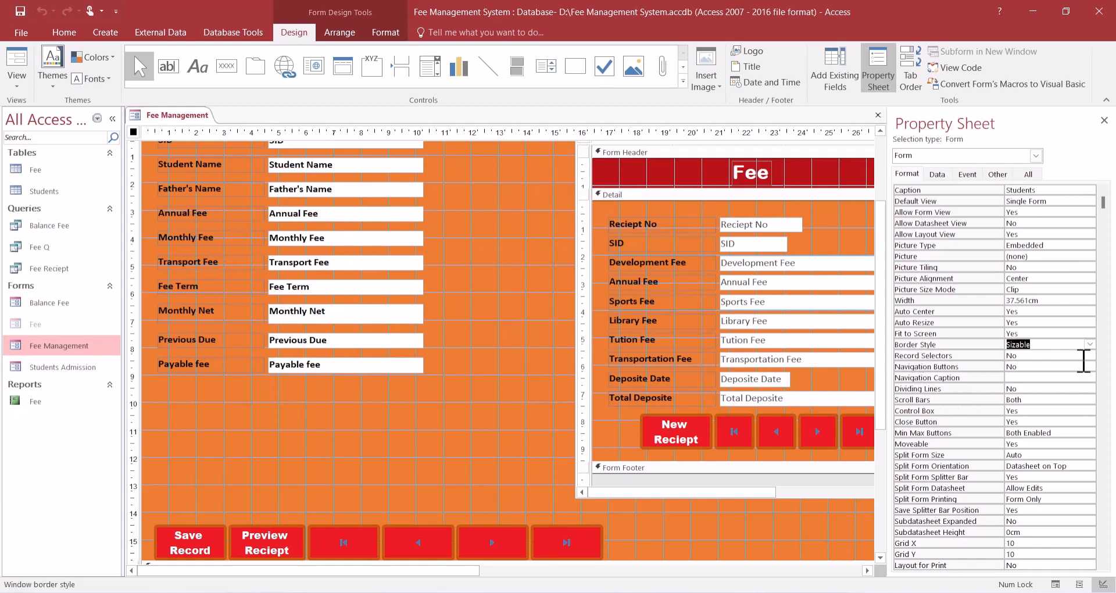
pyautogui.click(1089, 344)
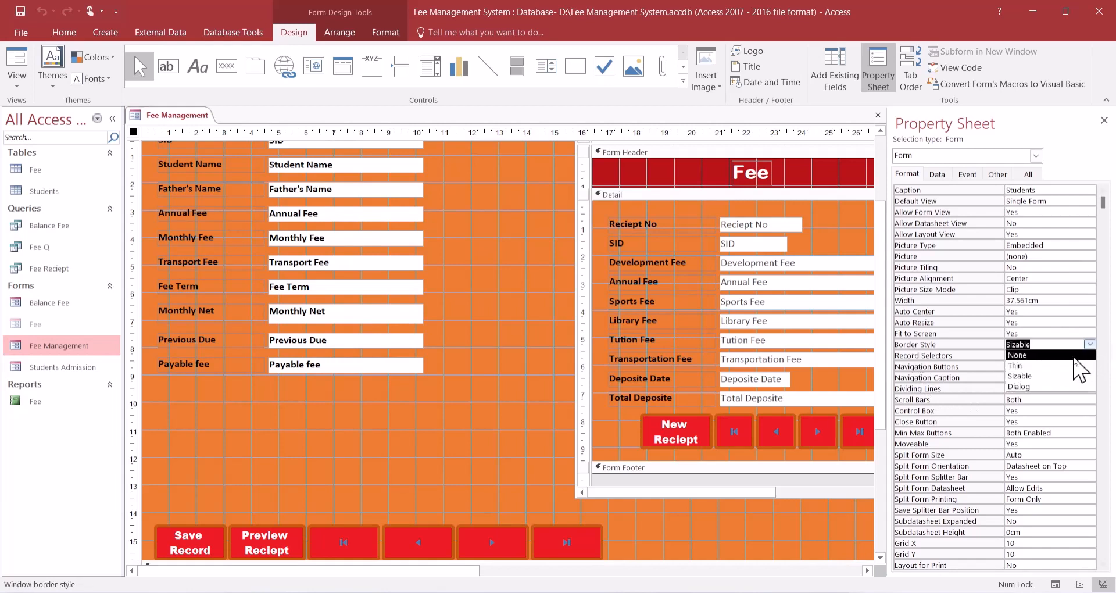
pyautogui.click(1074, 356)
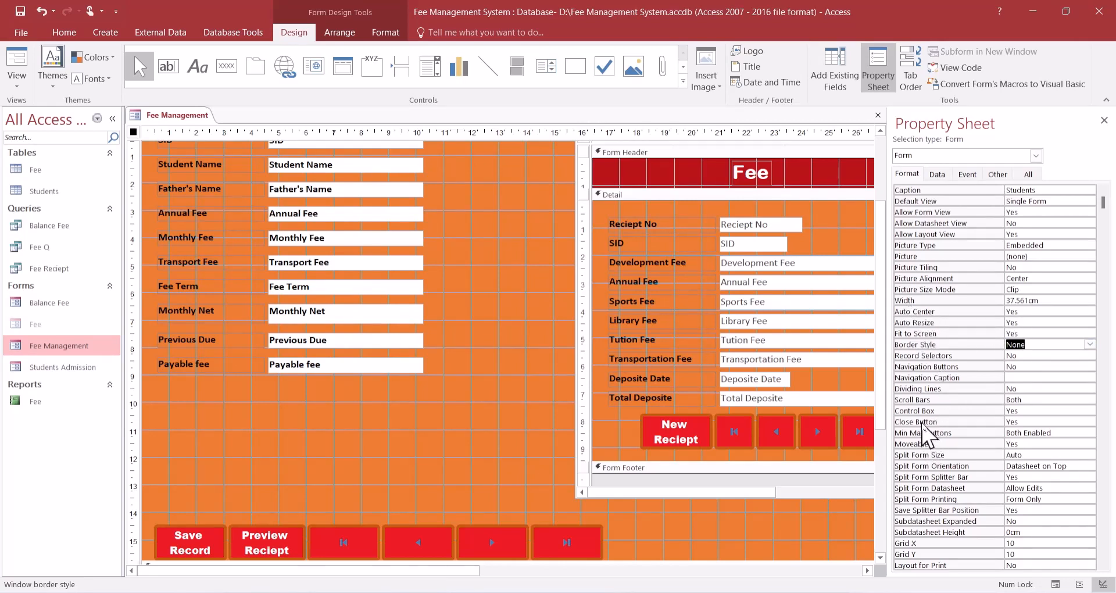
pyautogui.click(929, 411)
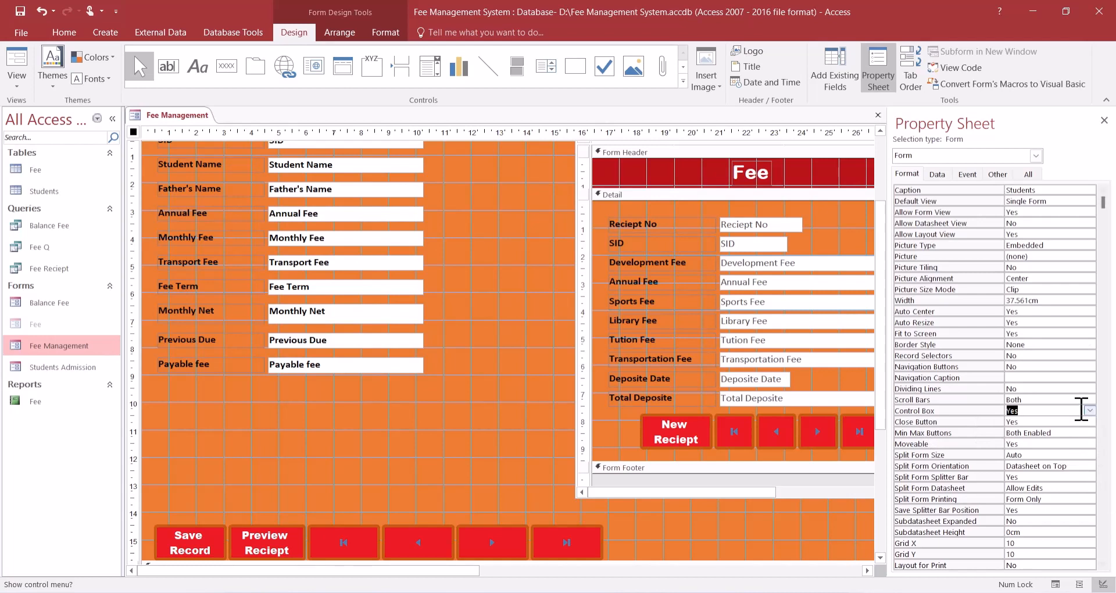
pyautogui.click(1090, 410)
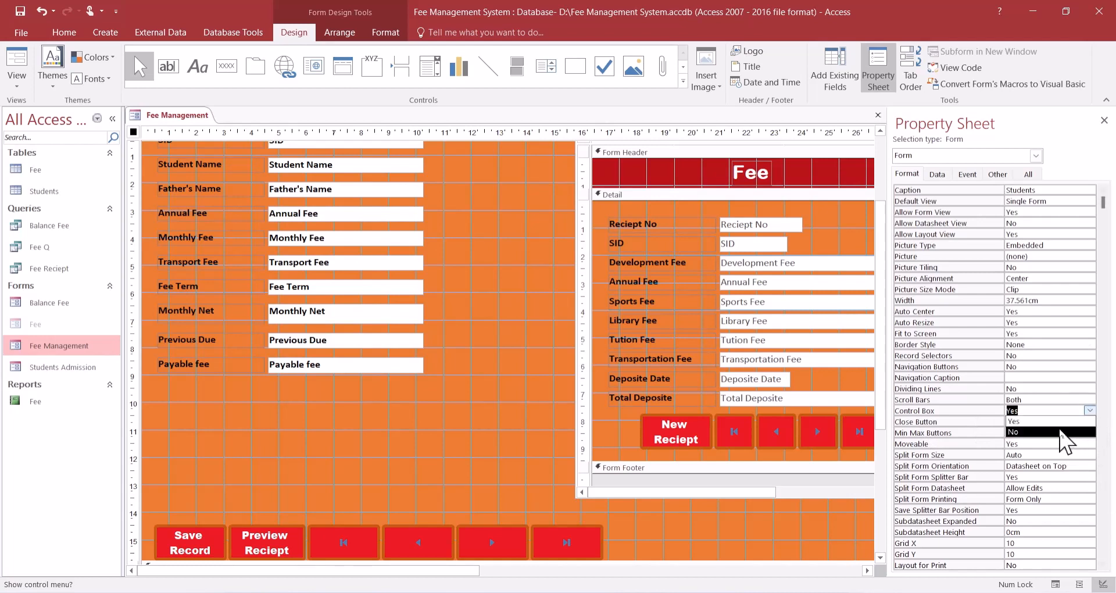
pyautogui.click(1060, 432)
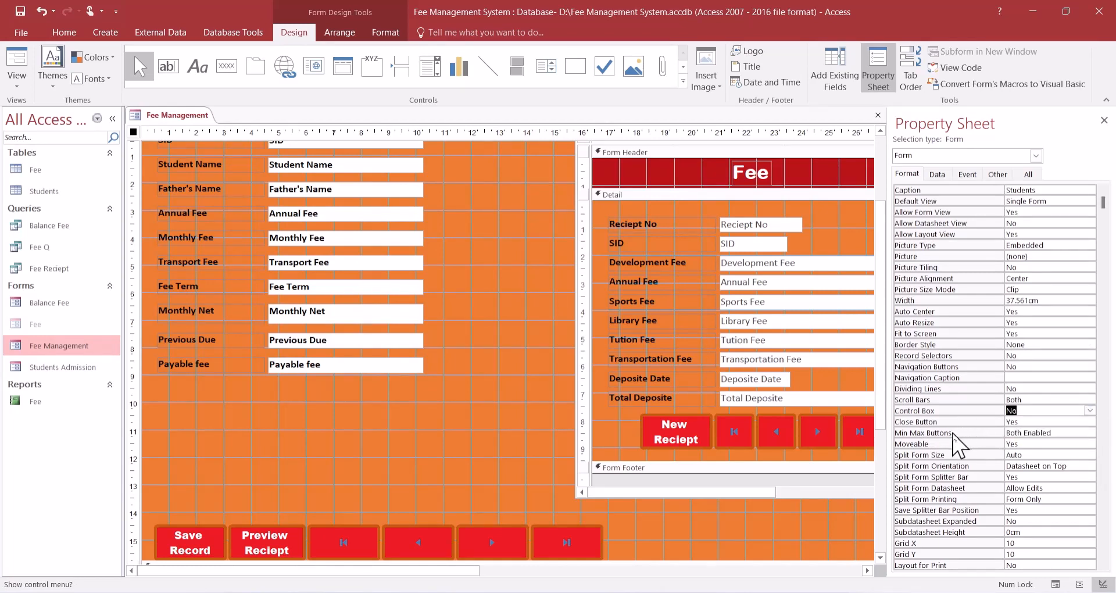
# - Set the form's Scroll Bars to Neither and show the form in Form View
pyautogui.click(1090, 400)
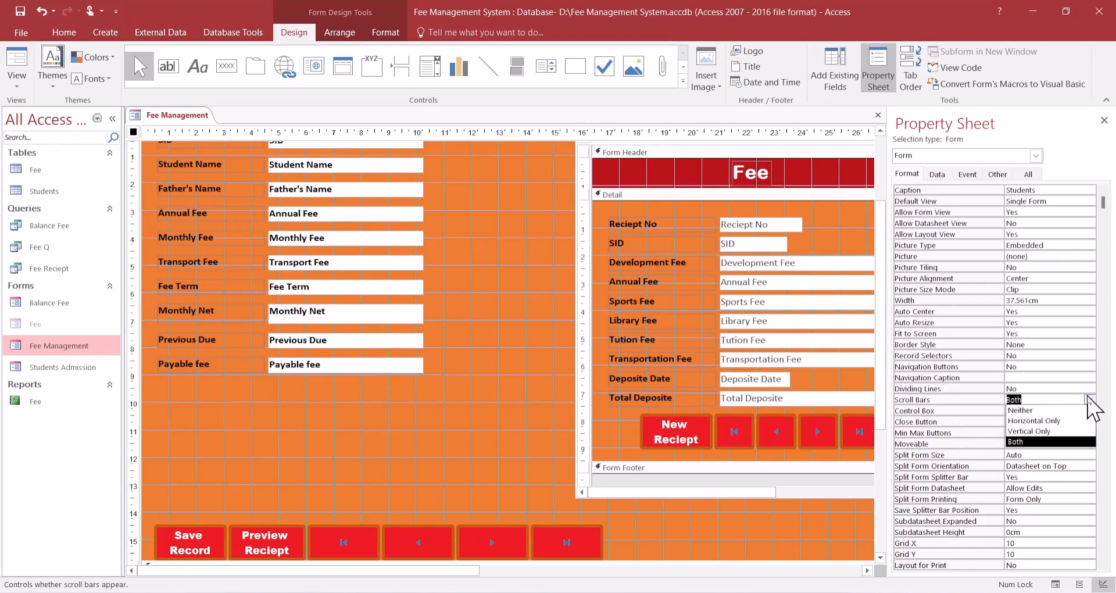
pyautogui.click(1070, 410)
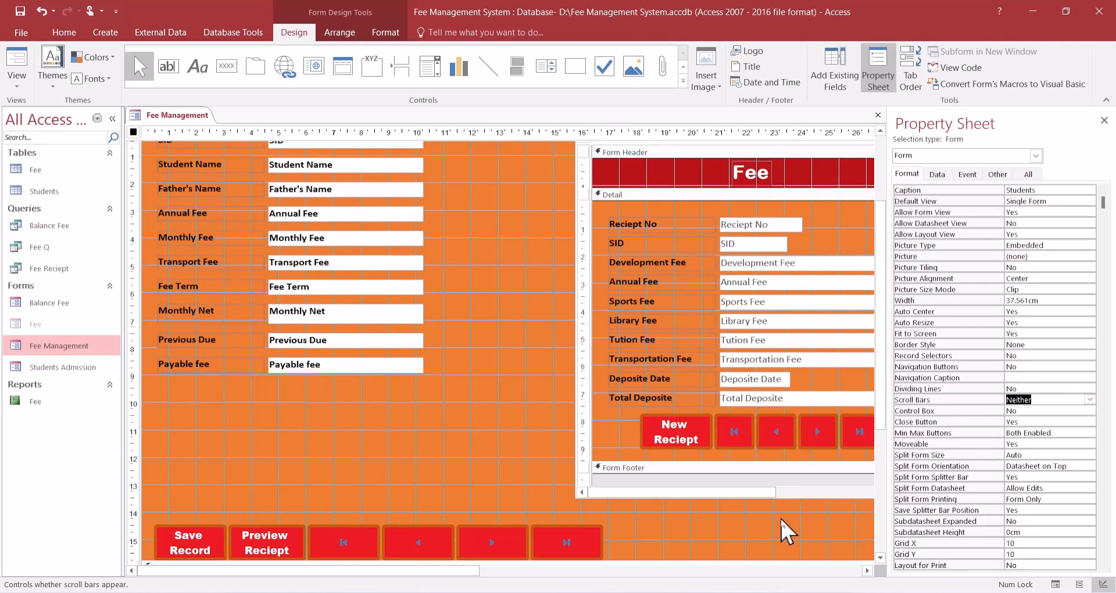
pyautogui.click(1059, 586)
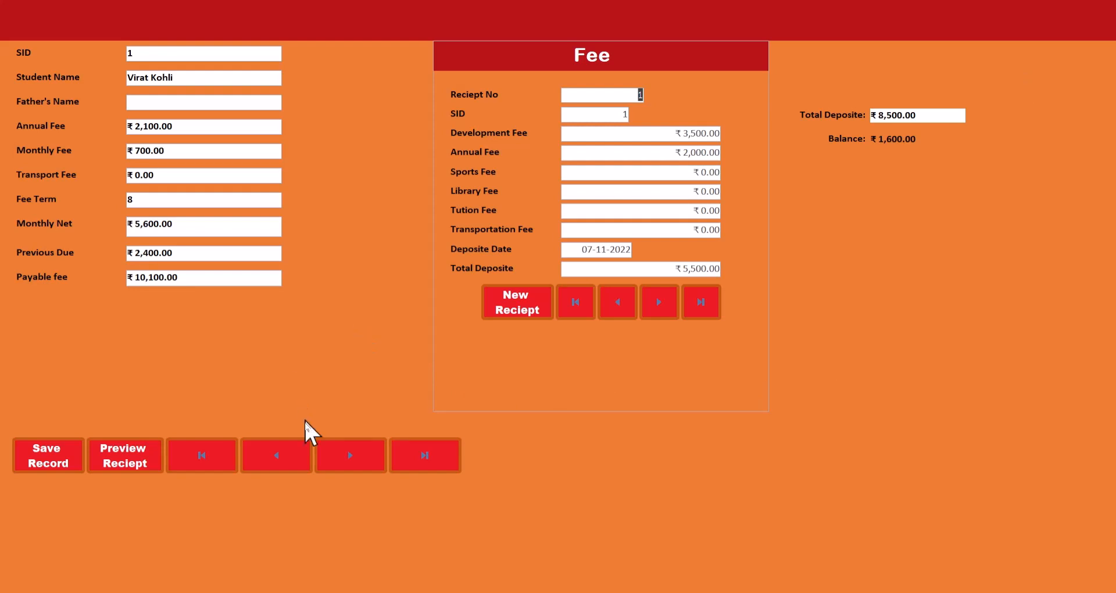
# - Try the Preview Reciept command on the form, and return Fee Management to Design View
pyautogui.click(127, 467)
pyautogui.rightClick(884, 154)
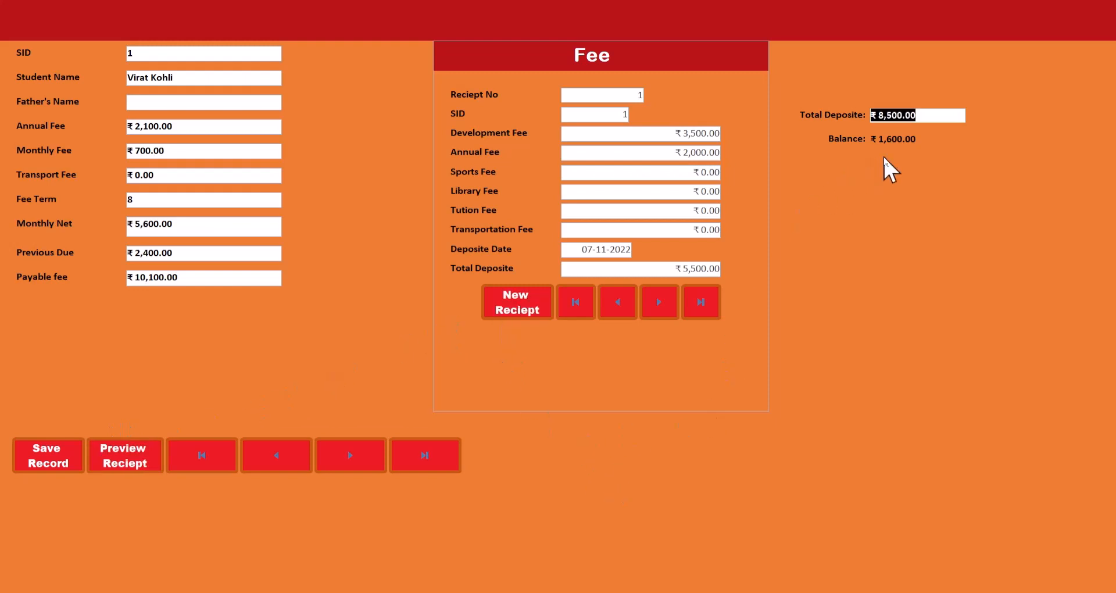
pyautogui.click(1012, 245)
pyautogui.rightClick(1012, 246)
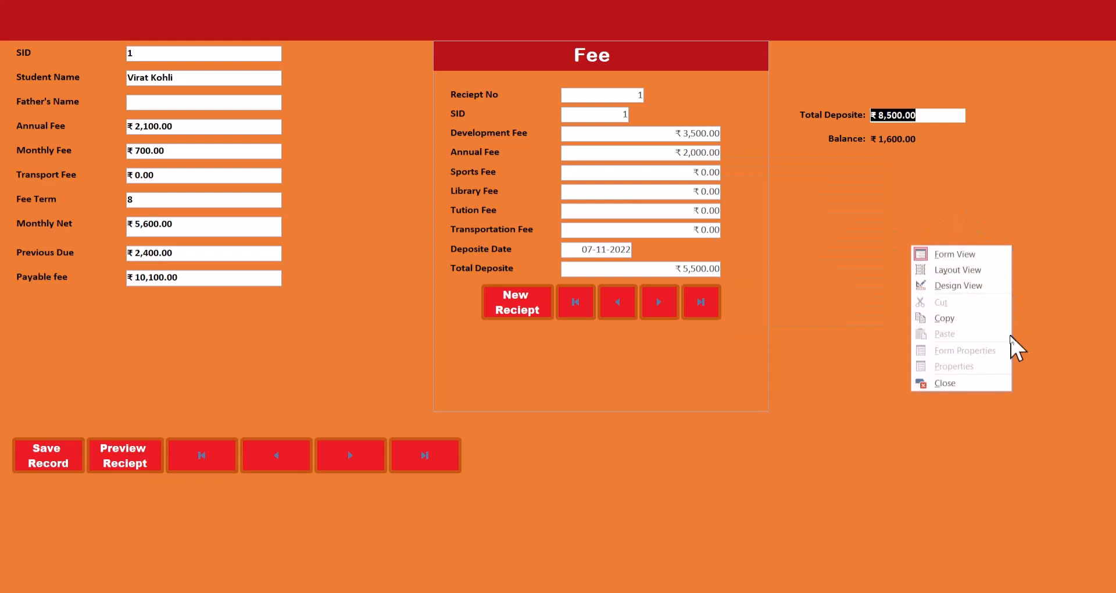
pyautogui.click(988, 291)
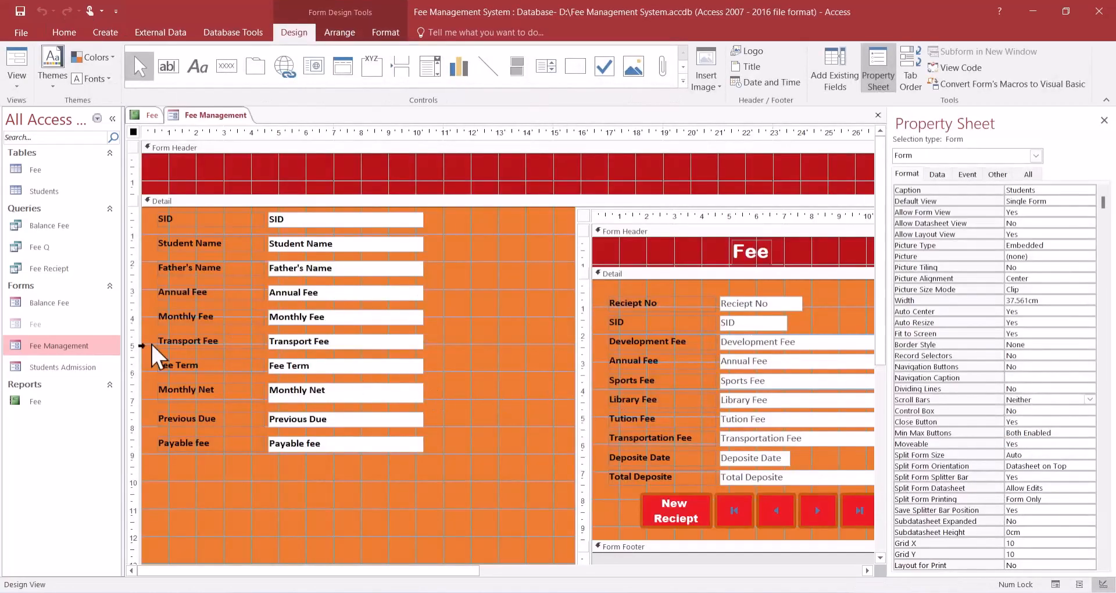
# - Open the Fee report in Design View
pyautogui.rightClick(36, 403)
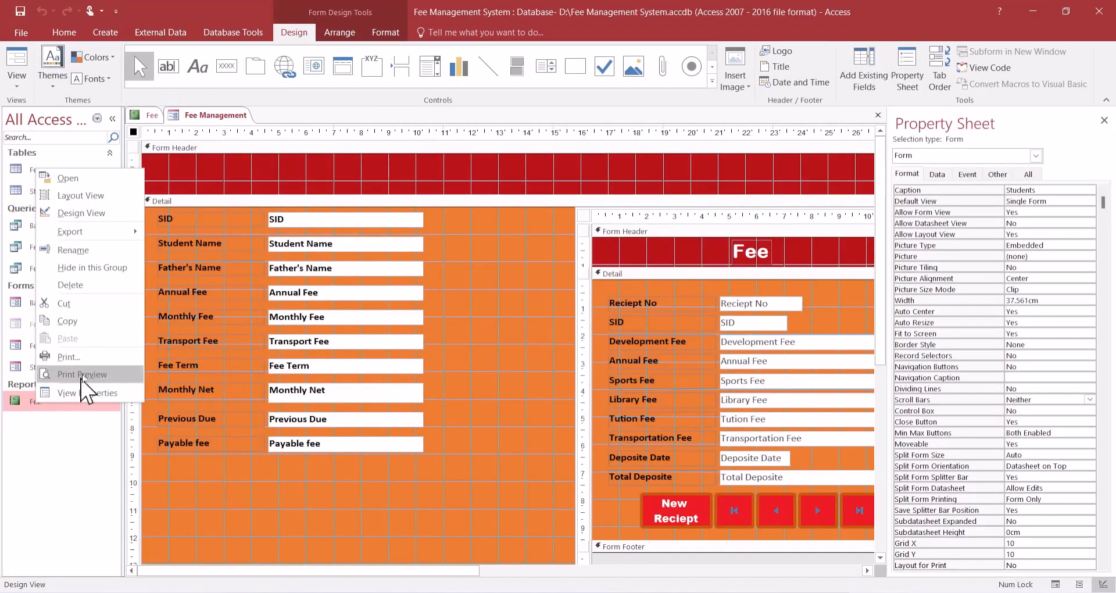
pyautogui.click(114, 216)
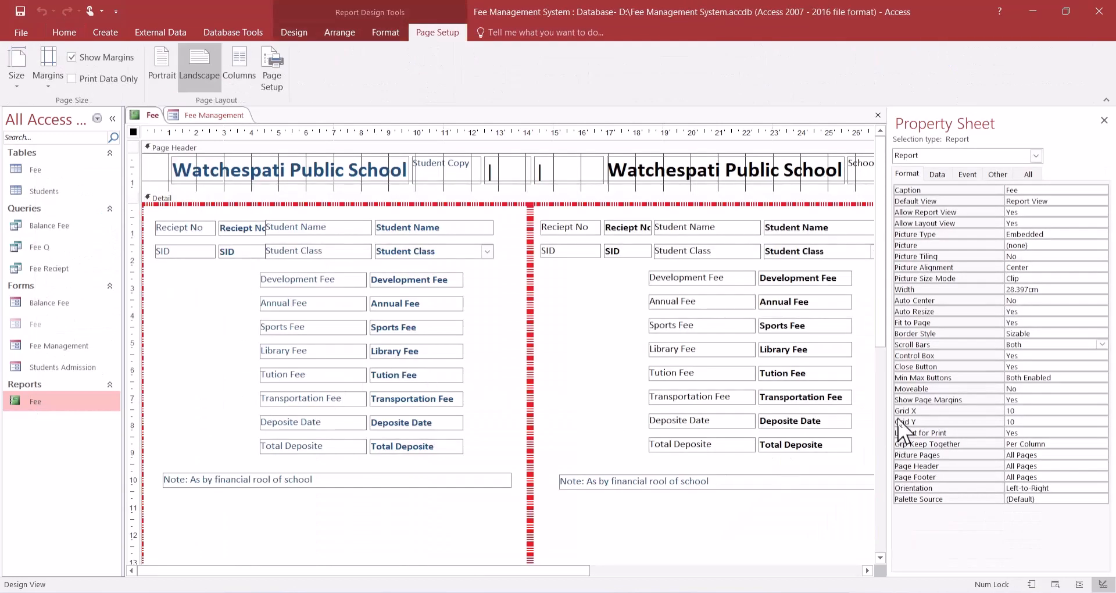
pyautogui.click(971, 175)
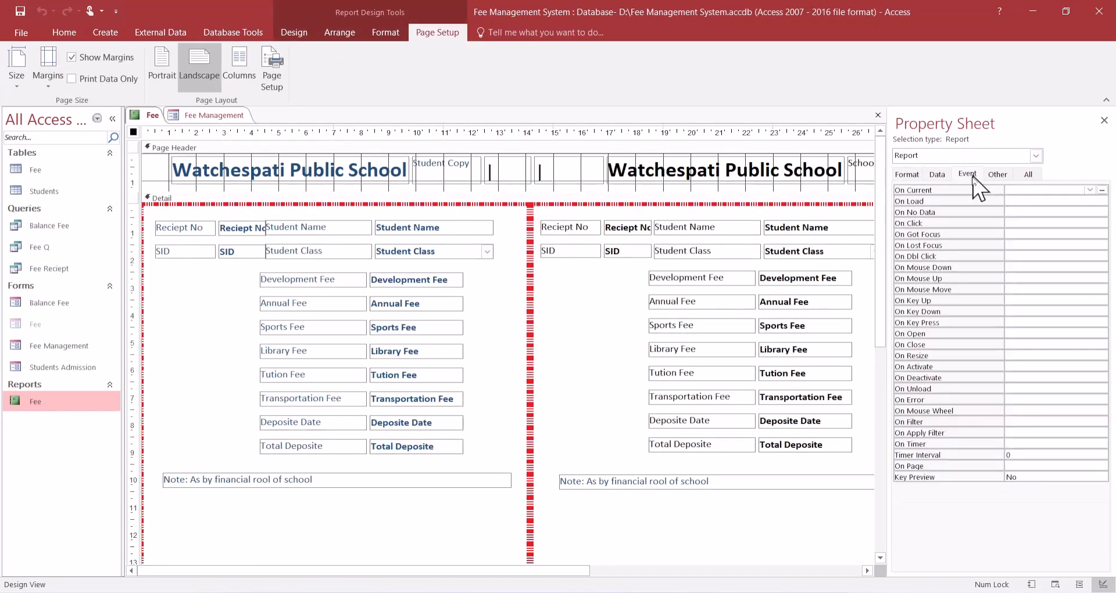
pyautogui.click(1093, 202)
pyautogui.click(1103, 201)
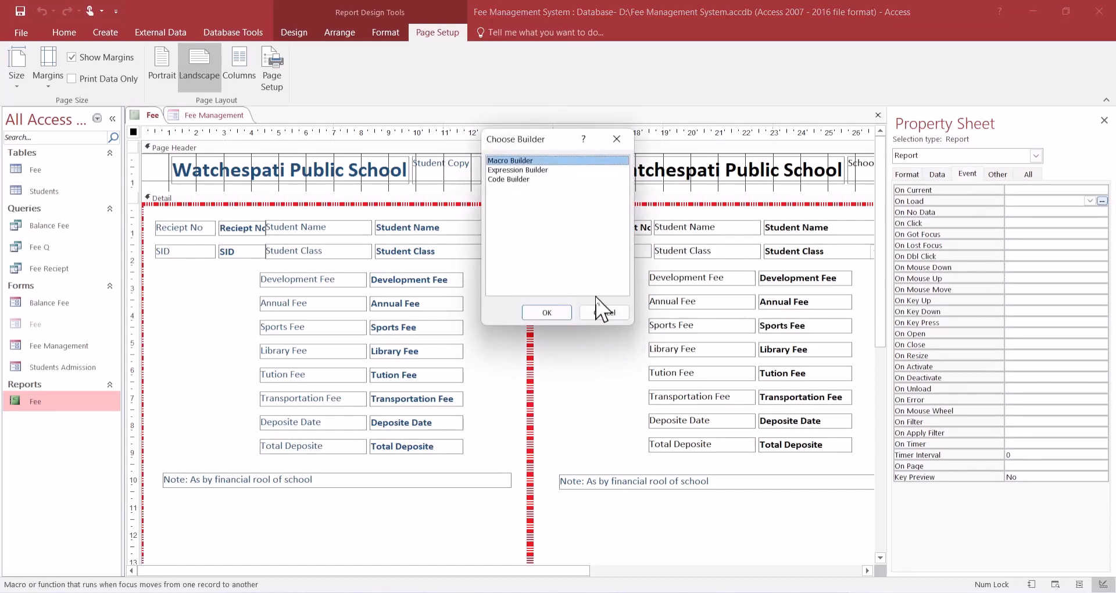
pyautogui.click(605, 313)
# - Set the Fee report's Pop Up and Modal properties to Yes, and close the report
pyautogui.click(1001, 175)
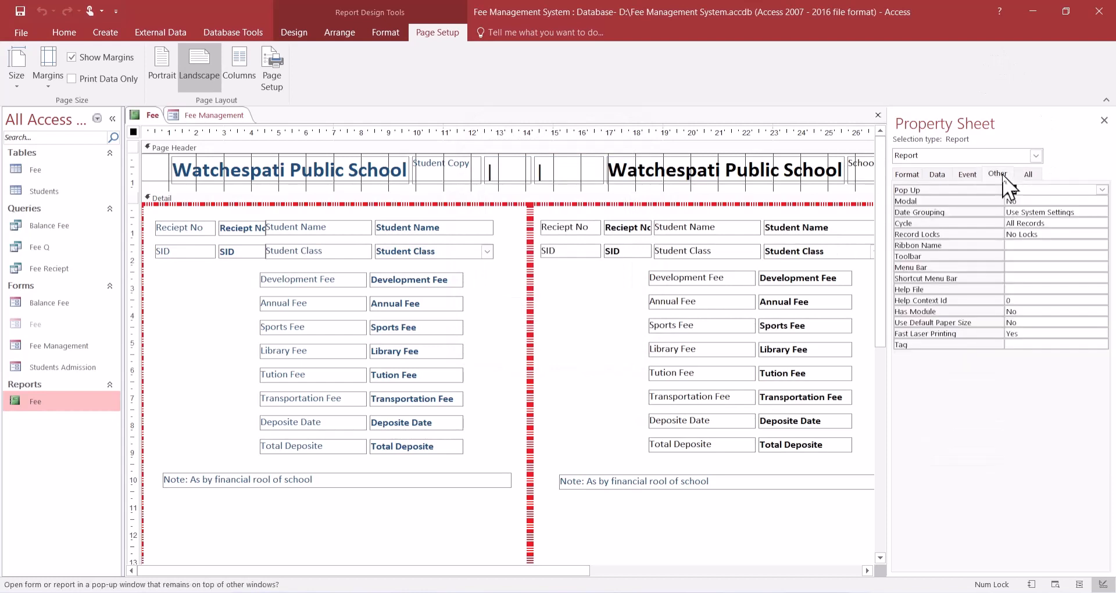
pyautogui.click(1103, 189)
pyautogui.click(1082, 201)
pyautogui.click(1100, 202)
pyautogui.click(1102, 201)
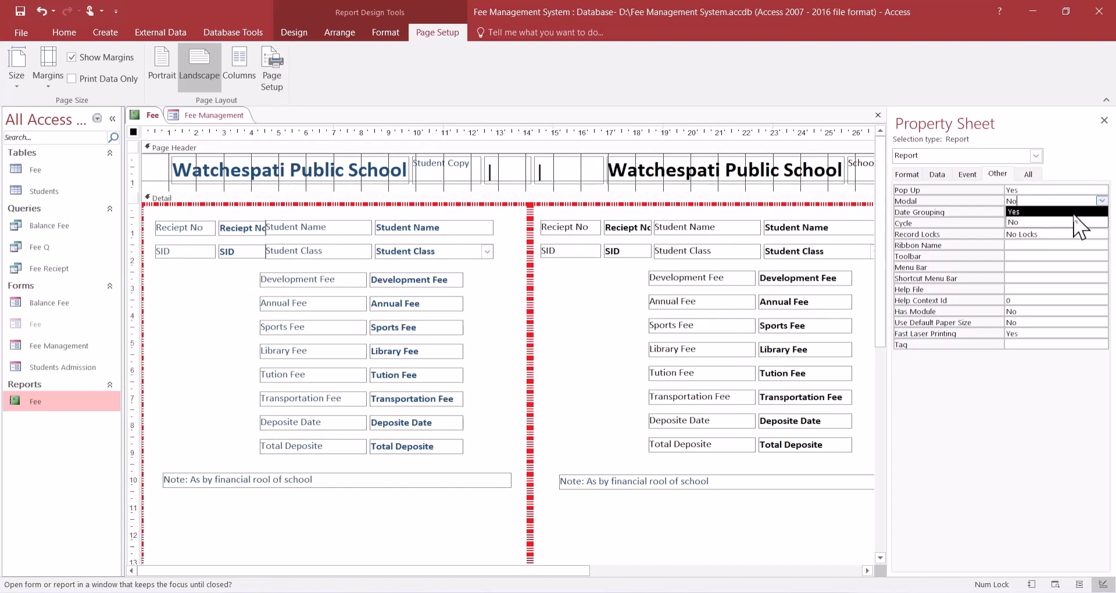
pyautogui.click(1045, 212)
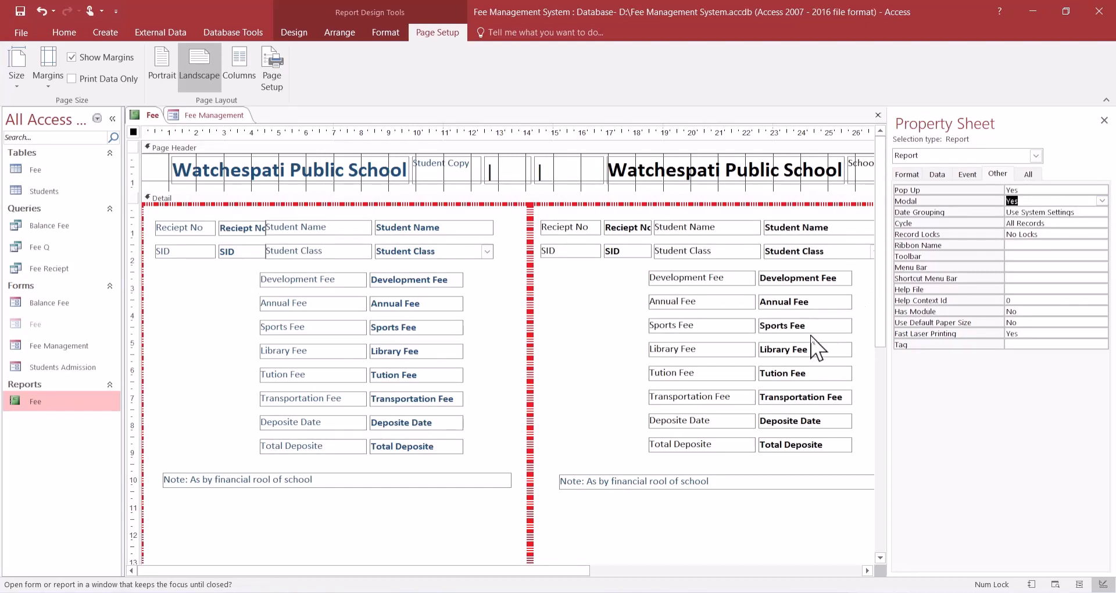
pyautogui.click(878, 115)
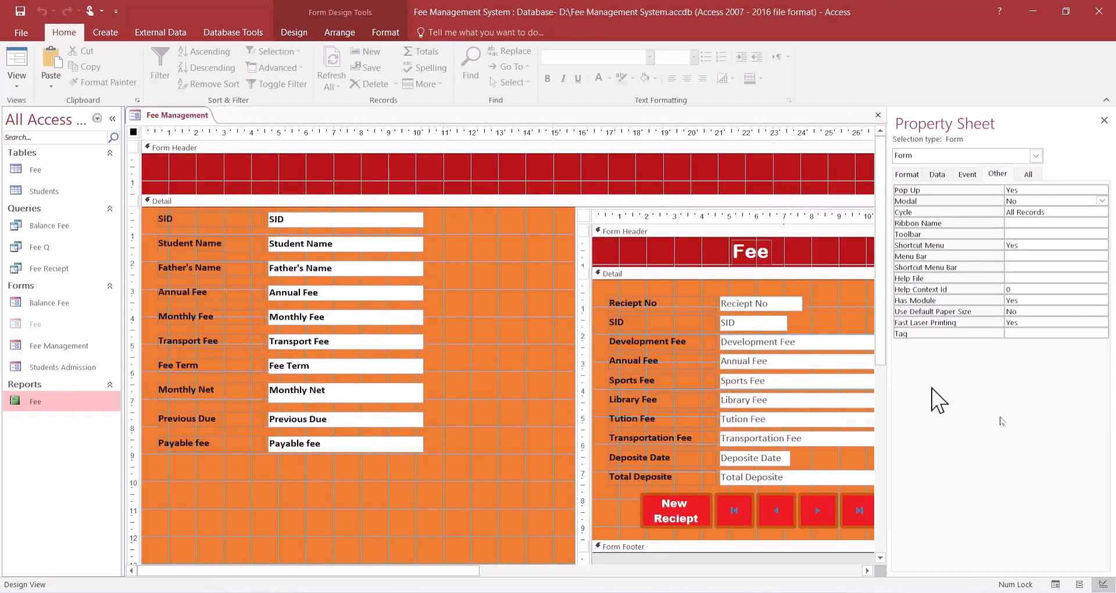
# - Show the Fee Management form in Form View, preview the receipt as a movable pop-up window, and close the preview
pyautogui.click(1056, 584)
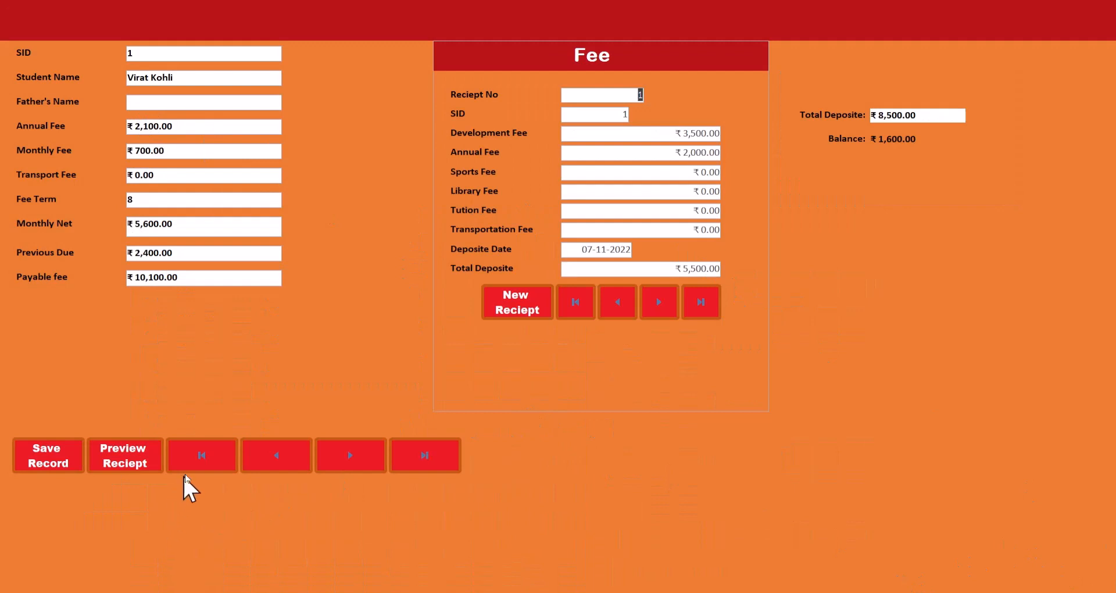
pyautogui.click(133, 455)
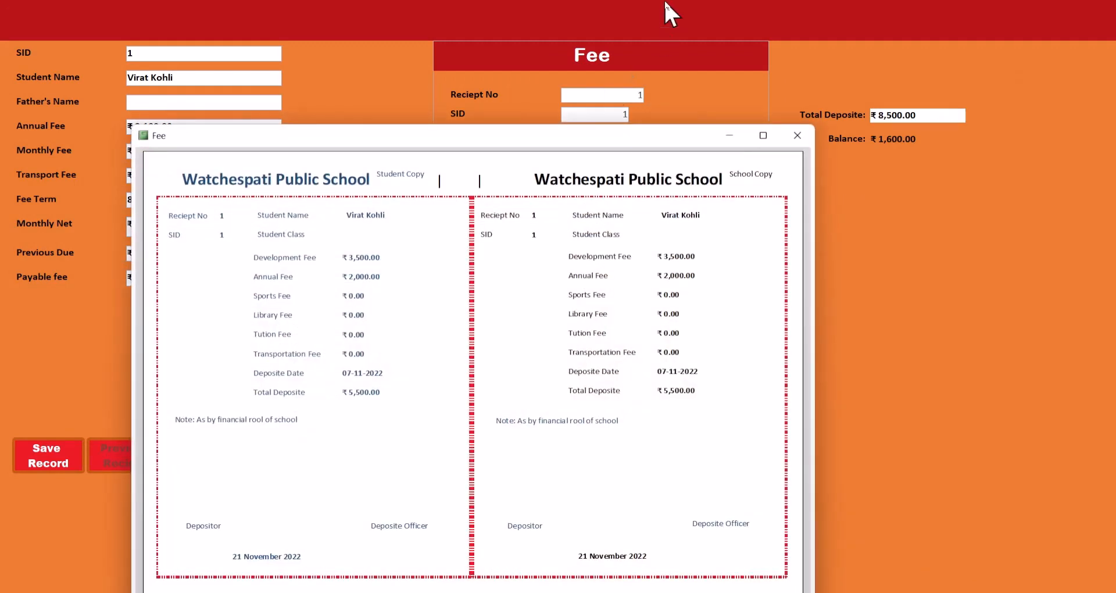
pyautogui.moveTo(513, 145); pyautogui.dragTo(656, 36)
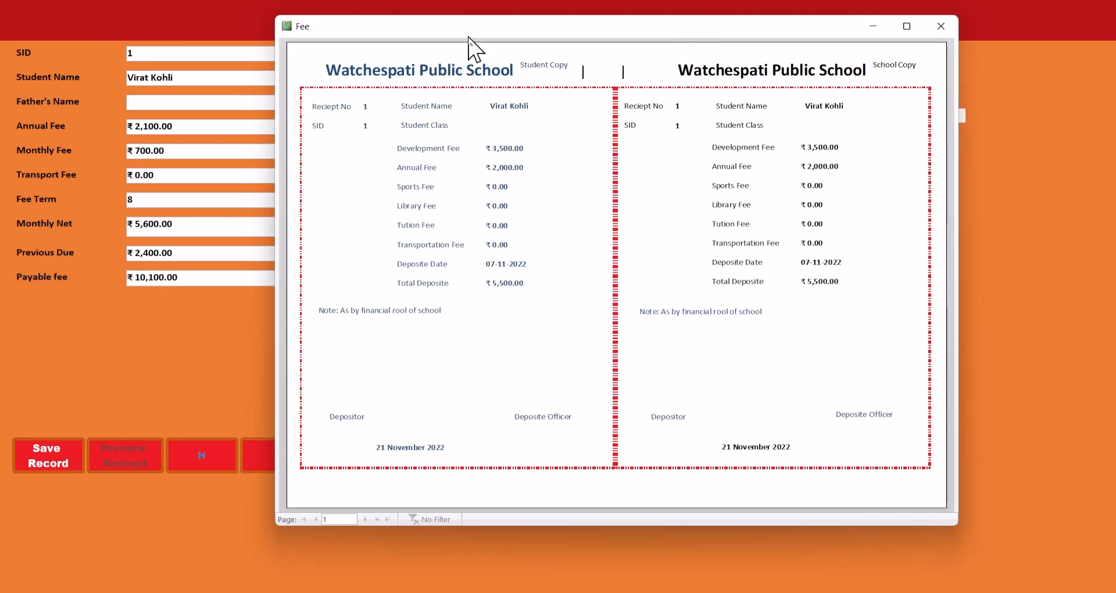
pyautogui.moveTo(479, 32); pyautogui.dragTo(562, 71)
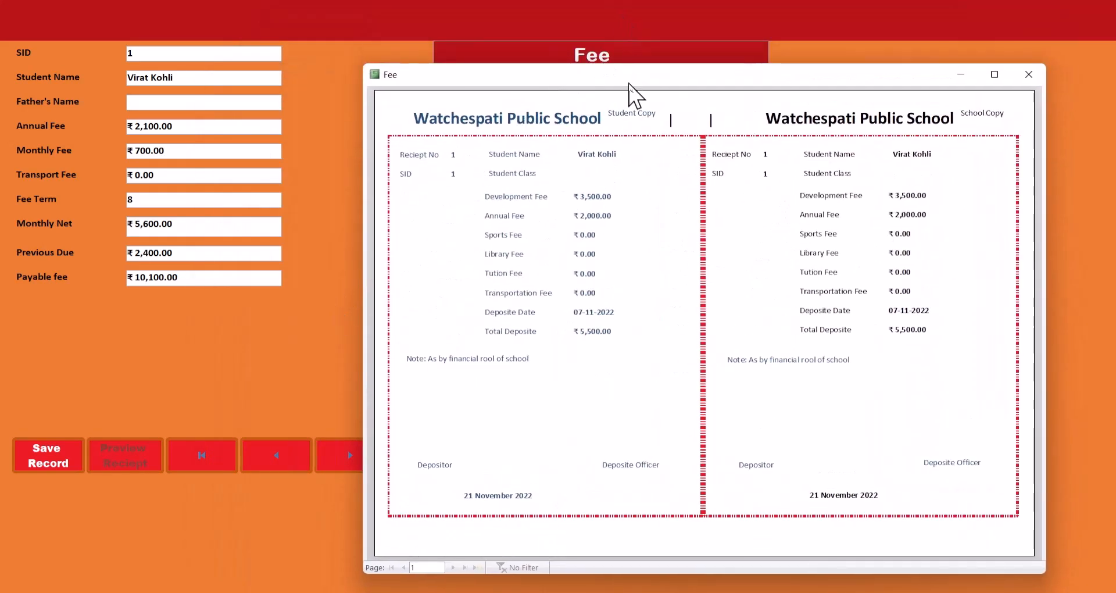
pyautogui.moveTo(629, 84); pyautogui.dragTo(619, 68)
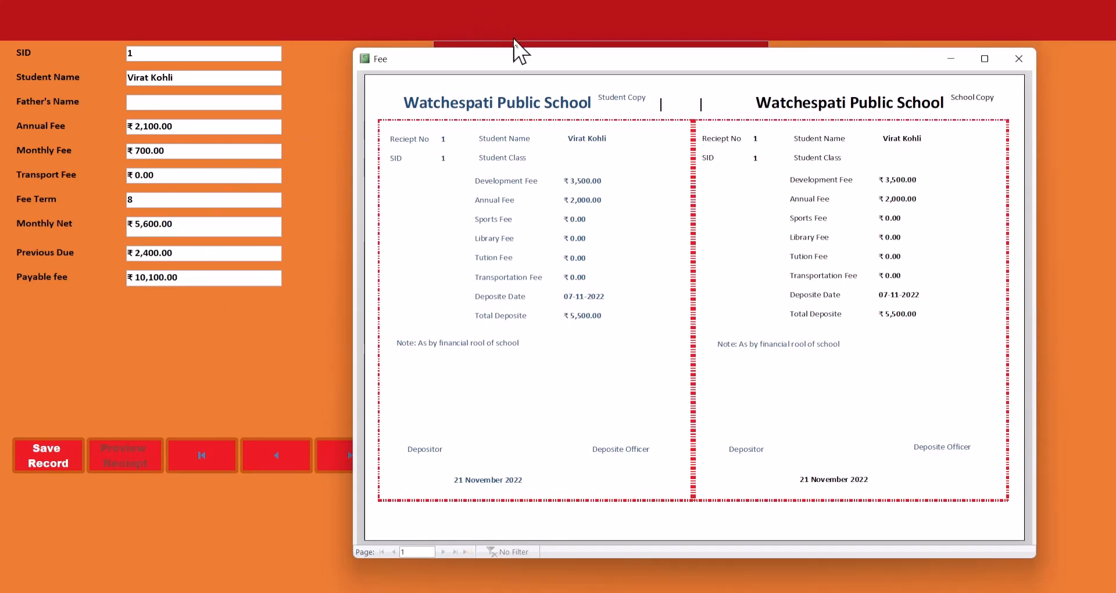
pyautogui.moveTo(540, 69); pyautogui.dragTo(408, 87)
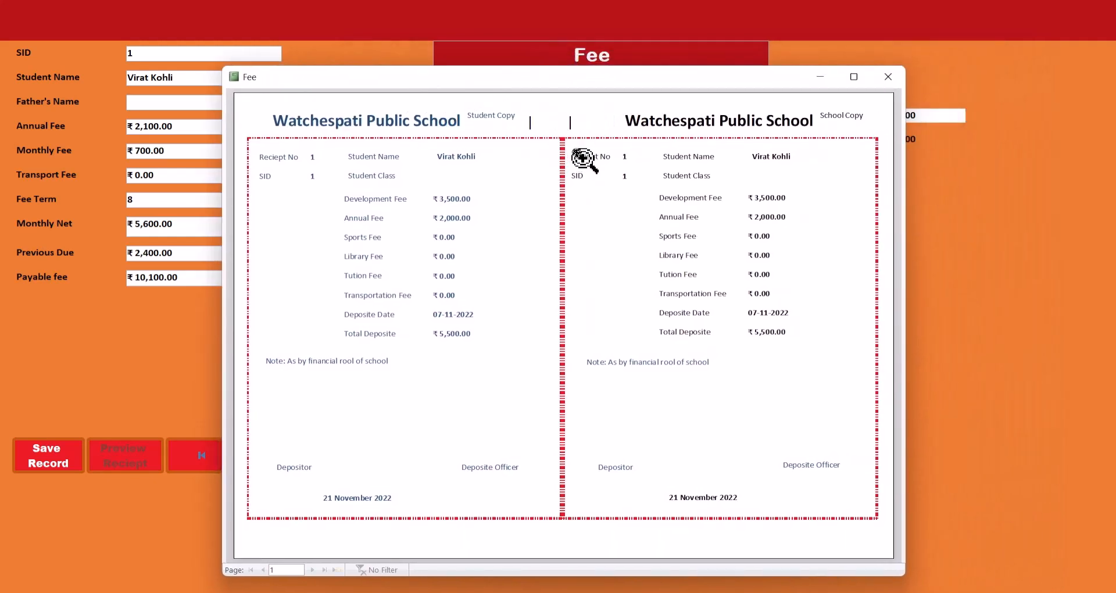
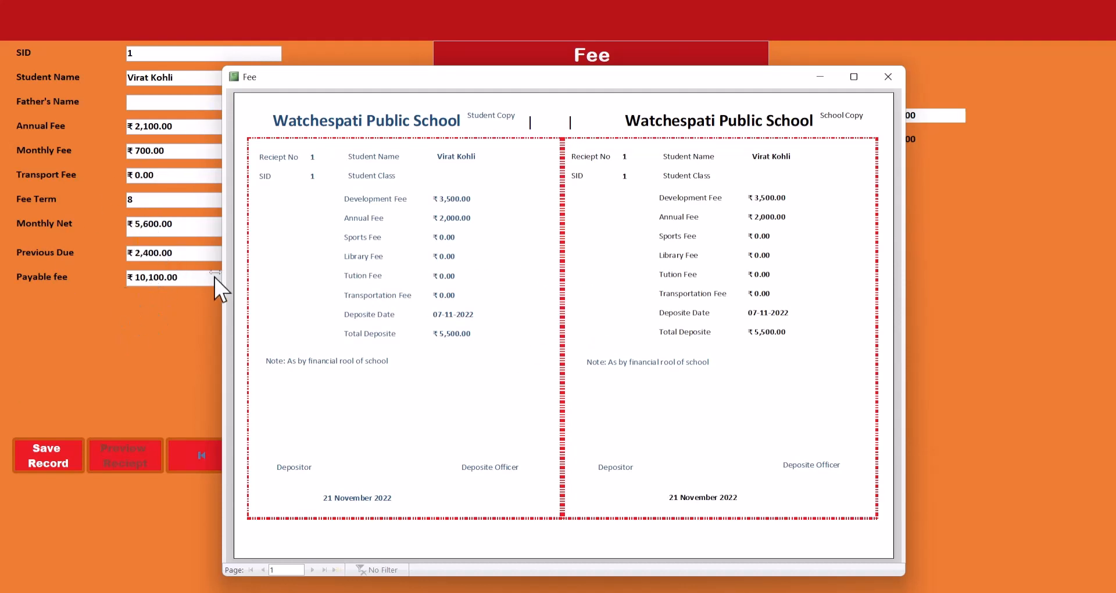
pyautogui.click(894, 81)
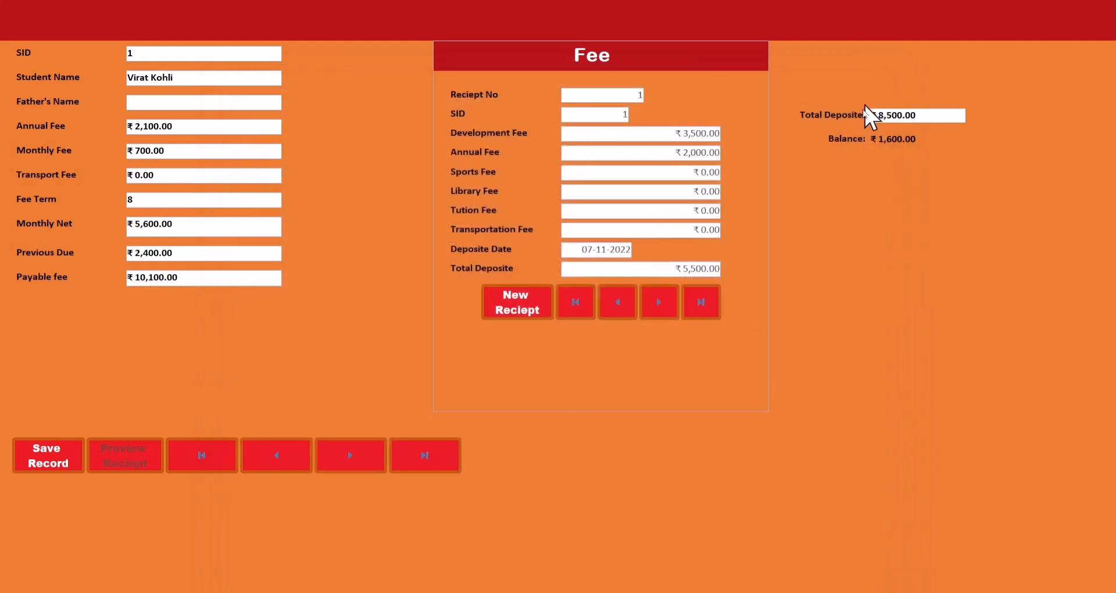
# - Close the Fee Management form and save its design changes
pyautogui.rightClick(1053, 260)
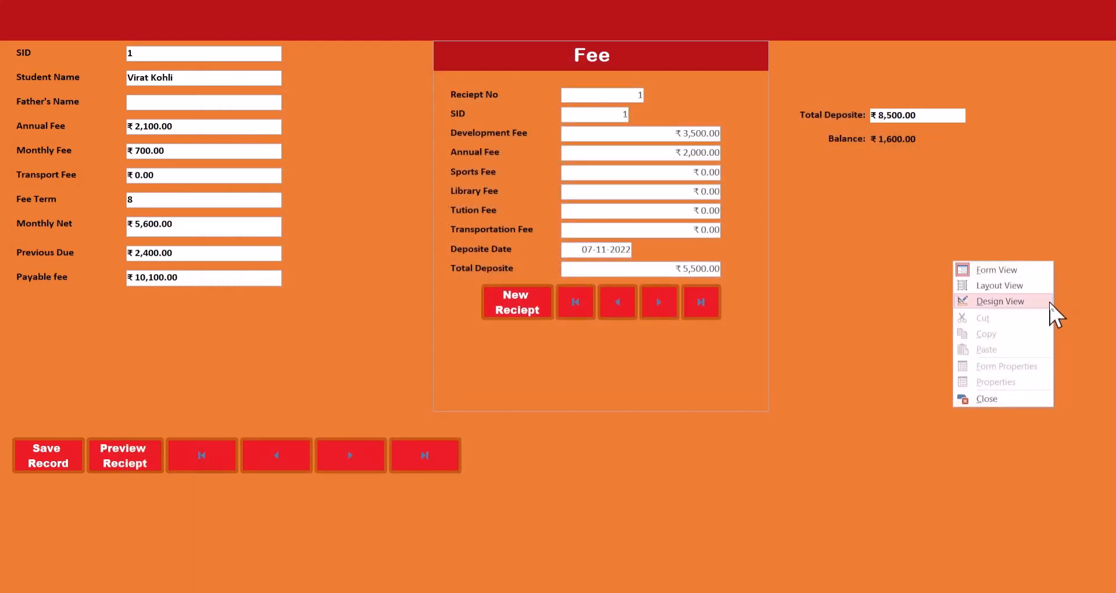
pyautogui.click(965, 400)
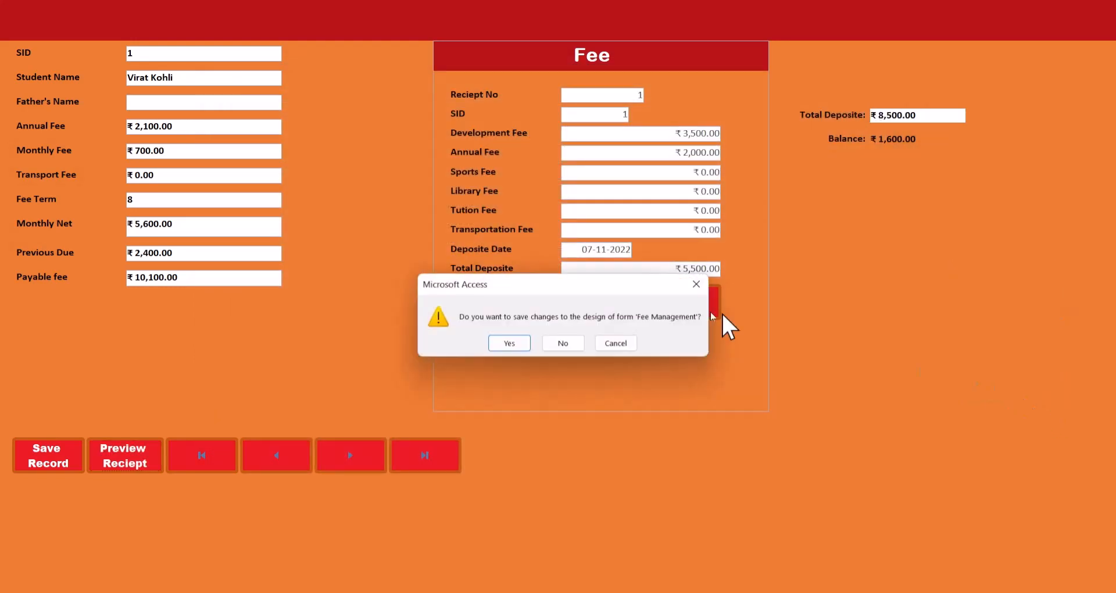
pyautogui.click(509, 344)
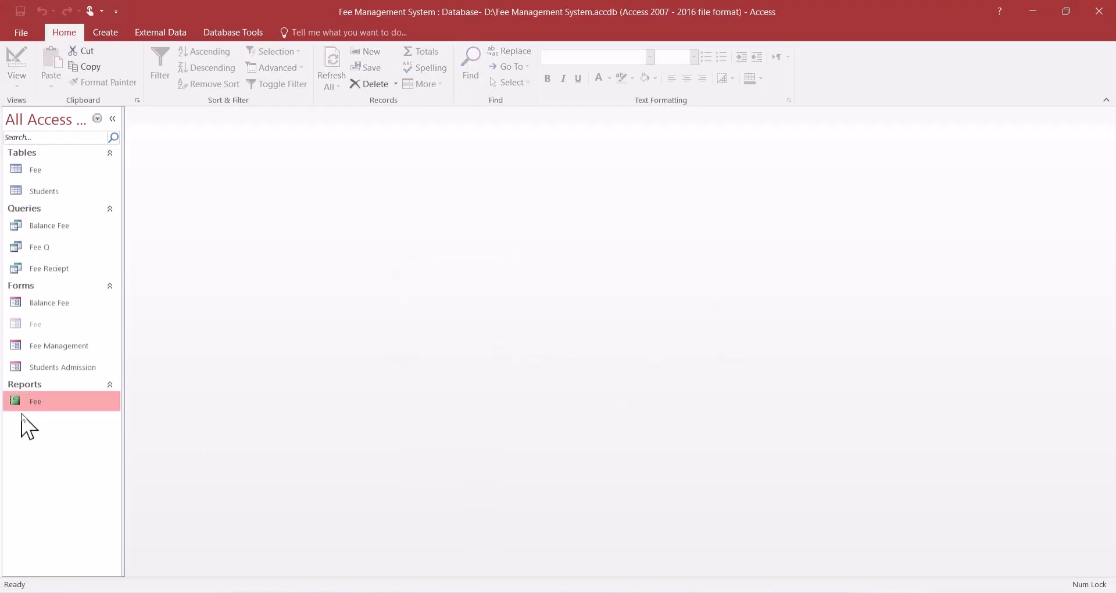
# - Reopen the Fee report in Design View and delete the separator label just before the School Copy's school name in the Page Header
pyautogui.rightClick(24, 402)
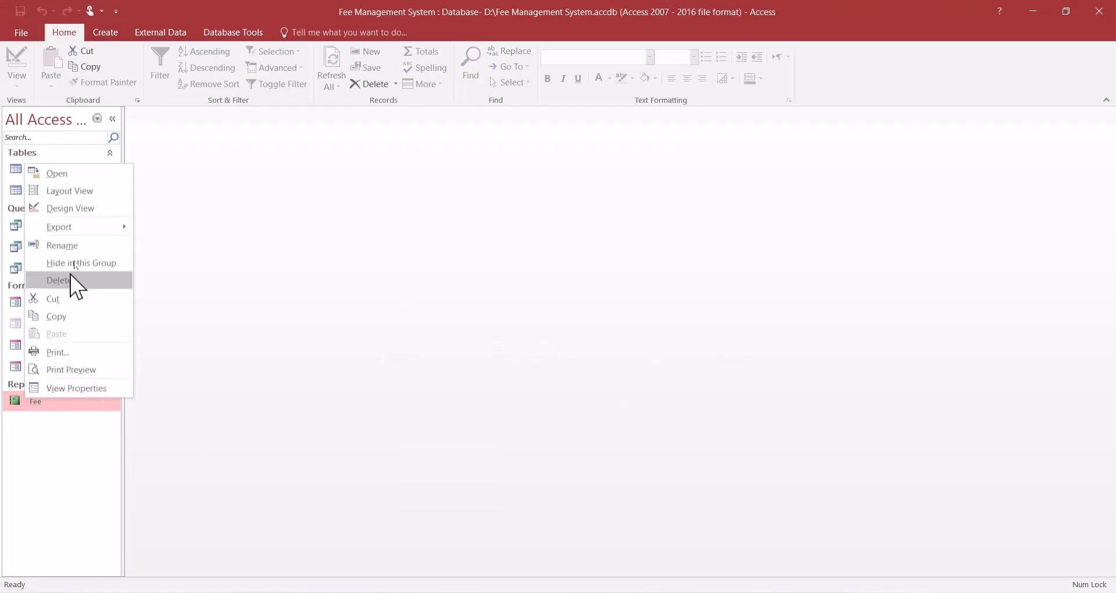
pyautogui.click(87, 210)
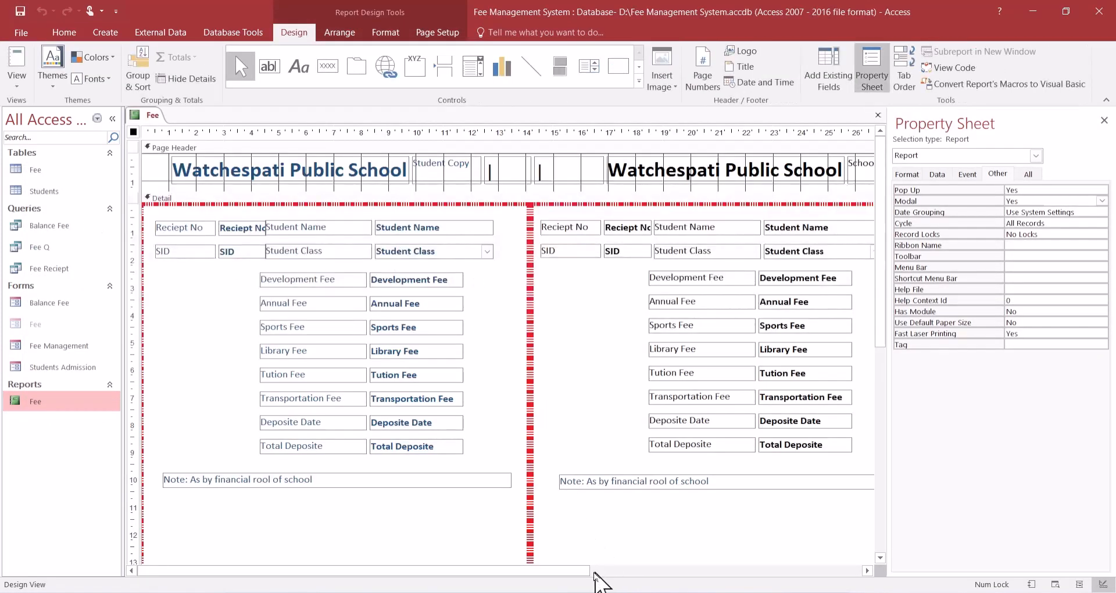
pyautogui.moveTo(571, 573); pyautogui.dragTo(603, 555)
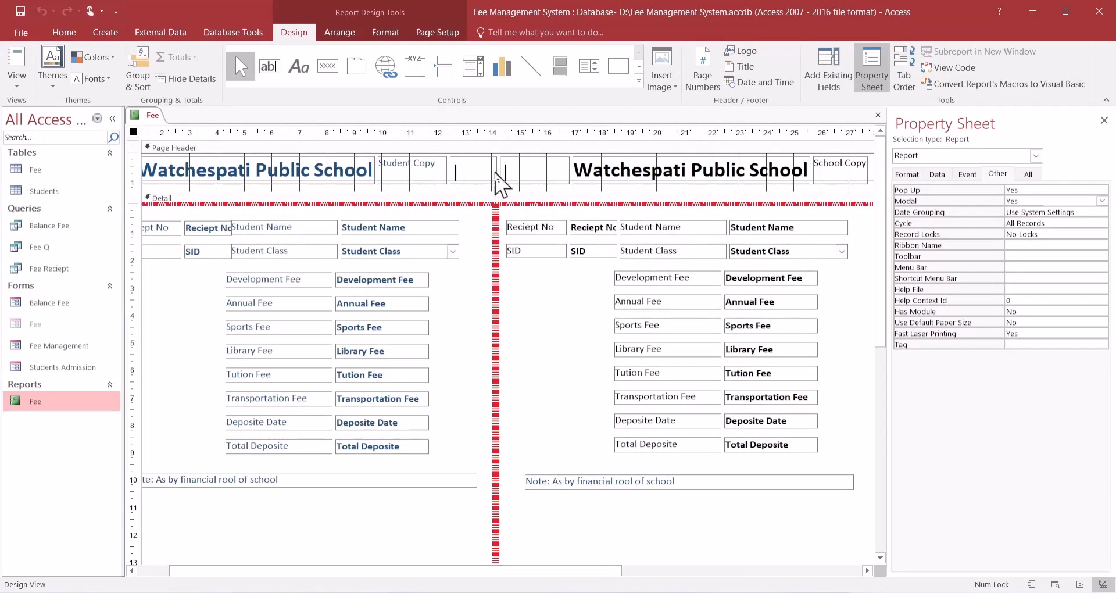
pyautogui.click(487, 169)
pyautogui.click(521, 168)
pyautogui.click(521, 168)
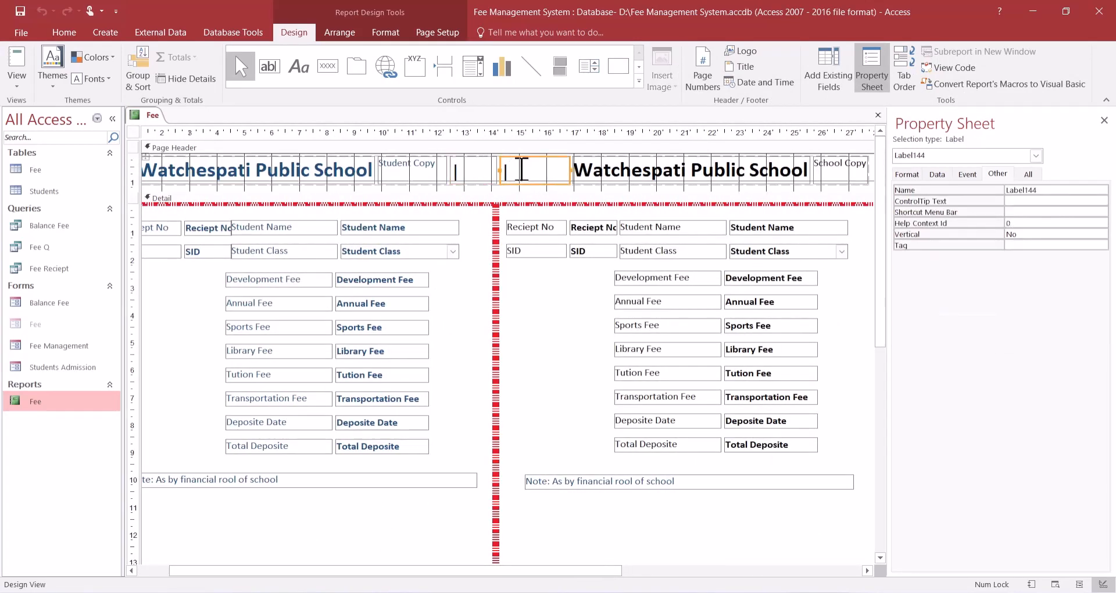
pyautogui.press('Delete')
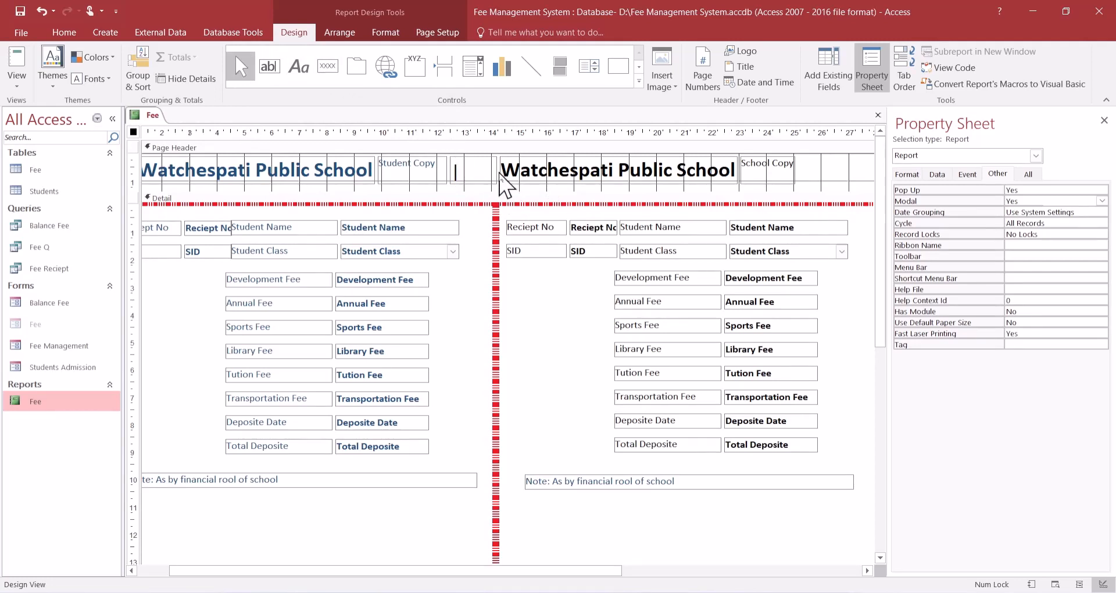
# - Add a command button to the Page Header before the School Copy's school name, and narrow it to fit the former label's space
pyautogui.click(321, 67)
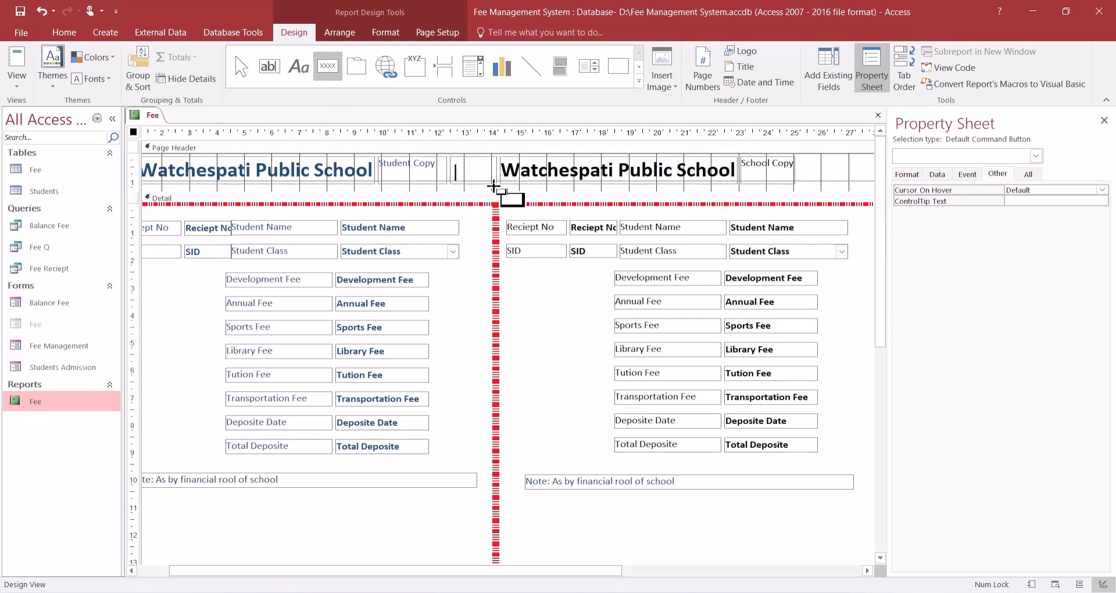
pyautogui.click(495, 181)
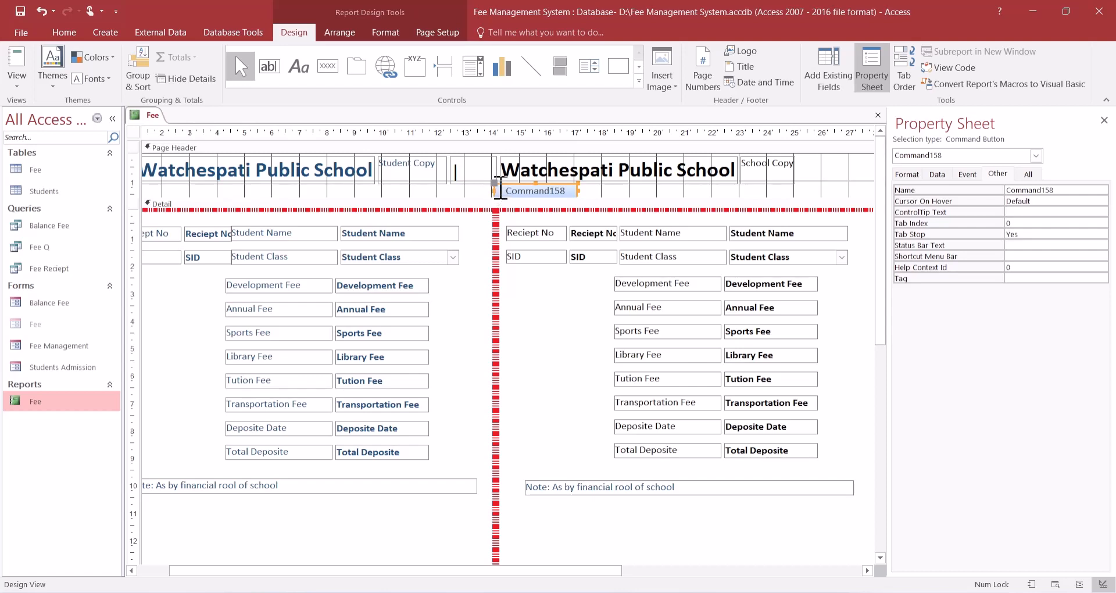
pyautogui.moveTo(495, 195); pyautogui.dragTo(501, 173)
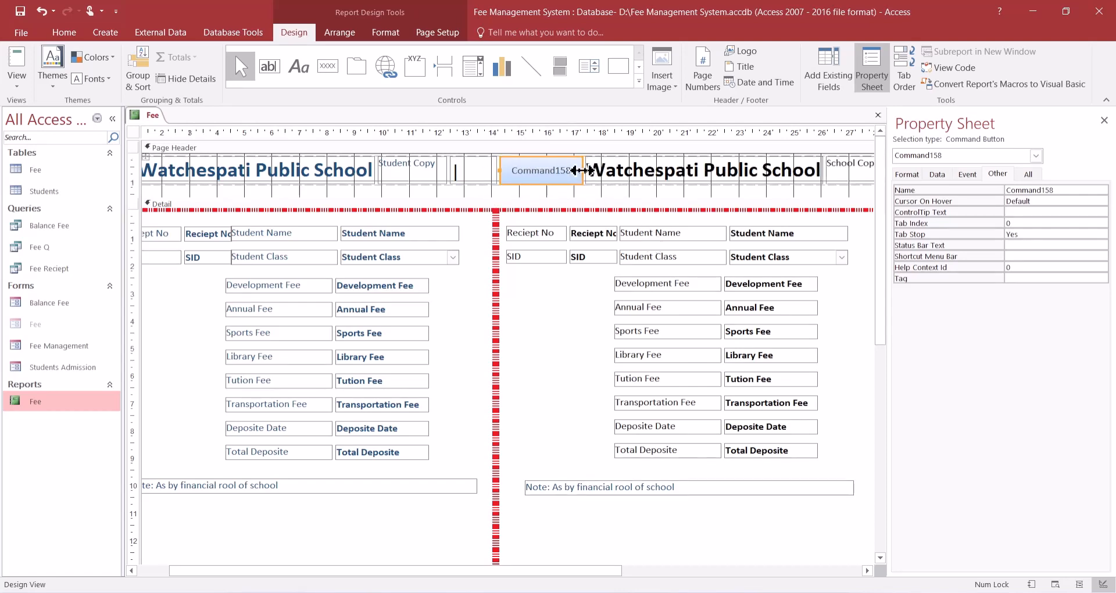
pyautogui.moveTo(583, 168); pyautogui.dragTo(570, 168)
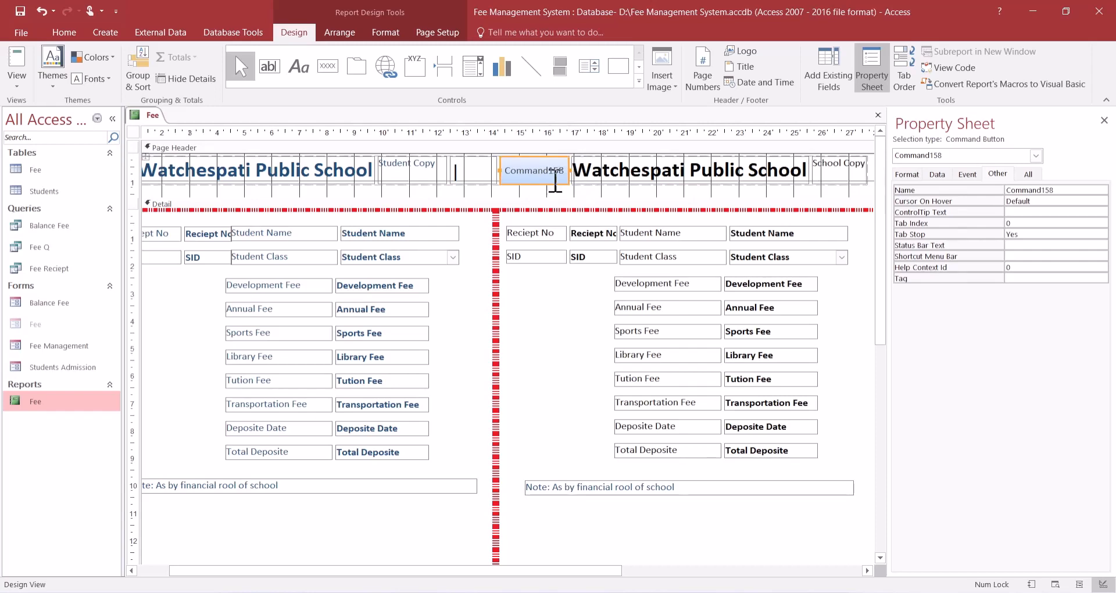
# - Change the new command button's caption to Print
pyautogui.click(542, 172)
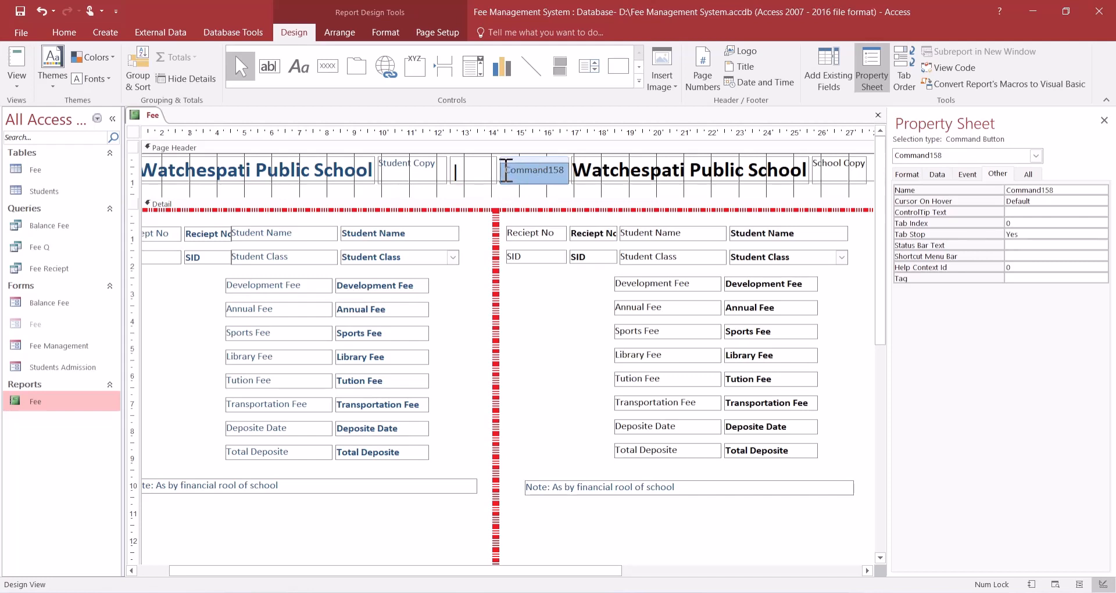
pyautogui.moveTo(506, 172); pyautogui.dragTo(575, 146)
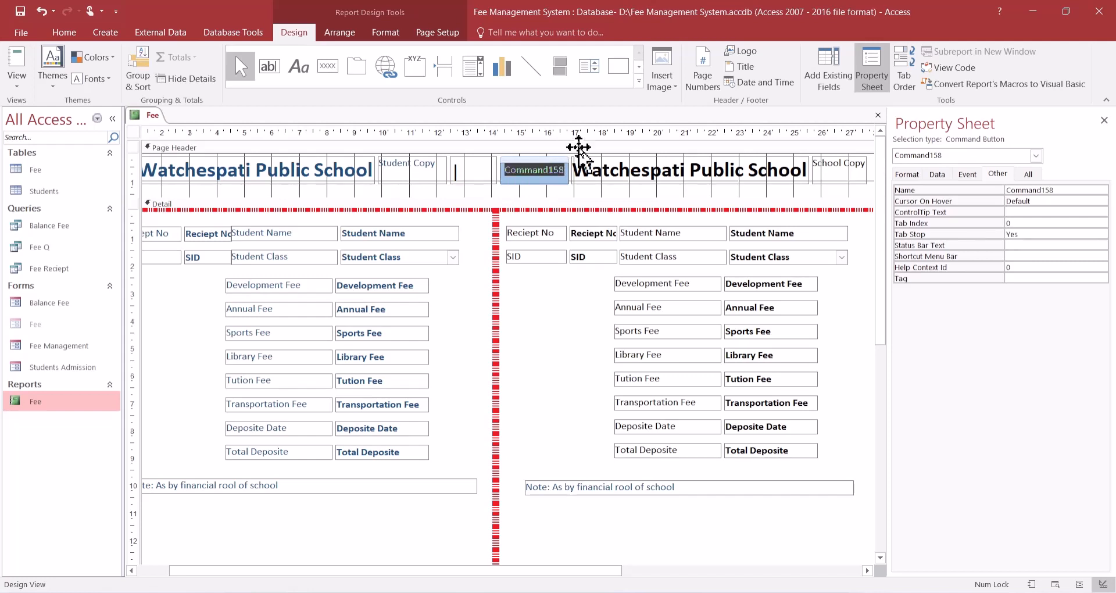
pyautogui.write('Print')
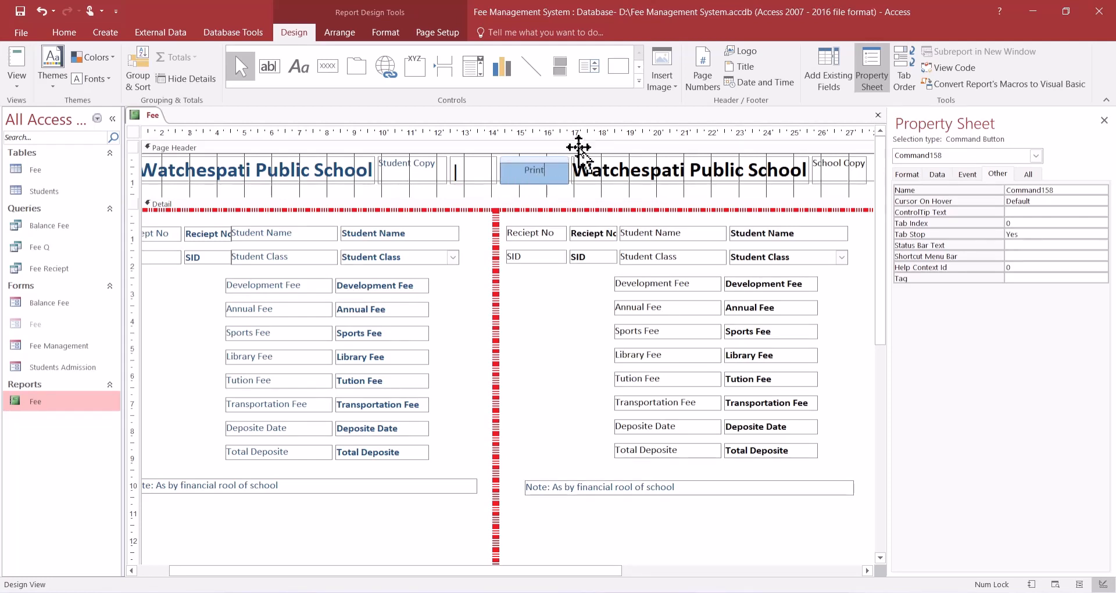
pyautogui.press('Return')
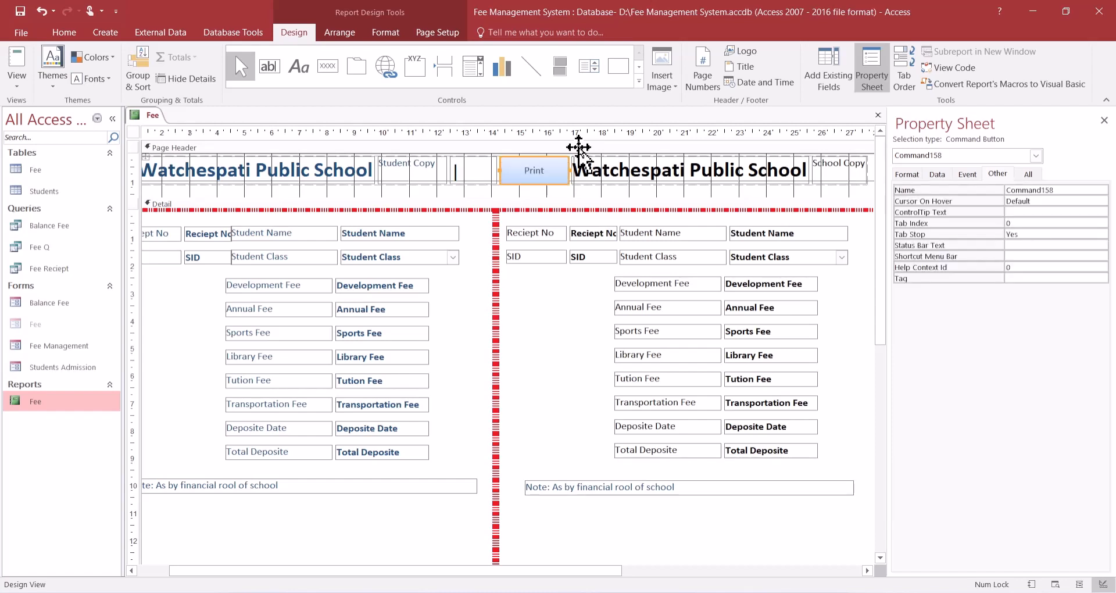
# - Build an embedded macro for the Print button's On Click event, starting with an OpenReport action
pyautogui.click(963, 179)
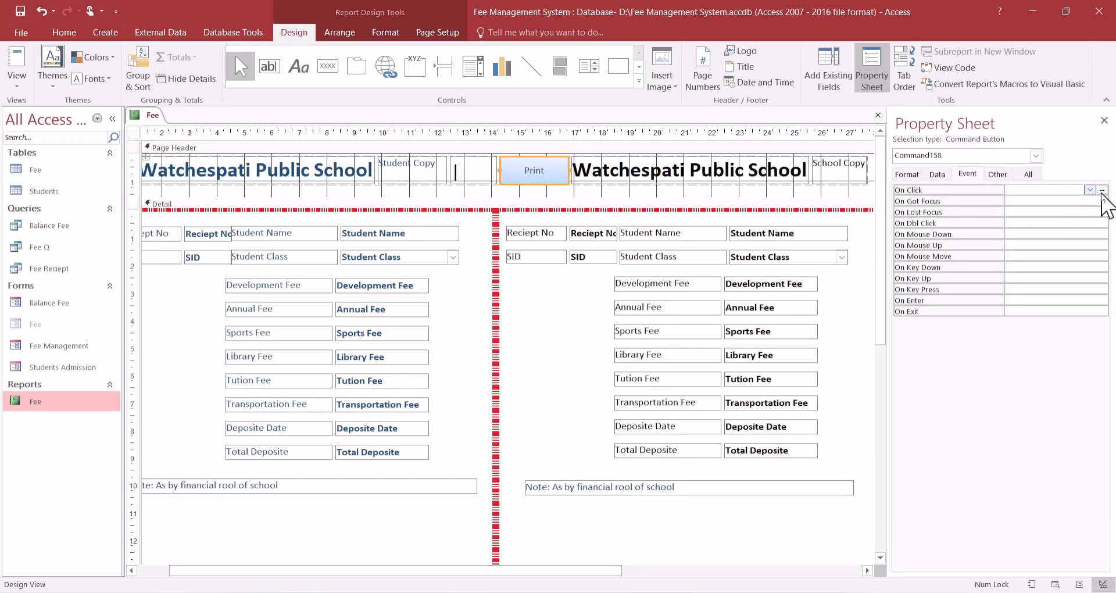
pyautogui.click(1102, 191)
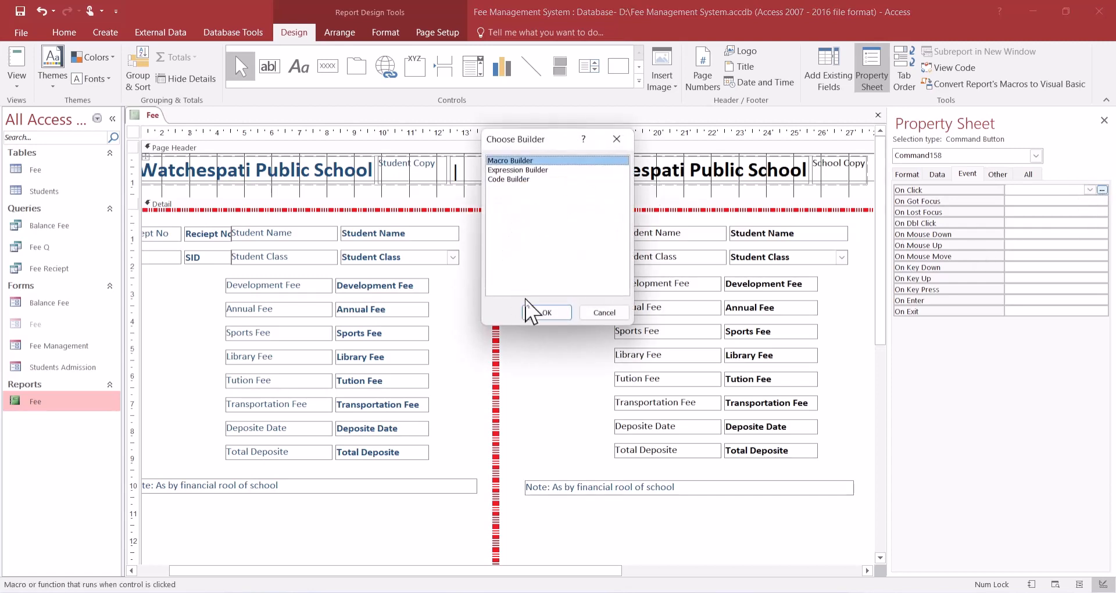
pyautogui.click(538, 314)
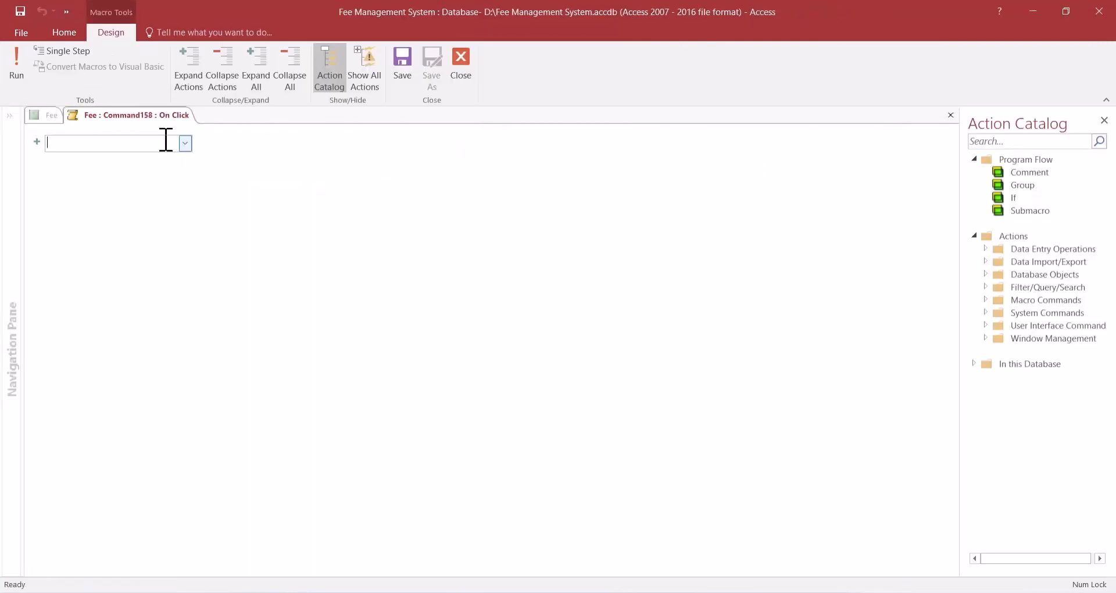
pyautogui.click(186, 143)
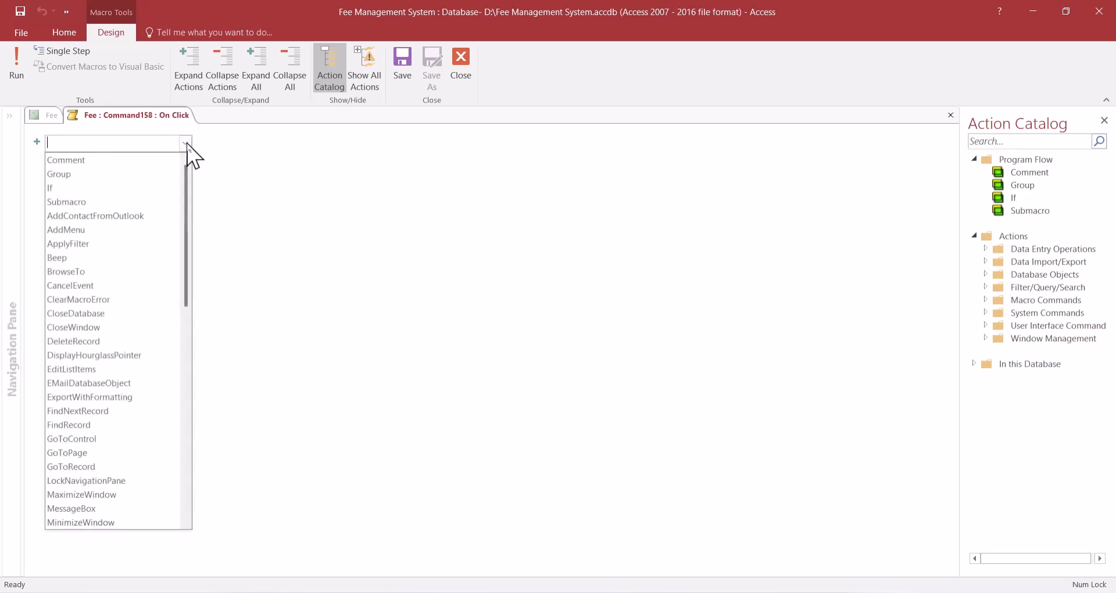
pyautogui.click(170, 148)
pyautogui.write('OpenReport')
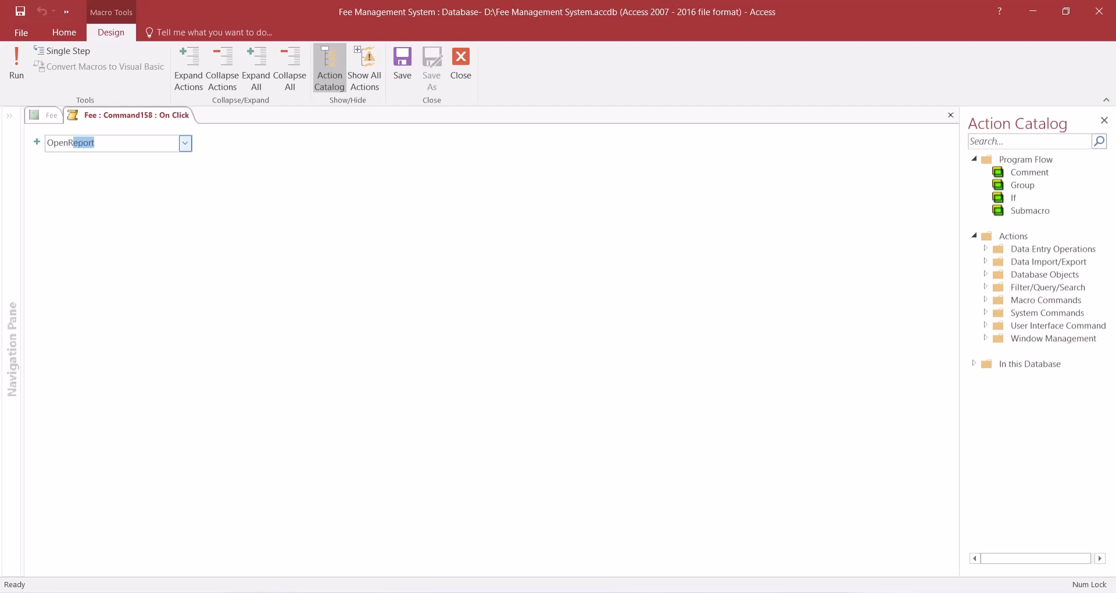
pyautogui.press('Return')
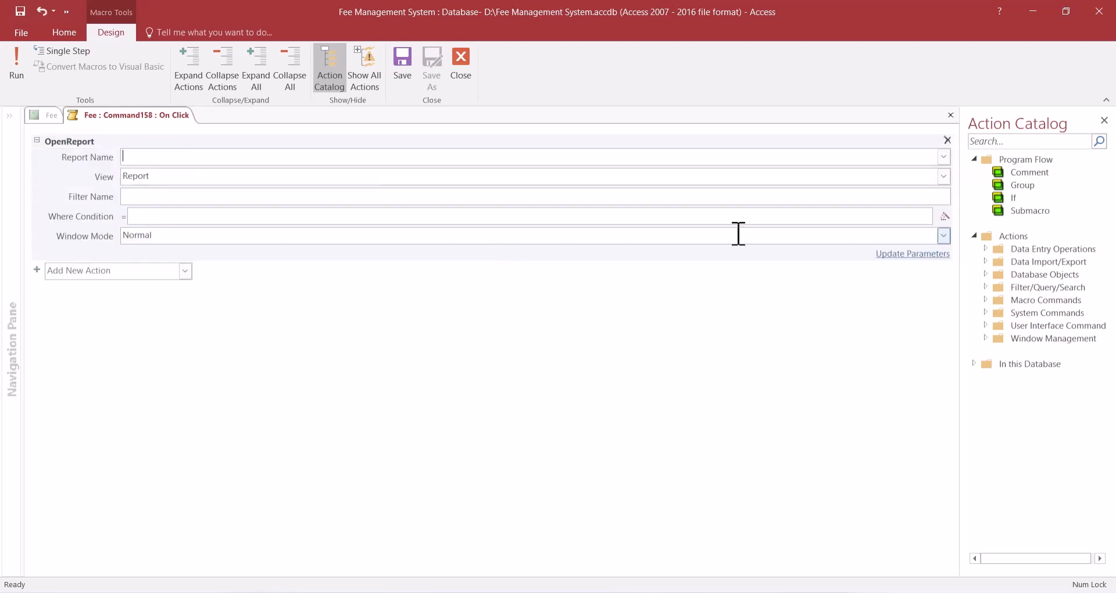
# - Set the OpenReport action's report name to Fee and its view to Print, keeping the Normal window mode
pyautogui.click(944, 157)
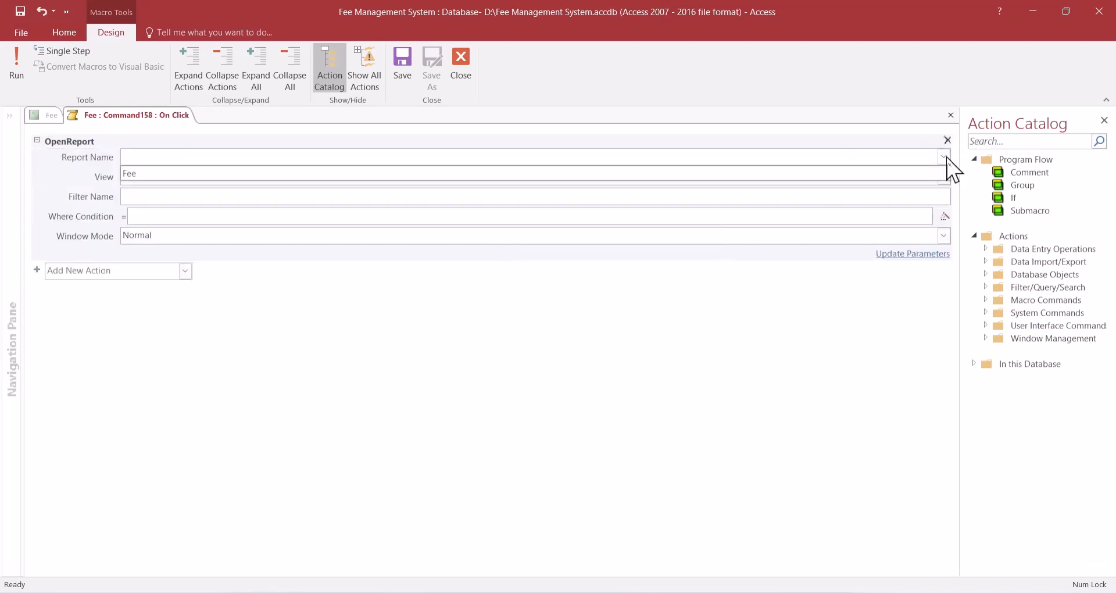
pyautogui.click(936, 173)
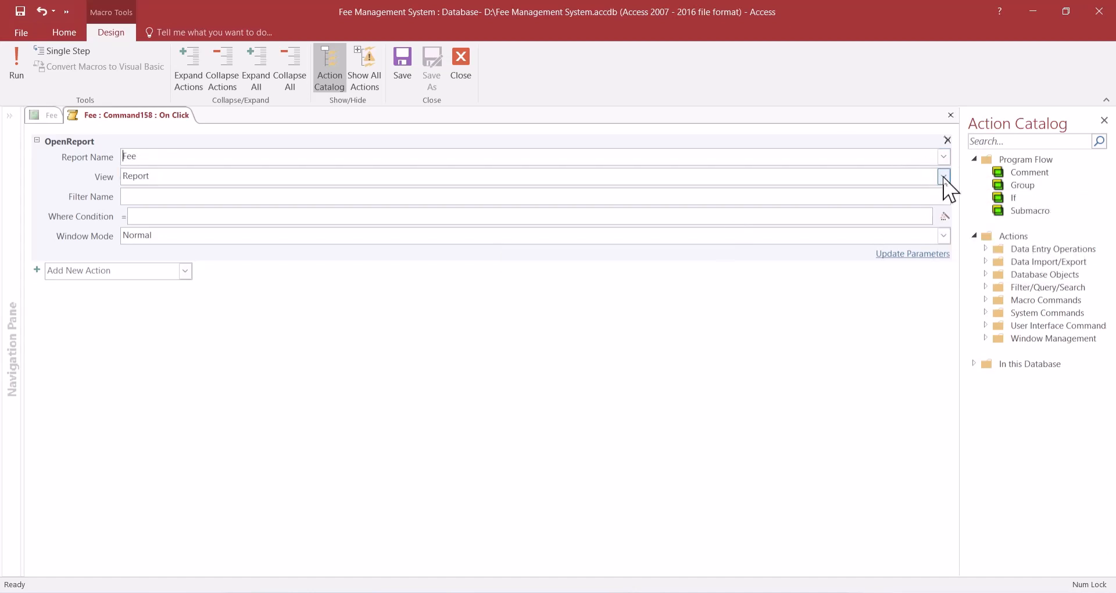
pyautogui.click(944, 176)
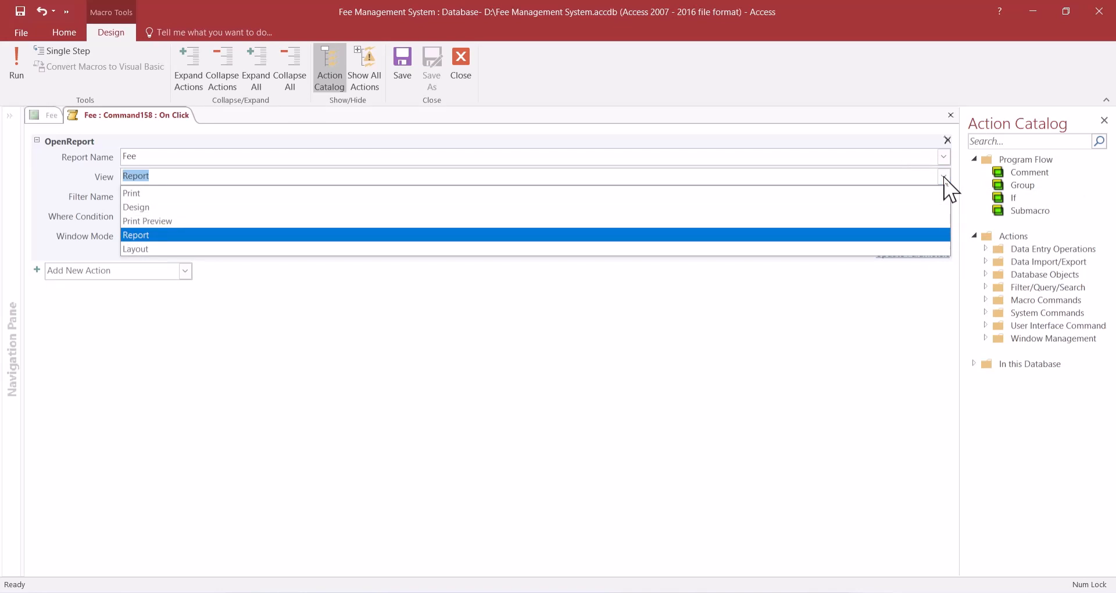
pyautogui.click(870, 198)
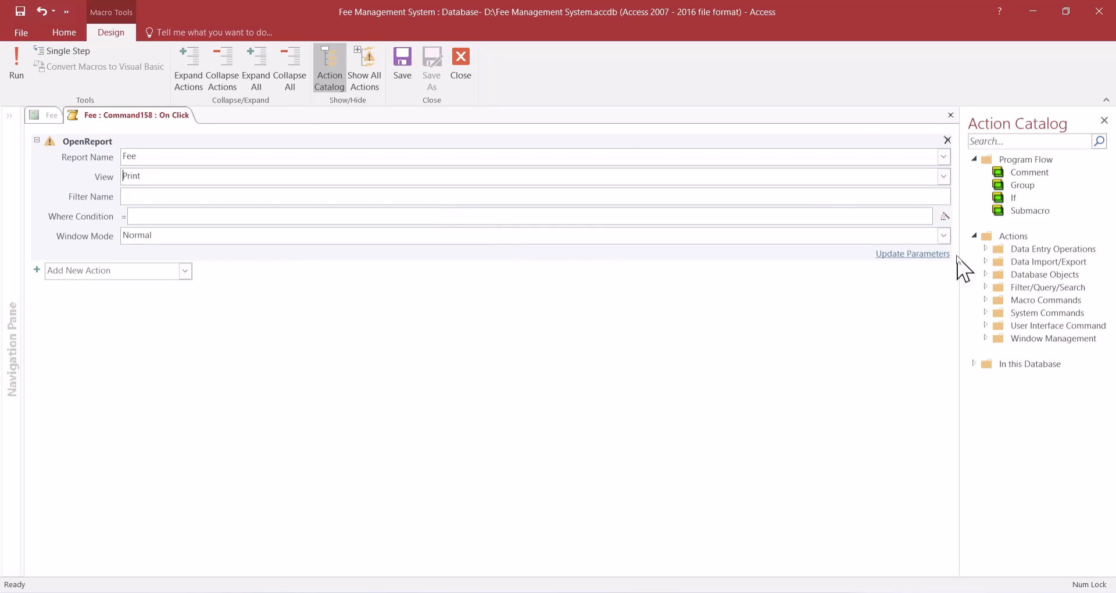
pyautogui.click(944, 235)
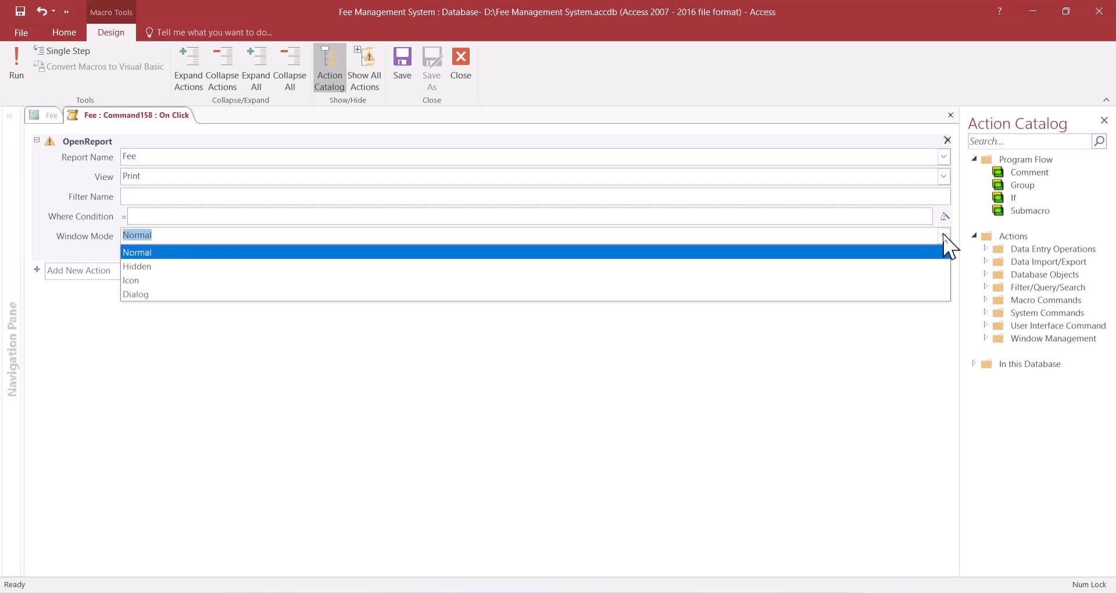
pyautogui.click(943, 236)
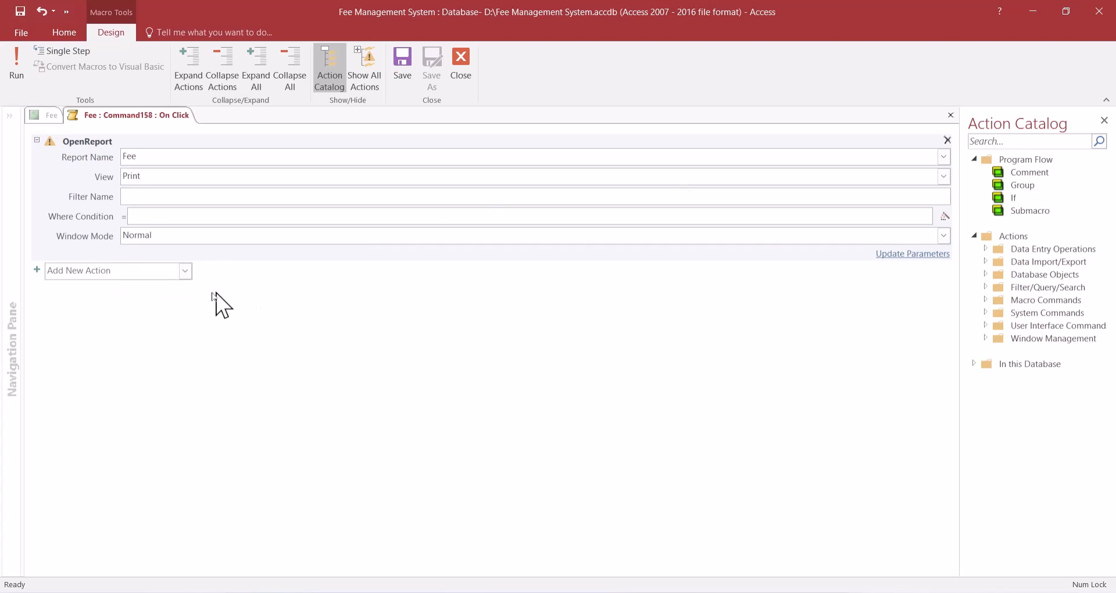
# - Add a CloseWindow action after OpenReport in the Print button's macro
pyautogui.click(185, 271)
pyautogui.write('Clo')
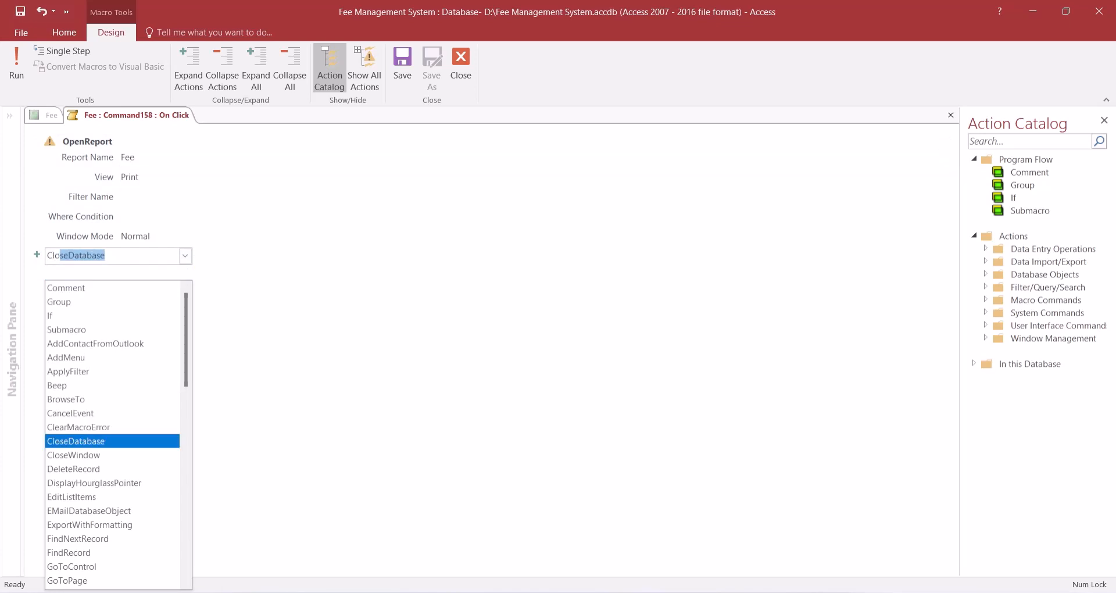
pyautogui.write('serr')
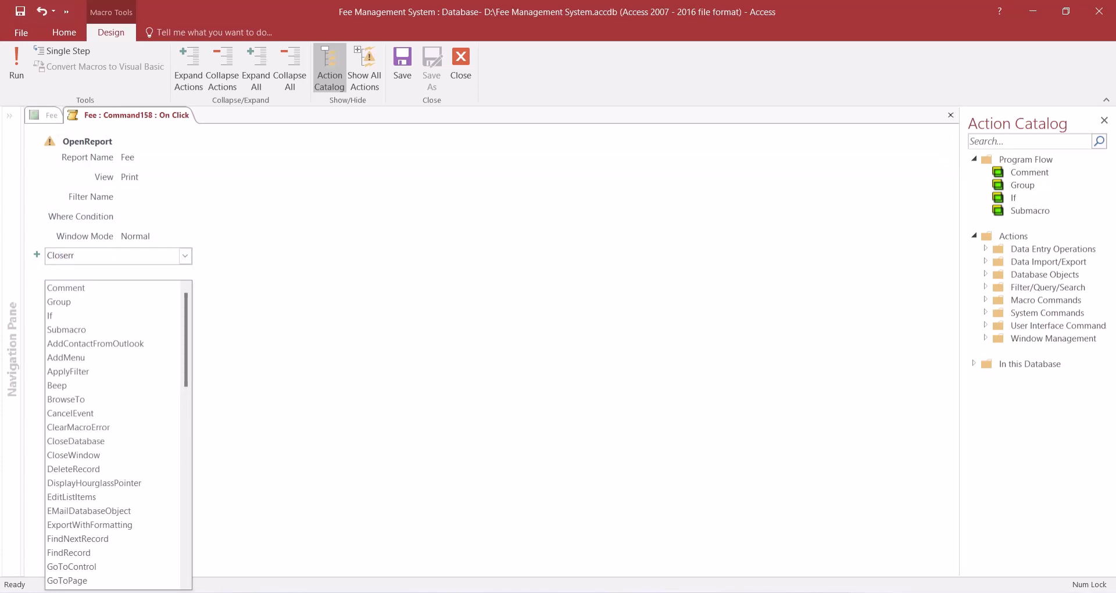
pyautogui.press('BackSpace')
pyautogui.press('BackSpace')
pyautogui.write('Window')
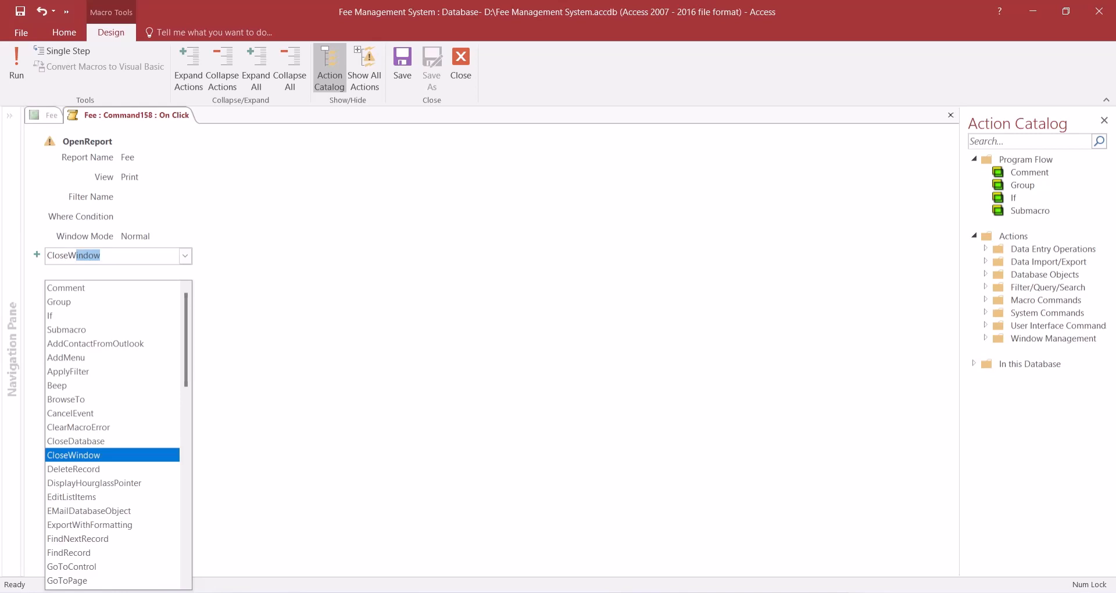
pyautogui.press('Return')
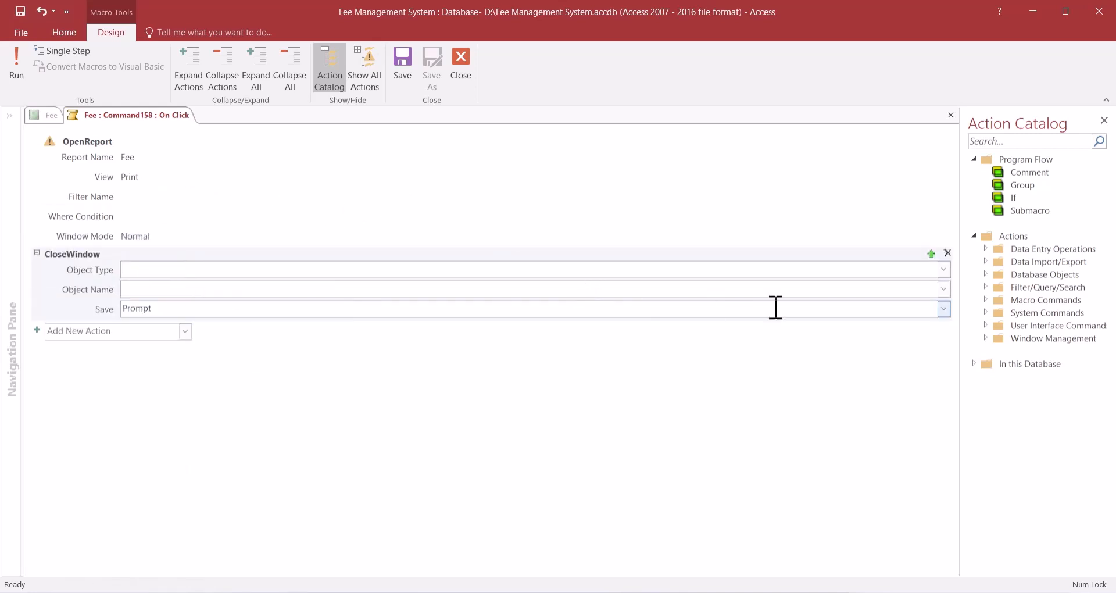
# - Set the CloseWindow action to object type Report, object name Fee and Save Yes, and close the macro with its changes saved
pyautogui.click(944, 270)
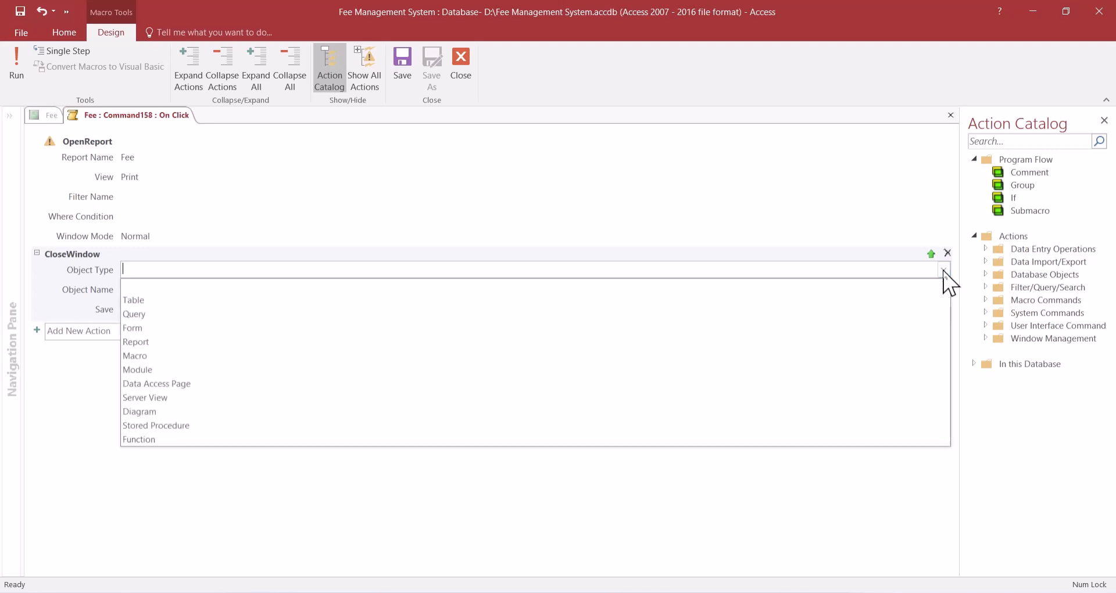
pyautogui.click(850, 342)
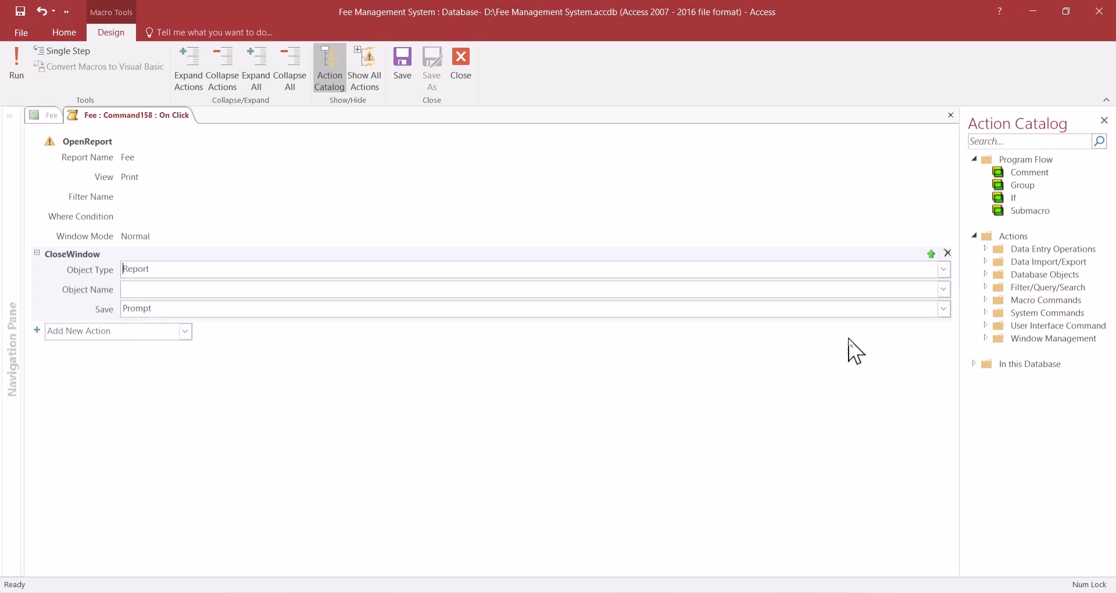
pyautogui.click(943, 289)
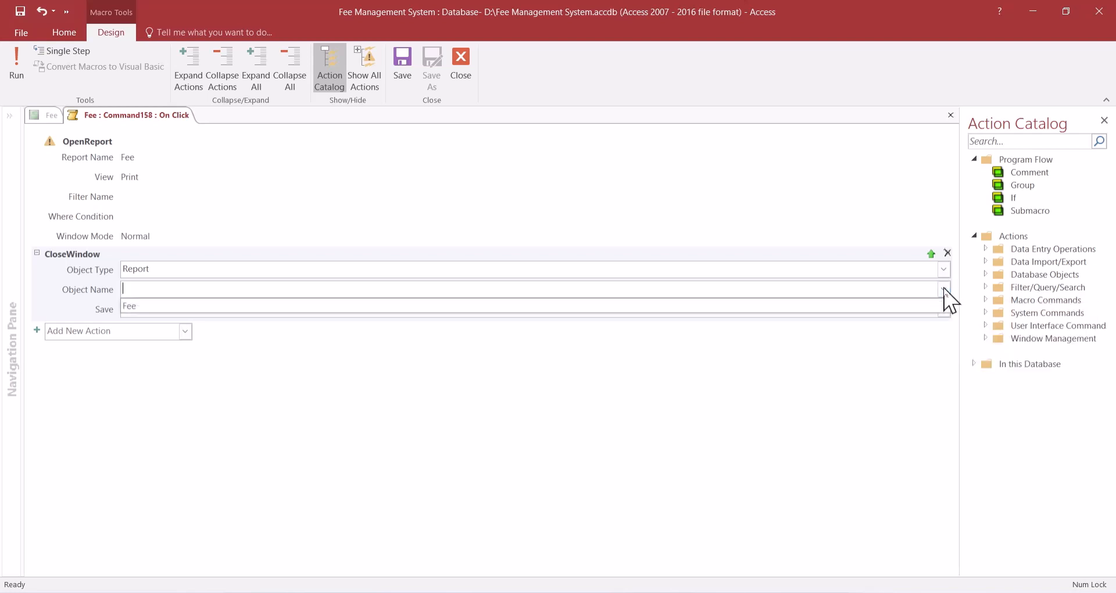
pyautogui.click(883, 305)
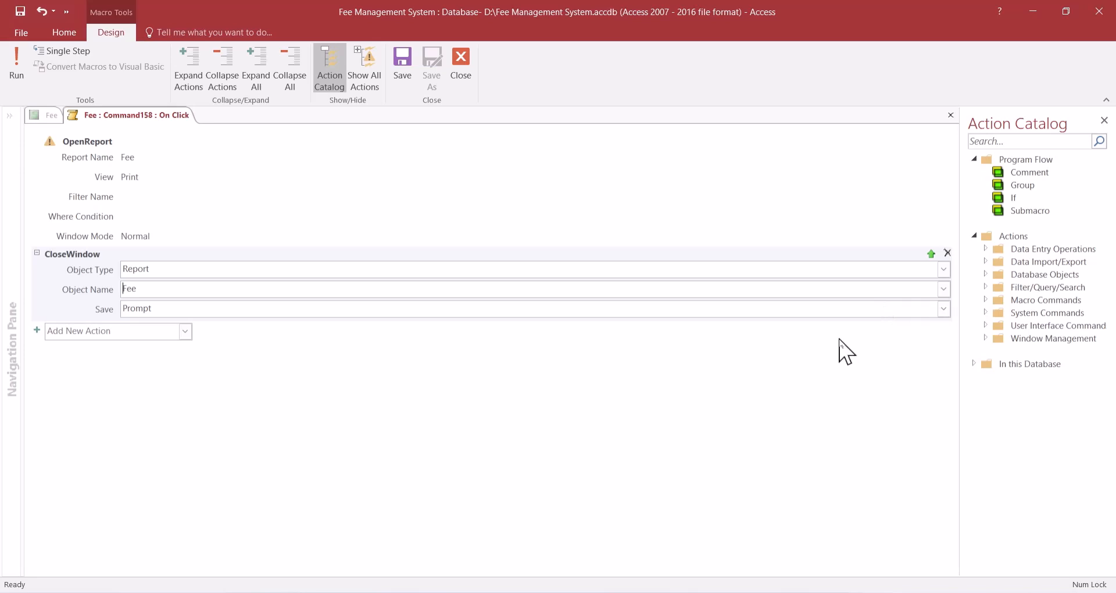
pyautogui.click(944, 309)
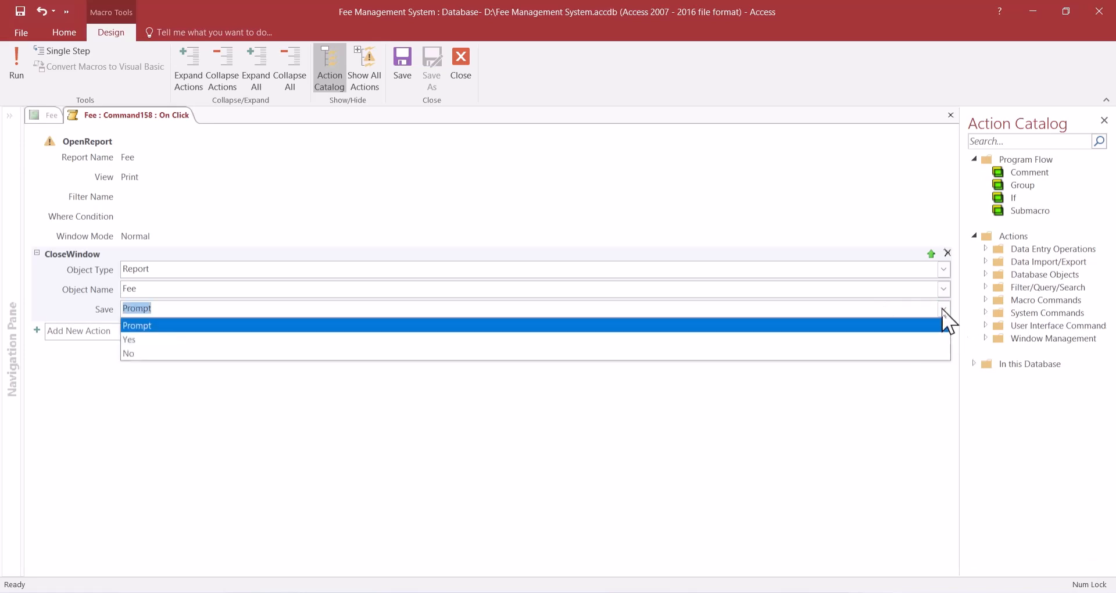
pyautogui.click(914, 338)
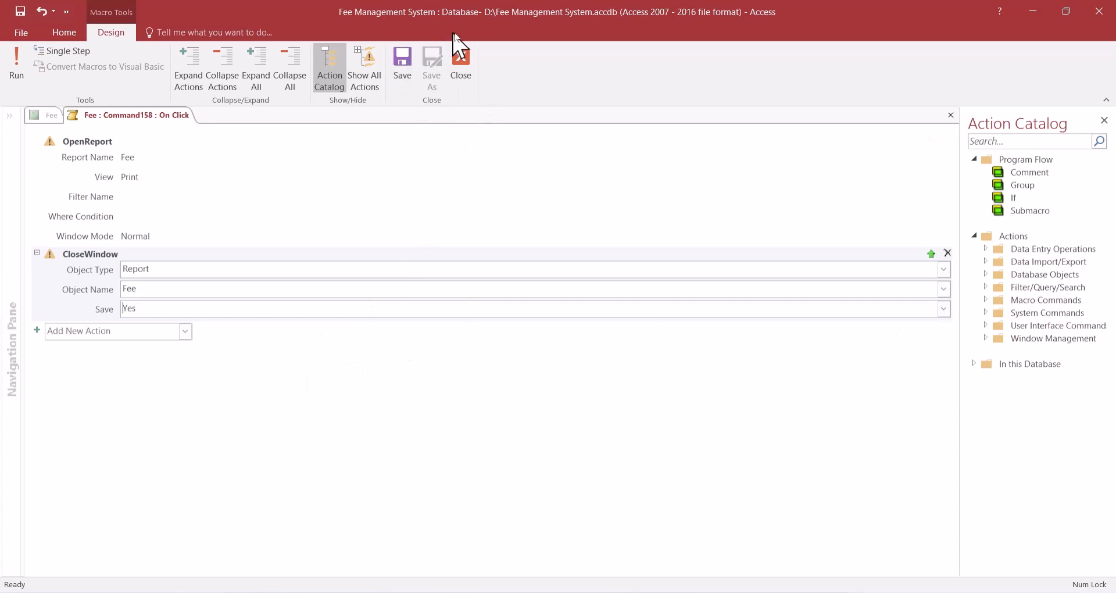
pyautogui.click(458, 60)
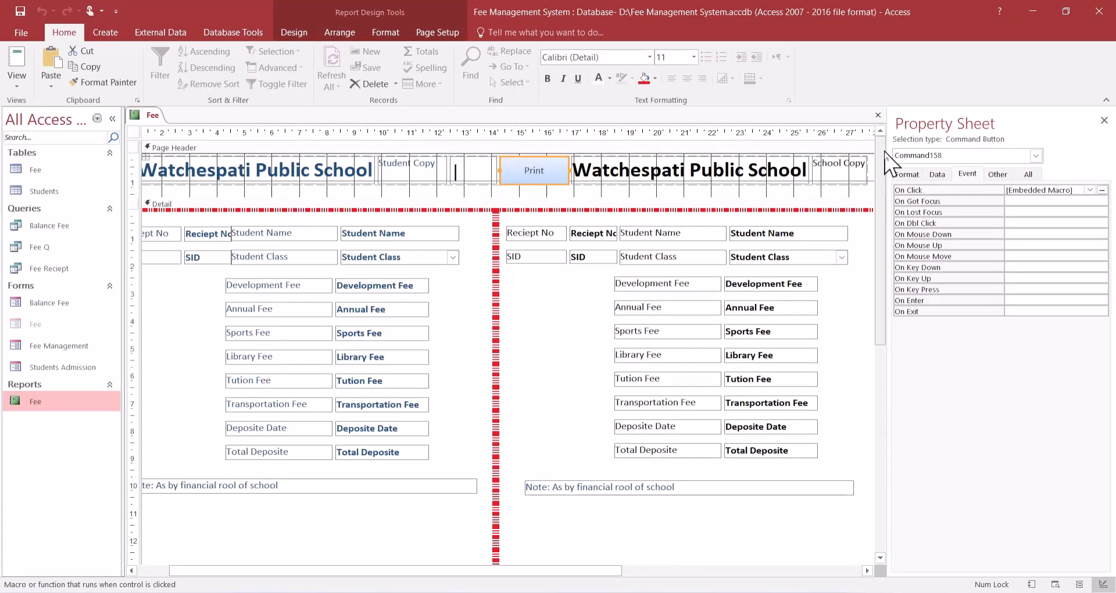
# - Set the Print button's Display When property to Screen Only
pyautogui.click(908, 174)
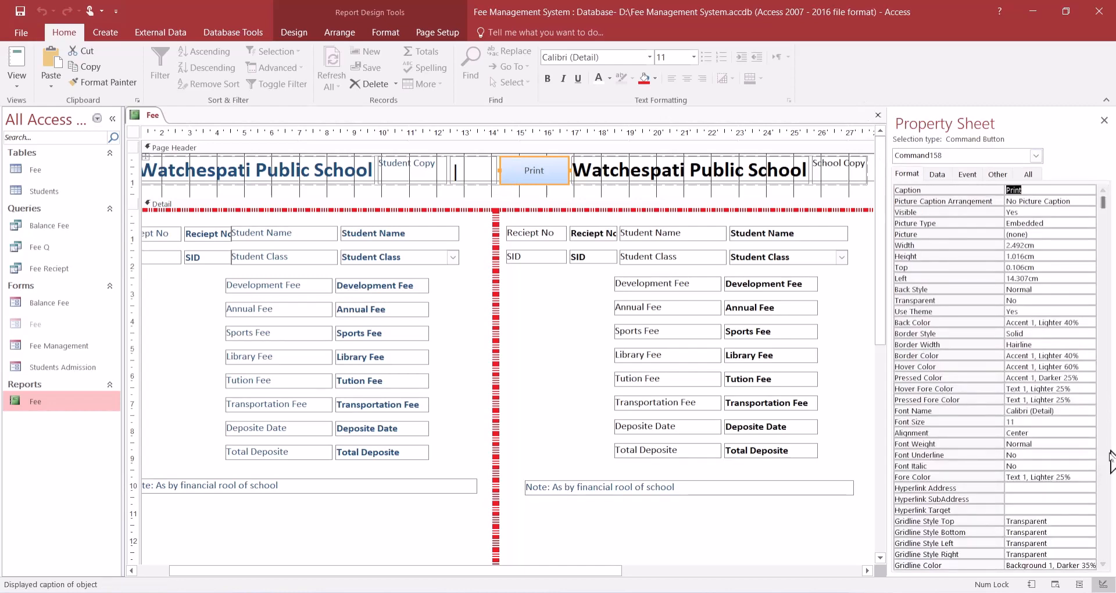
pyautogui.scroll(-3, 1112, 462)
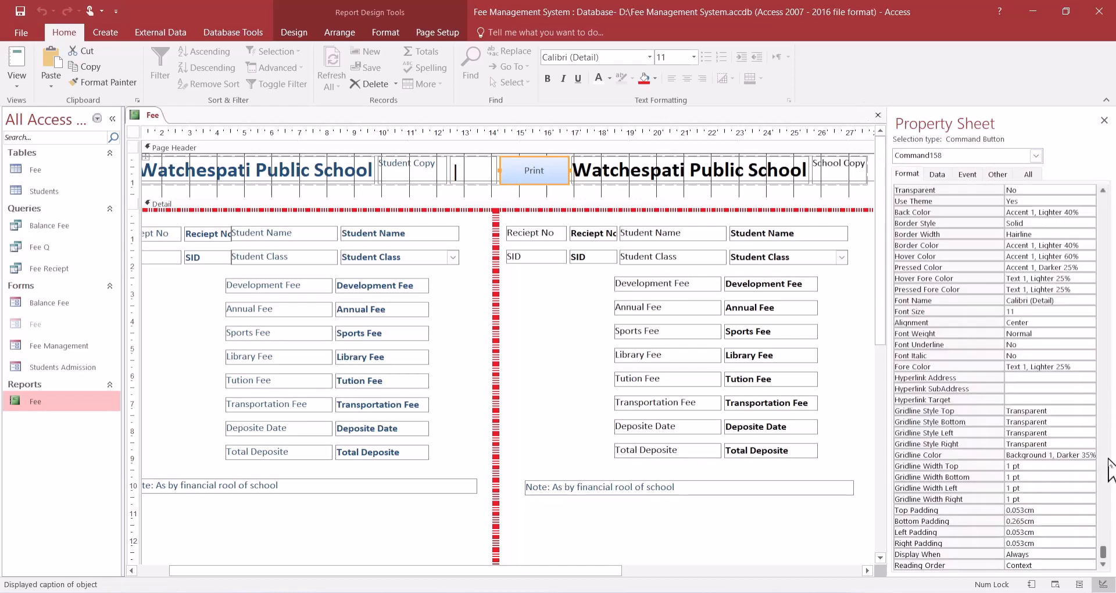
pyautogui.click(926, 544)
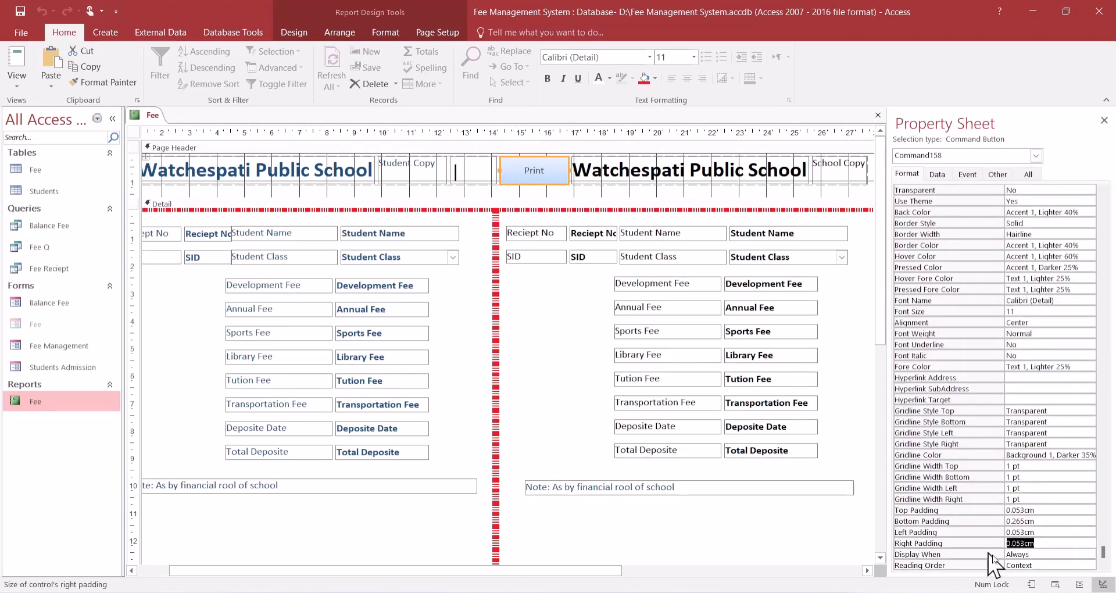
pyautogui.click(918, 556)
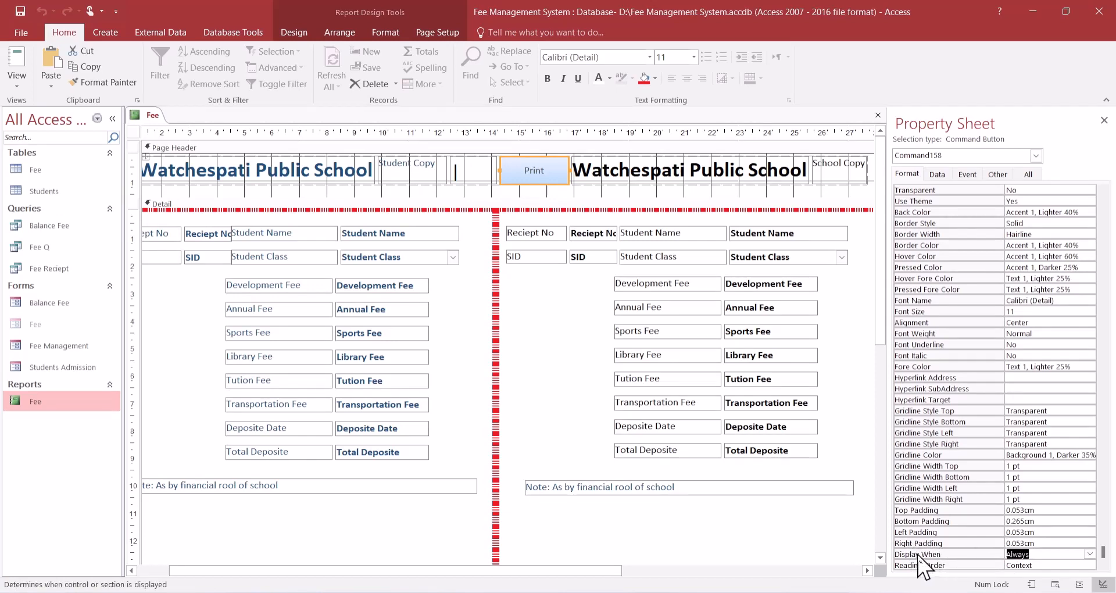
pyautogui.click(1089, 554)
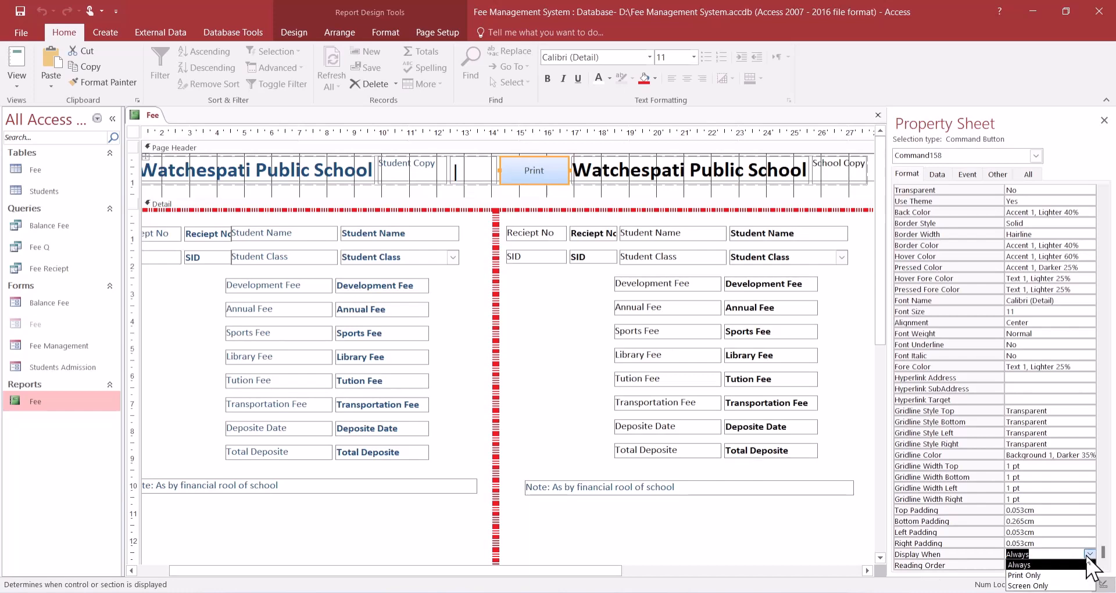
pyautogui.click(1051, 586)
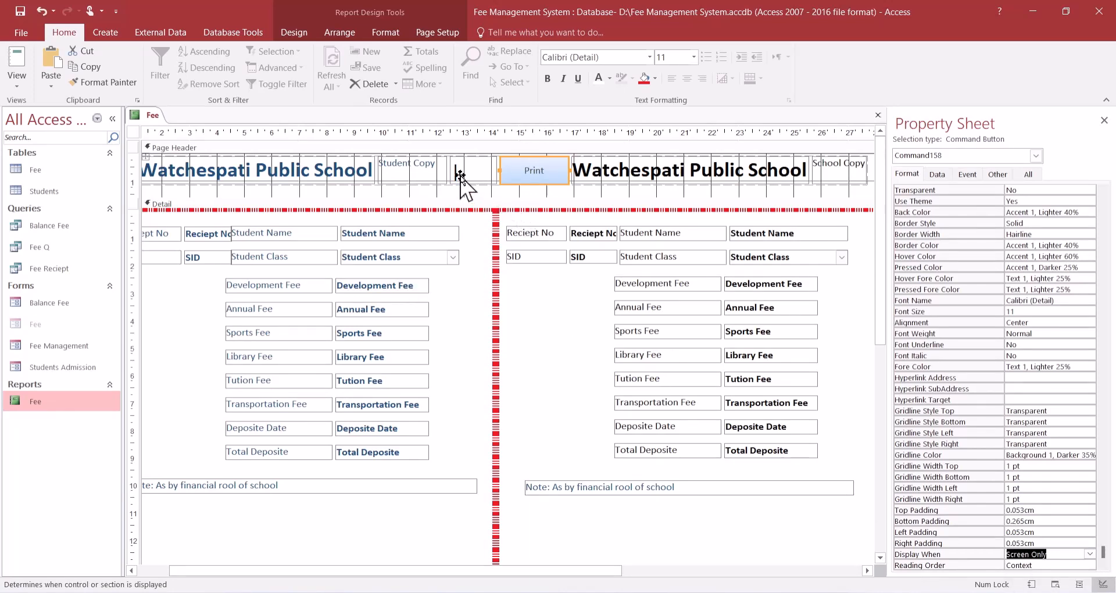
# - Right-align the separator label between Student Copy and the Print button, and close the Fee report with its design changes saved
pyautogui.click(459, 177)
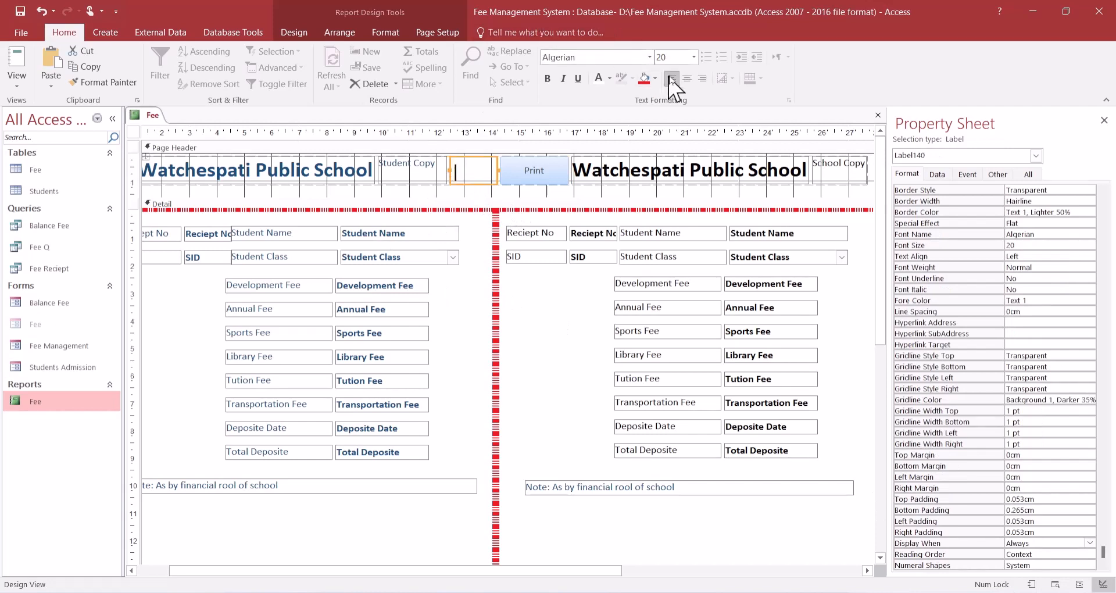
pyautogui.click(701, 82)
pyautogui.click(560, 177)
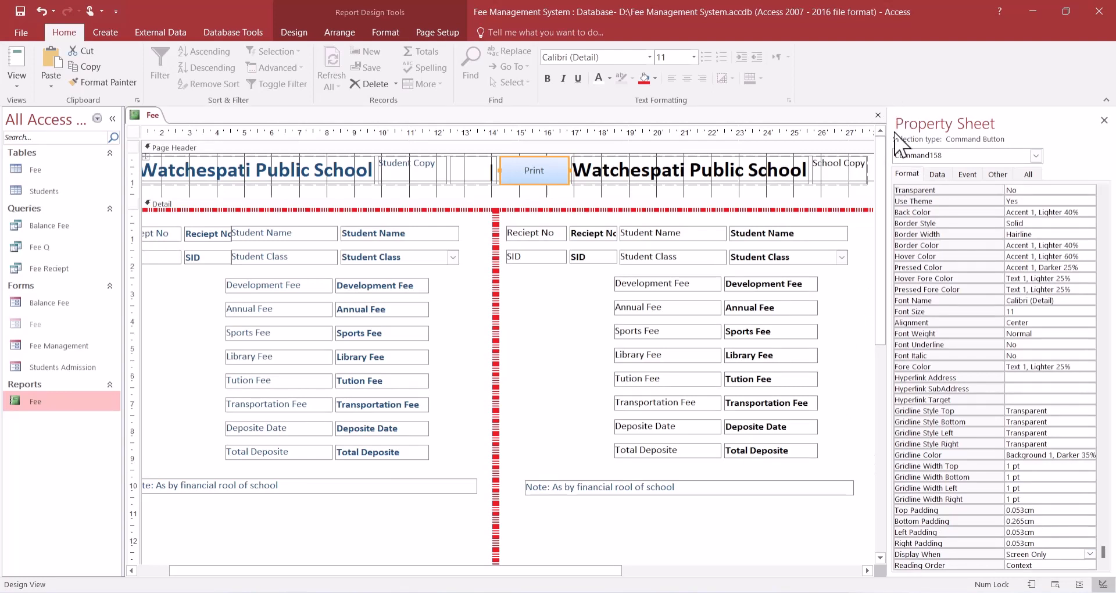
pyautogui.click(879, 115)
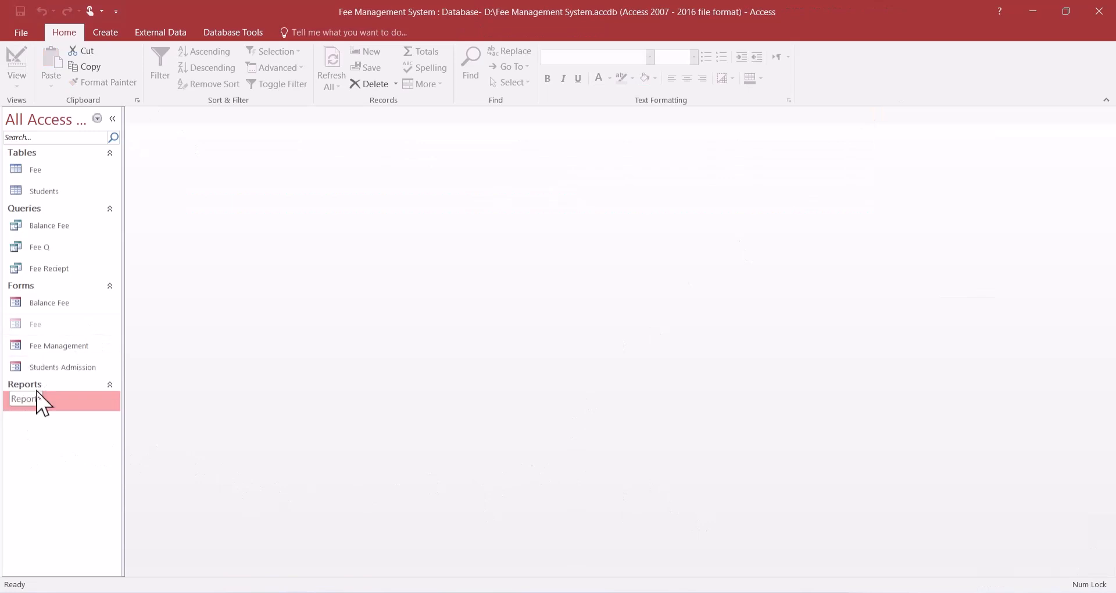
# - Open the Fee Management form in Design View and open the Preview Reciept button's On Click macro
pyautogui.rightClick(52, 352)
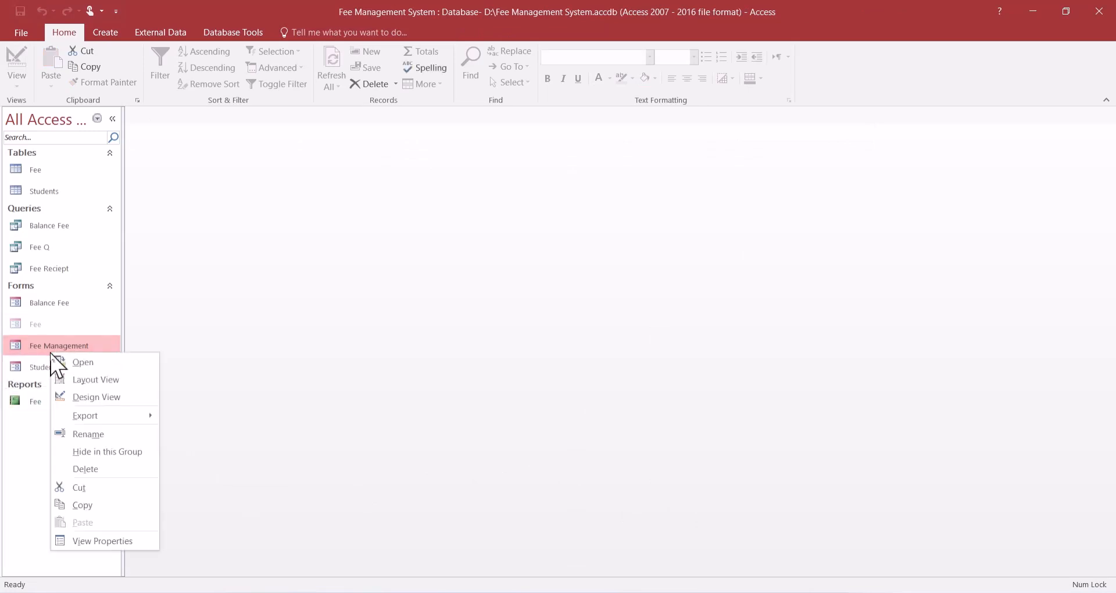
pyautogui.click(60, 400)
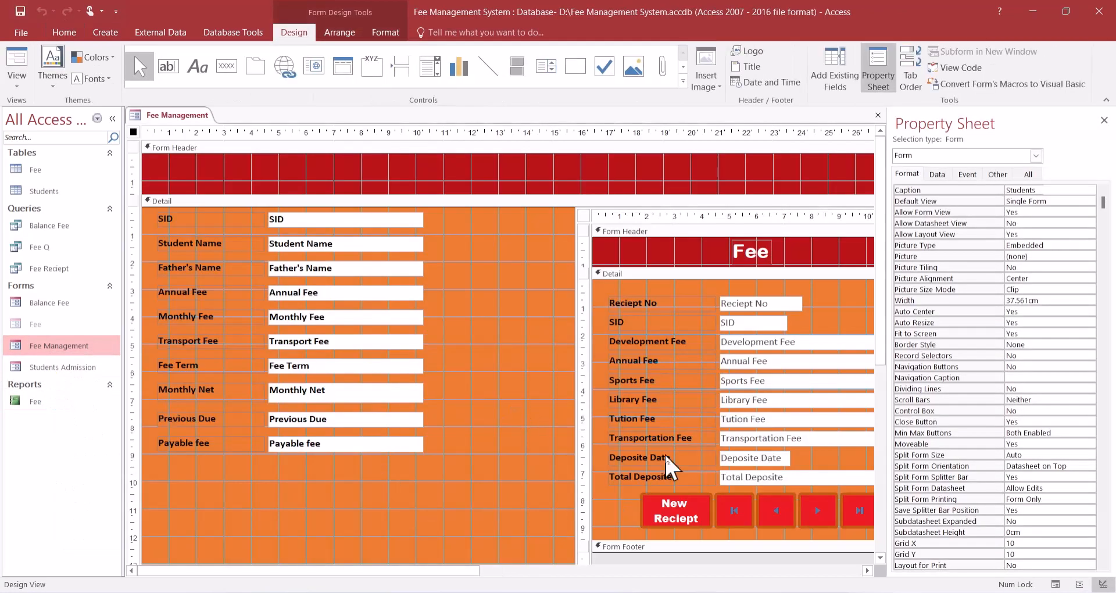
pyautogui.scroll(-5, 751, 501)
pyautogui.scroll(-5, 767, 523)
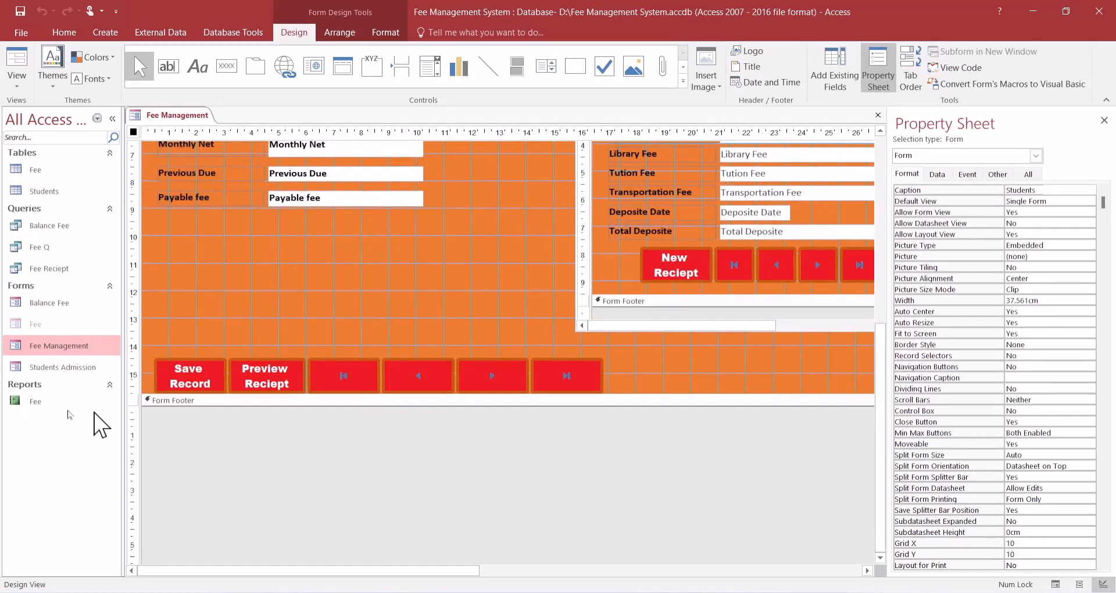
pyautogui.click(269, 392)
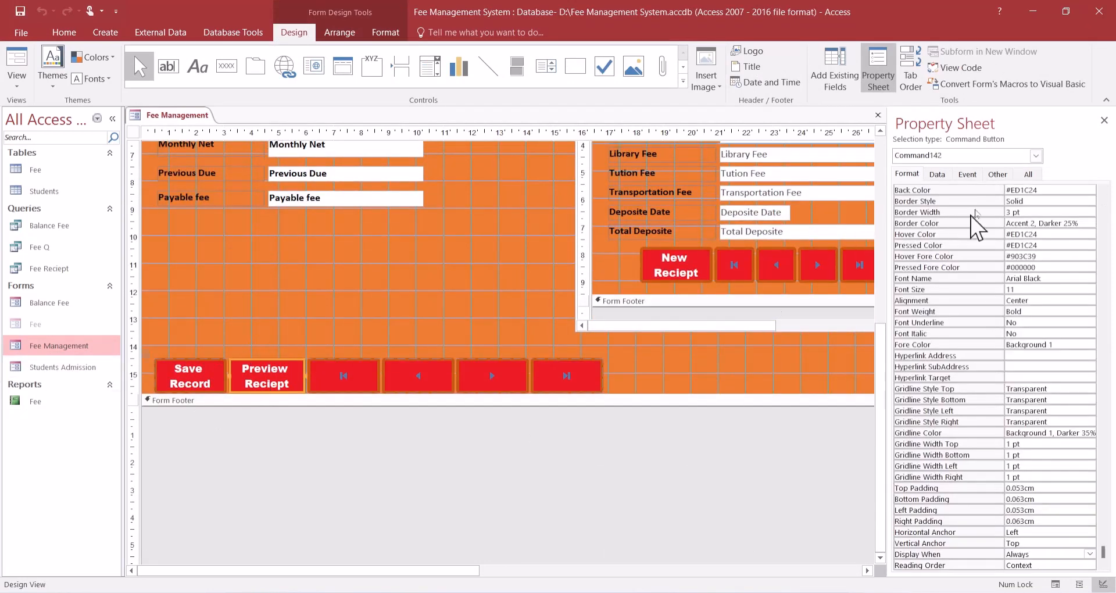
pyautogui.click(968, 173)
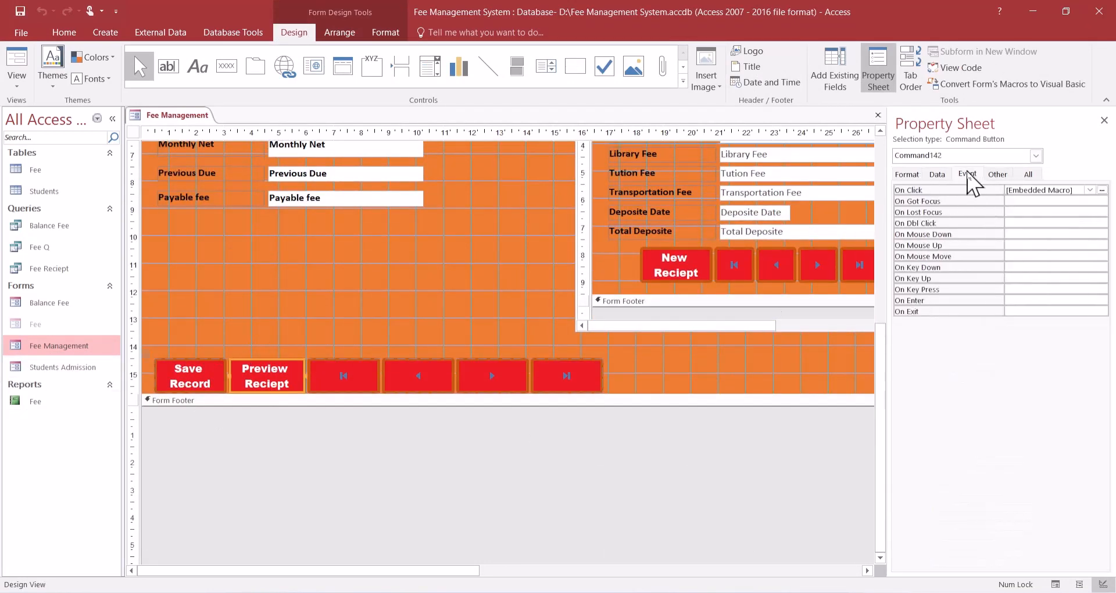
pyautogui.click(1103, 191)
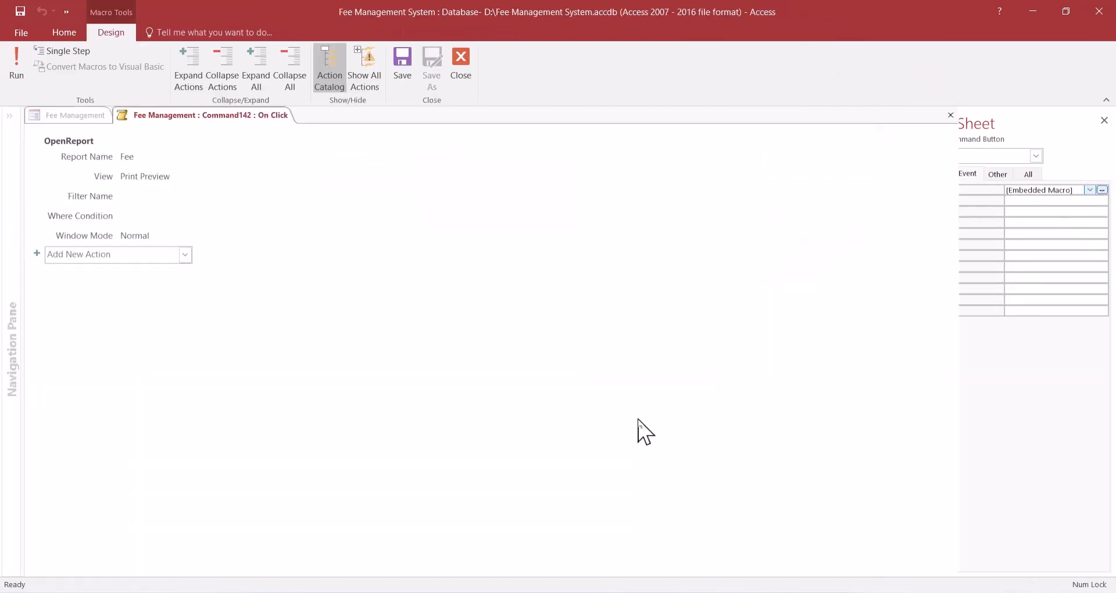
# - Set the OpenReport action's View to Report in the Preview Reciept macro, and save and close the macro
pyautogui.click(366, 199)
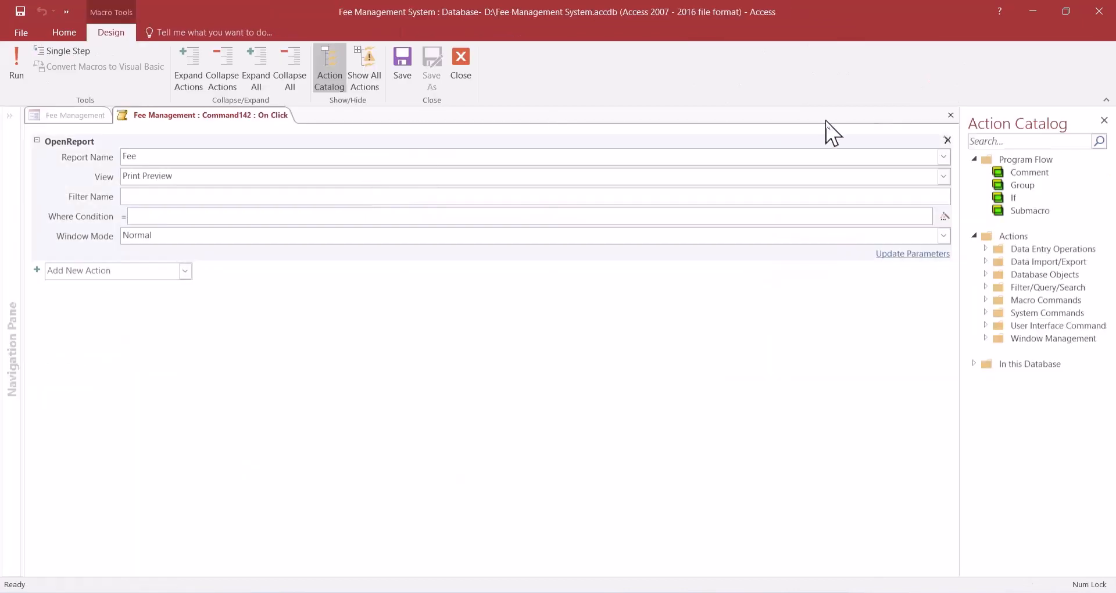
pyautogui.click(943, 177)
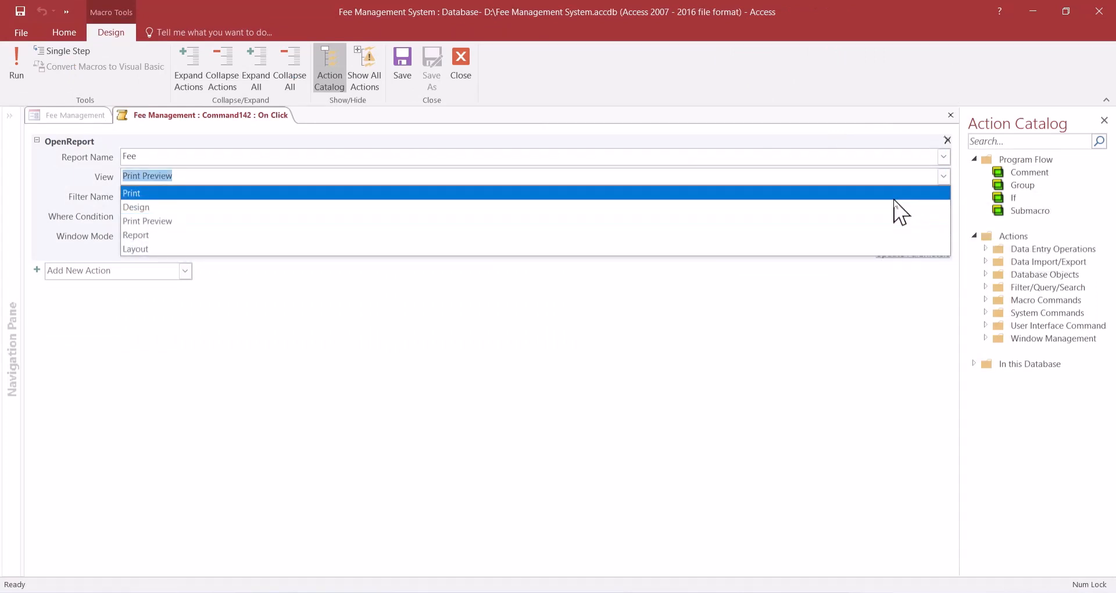
pyautogui.click(866, 235)
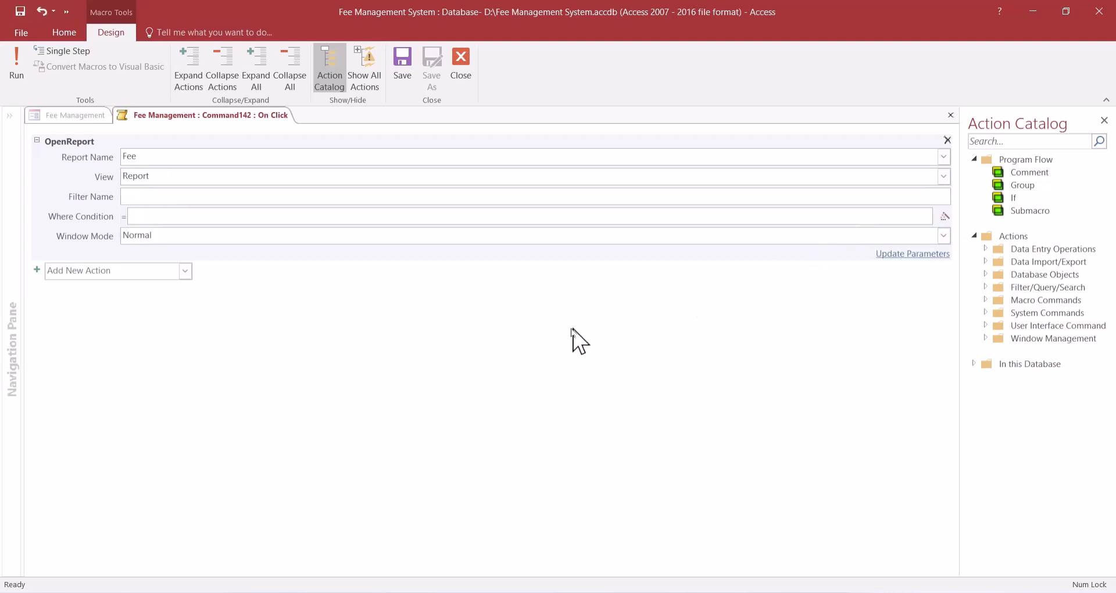
pyautogui.click(402, 70)
pyautogui.click(462, 67)
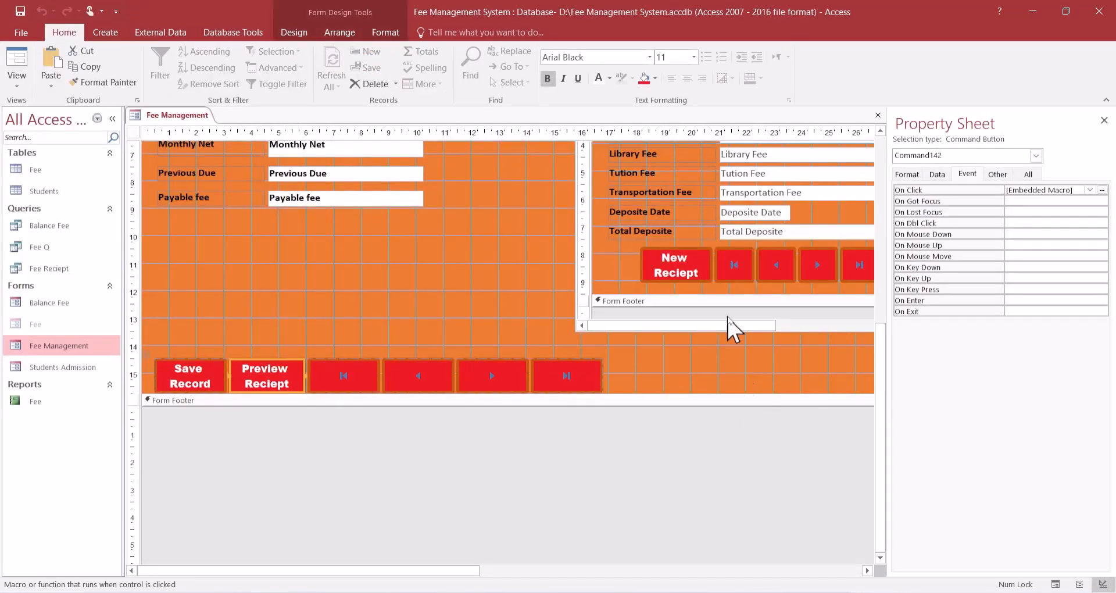
# - Open the Fee report in Design View and open the Print button's On Click macro
pyautogui.click(13, 407)
pyautogui.rightClick(17, 409)
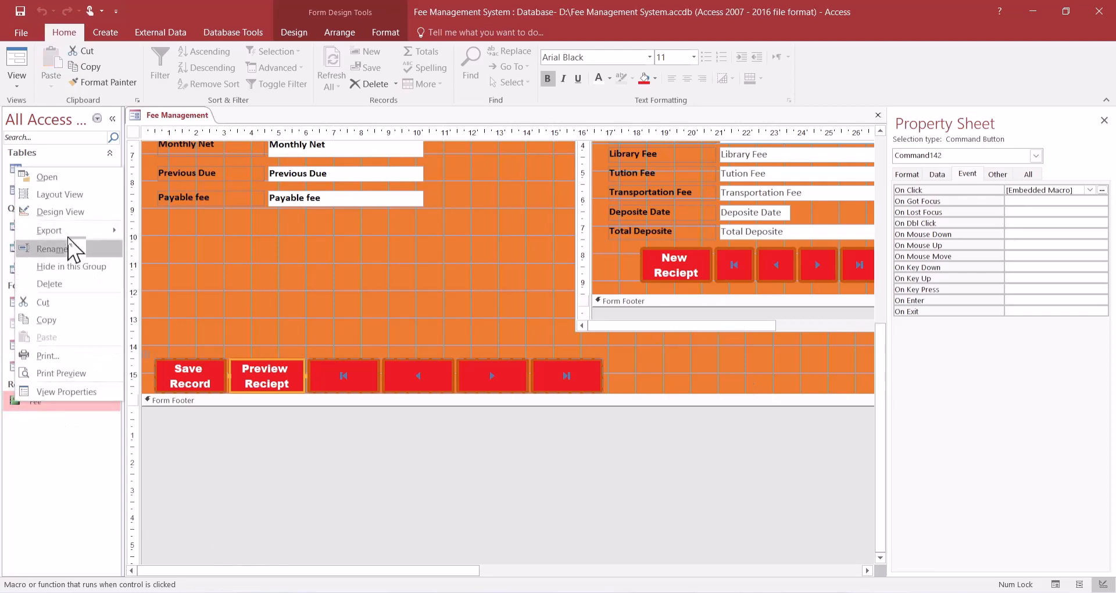
pyautogui.click(64, 213)
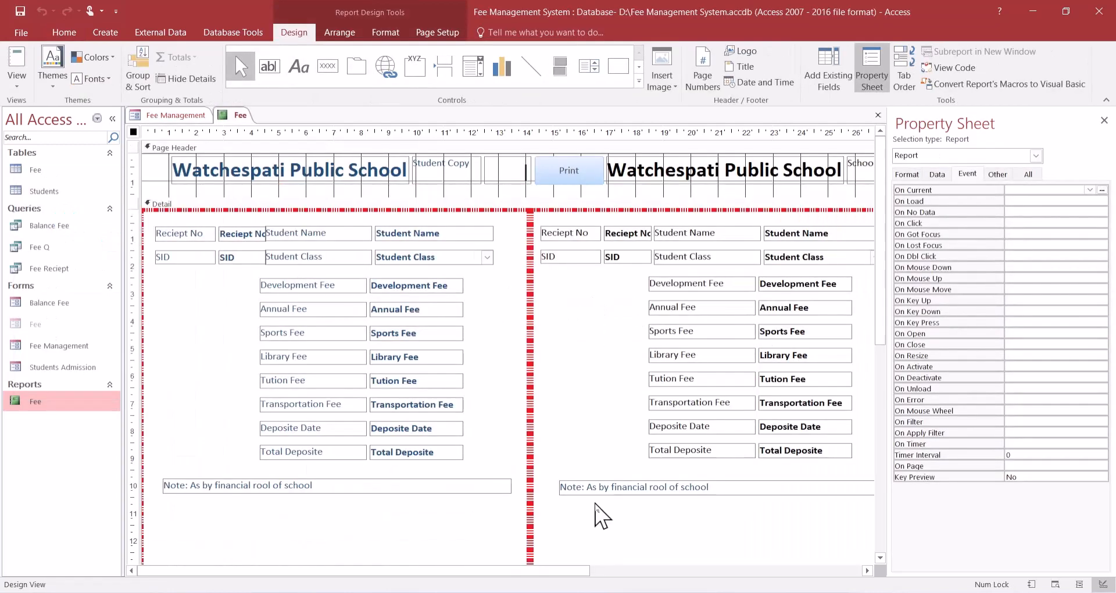
pyautogui.click(596, 178)
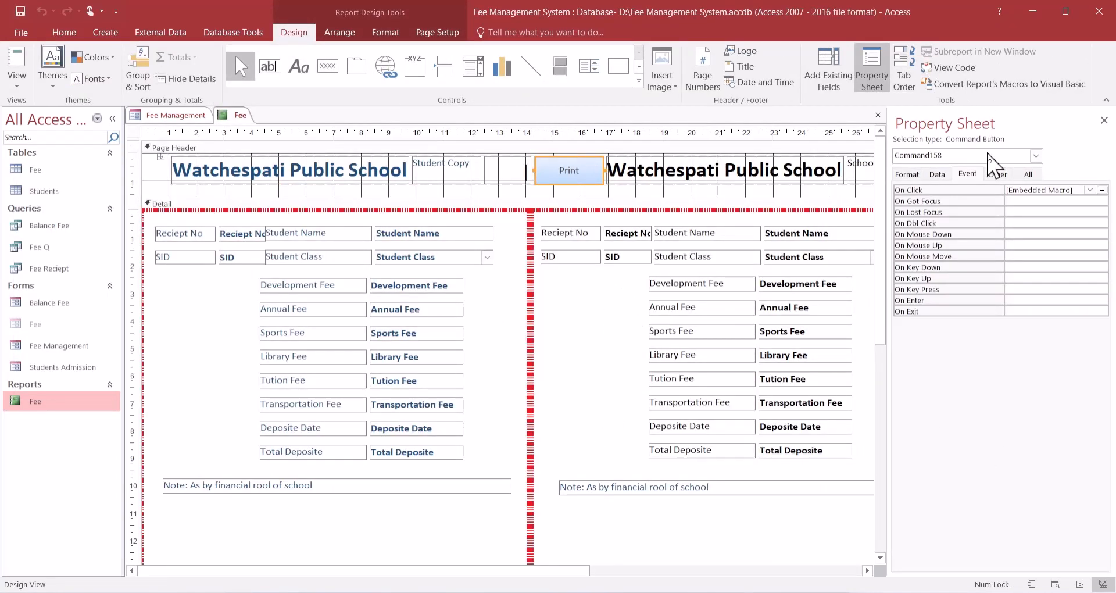
pyautogui.click(1103, 191)
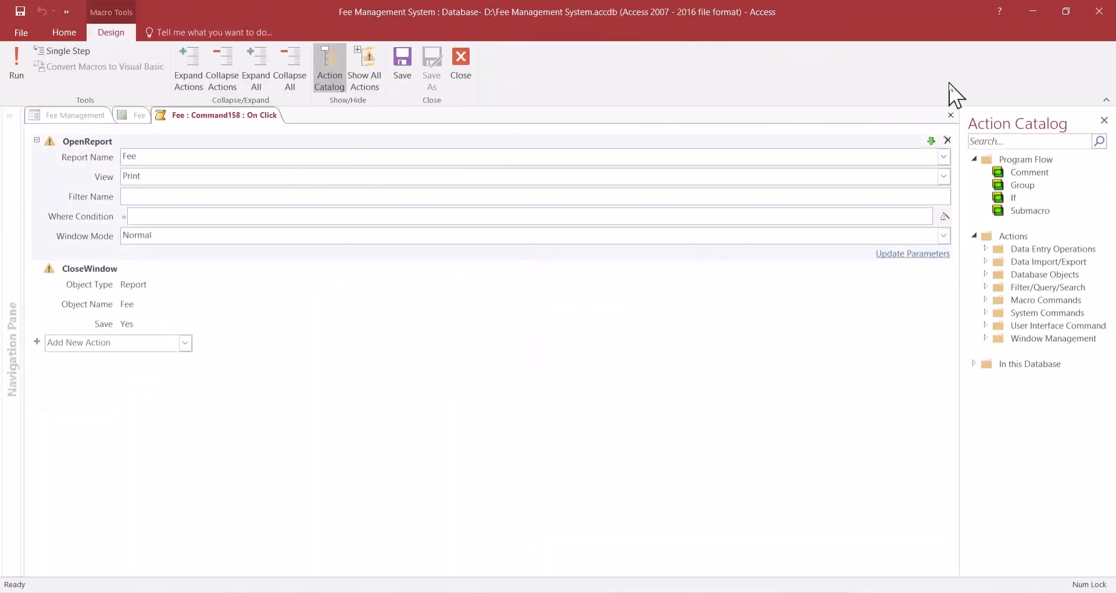
# - Set the Print macro's OpenReport View to Print Preview, and close the macro and the Fee report with changes saved
pyautogui.click(944, 176)
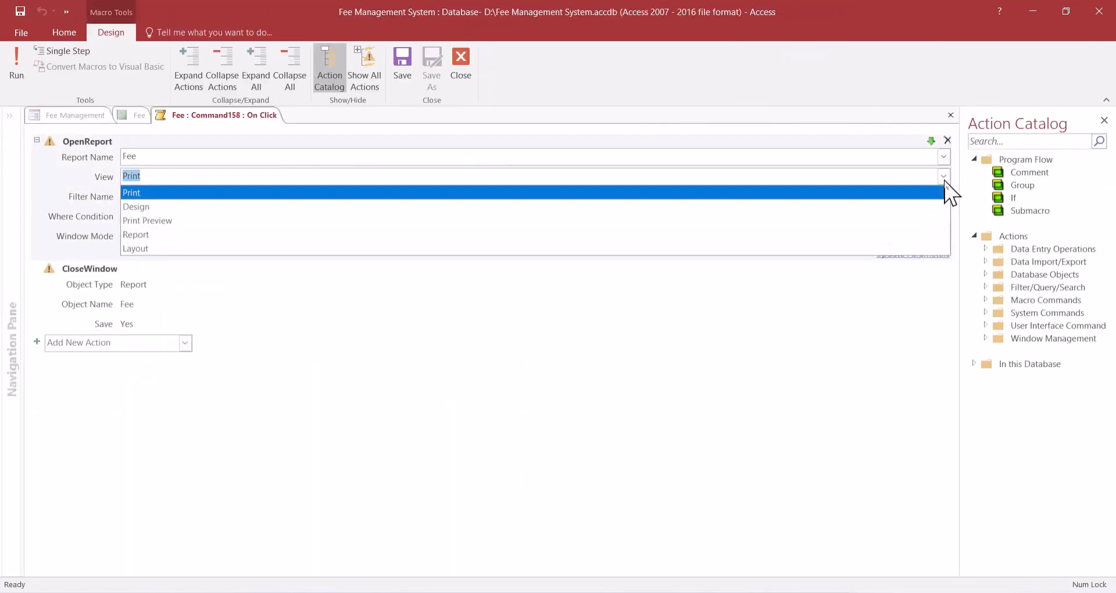
pyautogui.click(893, 221)
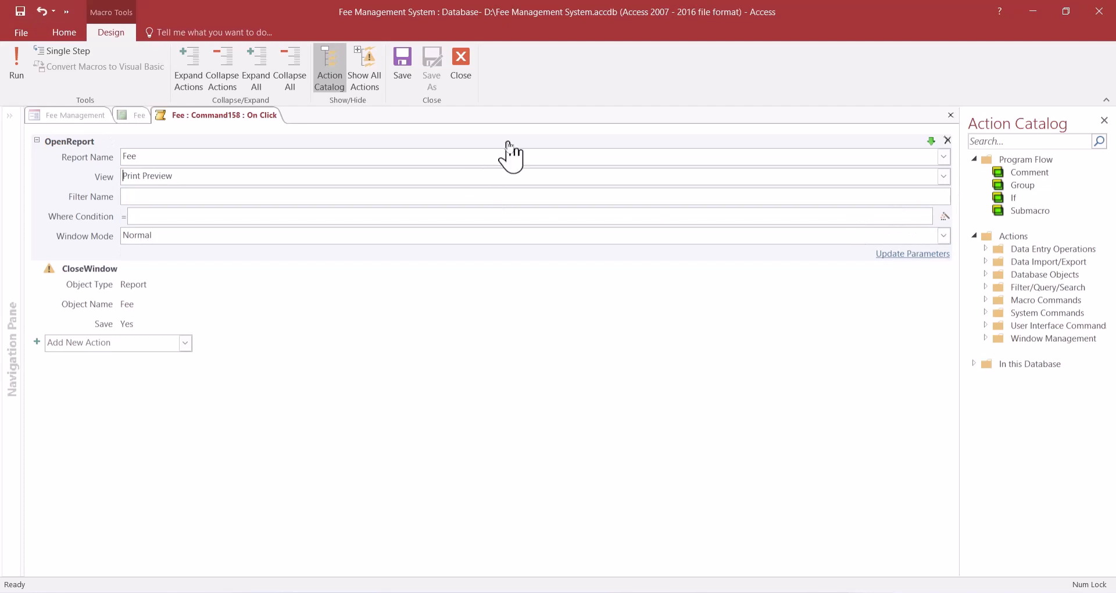
pyautogui.click(471, 57)
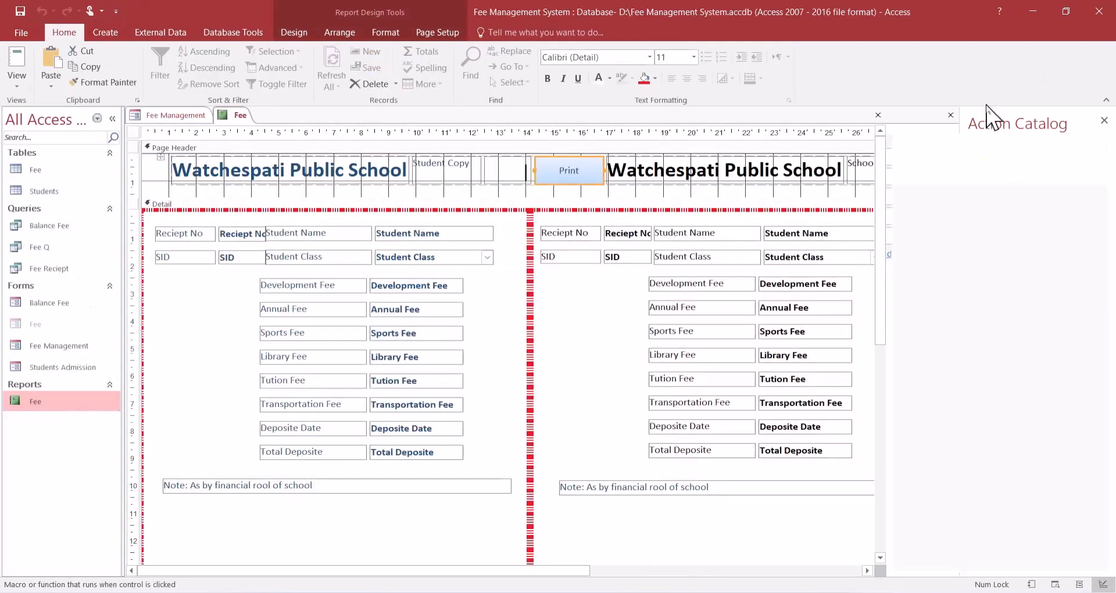
pyautogui.click(878, 115)
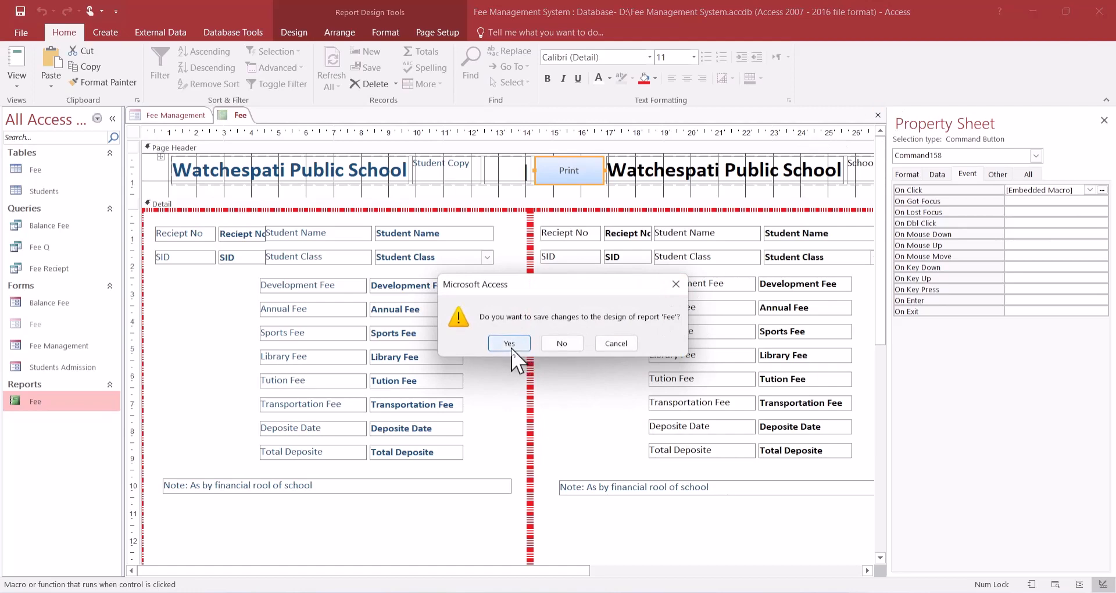
pyautogui.click(510, 344)
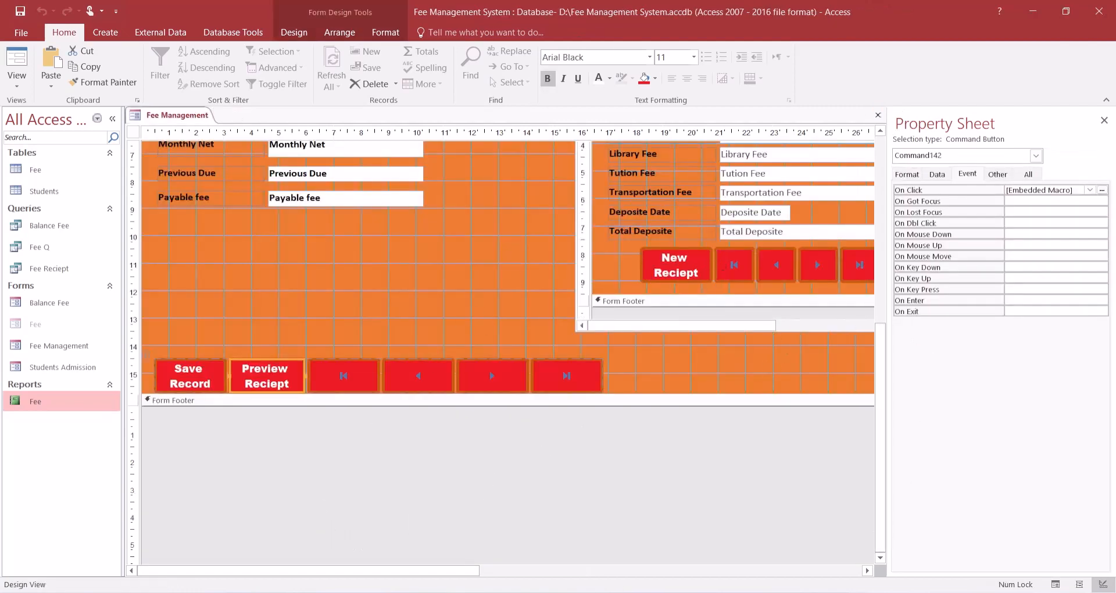
# - Check the Preview Reciept button's macro, and preview receipt 4 from the Fee Management form in Form View
pyautogui.click(1102, 190)
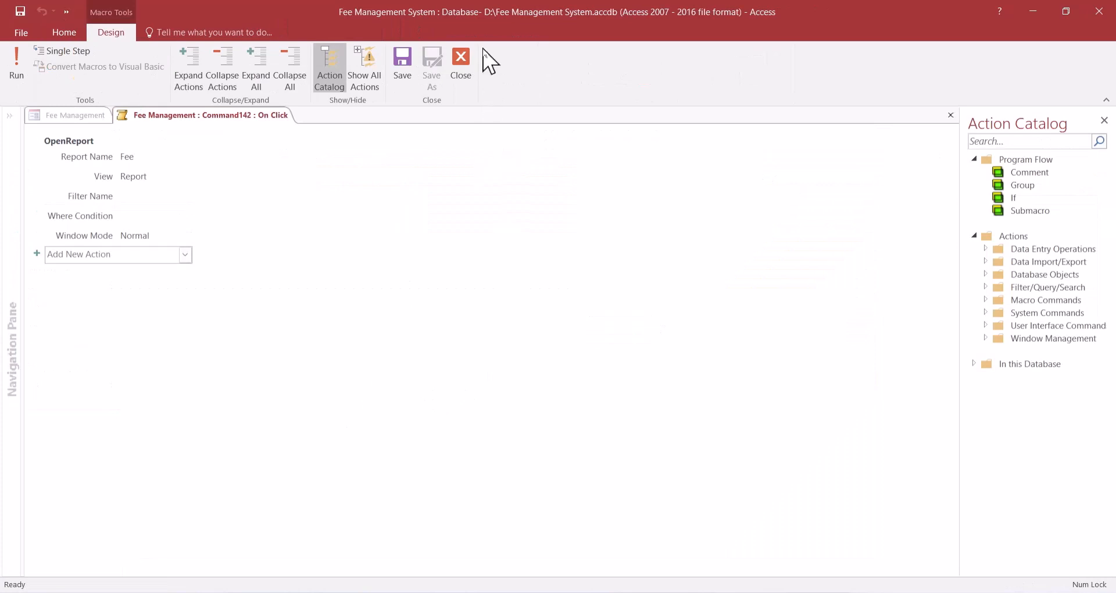
pyautogui.click(457, 58)
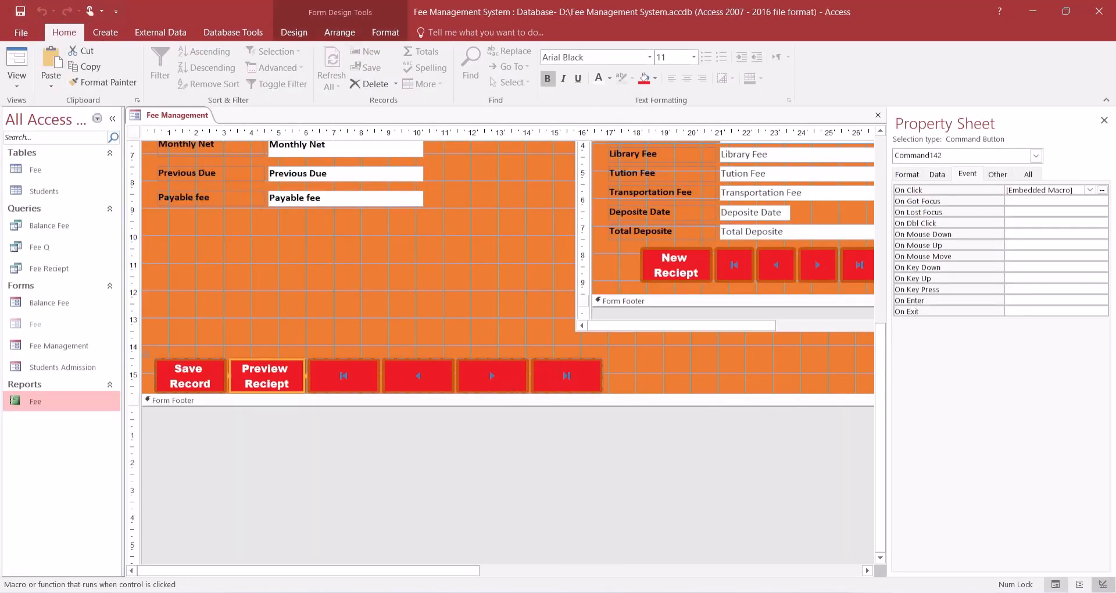
pyautogui.click(1056, 584)
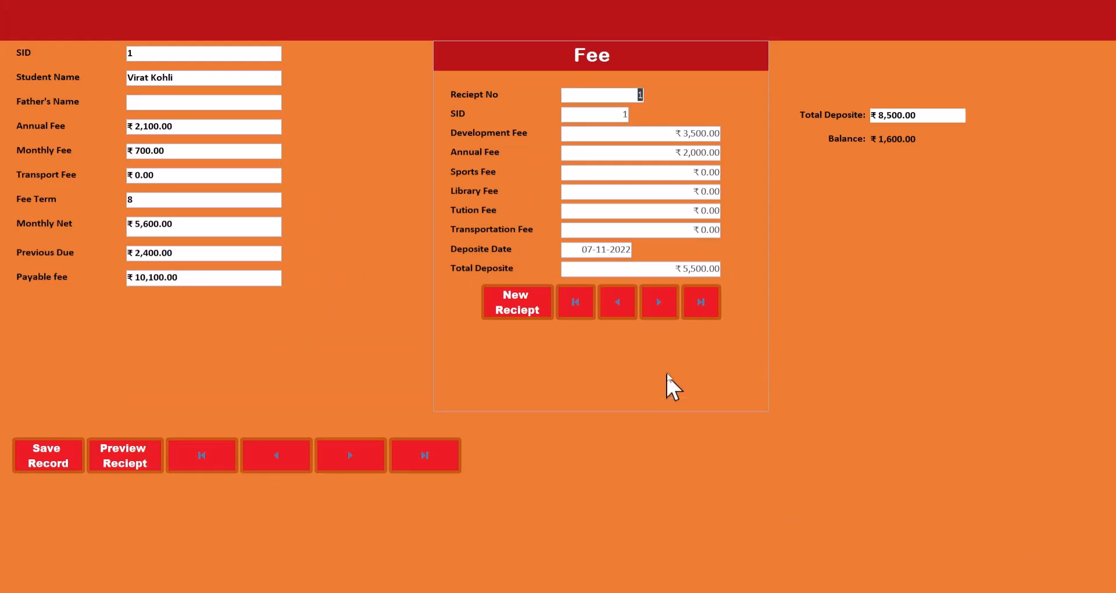
pyautogui.click(664, 307)
pyautogui.click(652, 303)
pyautogui.click(125, 464)
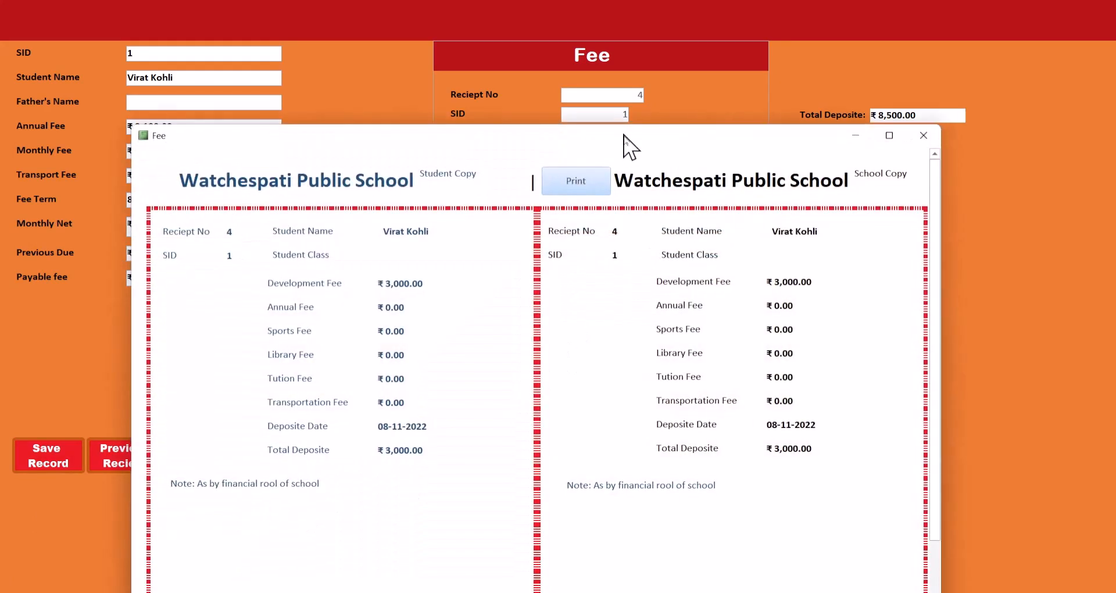
pyautogui.moveTo(620, 130); pyautogui.dragTo(642, 62)
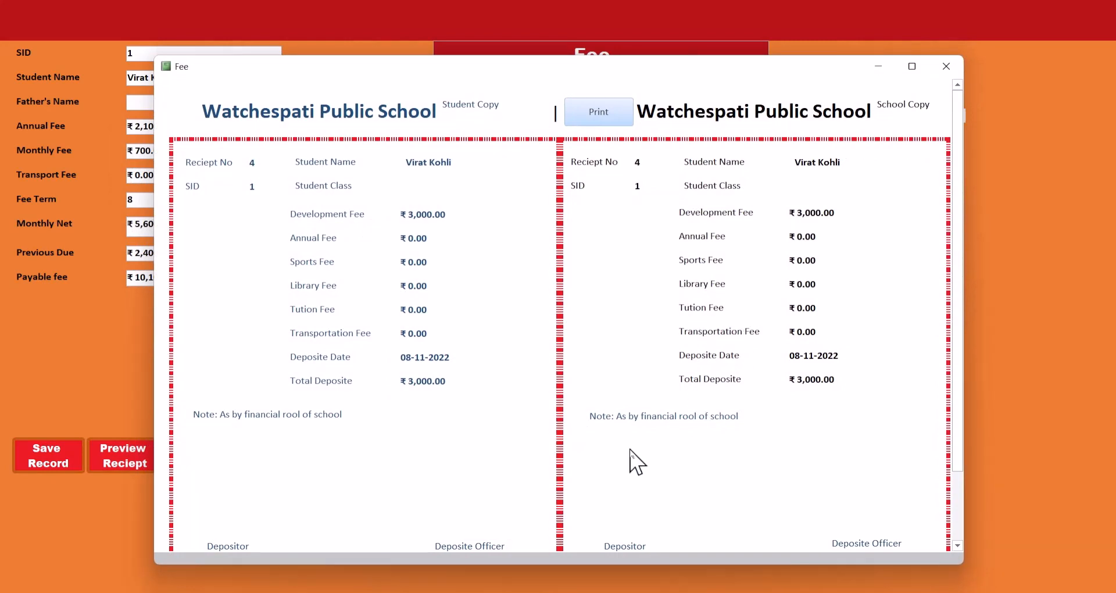
# - Switch the pop-up Fee report and the Fee Management form to Design View
pyautogui.rightClick(790, 92)
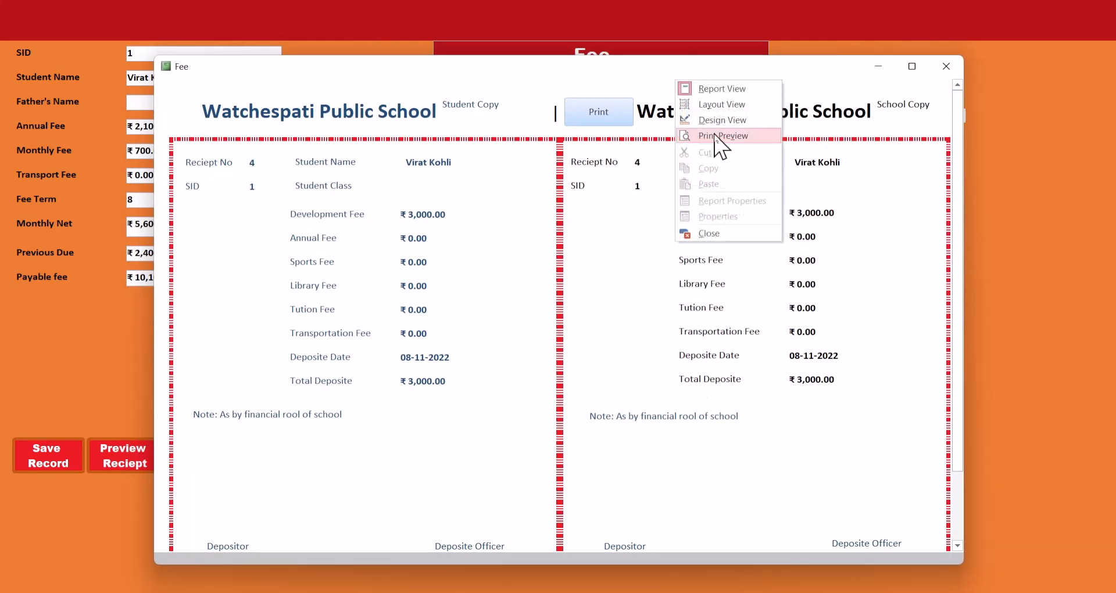
pyautogui.click(725, 120)
pyautogui.rightClick(1083, 12)
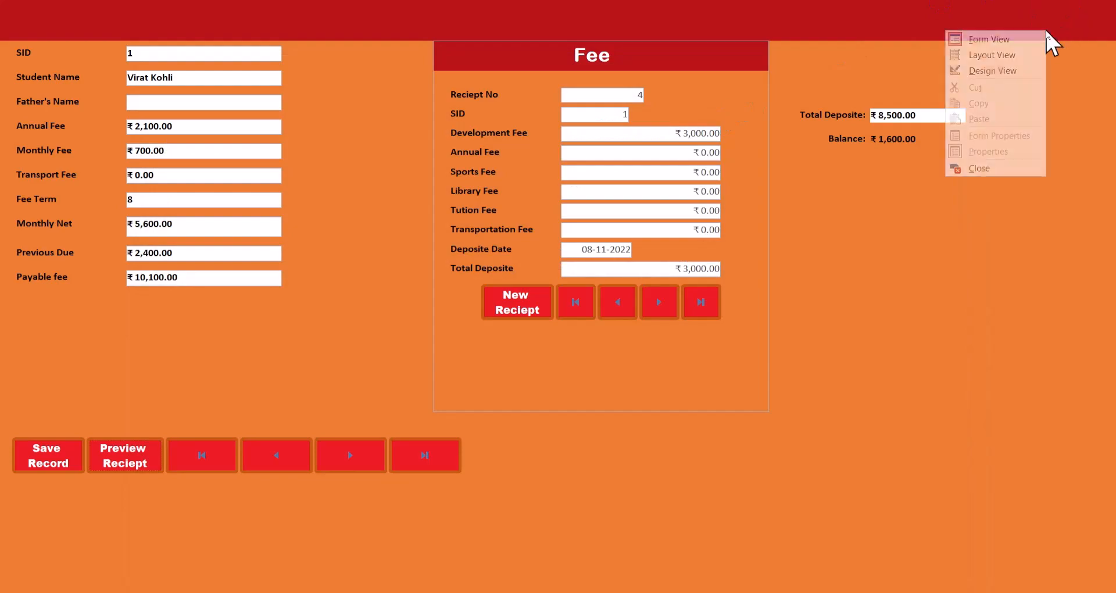
pyautogui.click(986, 83)
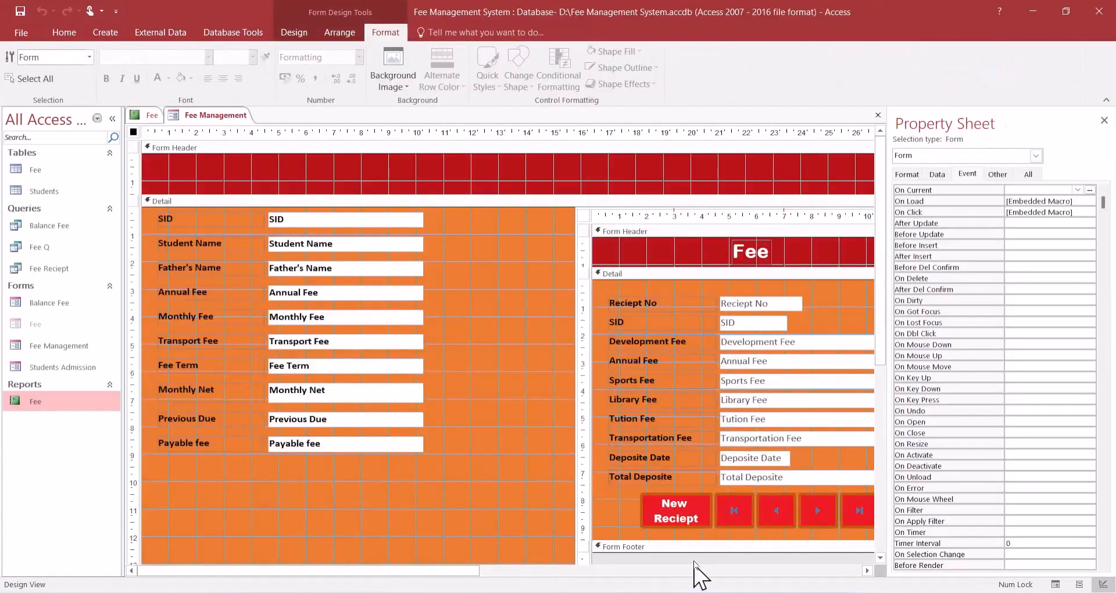
pyautogui.moveTo(454, 571); pyautogui.dragTo(760, 539)
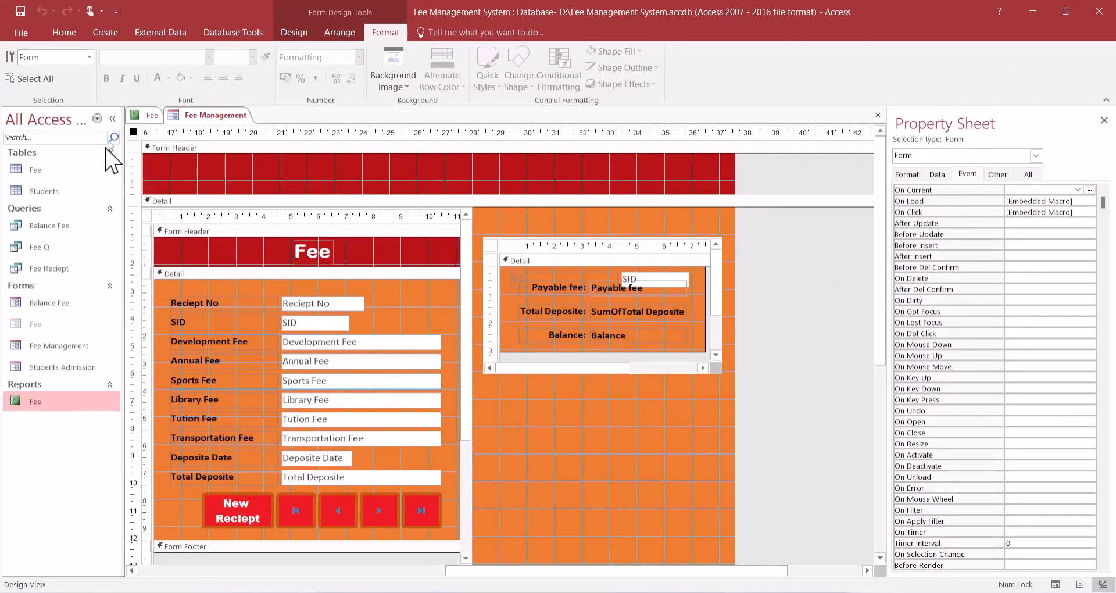
# - Add a MaximizeWindow action to the Fee report's On Load macro, and close the macro and the report with changes saved
pyautogui.click(152, 115)
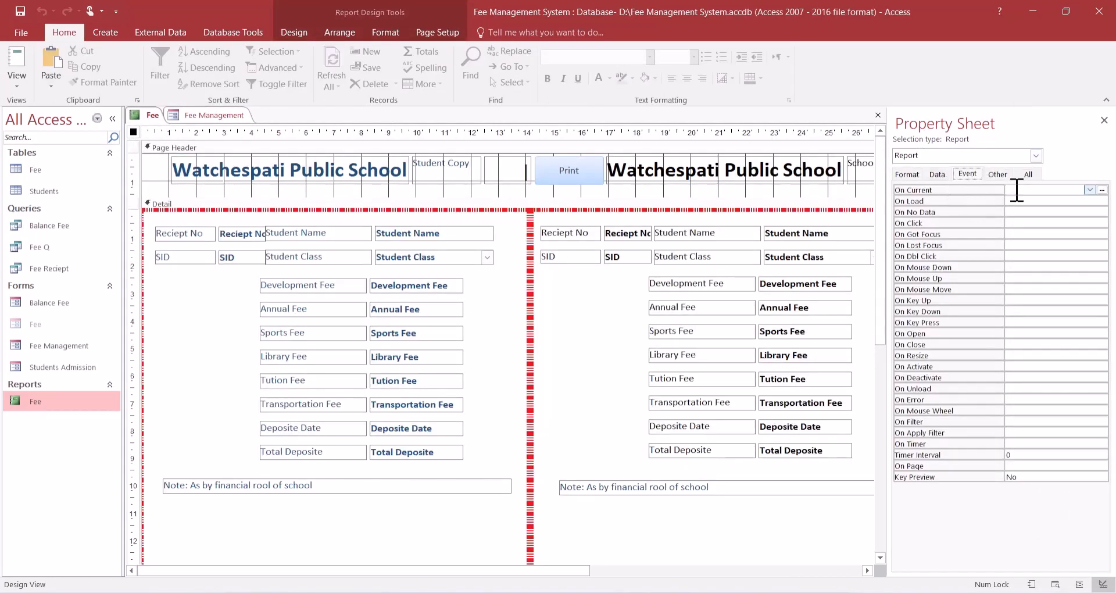
pyautogui.click(1102, 201)
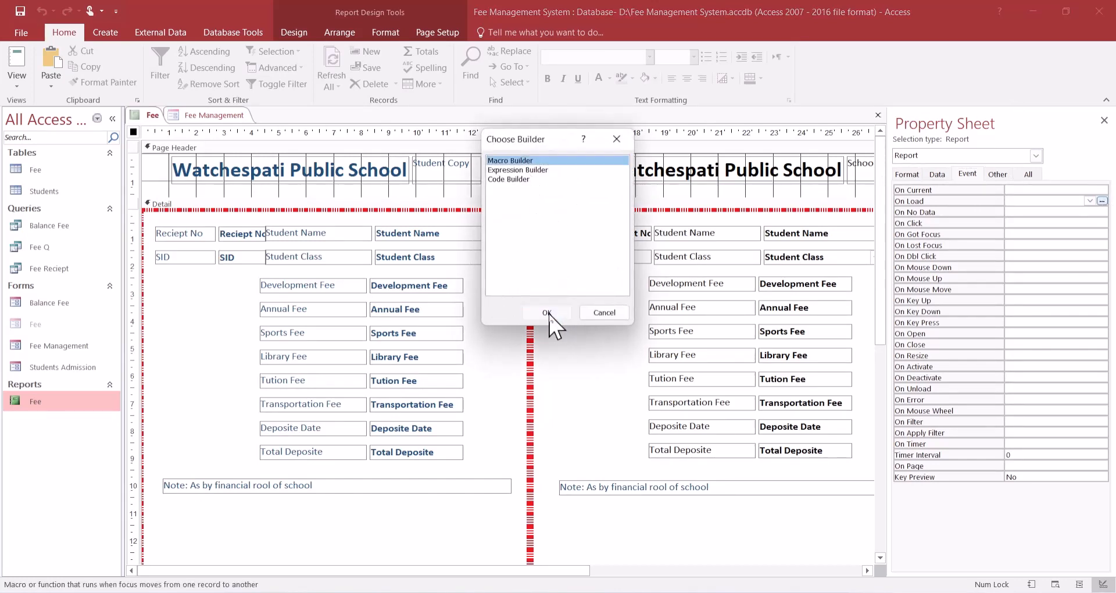
pyautogui.click(548, 313)
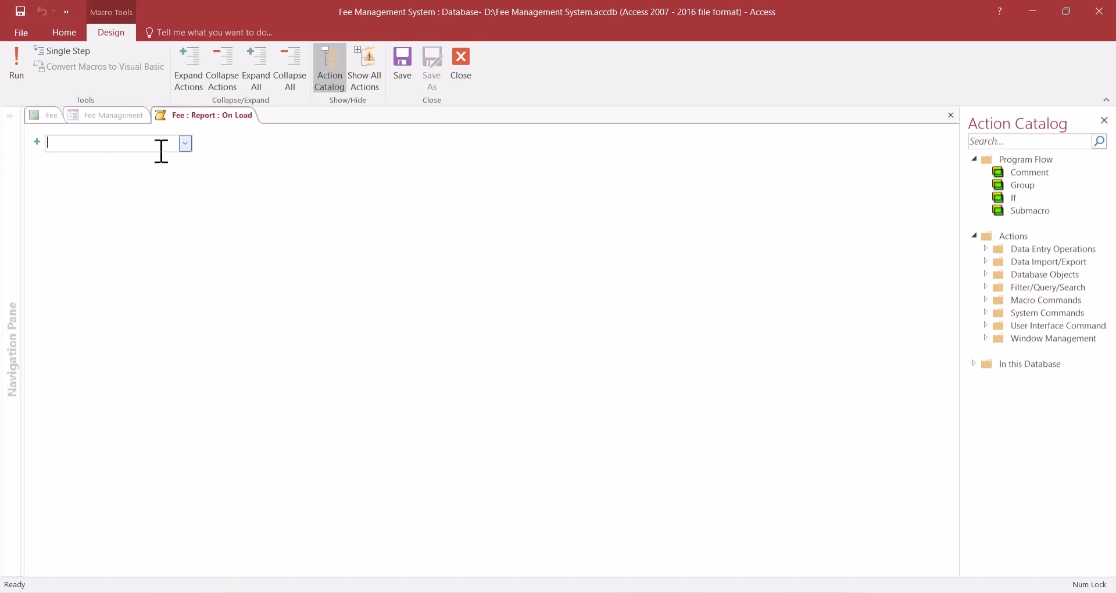
pyautogui.write('MaximizeWindow')
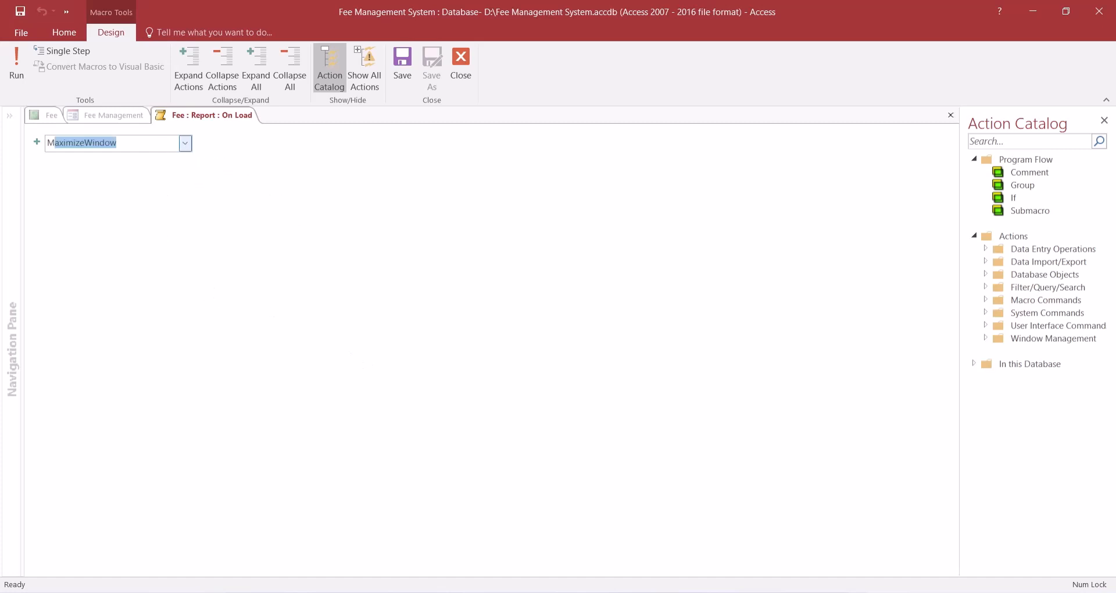
pyautogui.press('Return')
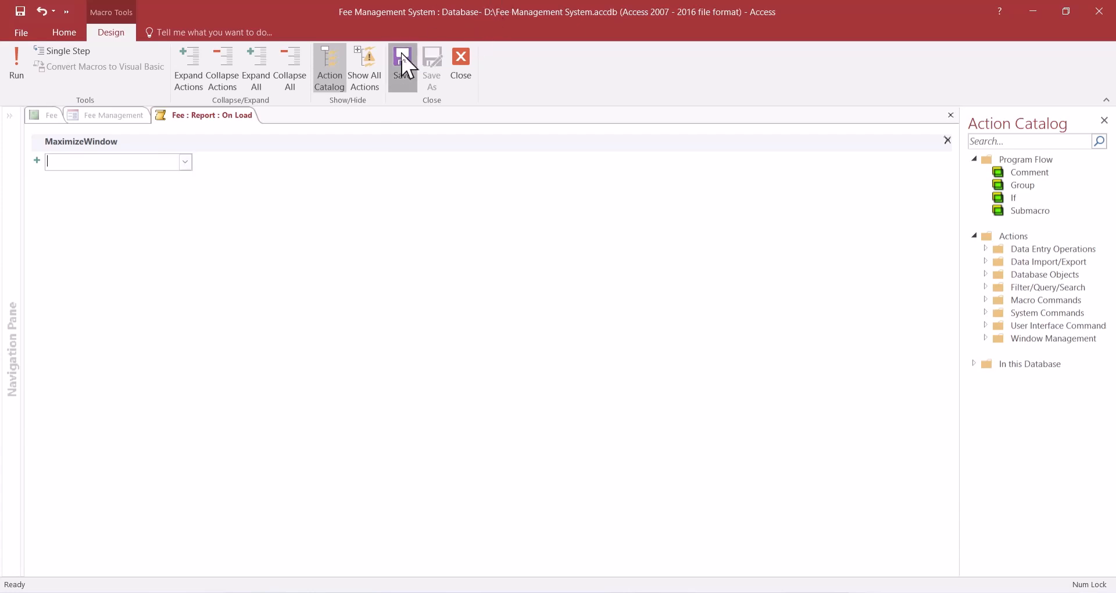
pyautogui.click(460, 58)
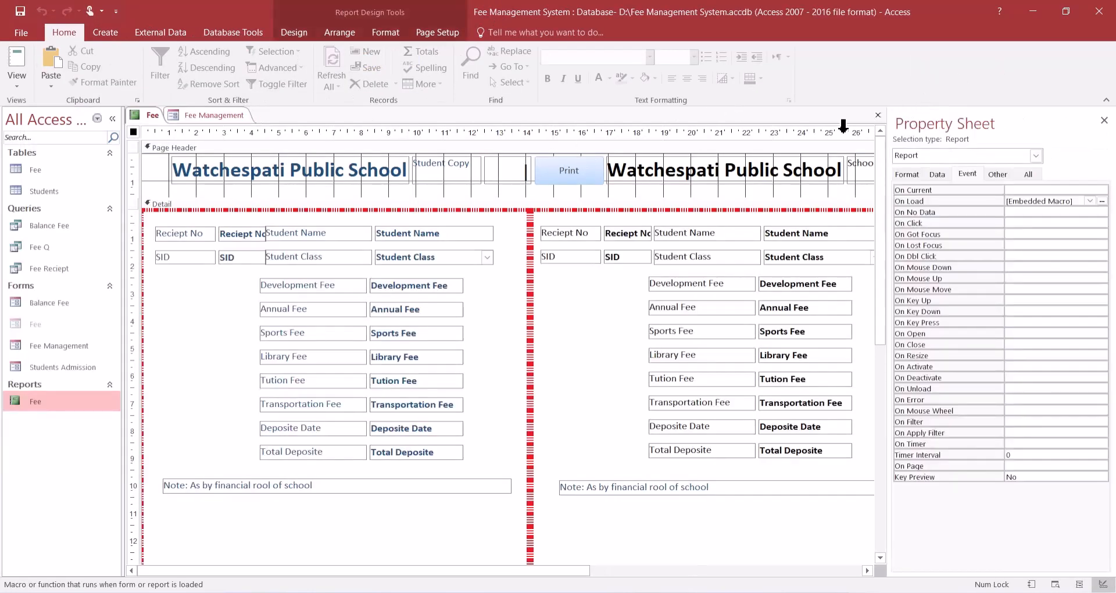
pyautogui.click(877, 114)
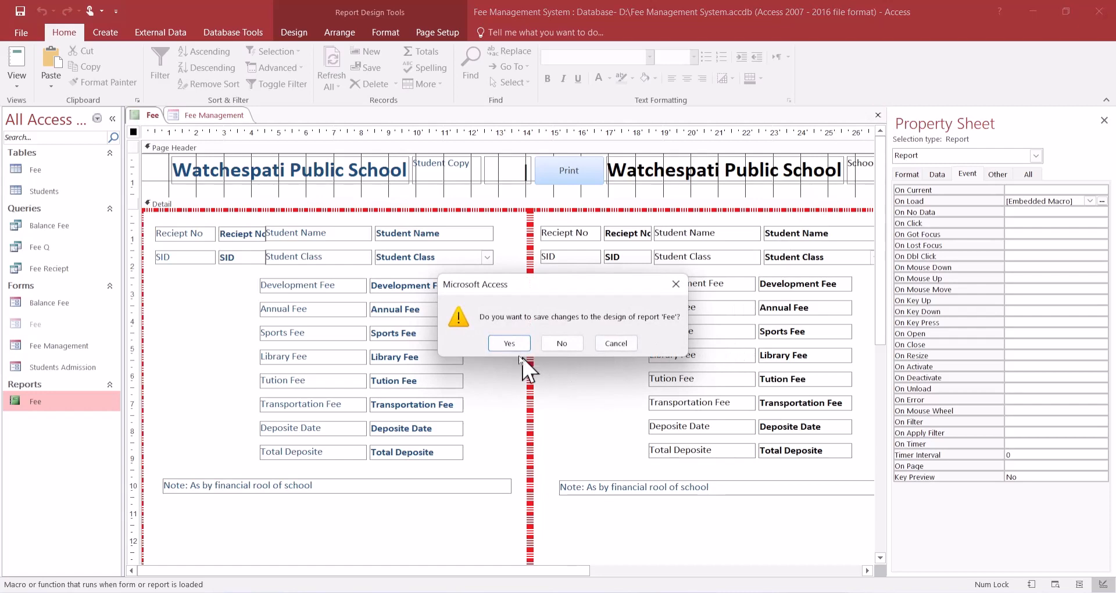
pyautogui.click(510, 343)
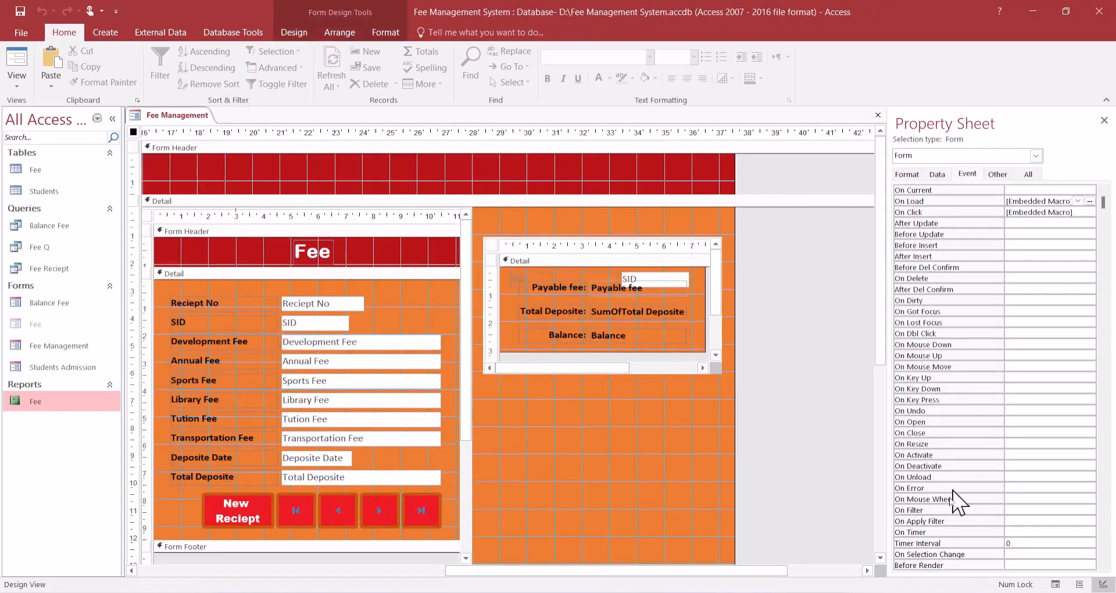
# - Preview receipt 1 from the Fee Management form in Form View and test the receipt's Print button
pyautogui.click(1055, 585)
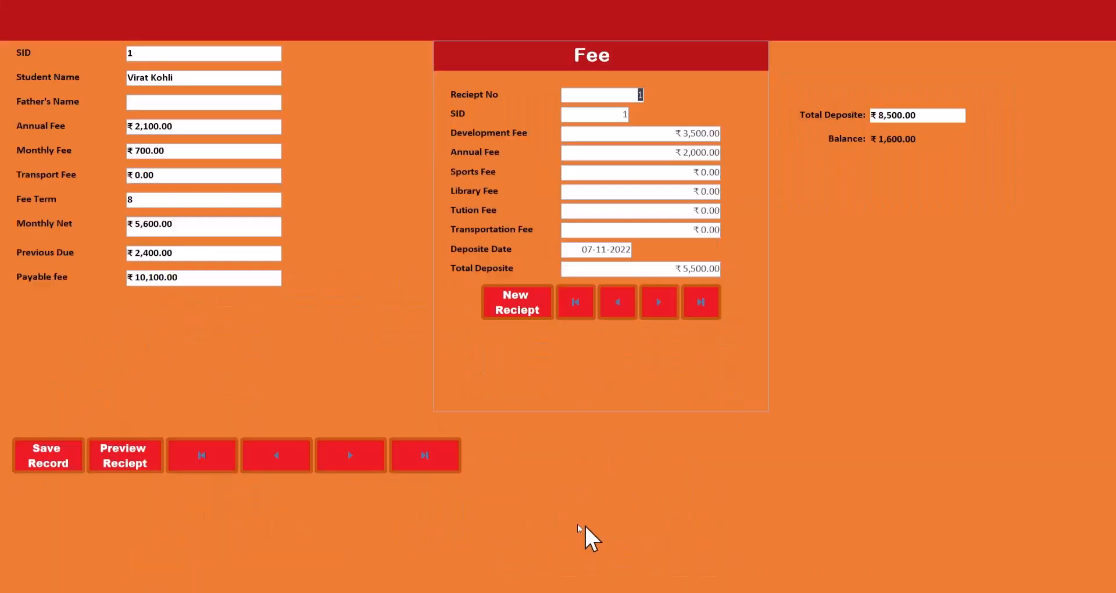
pyautogui.click(125, 466)
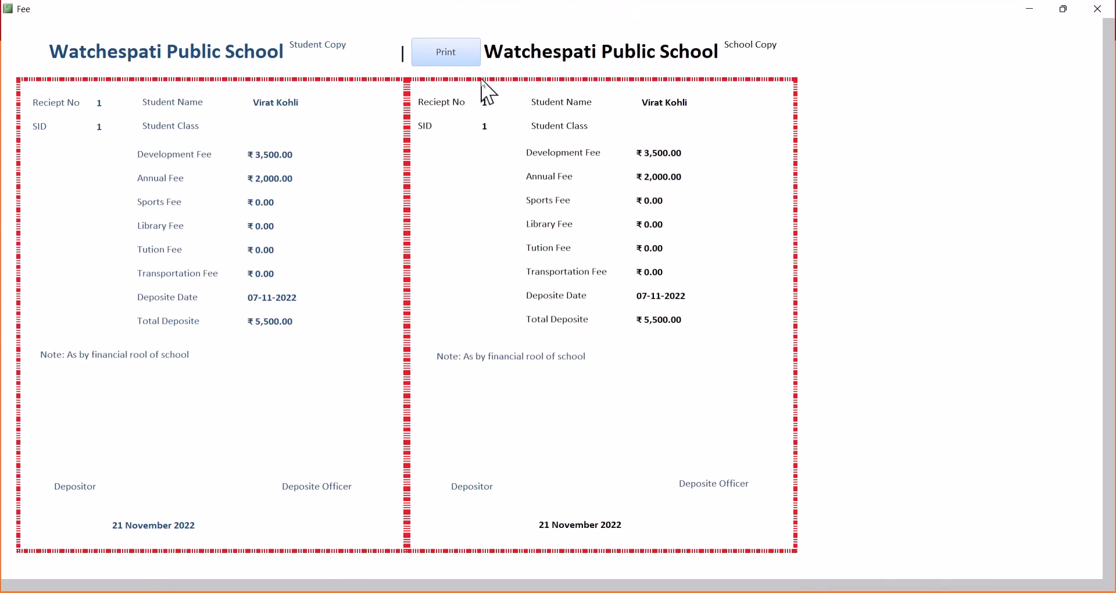
pyautogui.click(461, 57)
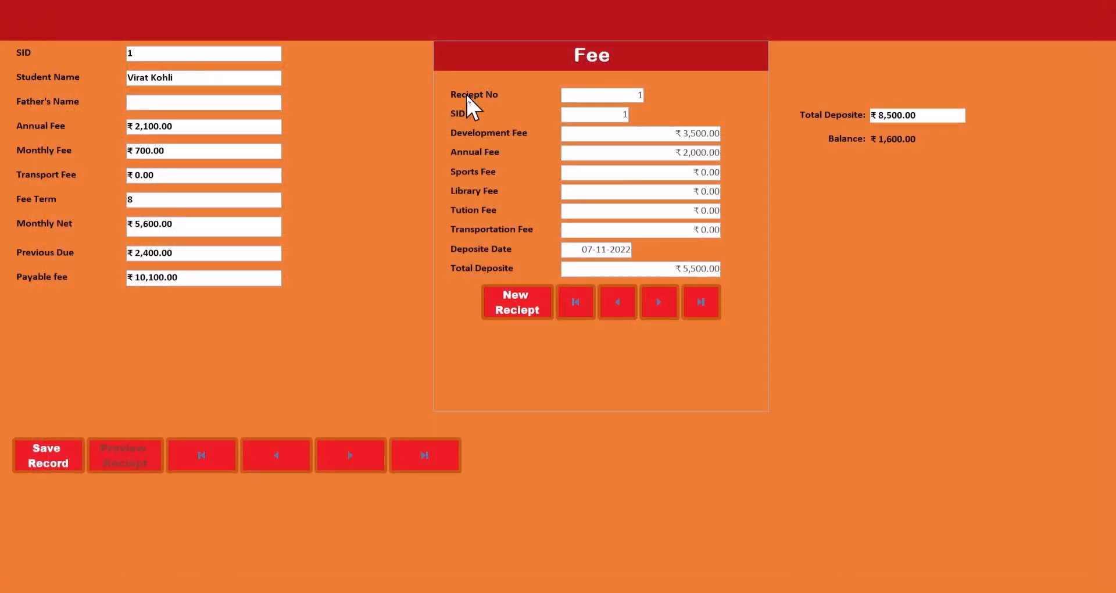
# - Switch to Design View and open the On Click macro of the Fee report's Print button
pyautogui.rightClick(1010, 53)
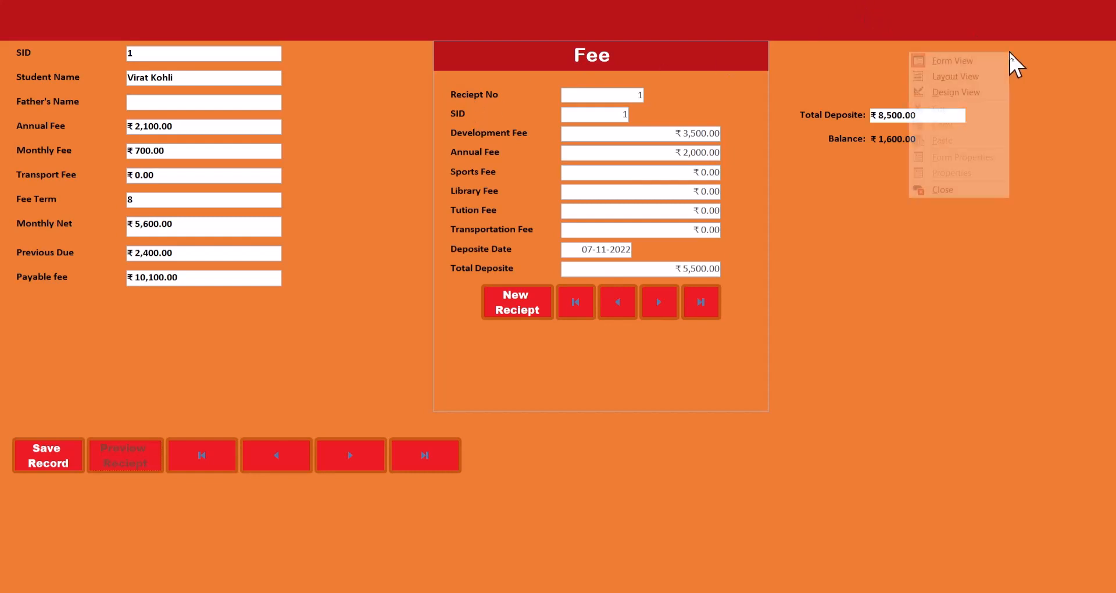
pyautogui.click(975, 98)
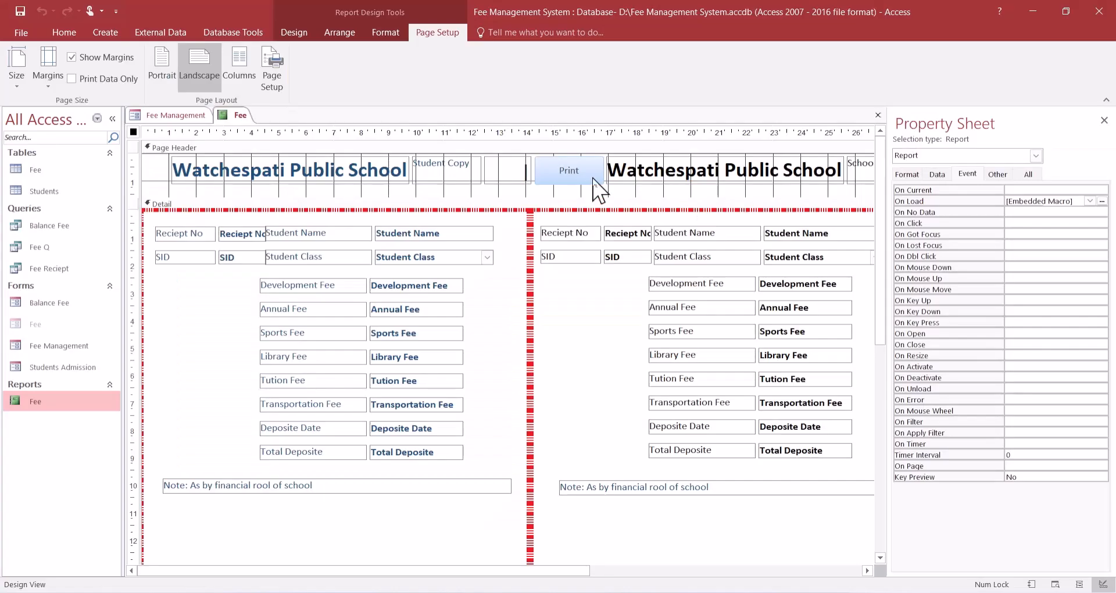
pyautogui.click(566, 171)
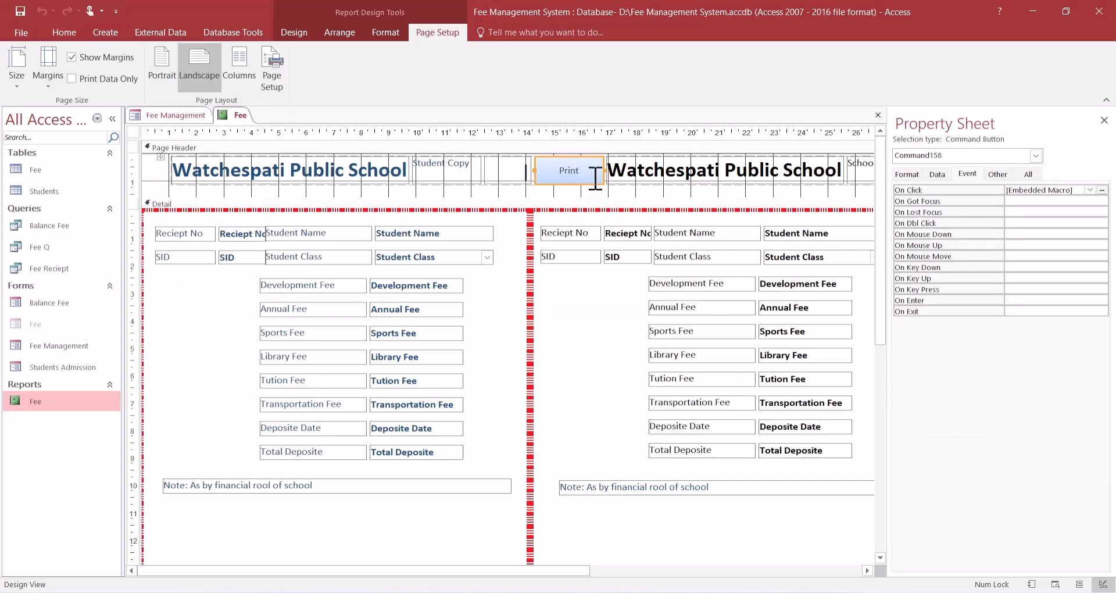
pyautogui.click(1103, 191)
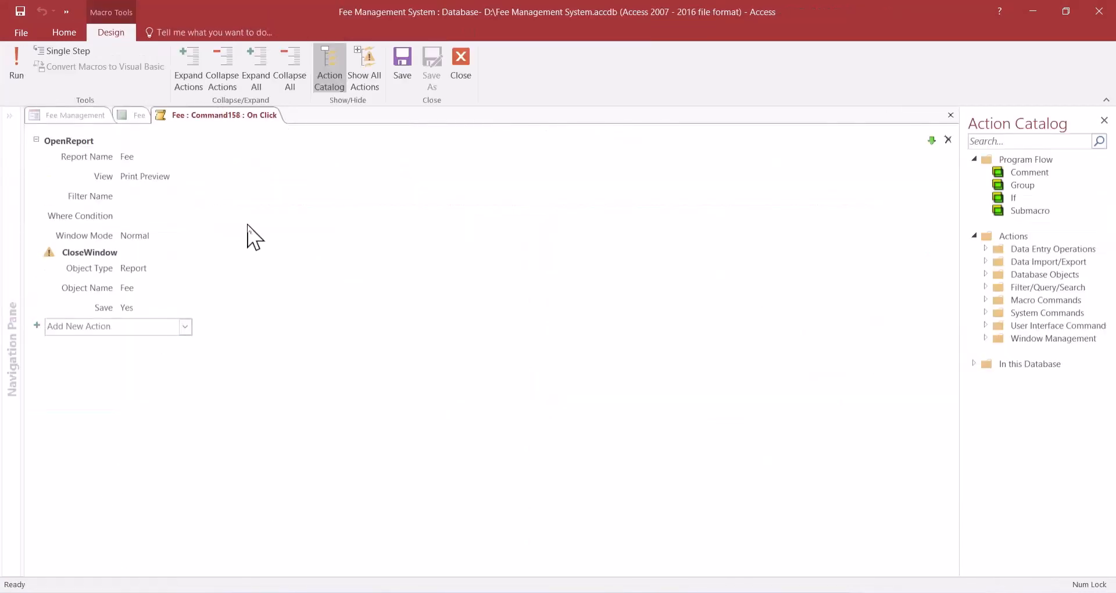
# - Move the OpenReport action below CloseWindow in the Print button's macro, and save and close the macro
pyautogui.click(194, 269)
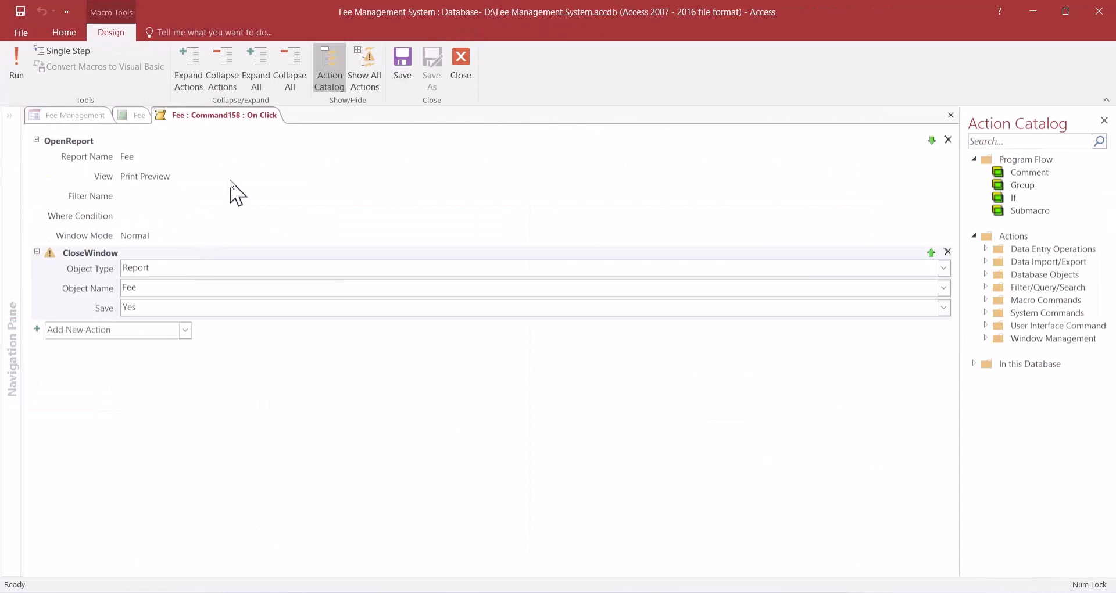
pyautogui.click(225, 198)
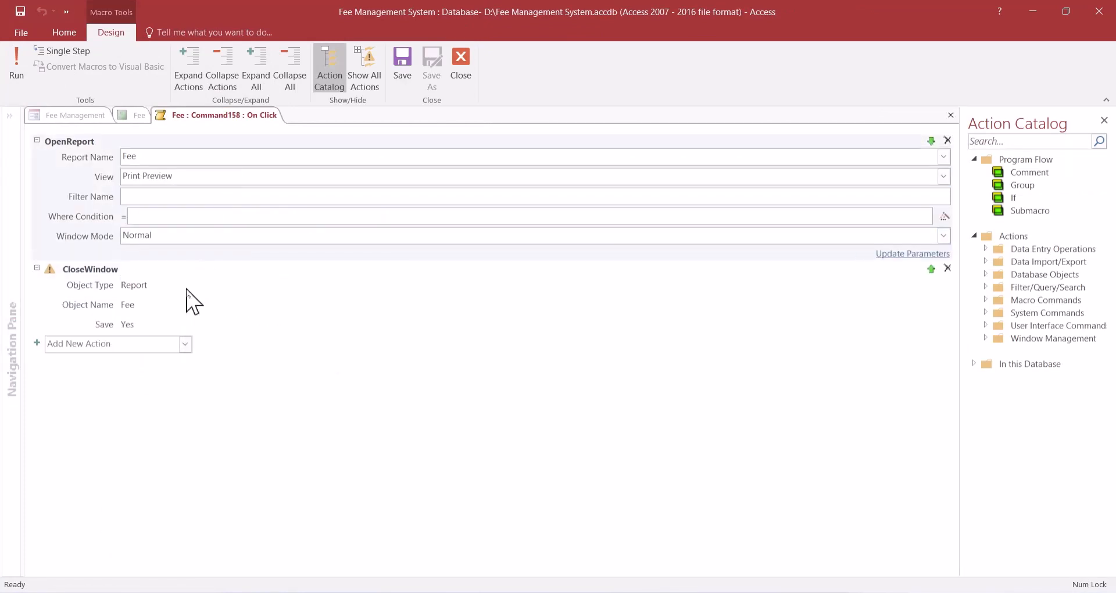
pyautogui.click(187, 298)
pyautogui.click(214, 170)
pyautogui.click(168, 317)
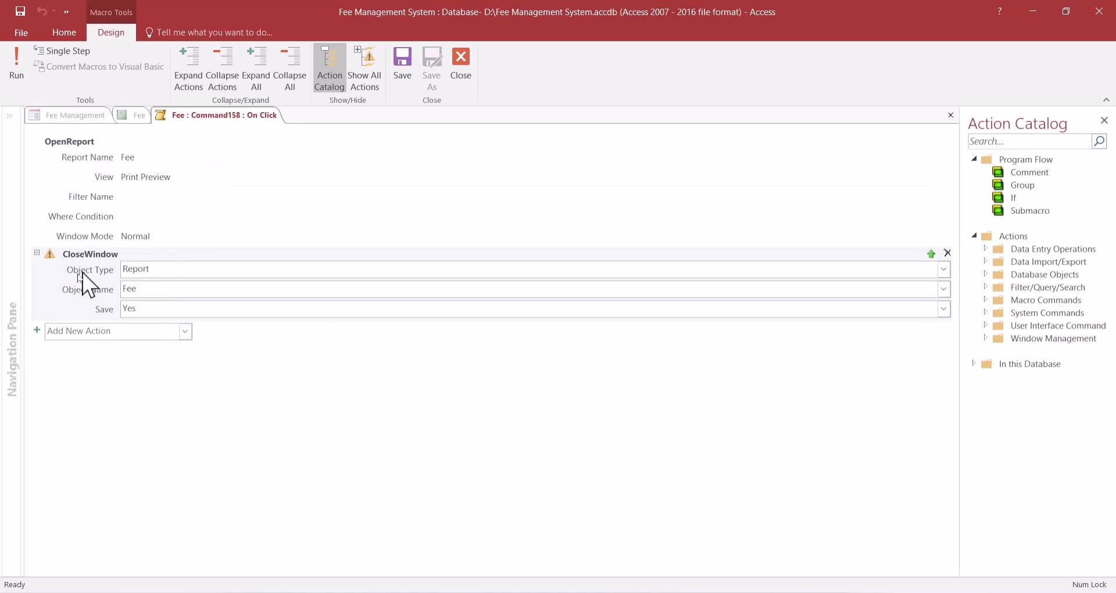
pyautogui.moveTo(45, 267)
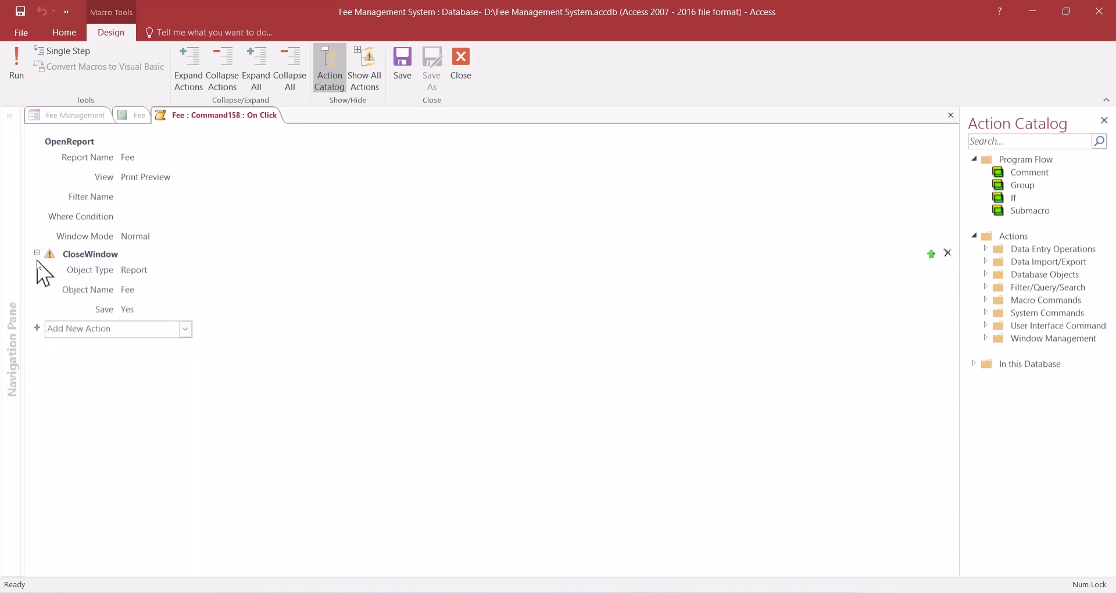
pyautogui.click(43, 161)
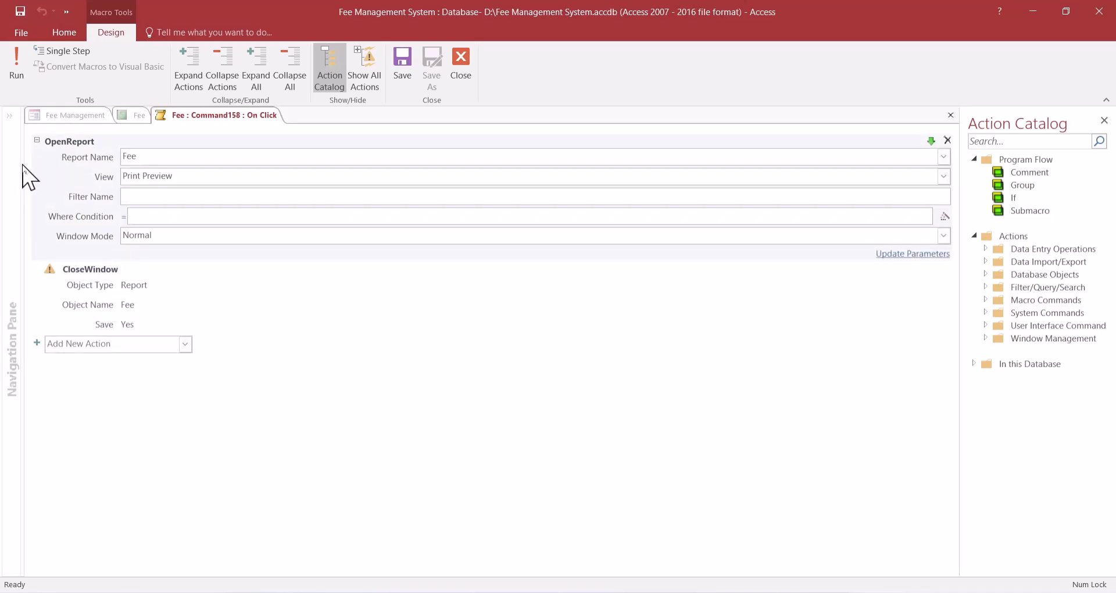
pyautogui.click(36, 141)
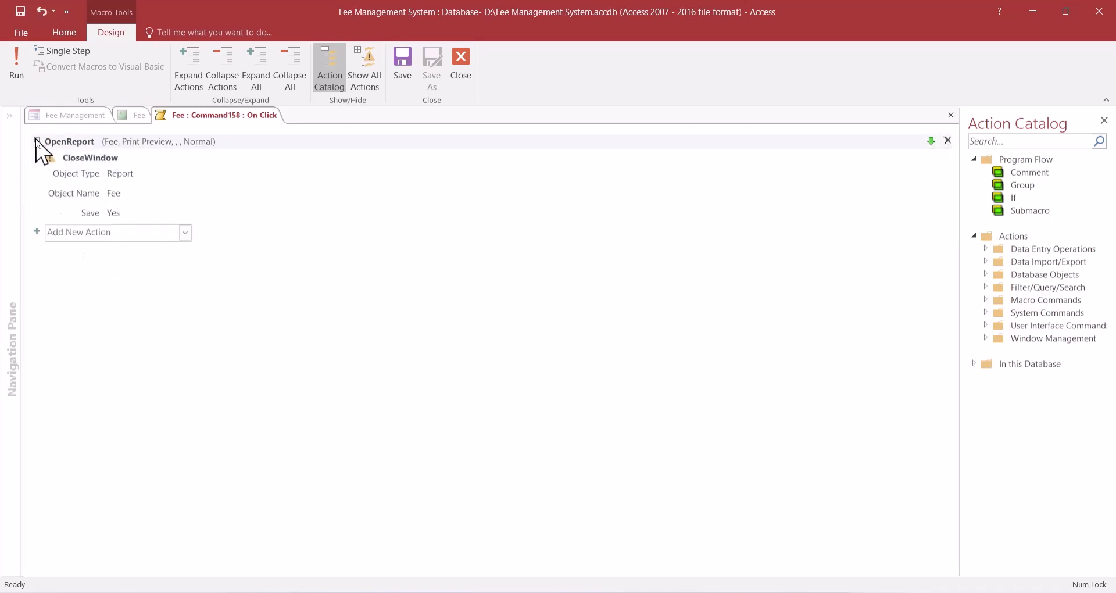
pyautogui.click(58, 197)
pyautogui.click(930, 141)
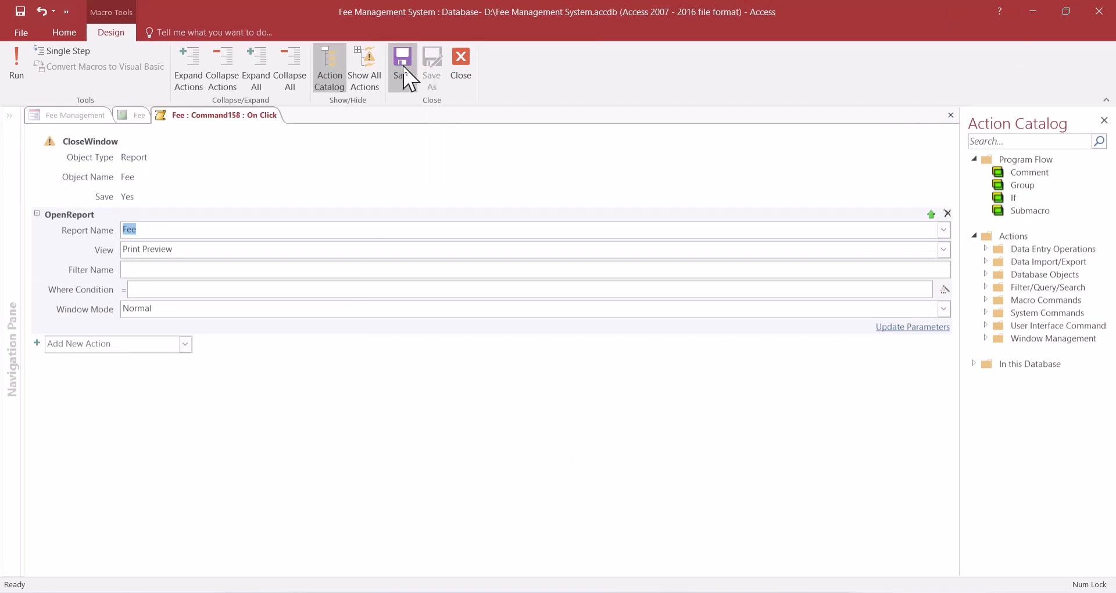
pyautogui.click(460, 58)
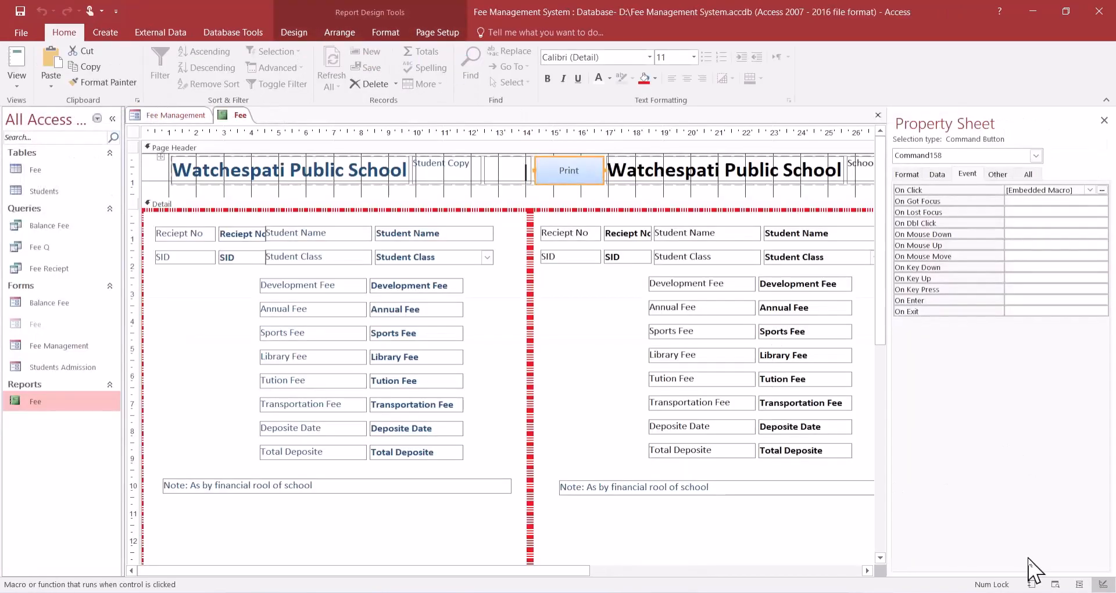
# - Check the Fee report in Print Preview, close it, and switch the Fee Management form to Form View
pyautogui.click(1056, 585)
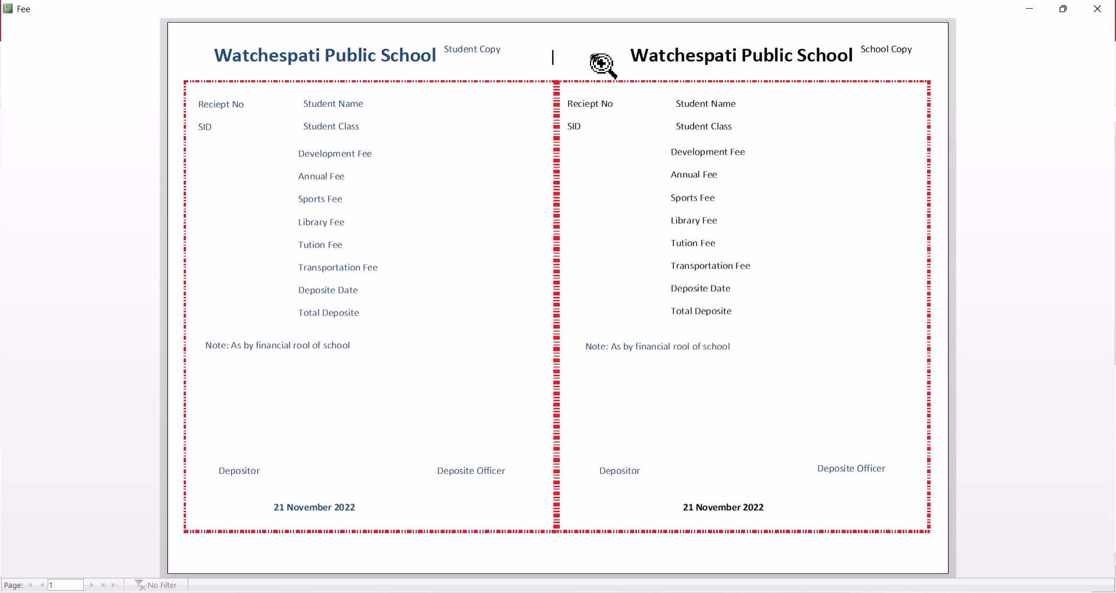
pyautogui.click(1097, 12)
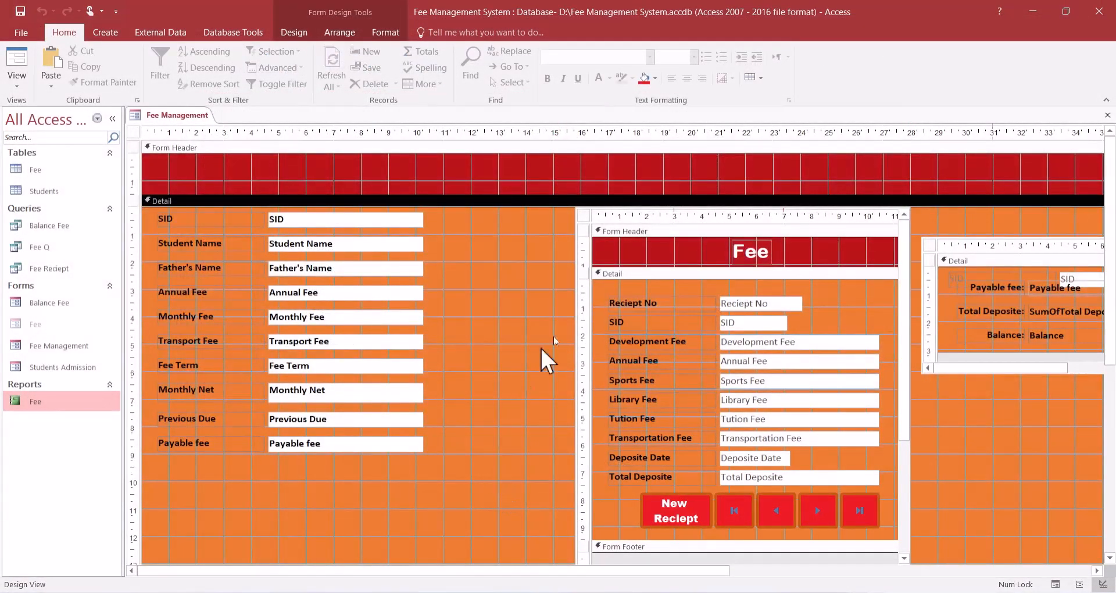
pyautogui.click(1056, 584)
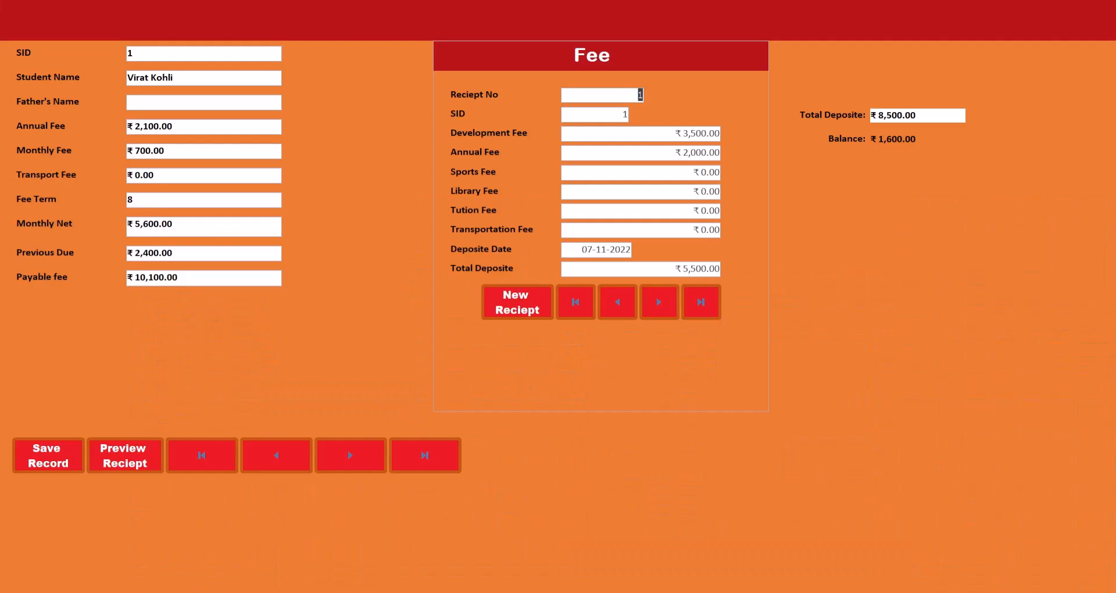
# - Preview receipt 1, run its Print button, and zoom in on the print preview to check the printed layout
pyautogui.click(146, 463)
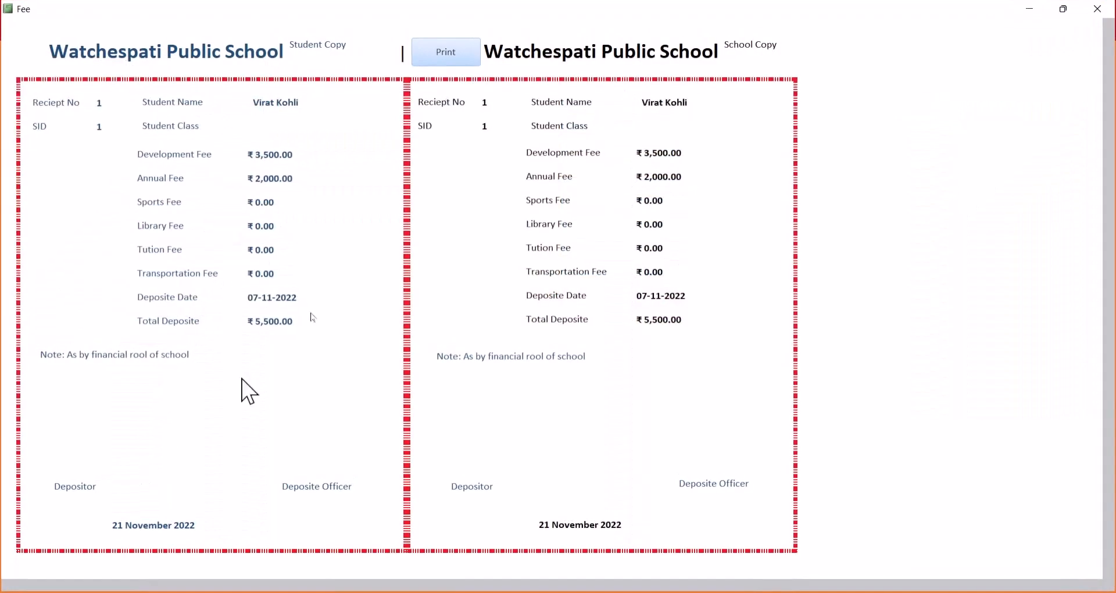
pyautogui.click(459, 64)
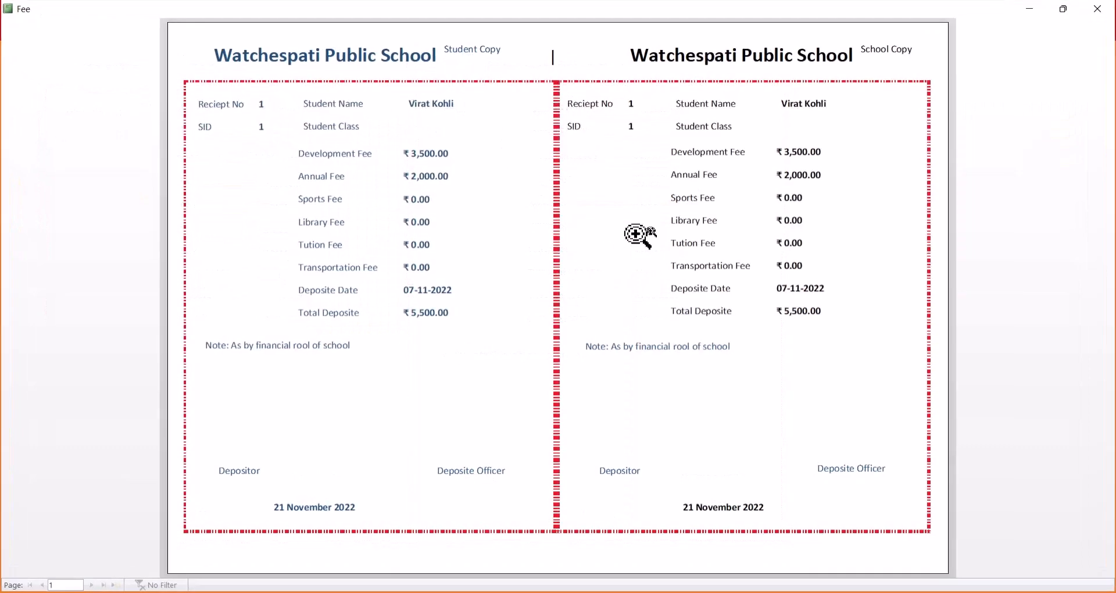
pyautogui.click(673, 250)
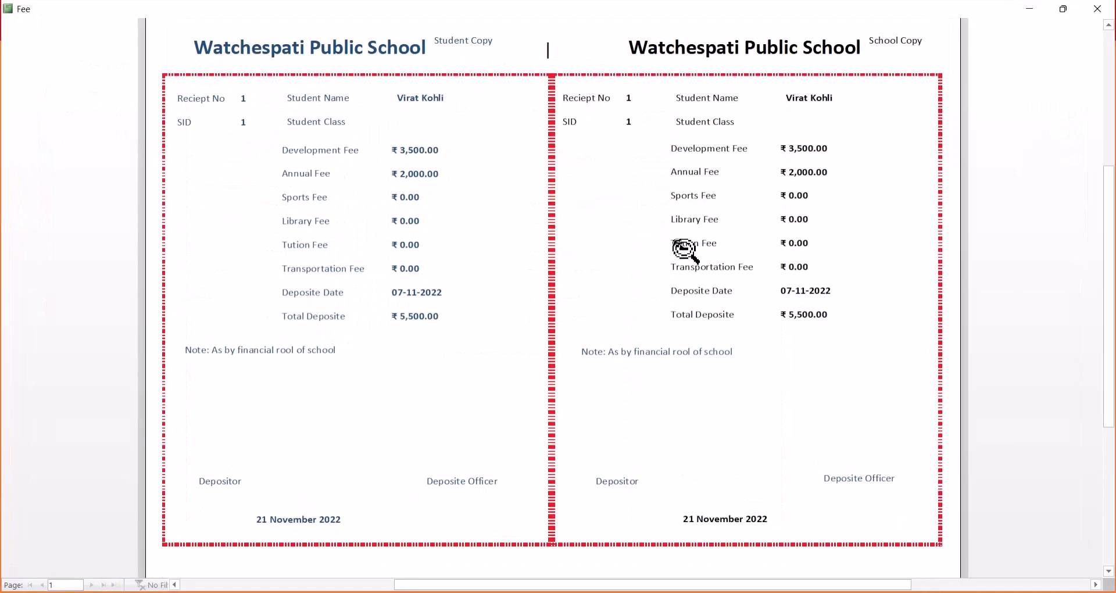
pyautogui.click(617, 257)
pyautogui.click(618, 258)
pyautogui.click(618, 258)
pyautogui.click(618, 258)
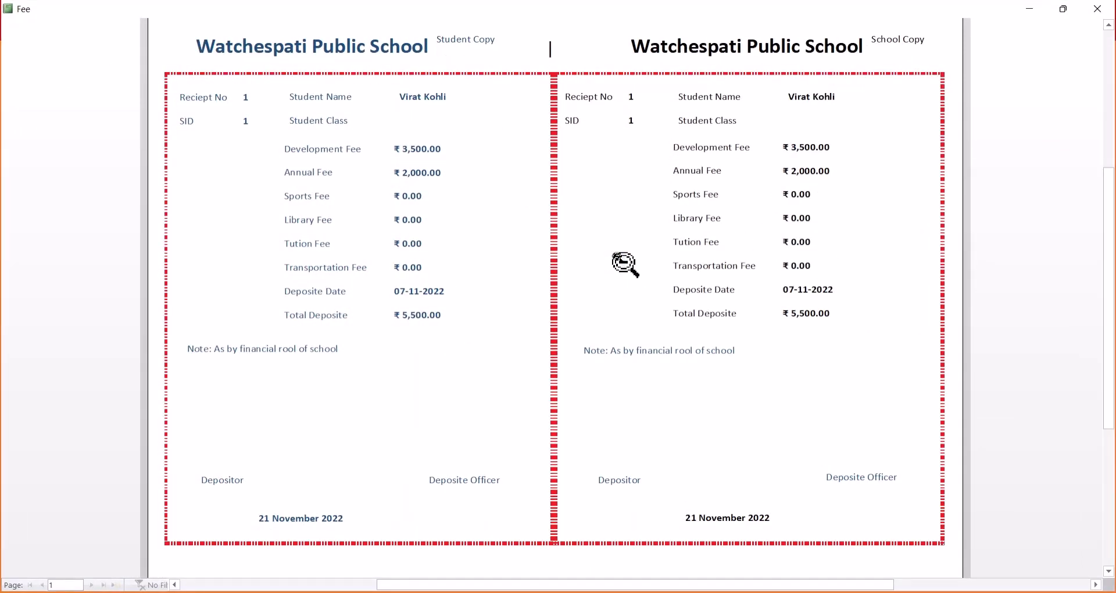